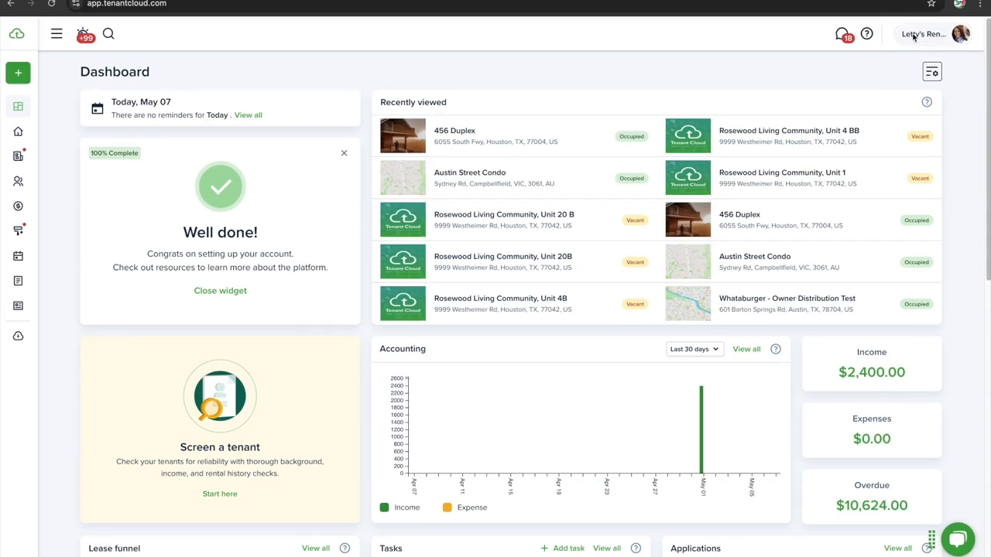
From the dashboard, go through the account avatar's Settings to Accounting's Invoices & Late Fee page
scroll(873, 96, "down", 1)
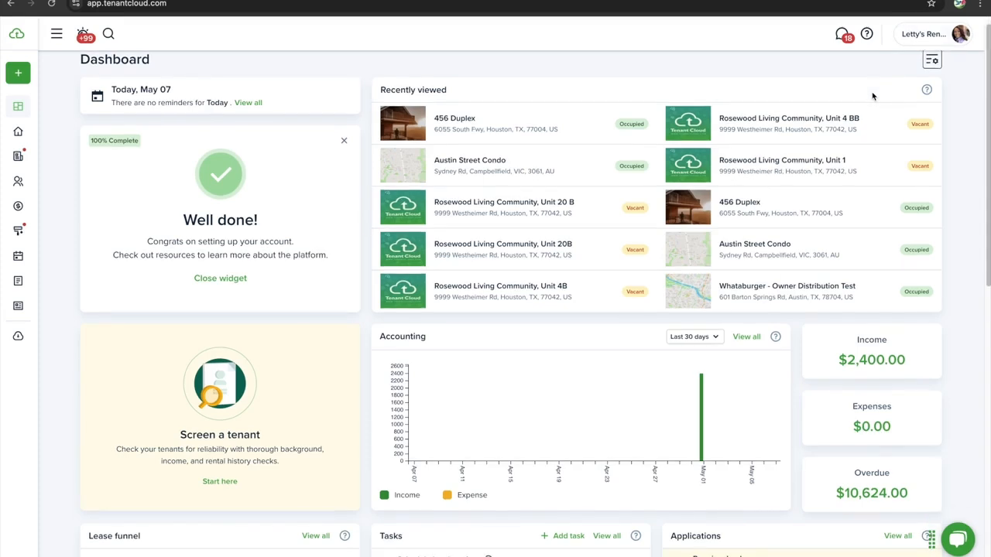
scroll(872, 96, "up", 1)
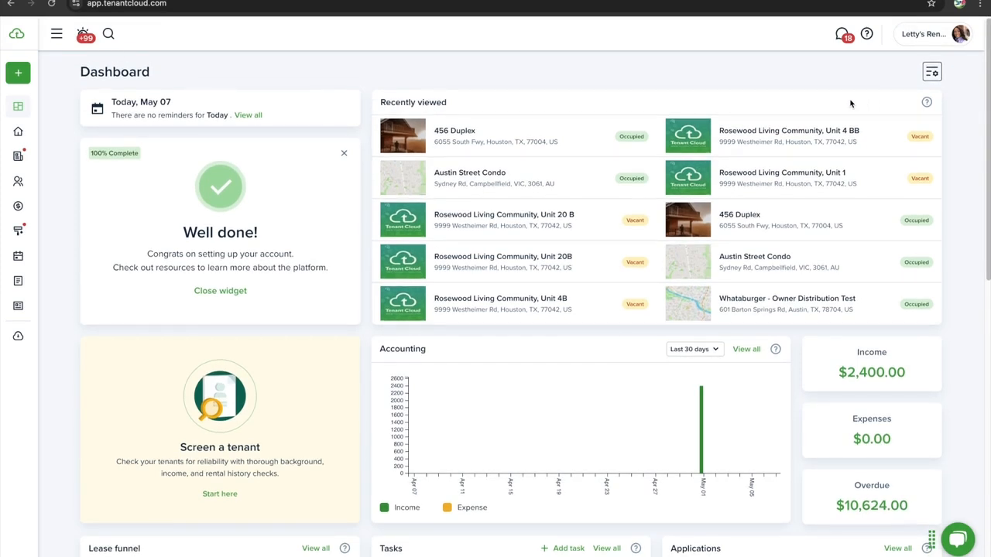
scroll(756, 94, "down", 1)
scroll(757, 94, "up", 1)
left_click(958, 38)
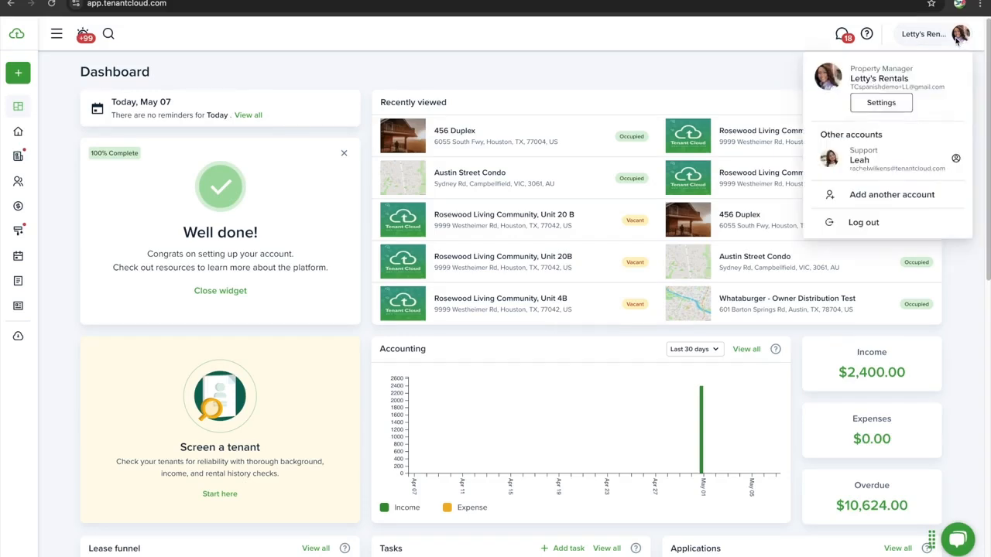
left_click(895, 110)
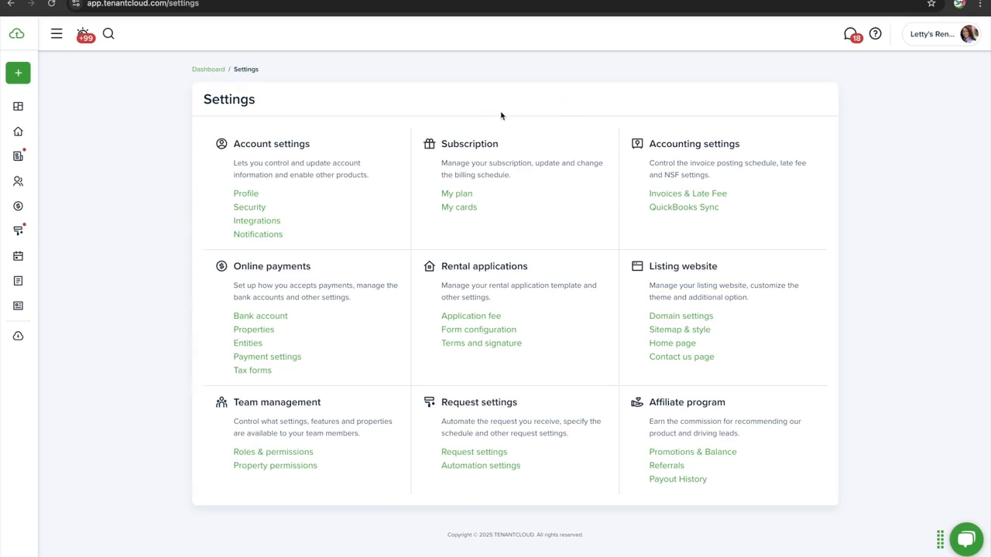
left_click(719, 194)
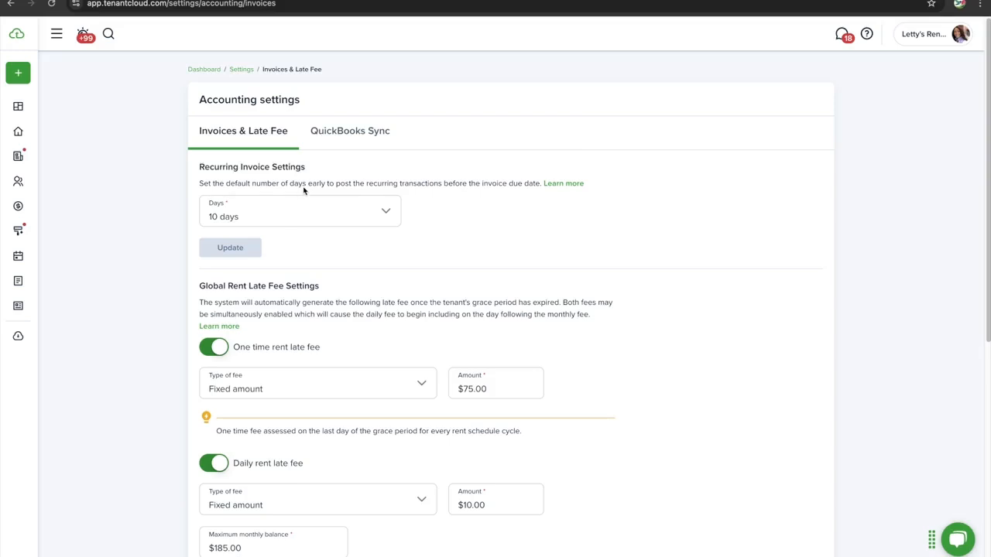
Change recurring invoice posting from 10 to 5 days before due date and save
scroll(292, 248, "down", 2)
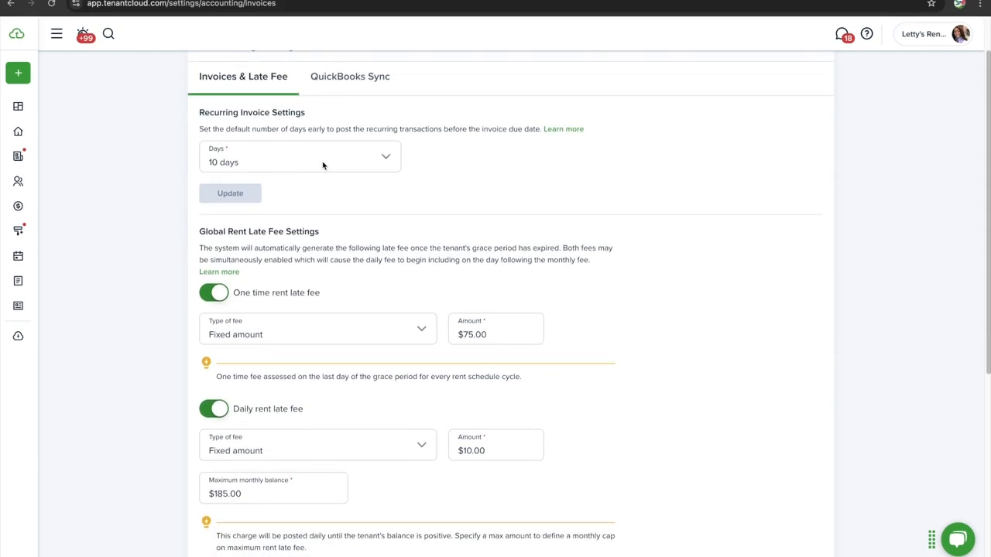
left_click(323, 163)
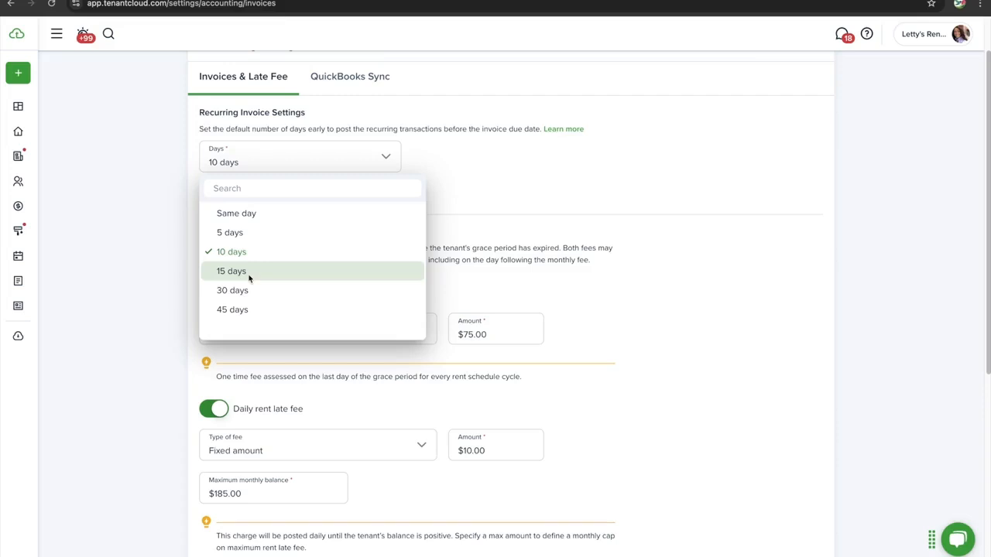
left_click(294, 234)
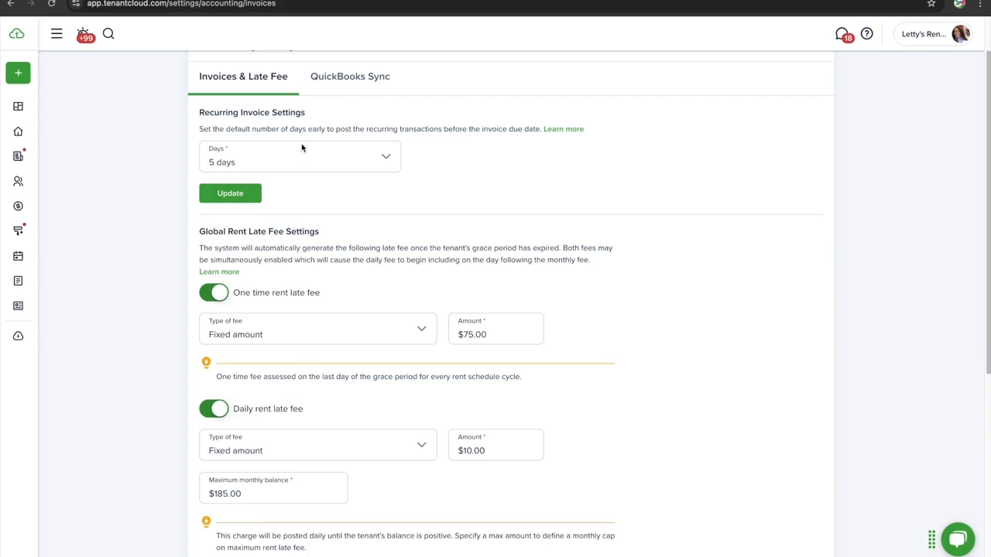
scroll(295, 141, "down", 1)
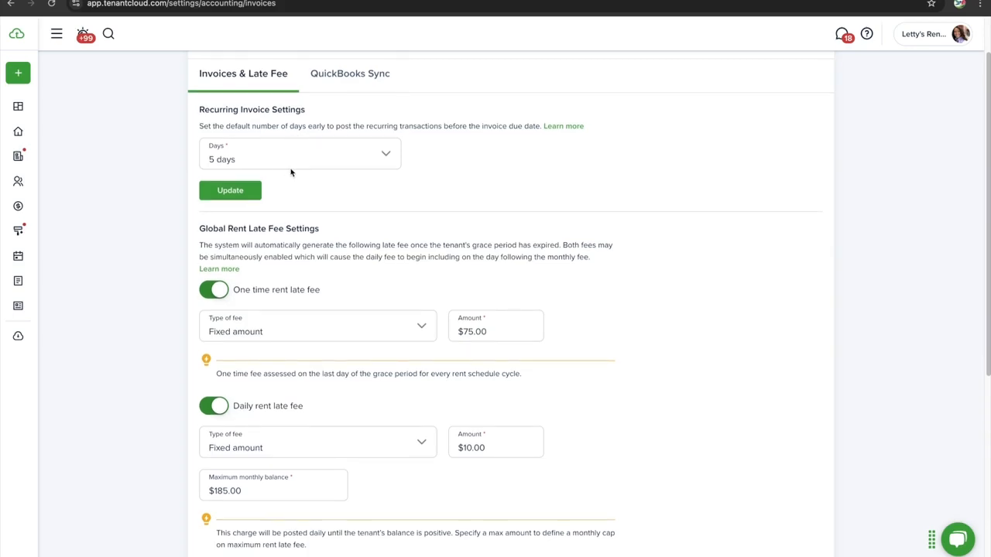
scroll(282, 182, "down", 1)
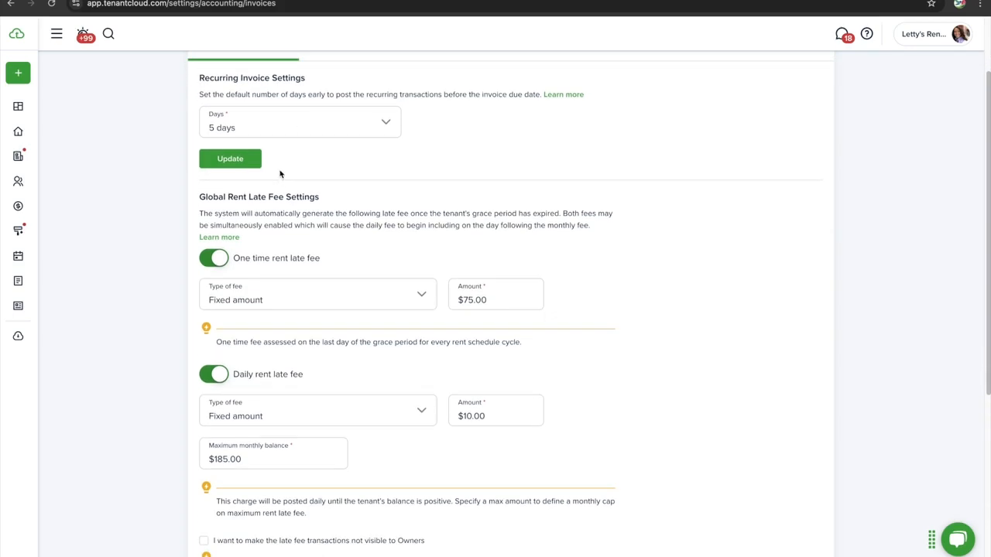
left_click(250, 132)
left_click(250, 199)
left_click(233, 159)
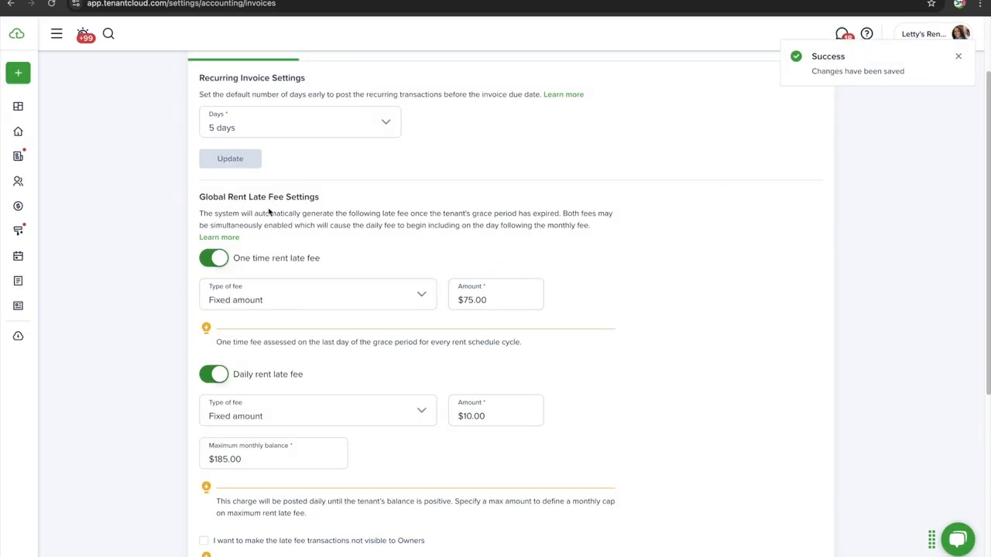
scroll(265, 217, "down", 1)
scroll(265, 221, "down", 1)
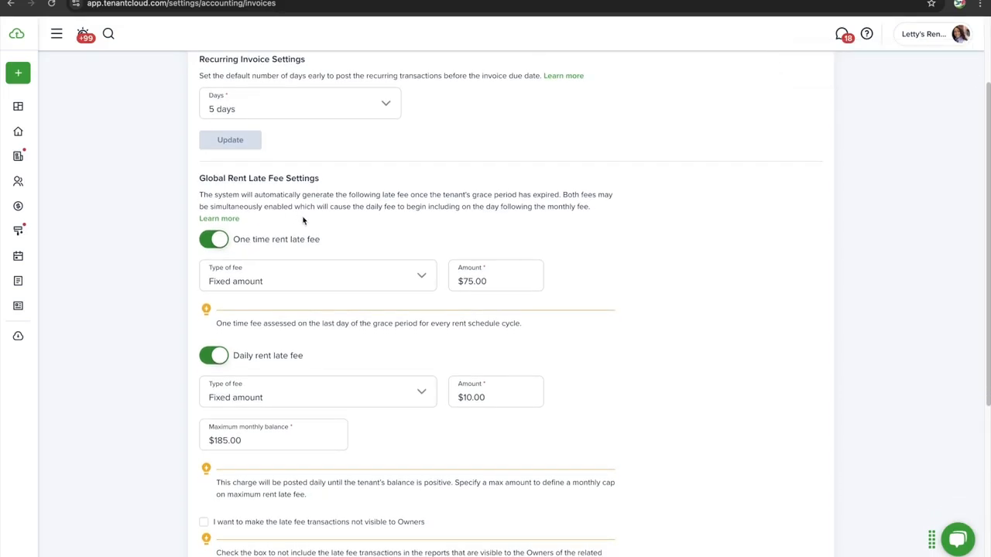
scroll(296, 230, "down", 1)
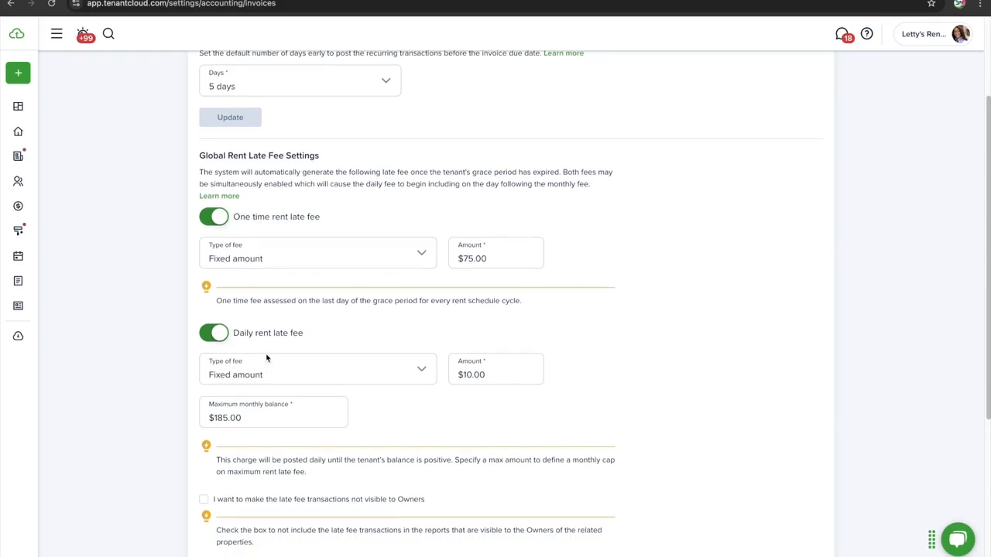
scroll(286, 335, "down", 1)
scroll(286, 335, "up", 1)
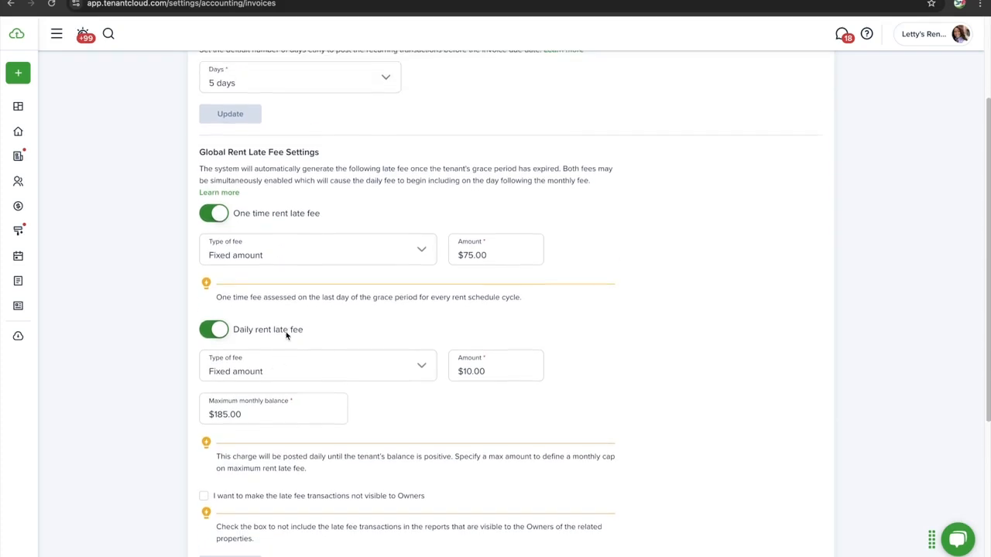
left_click(298, 266)
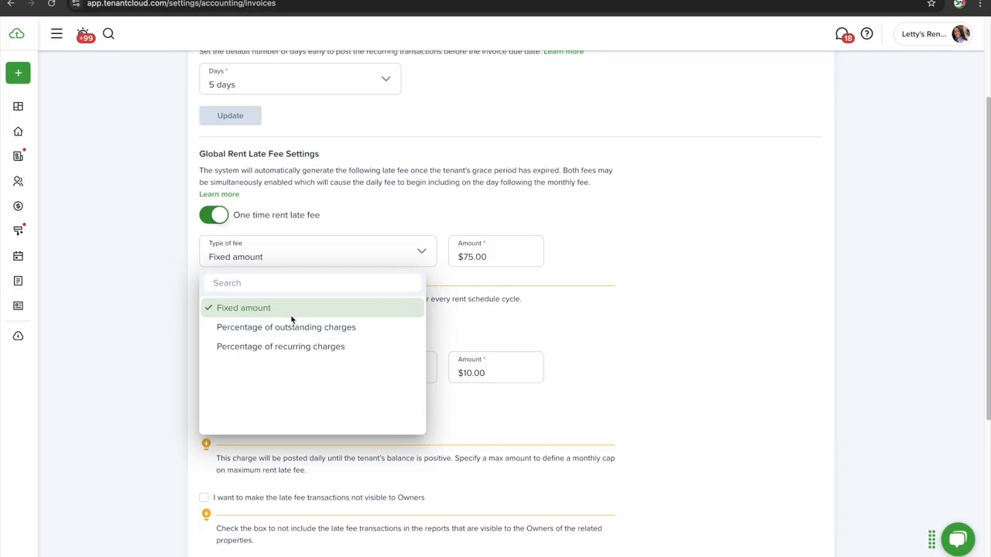
left_click(281, 235)
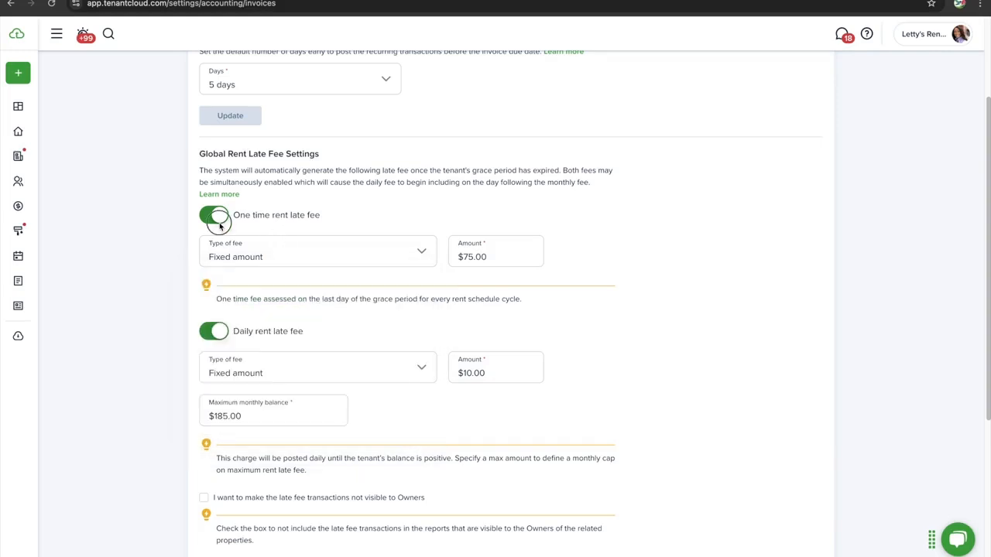
left_click(219, 221)
left_click(216, 246)
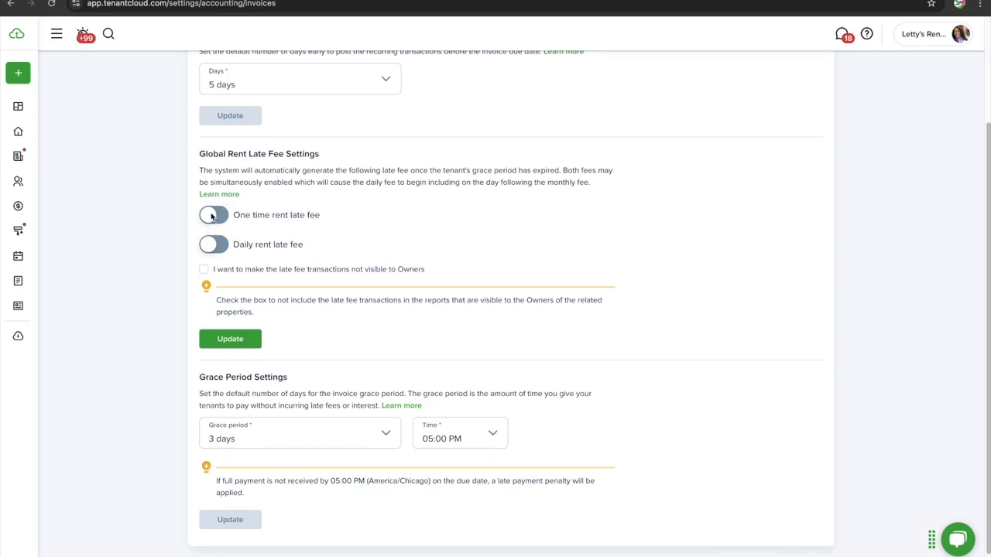
left_click(215, 221)
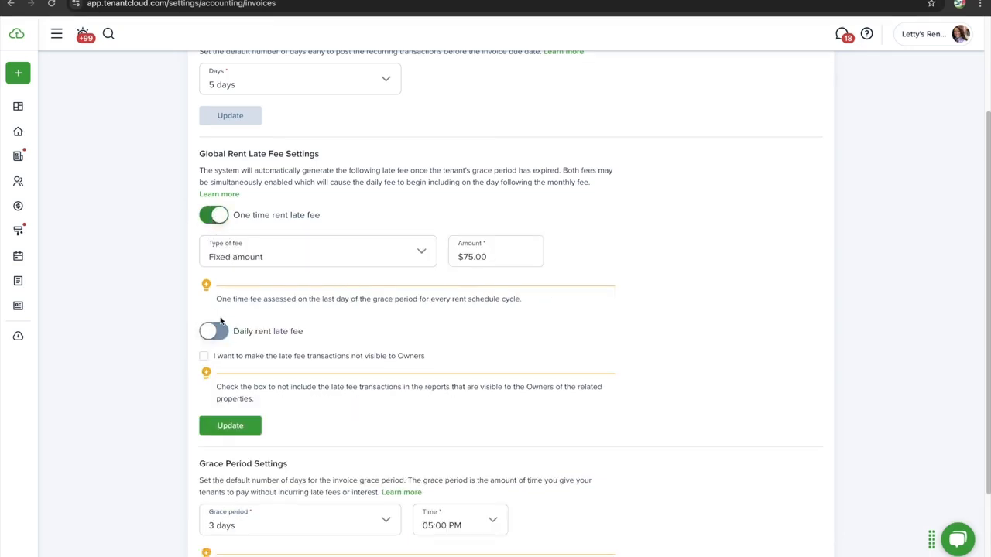
left_click(214, 222)
left_click(216, 246)
left_click(216, 246)
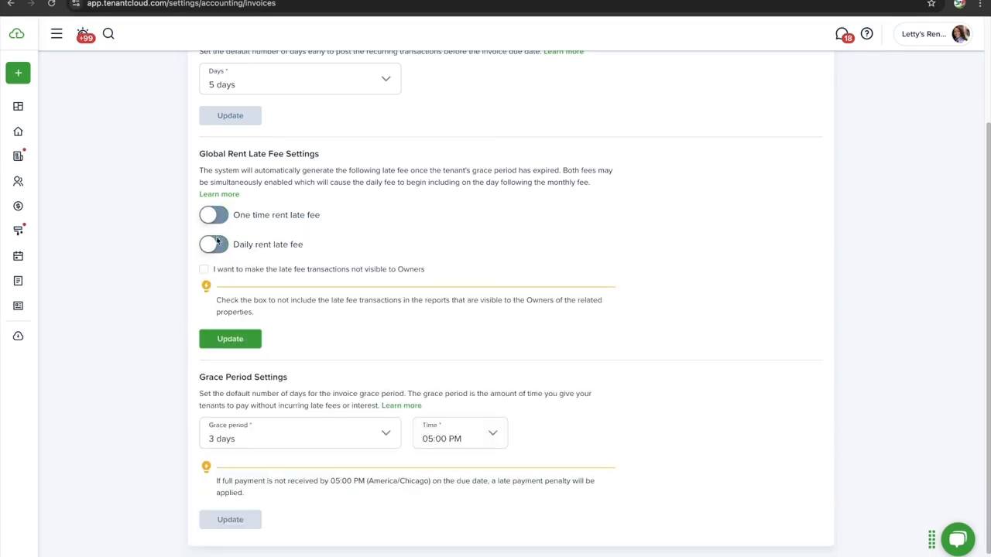
left_click(217, 224)
left_click(215, 331)
scroll(306, 193, "down", 1)
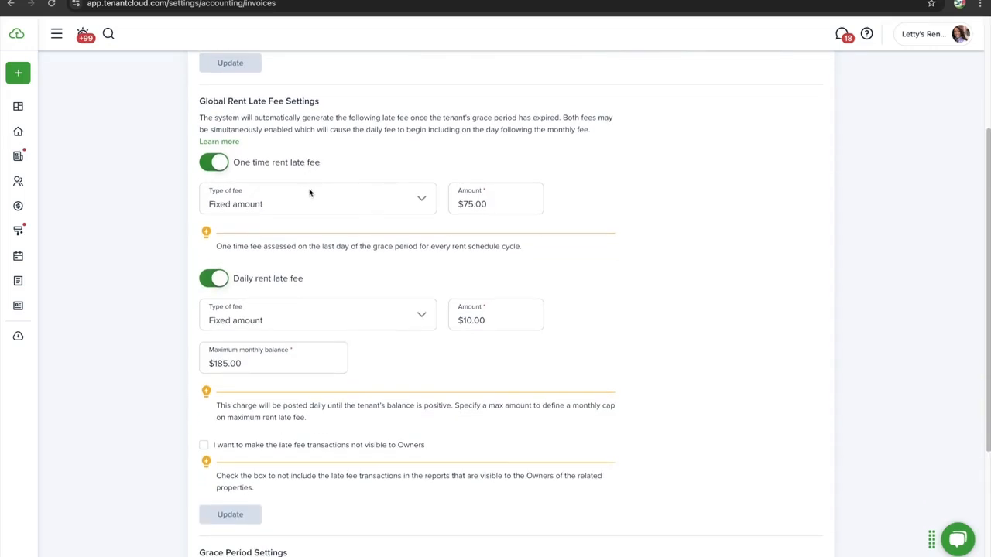
scroll(319, 181, "down", 1)
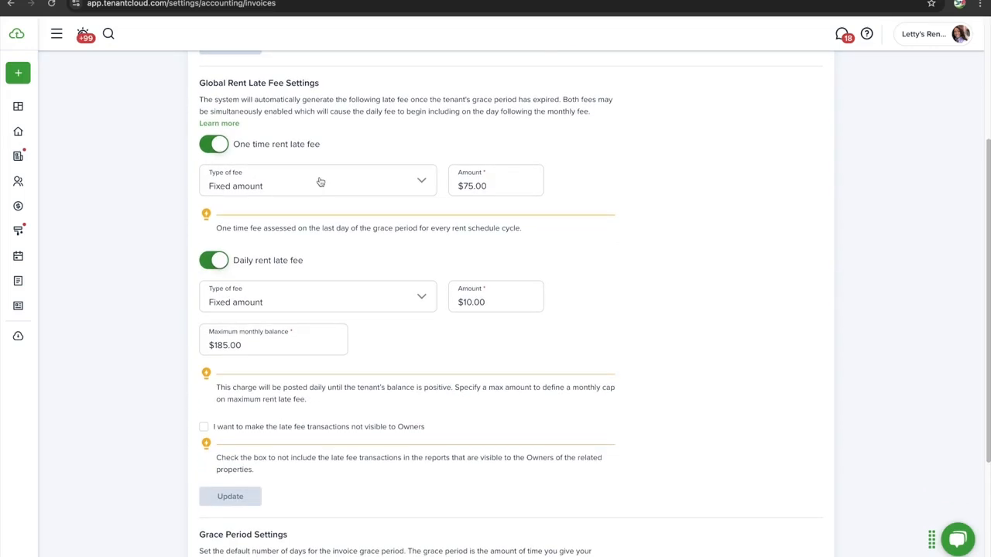
Change the one-time rent late fee amount from $75.00 to $50.00
left_click(326, 184)
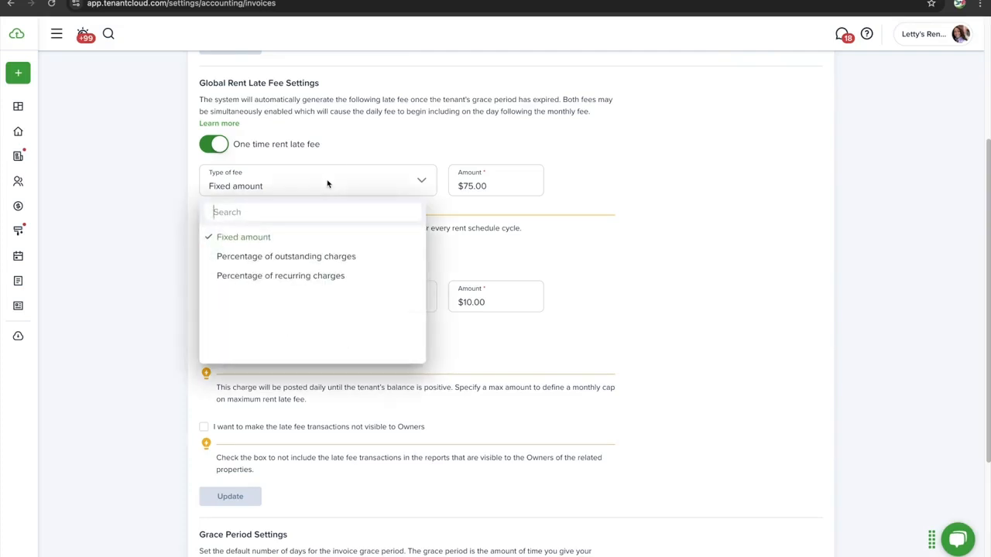
left_click(480, 191)
left_click(474, 188)
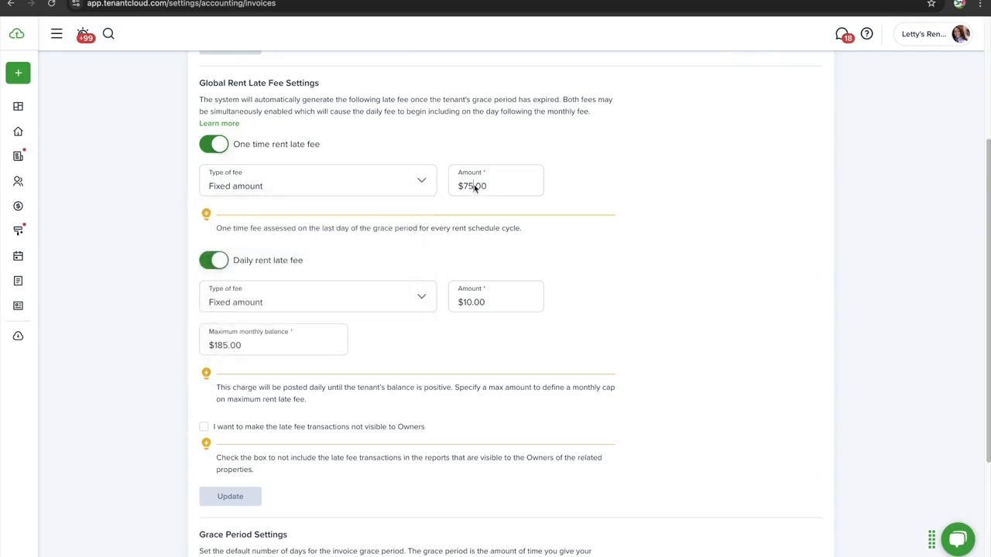
key("BackSpace")
key("BackSpace")
type("50")
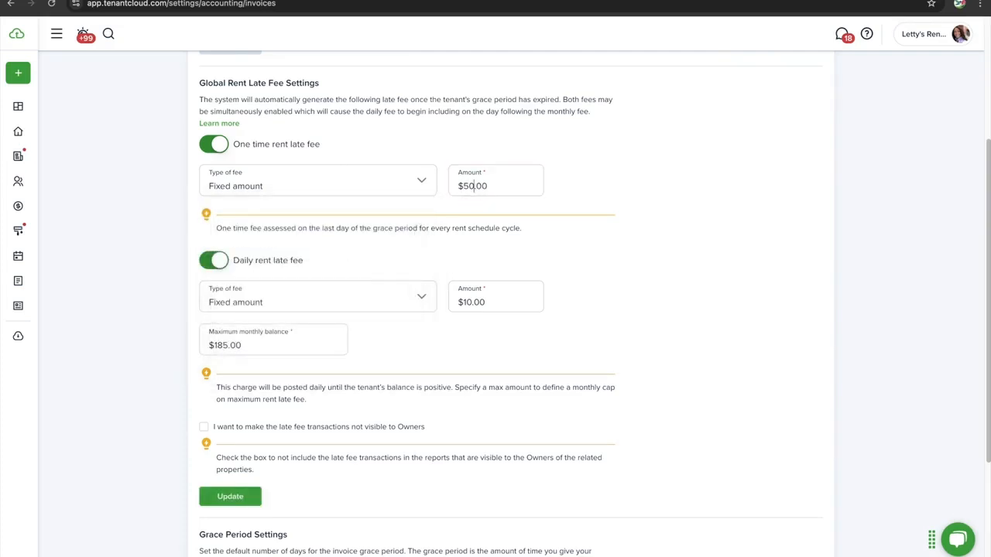
Scroll down to review the daily $10.00 late fee and its $185.00 maximum monthly balance
scroll(367, 270, "down", 1)
scroll(366, 268, "down", 1)
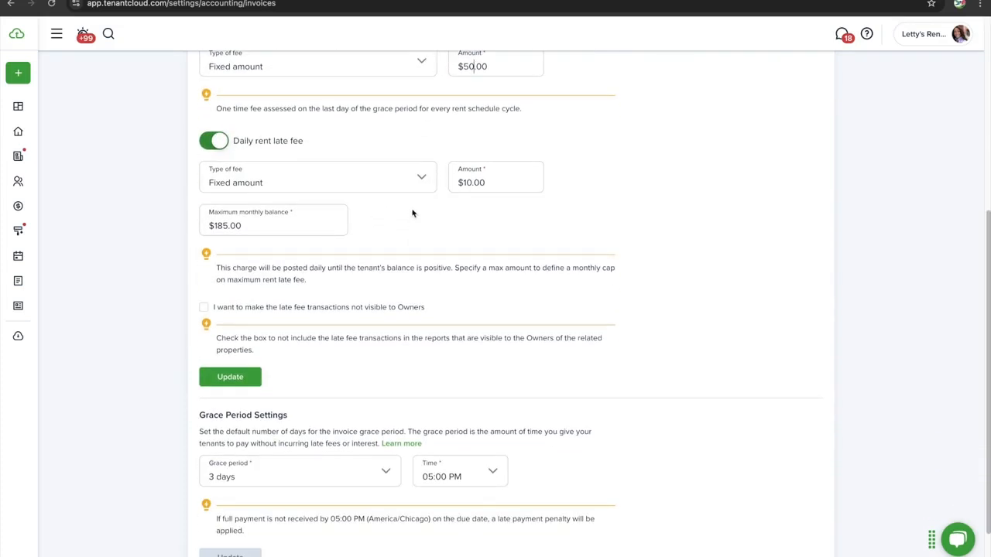
left_click(367, 182)
left_click(481, 208)
scroll(408, 201, "down", 1)
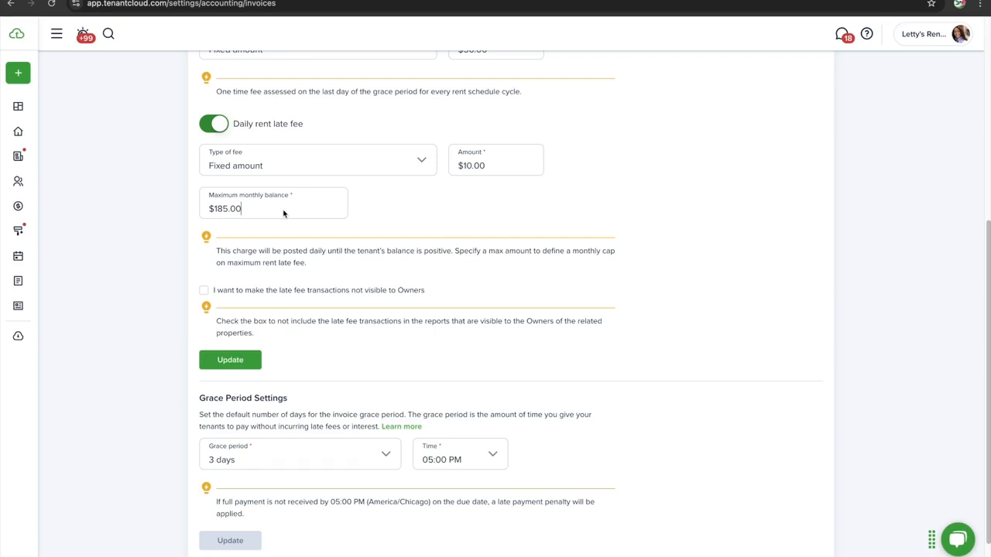
scroll(274, 213, "up", 1)
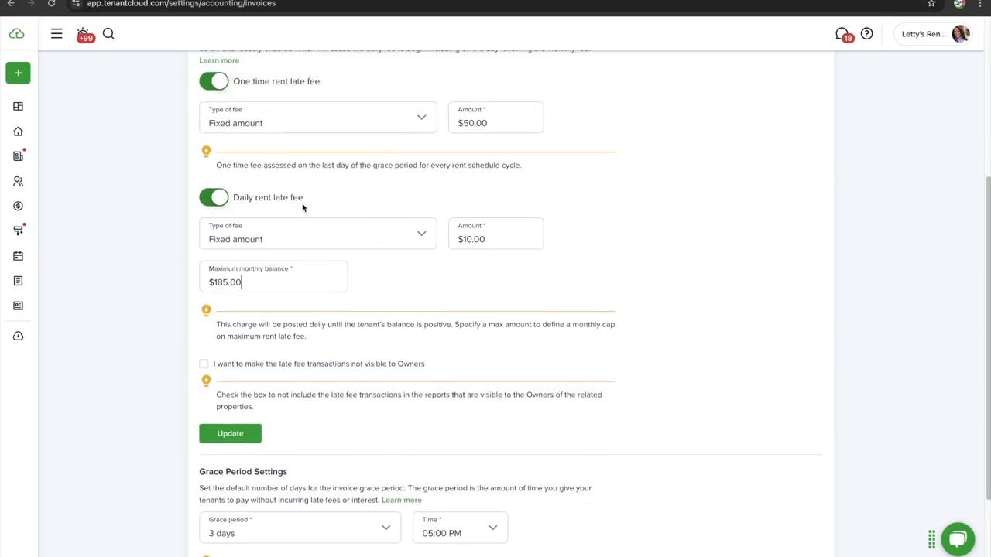
scroll(313, 203, "down", 1)
scroll(314, 203, "up", 1)
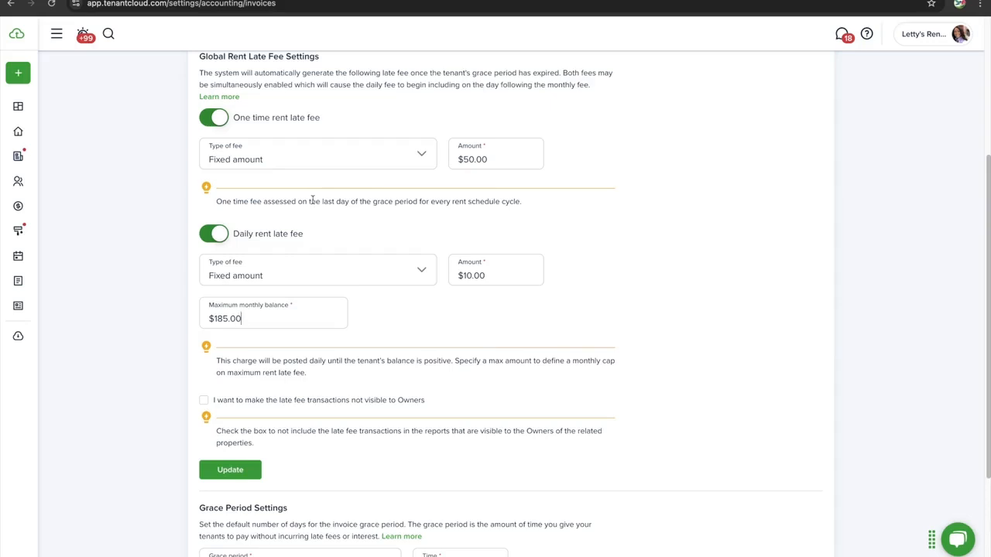
scroll(335, 281, "down", 1)
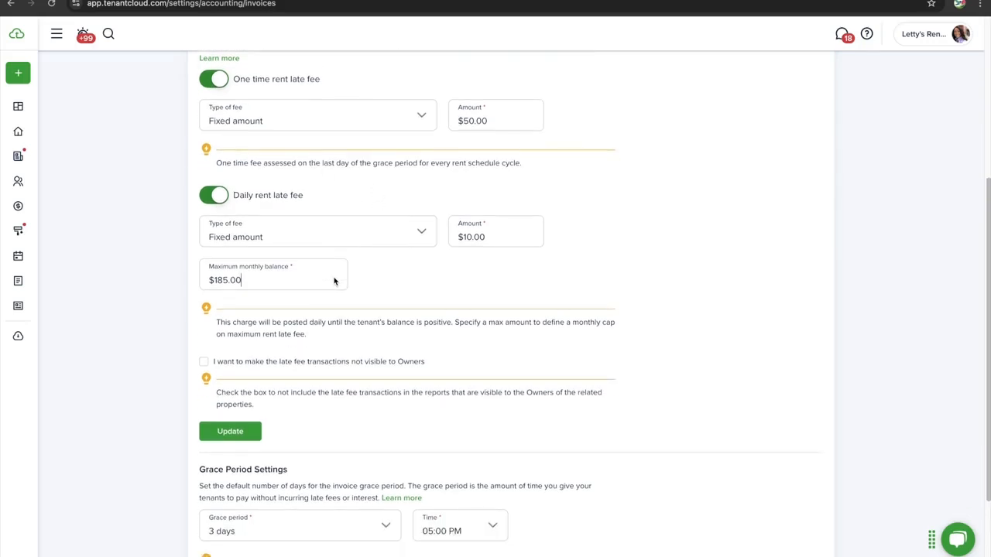
scroll(335, 281, "down", 1)
scroll(334, 281, "up", 1)
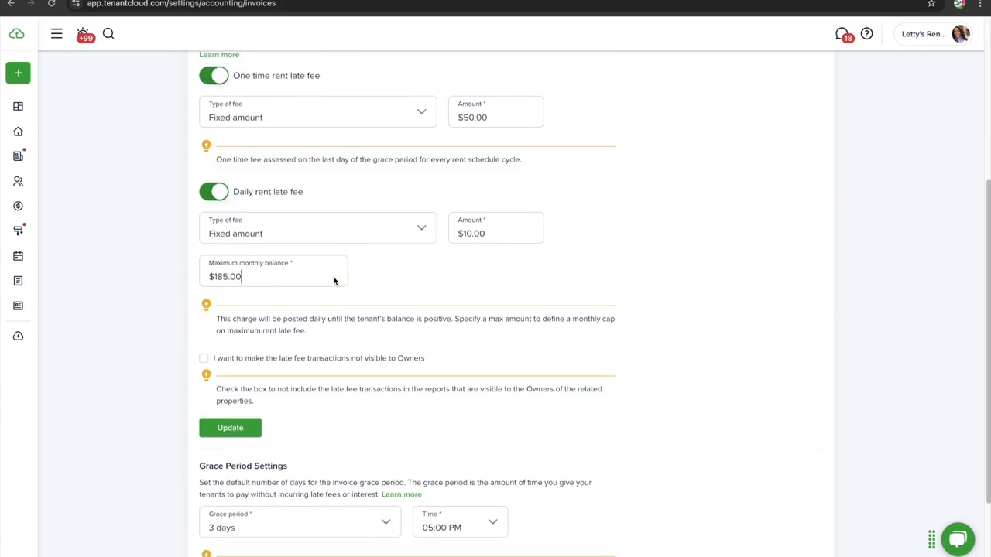
Replace the $185.00 maximum monthly balance with 200
left_click(239, 278)
left_click_drag(239, 277, 219, 278)
left_click(472, 110)
left_click(474, 235)
scroll(258, 281, "down", 1)
left_click_drag(251, 255, 215, 263)
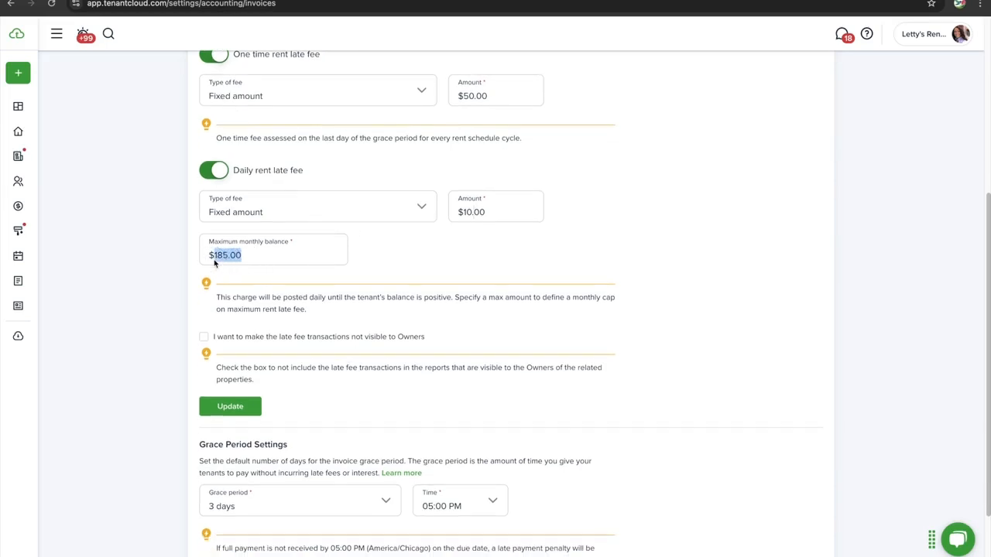
type("200")
left_click(429, 237)
Review the $50.00 one-time and daily fee amounts alongside the new $200.00 cap
left_click(501, 84)
left_click(496, 99)
scroll(495, 99, "up", 1)
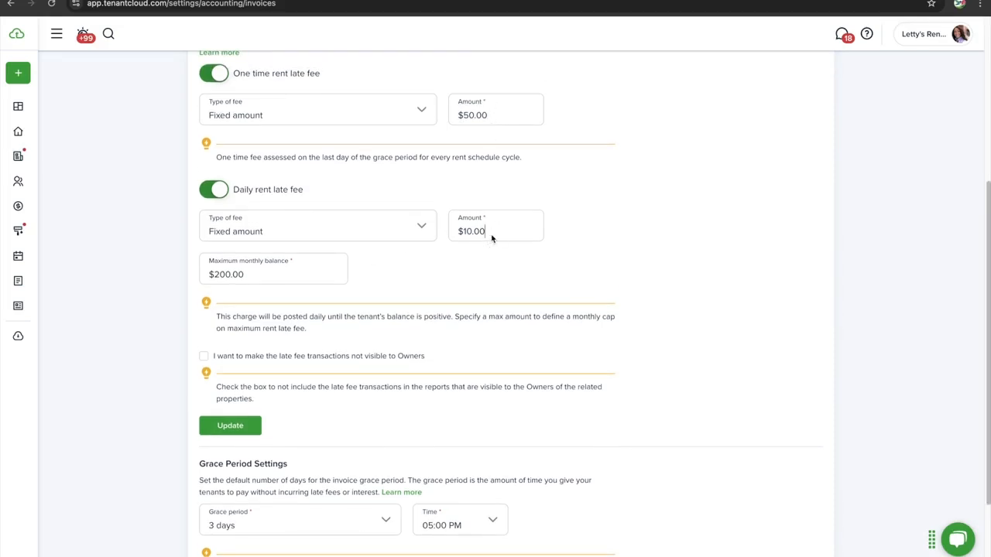
left_click_drag(486, 231, 458, 232)
left_click(271, 270)
scroll(259, 279, "down", 3)
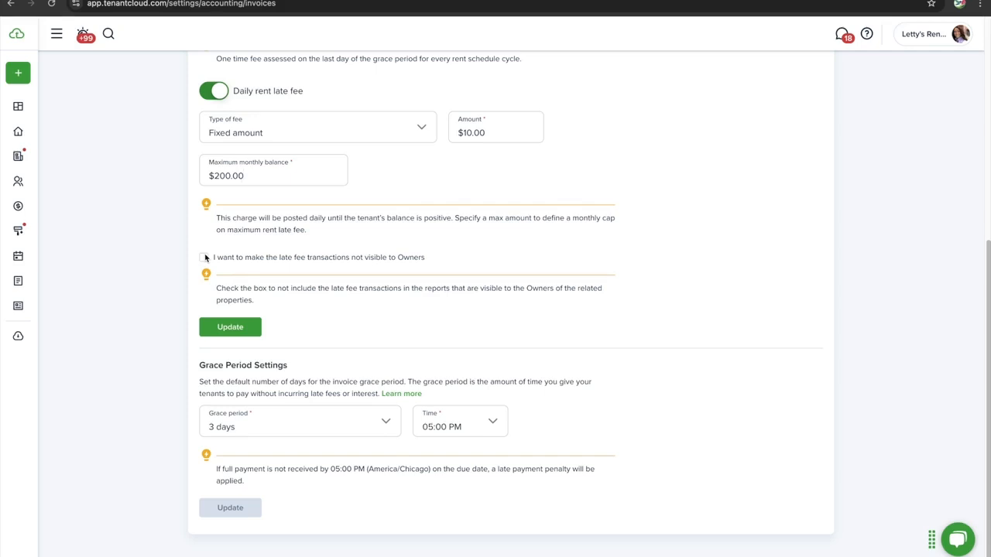
scroll(294, 201, "up", 3)
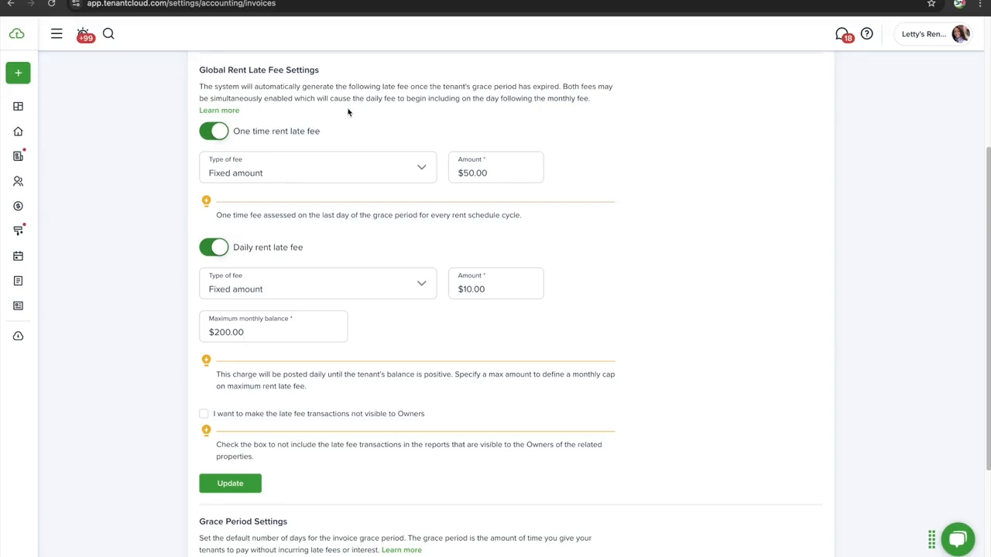
Switch the daily late fee to a percentage of outstanding charges at 10%
left_click_drag(372, 343, 302, 135)
left_click(302, 136)
left_click(302, 135)
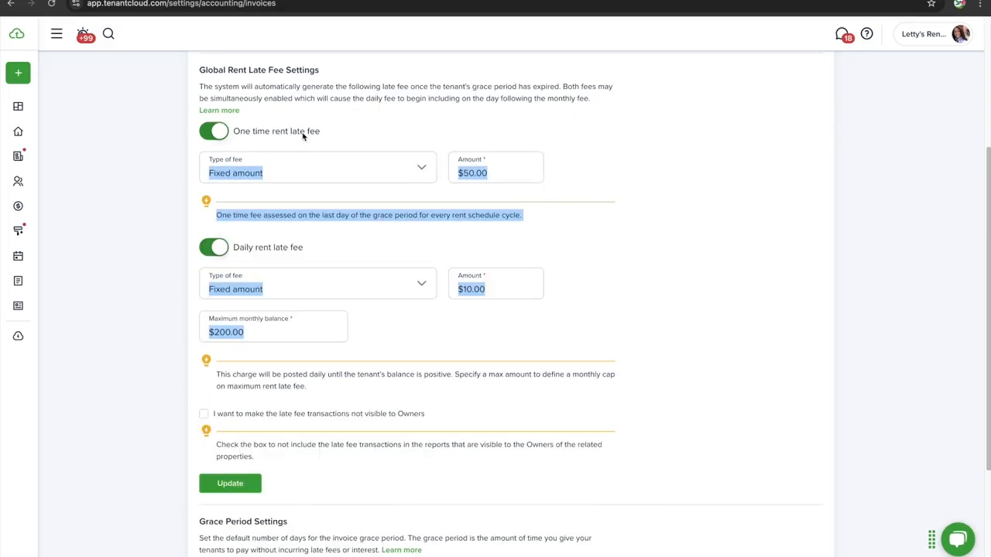
left_click(394, 133)
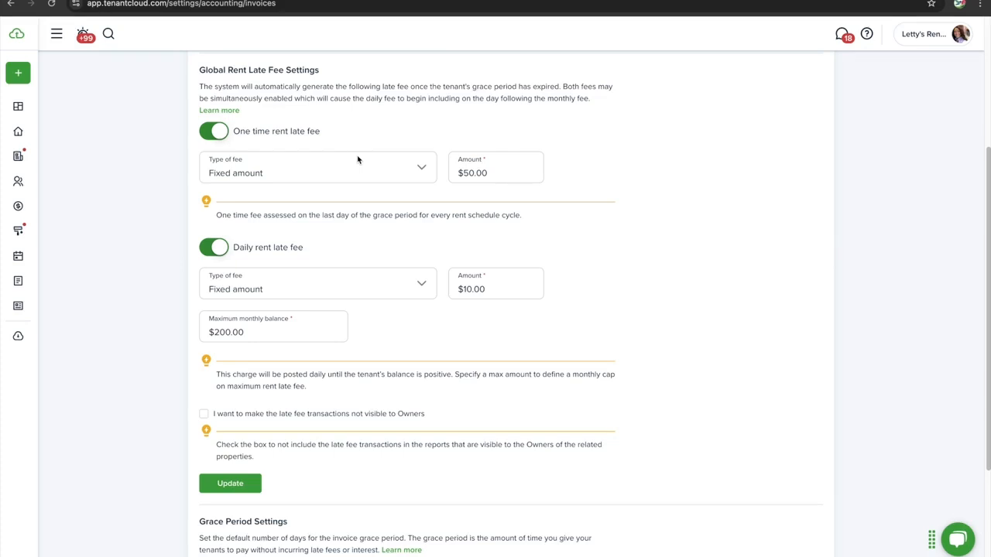
left_click(480, 210)
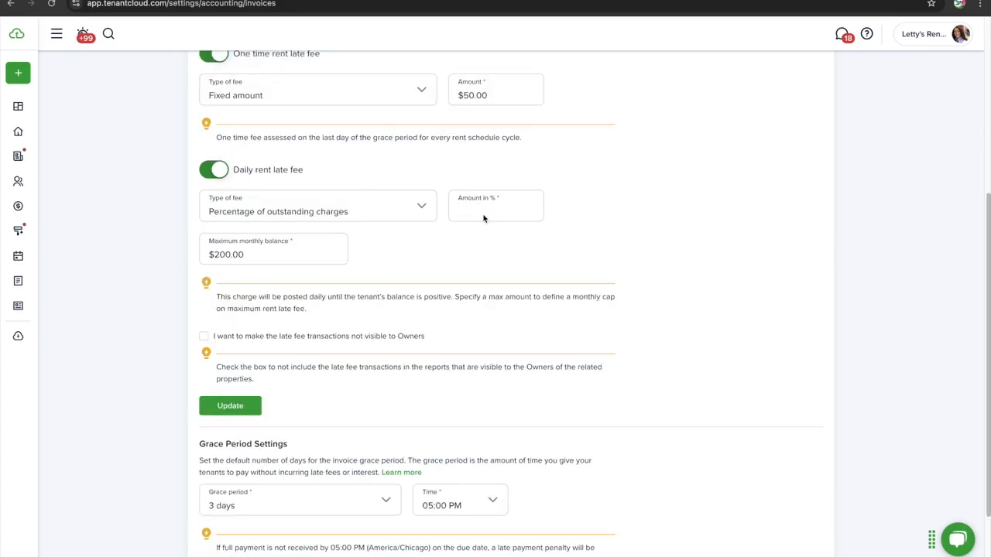
type("10")
Hide late fee transactions from Owners and save the late fee settings
scroll(457, 244, "down", 1)
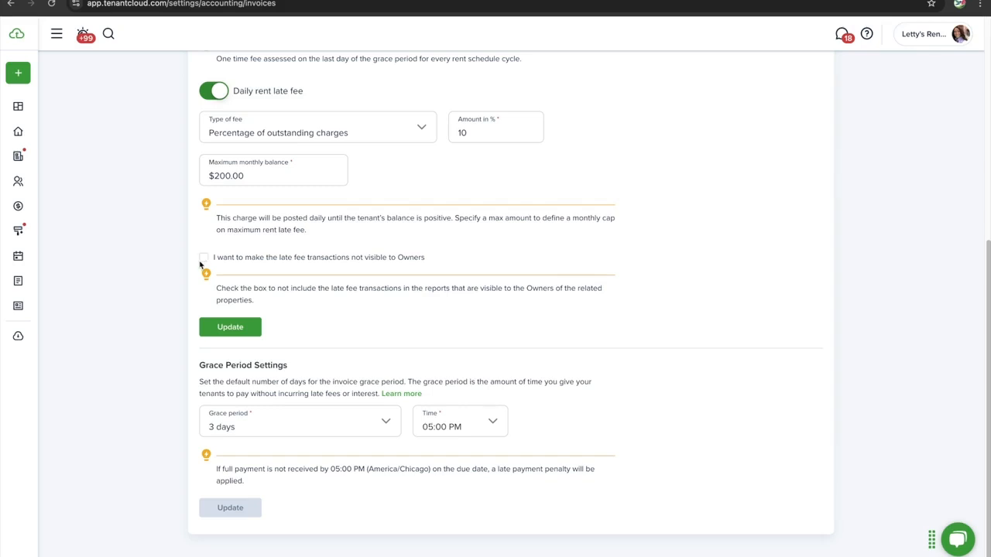
left_click(203, 258)
scroll(367, 266, "down", 1)
left_click(305, 258)
left_click_drag(304, 259, 278, 257)
left_click(202, 259)
scroll(394, 301, "down", 1)
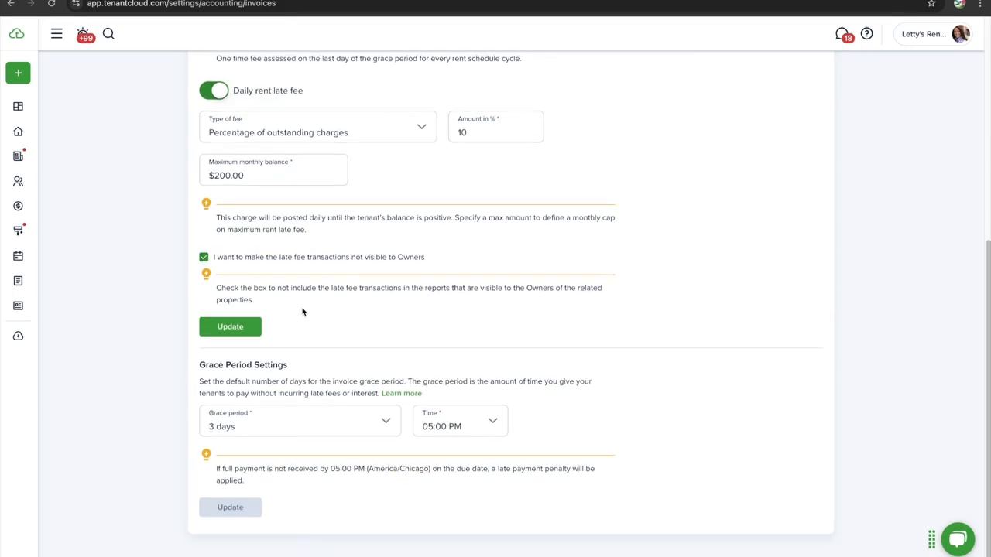
left_click(258, 329)
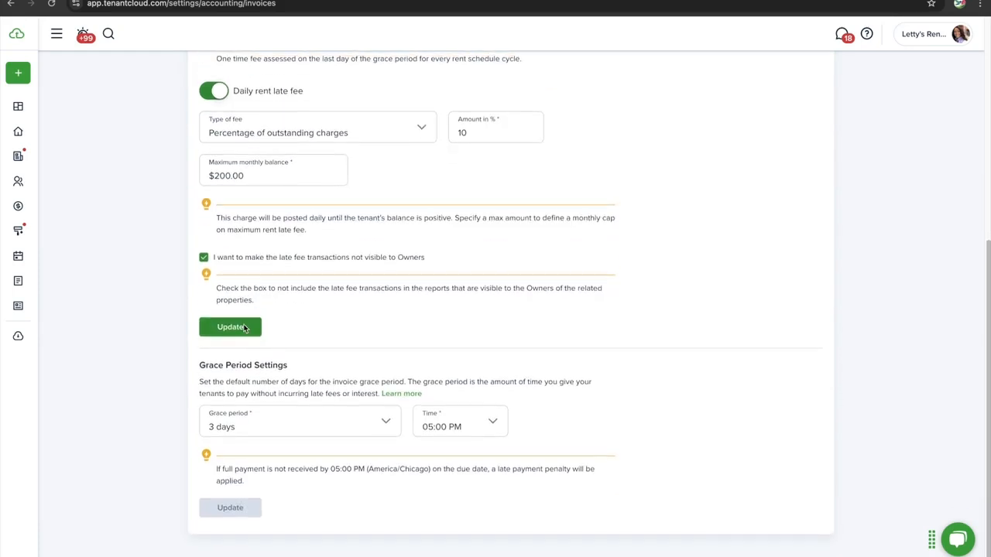
left_click(236, 327)
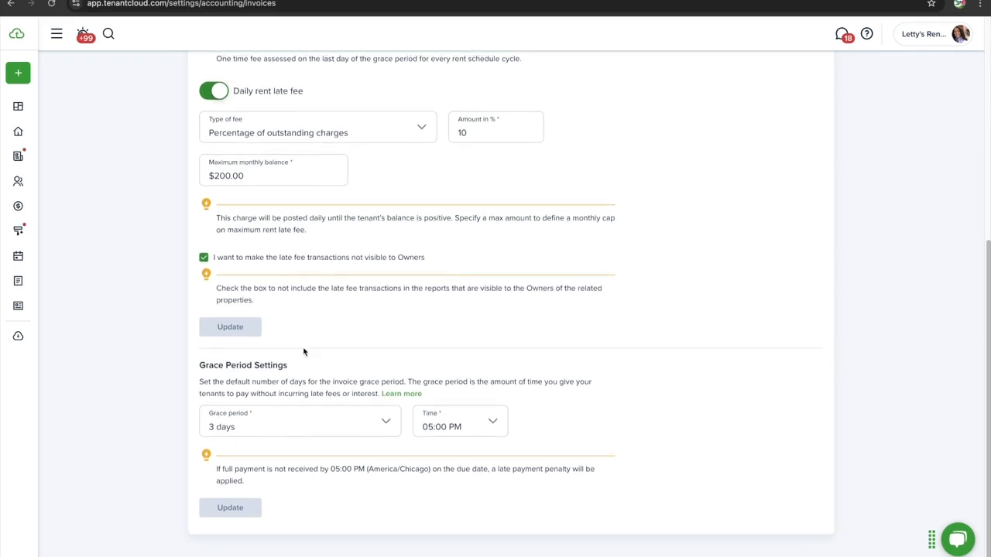
left_click(254, 426)
left_click(371, 375)
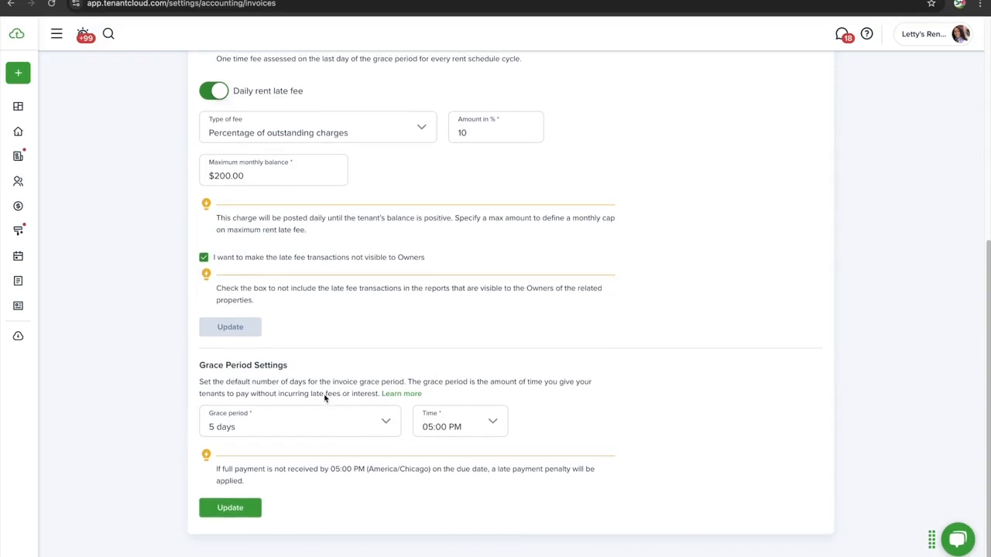
scroll(325, 397, "down", 1)
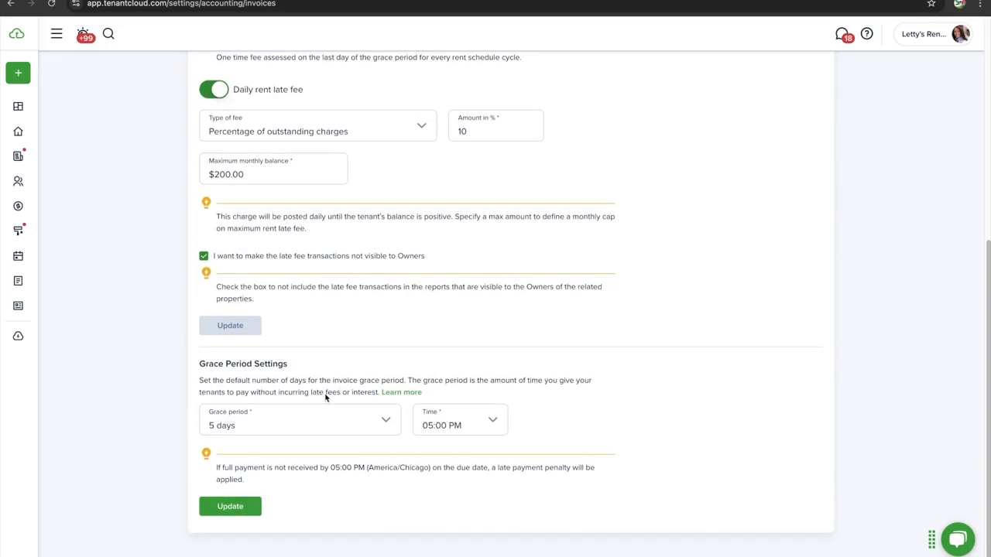
scroll(325, 398, "down", 1)
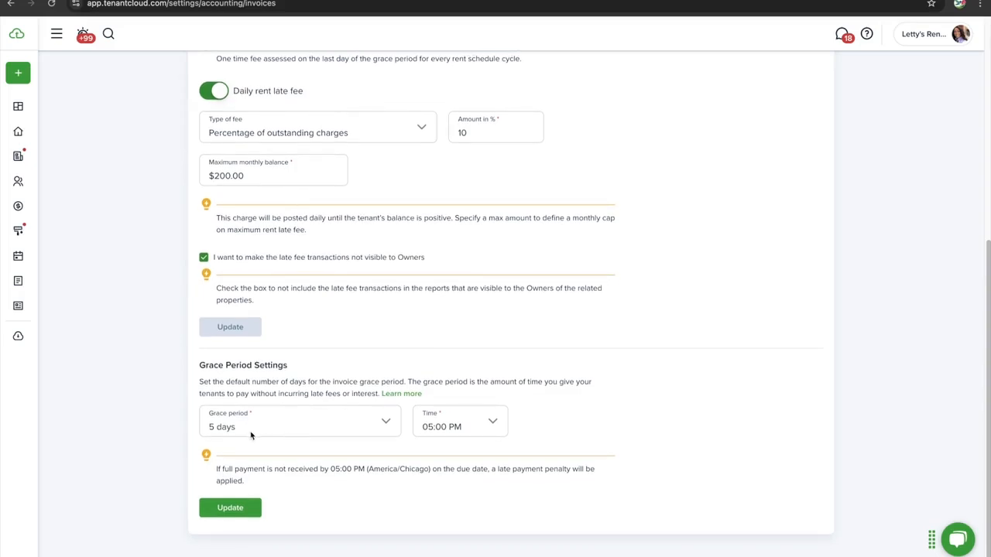
scroll(250, 435, "up", 3)
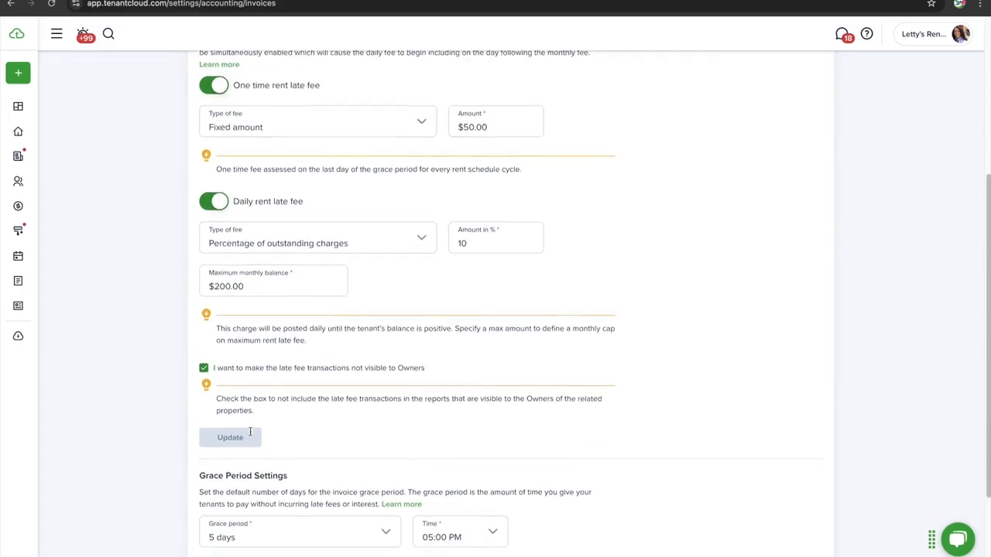
scroll(250, 433, "down", 3)
left_click(250, 431)
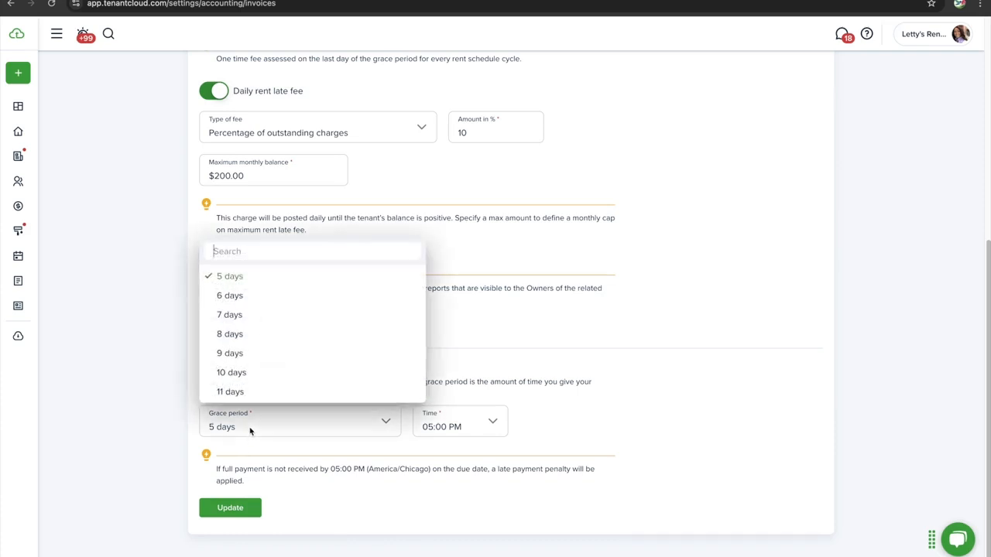
scroll(276, 305, "up", 2)
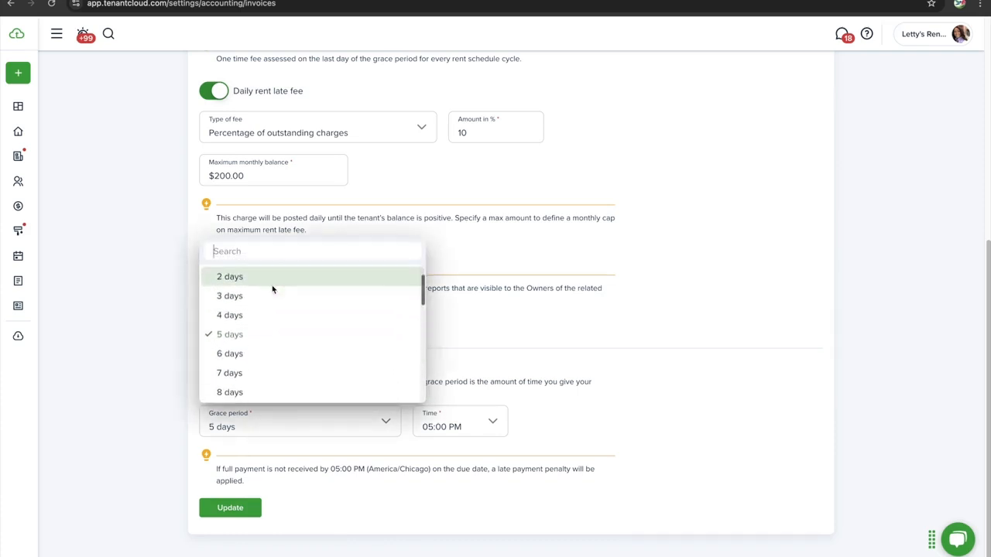
scroll(272, 289, "up", 1)
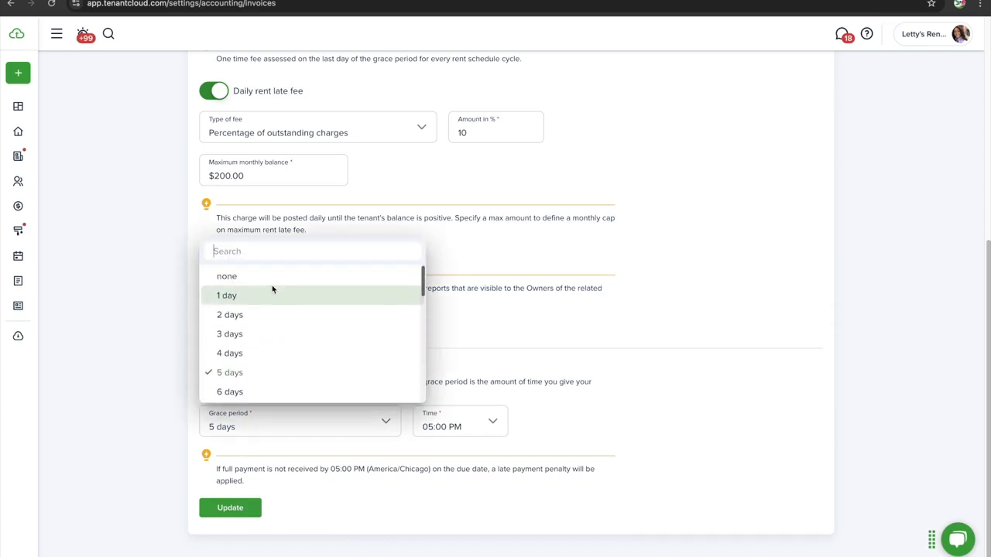
scroll(244, 322, "down", 1)
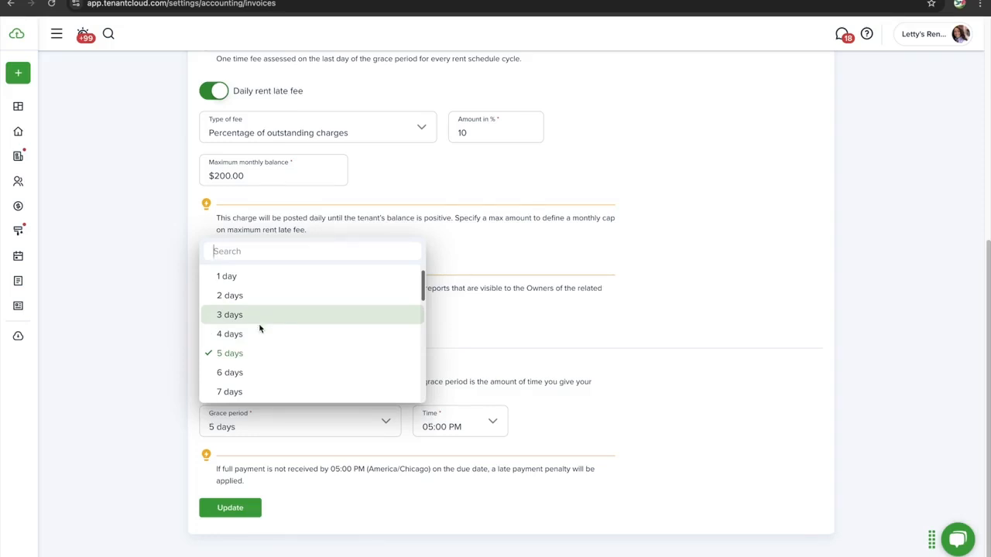
scroll(261, 354, "down", 1)
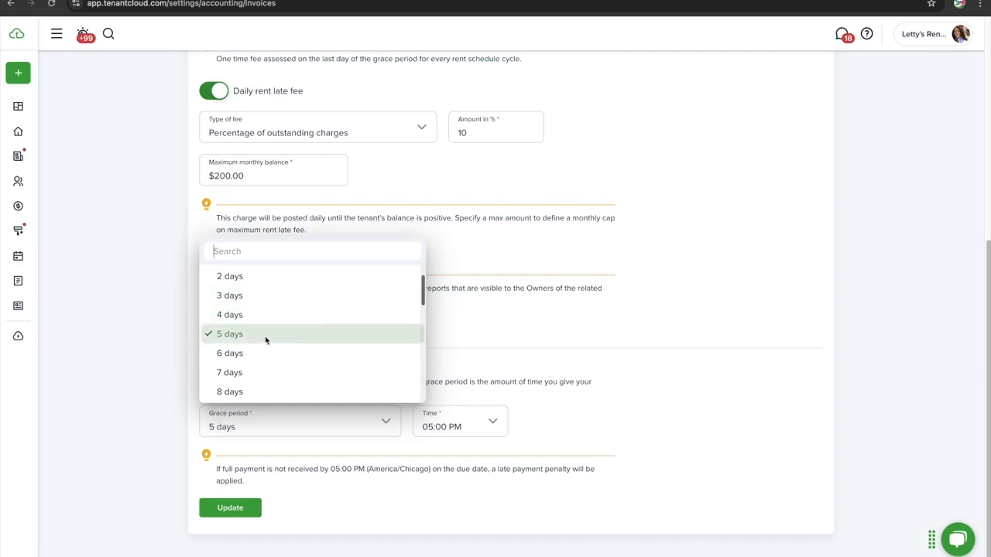
left_click(272, 297)
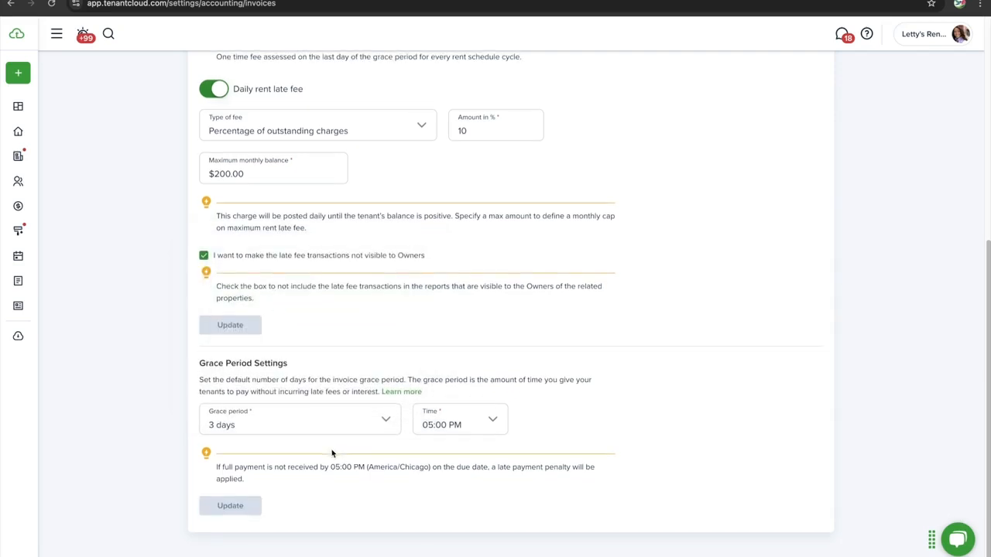
left_click(447, 425)
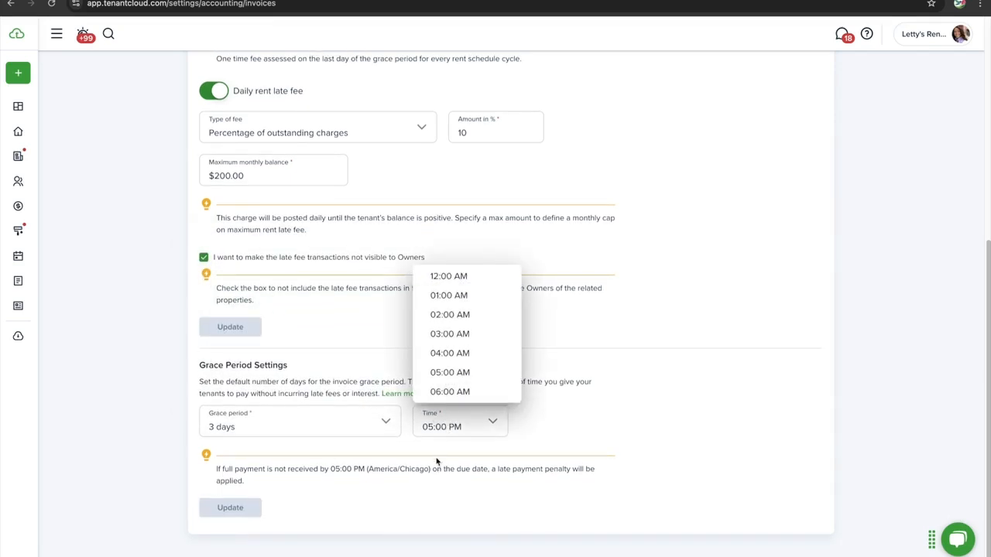
left_click(437, 456)
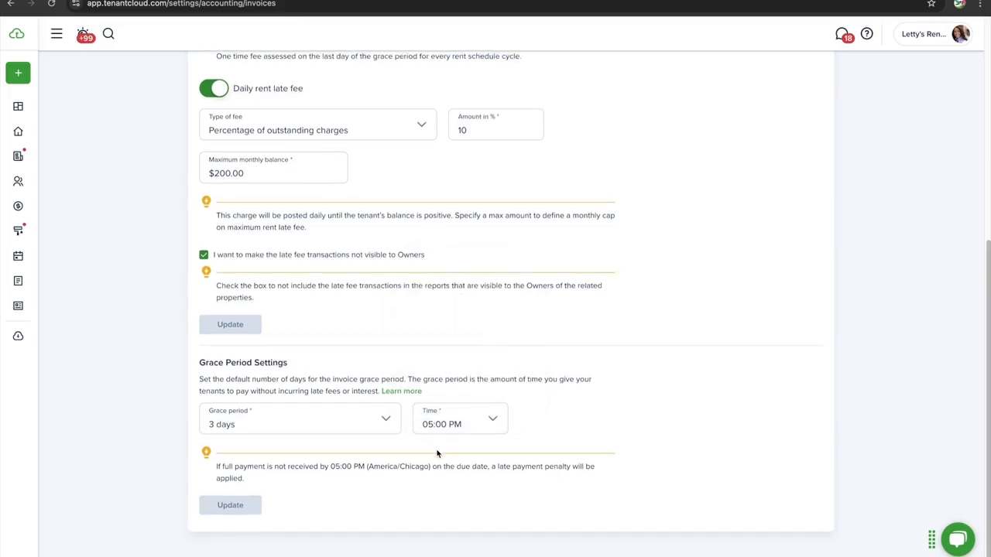
scroll(219, 78, "up", 5)
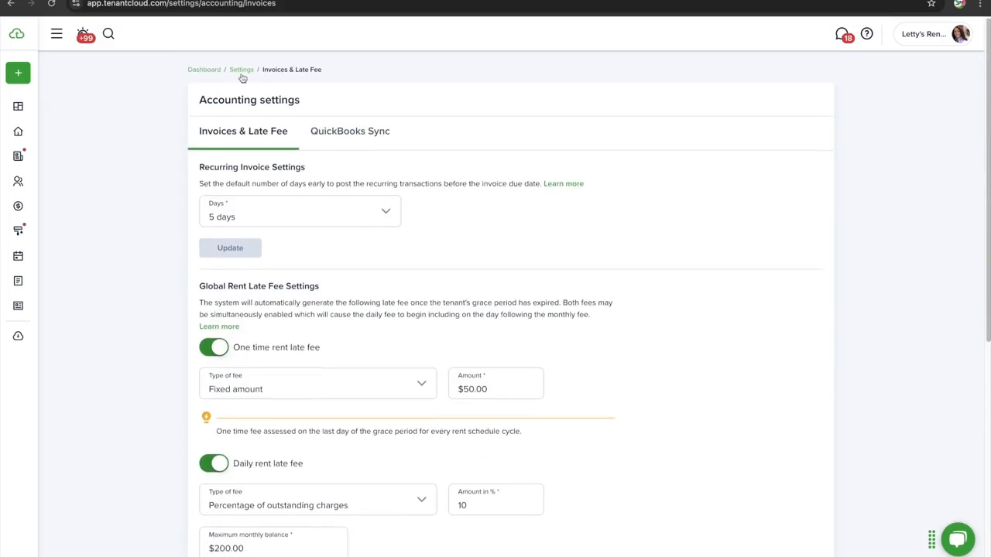
Look through the Profile settings and its time zone list without changing anything
left_click(242, 74)
left_click(247, 195)
scroll(301, 358, "down", 5)
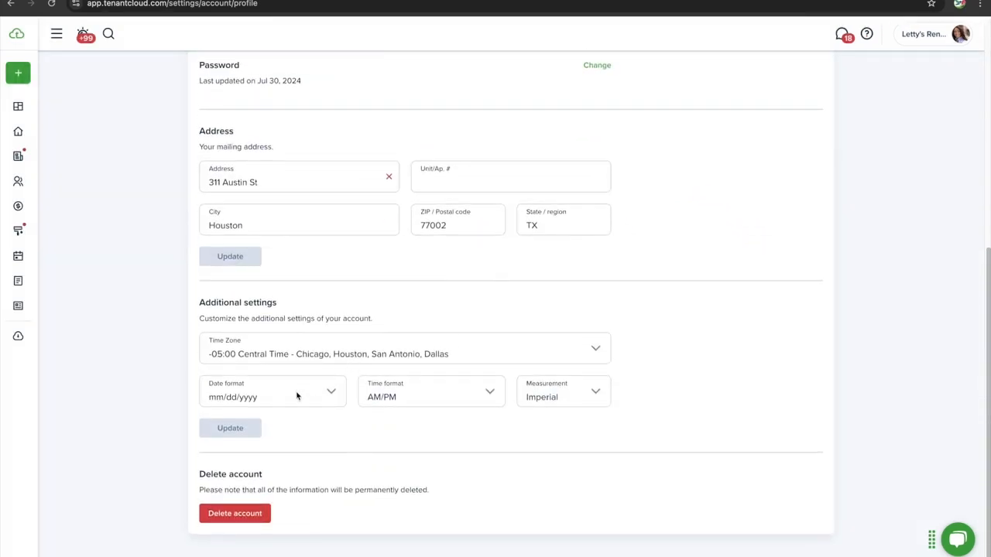
left_click(377, 354)
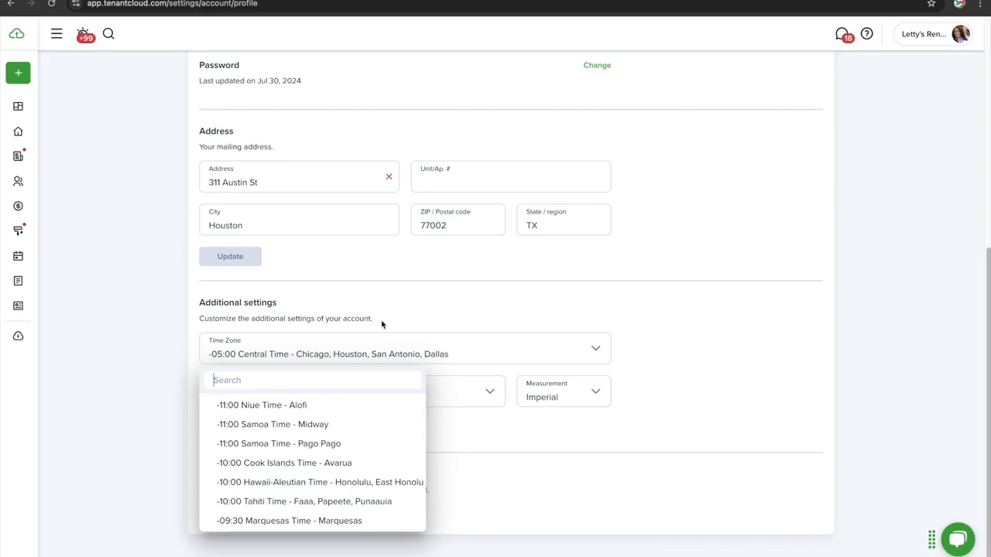
left_click(382, 325)
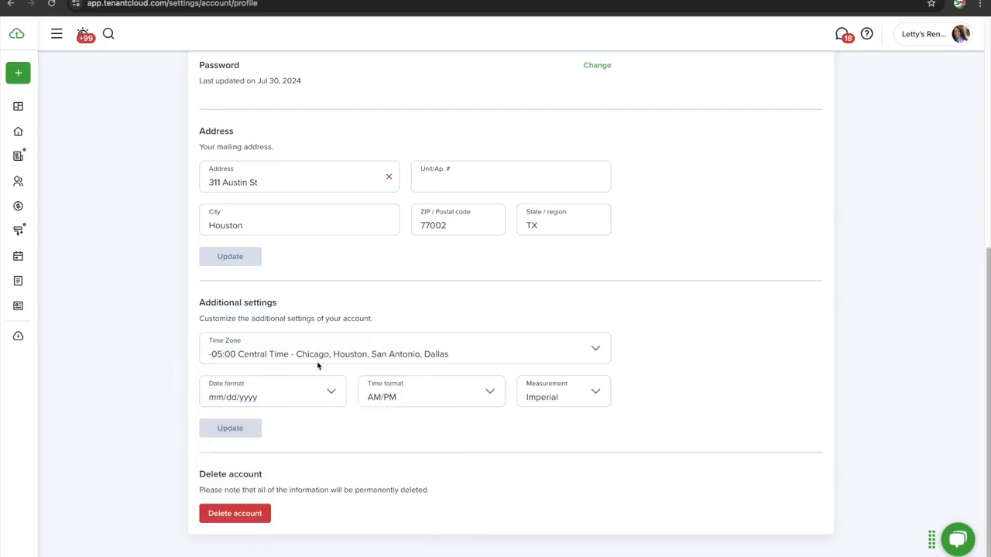
scroll(351, 380, "down", 1)
scroll(351, 380, "up", 1)
scroll(263, 302, "up", 5)
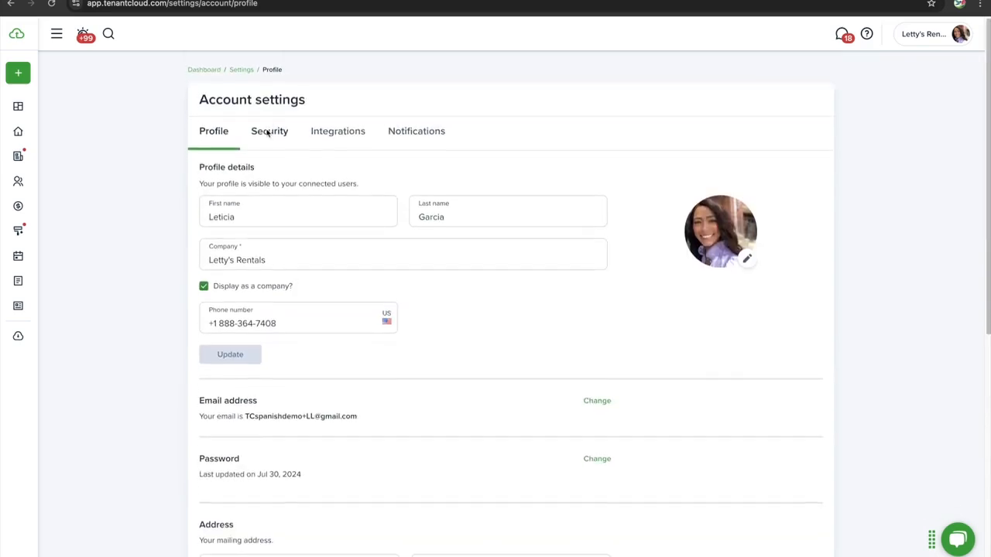
Return via Security and the Settings overview to the Invoices & Late Fee page
left_click(267, 132)
left_click(241, 69)
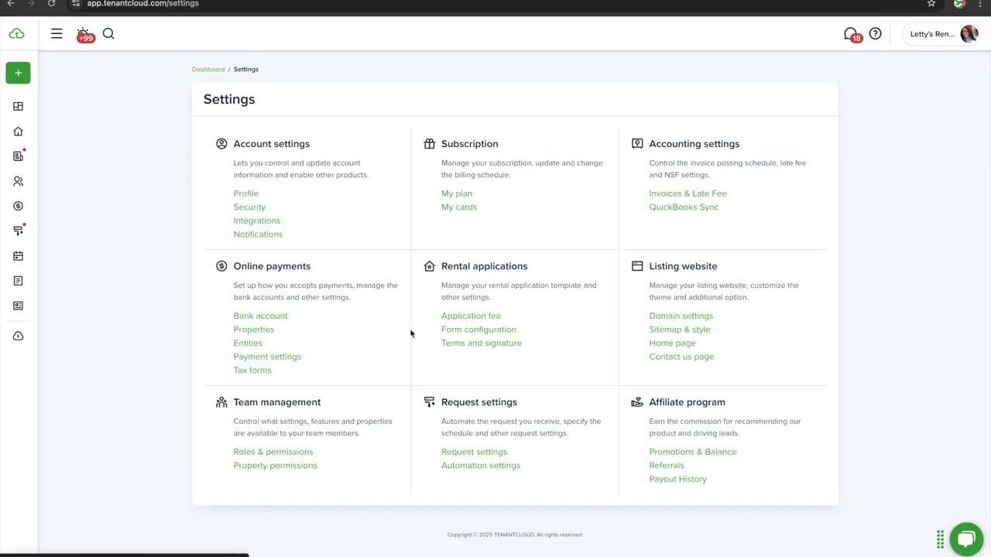
left_click(656, 194)
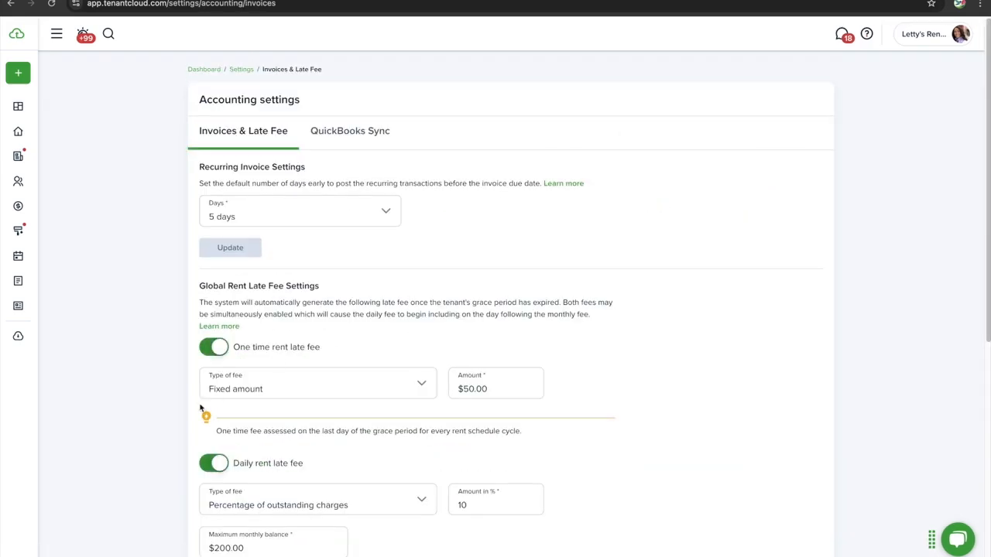
Set the default grace period from 3 to 5 days and save it
scroll(299, 434, "down", 5)
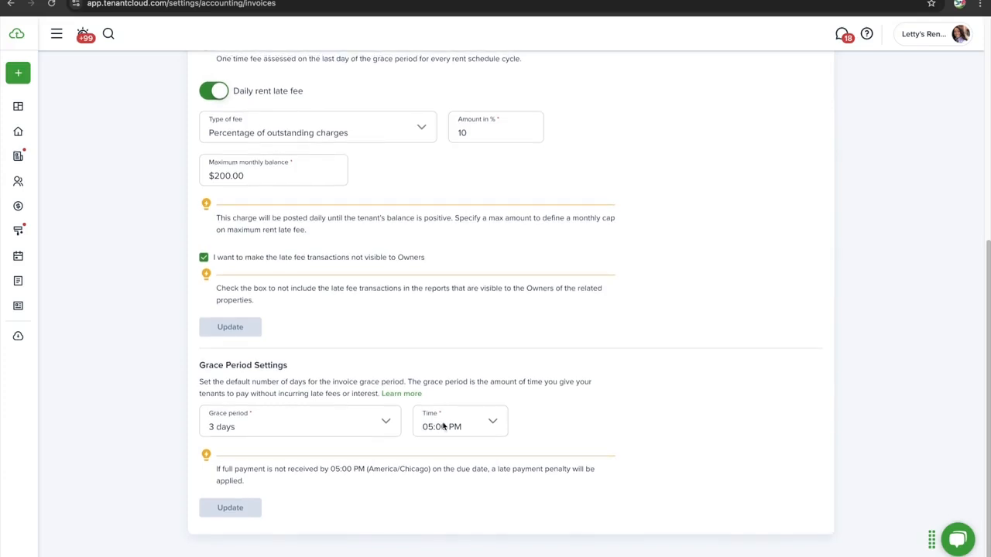
left_click(357, 427)
left_click(305, 372)
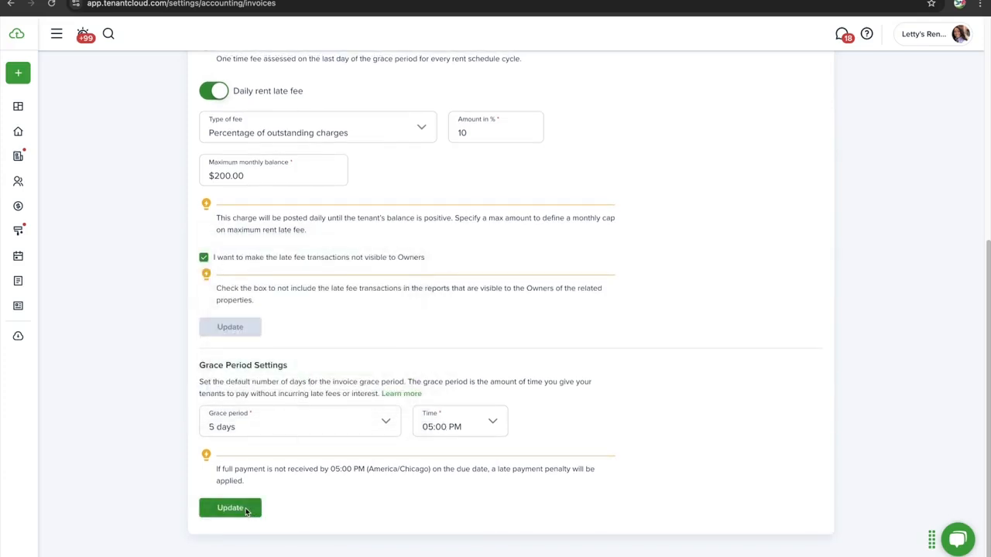
left_click(245, 508)
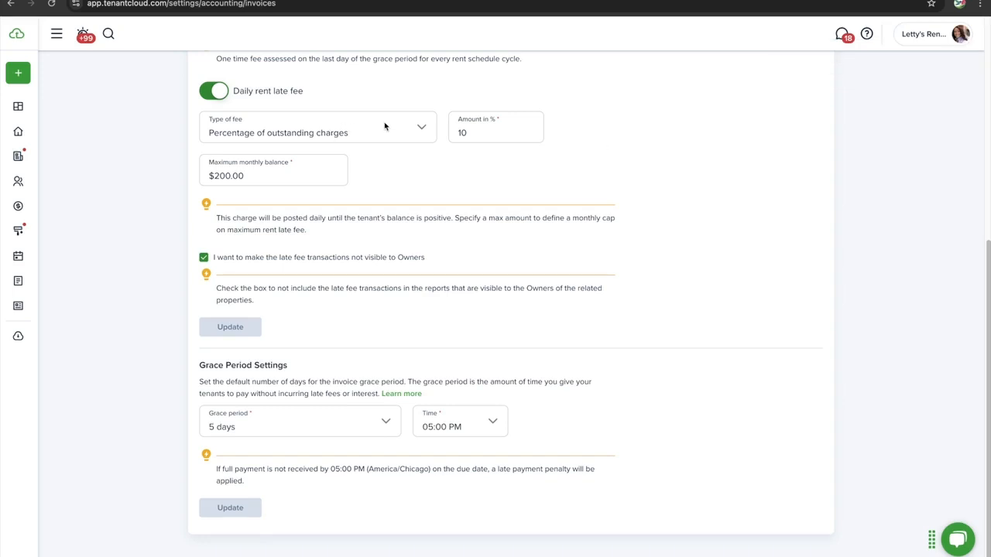
scroll(349, 165, "up", 1)
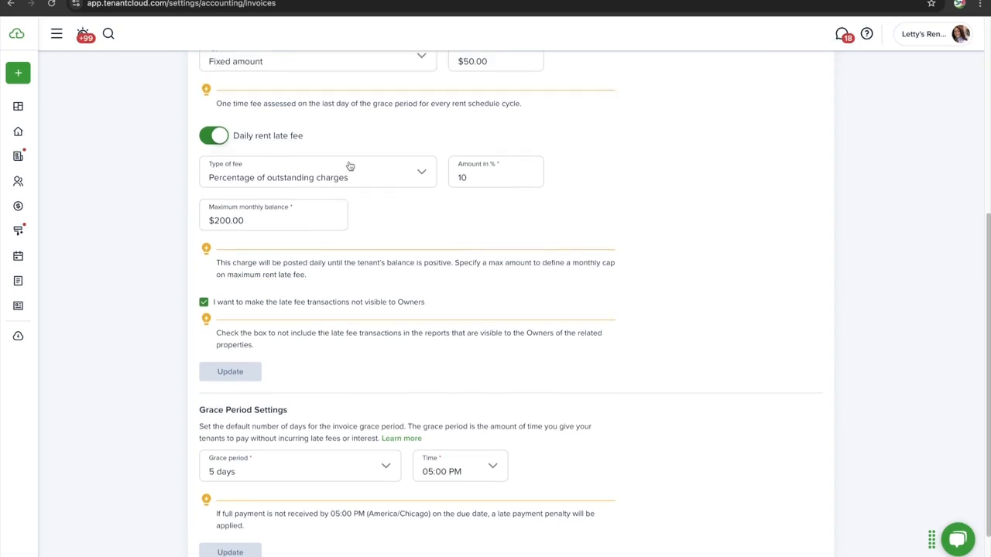
scroll(349, 165, "up", 5)
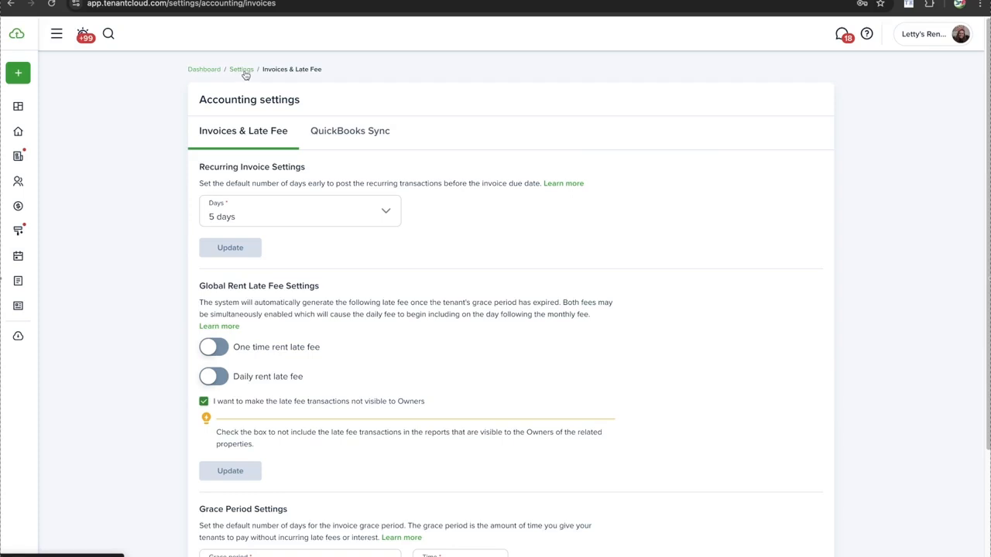
Open Properties under Online payments from the Settings overview and scroll its bank account list
left_click(242, 70)
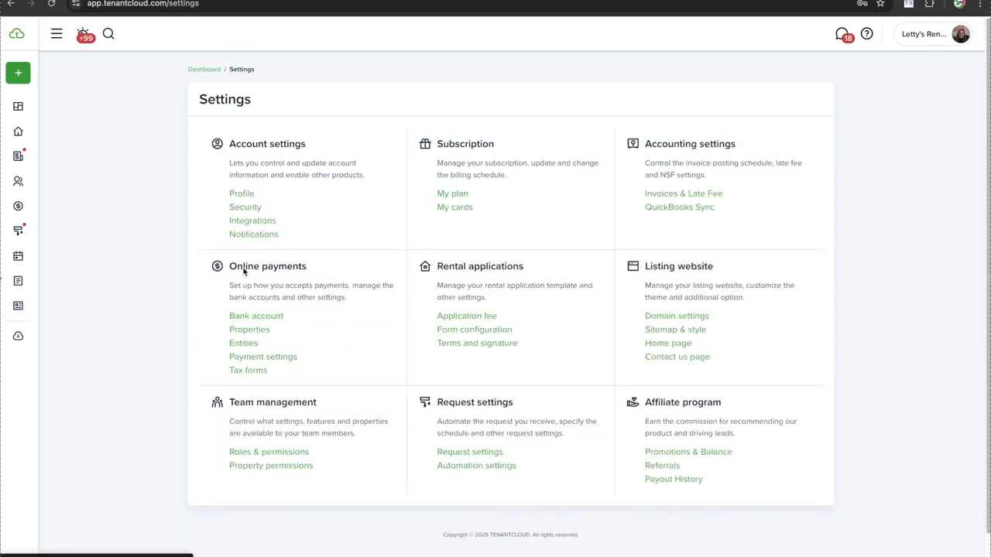
left_click(246, 332)
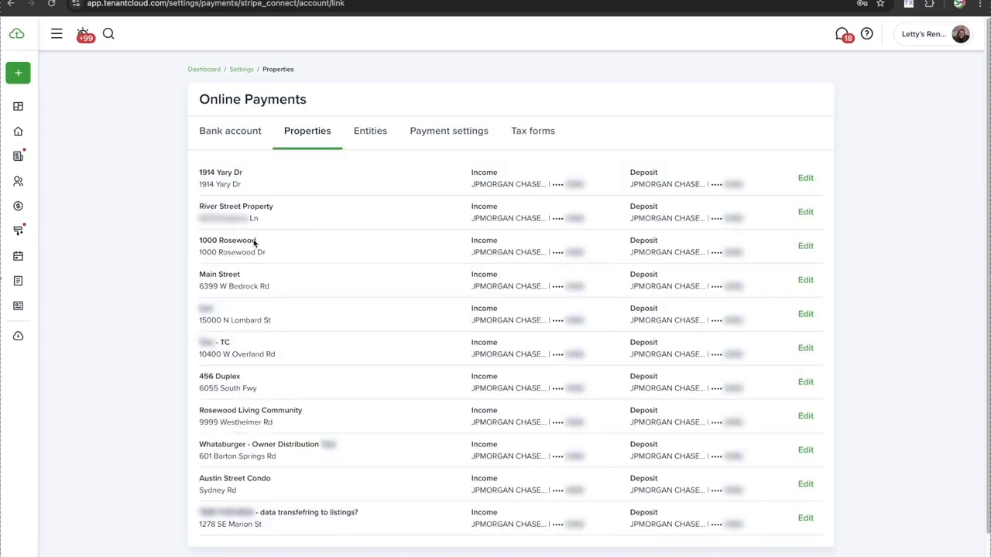
scroll(254, 243, "down", 2)
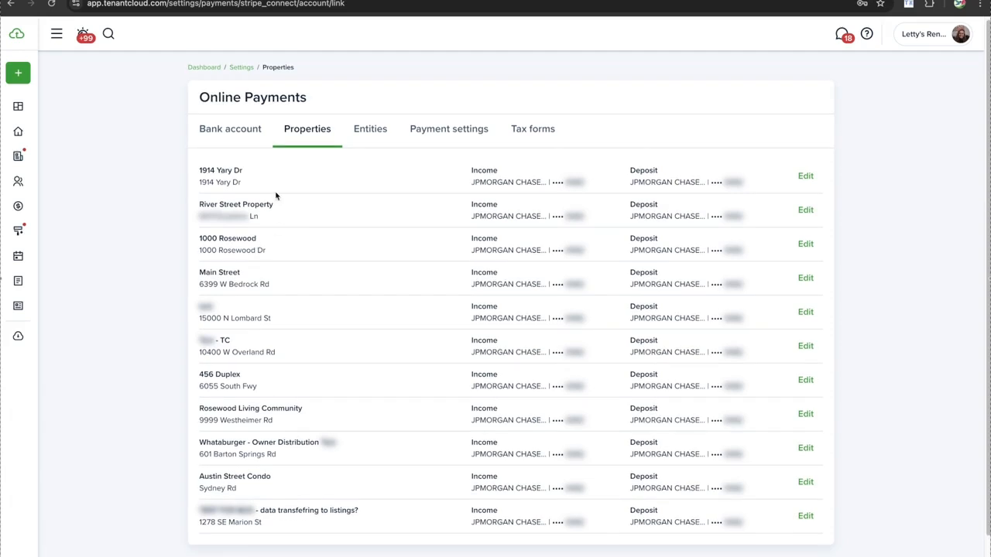
scroll(257, 185, "up", 1)
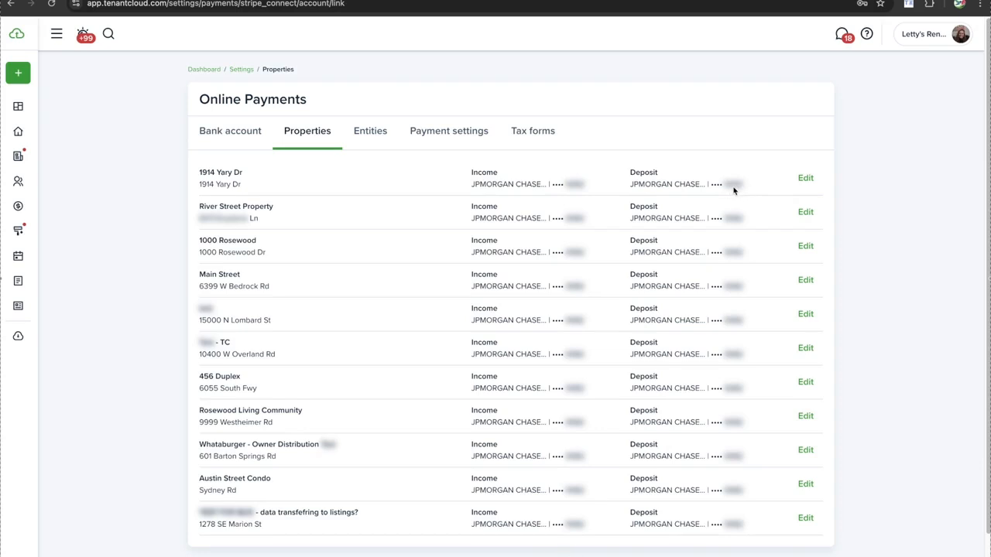
left_click(805, 178)
left_click(539, 222)
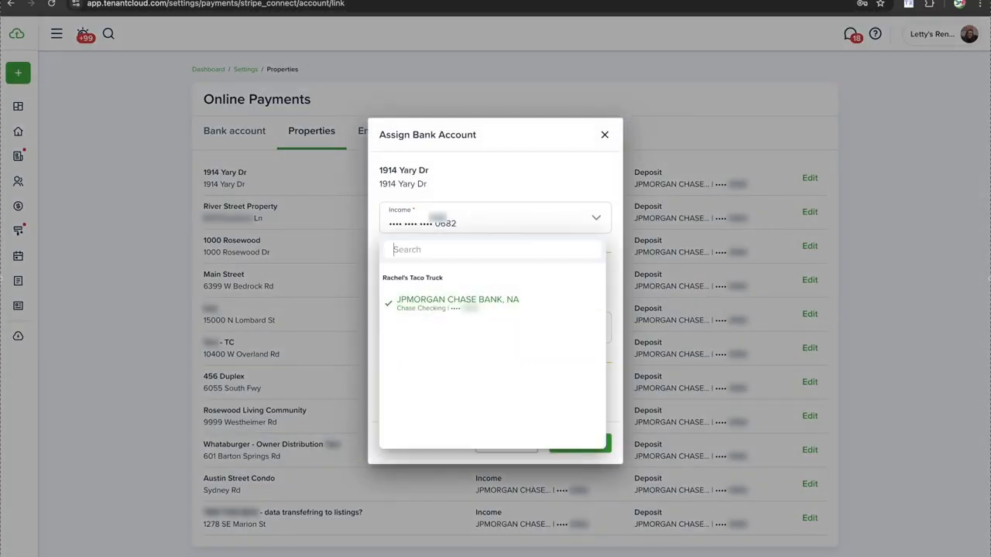
left_click(516, 184)
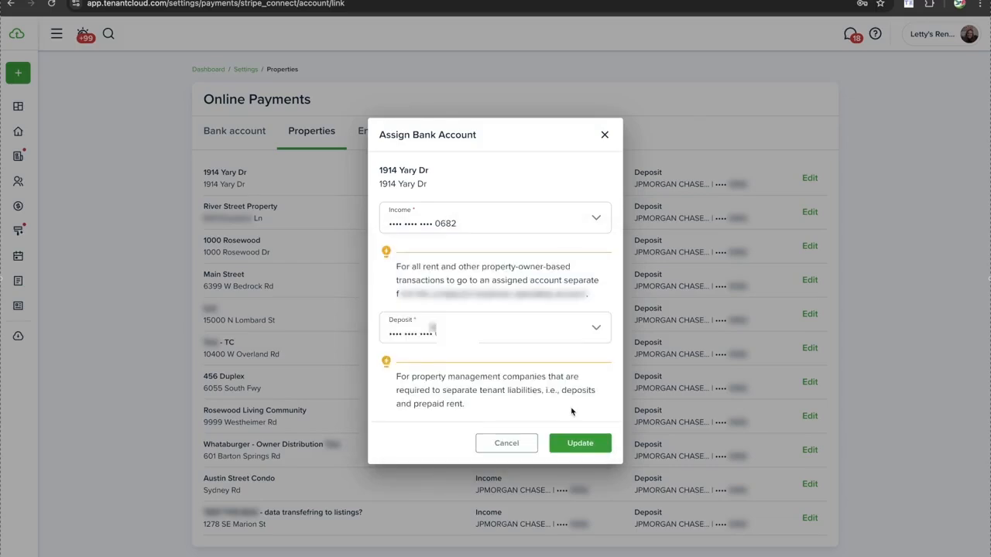
left_click(574, 444)
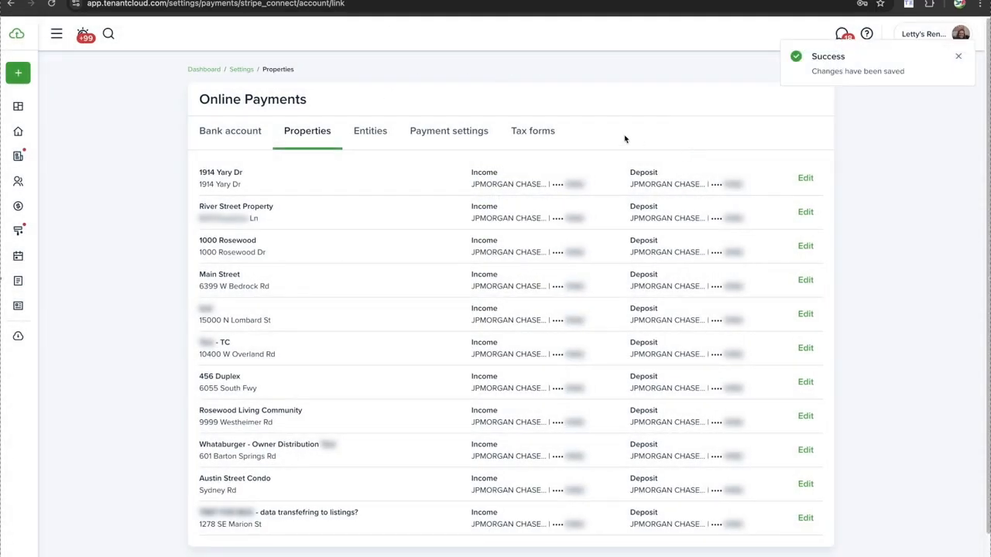
left_click(805, 178)
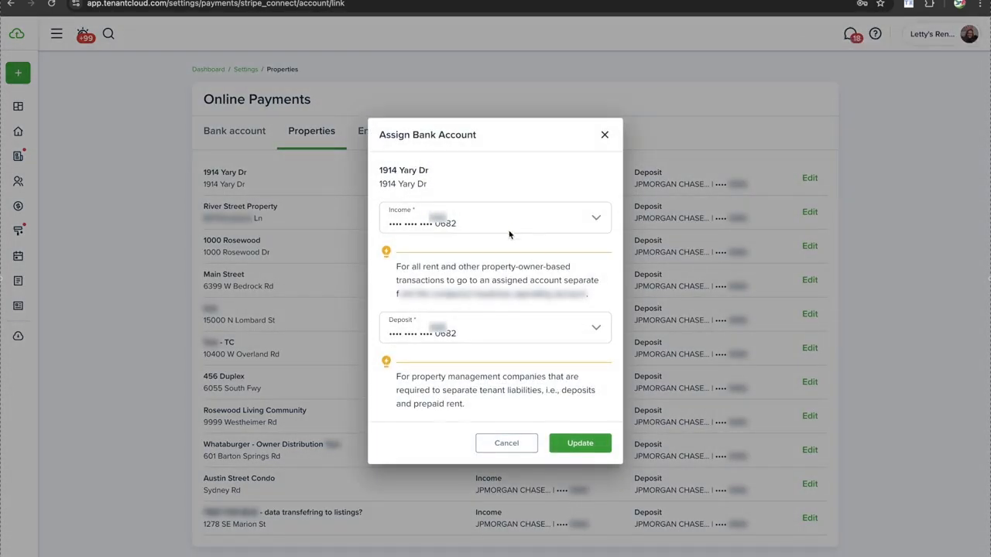
left_click(509, 224)
left_click(554, 168)
left_click(534, 210)
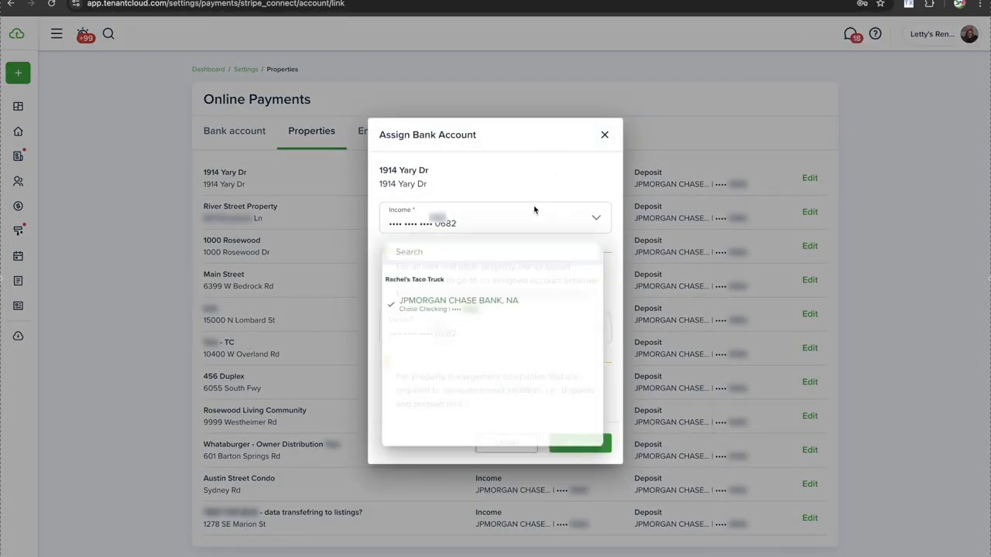
left_click(604, 135)
left_click(605, 135)
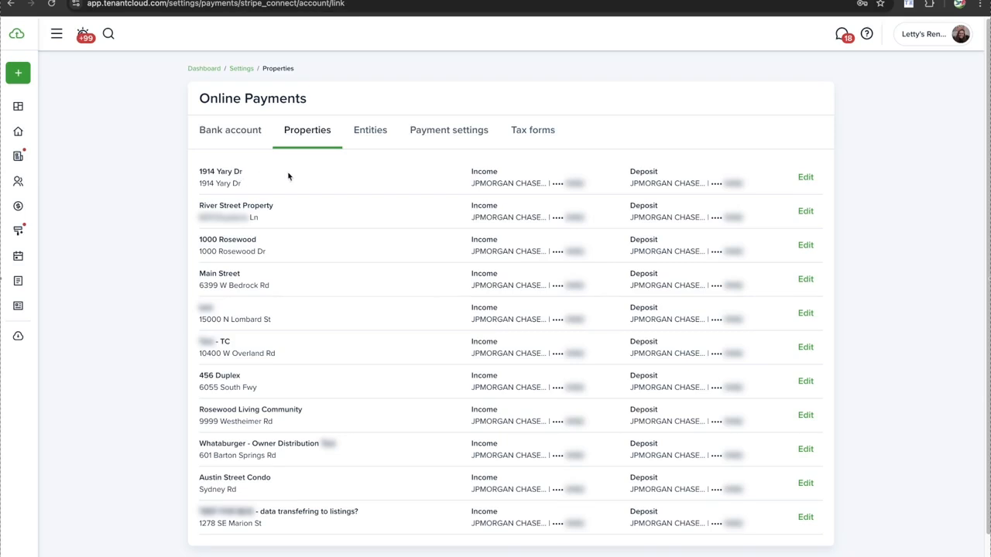
Browse the linked bank accounts list, then return to the Settings overview
left_click(233, 134)
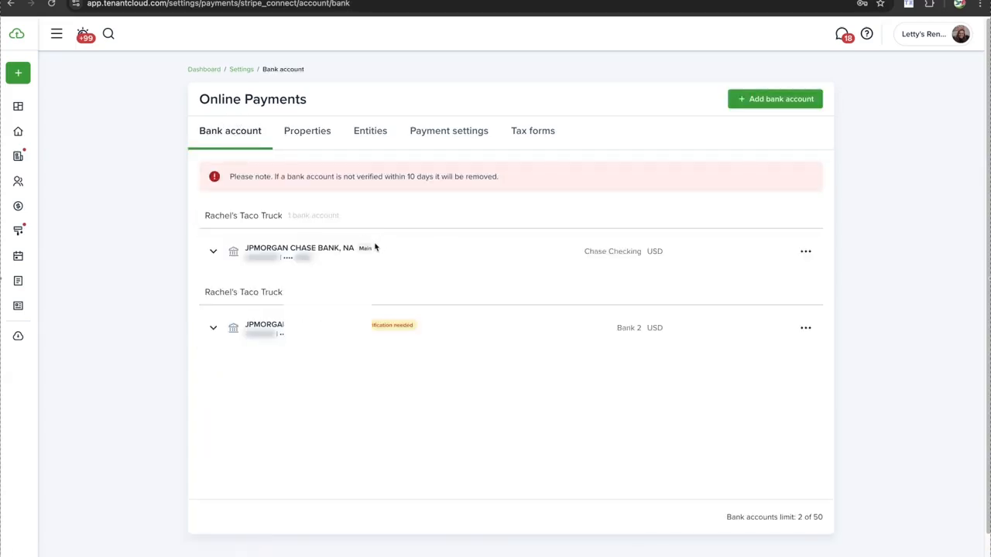
scroll(368, 254, "down", 1)
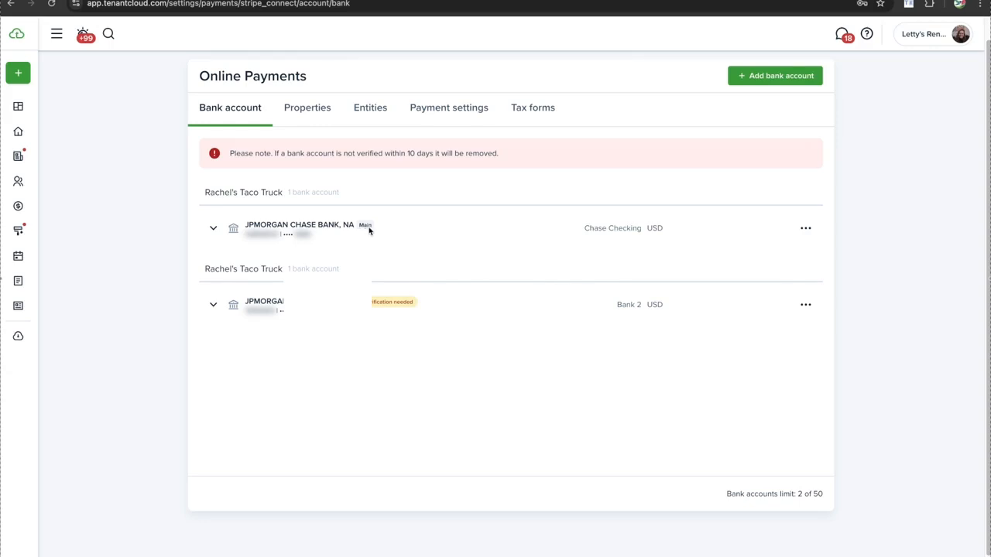
scroll(365, 230, "down", 1)
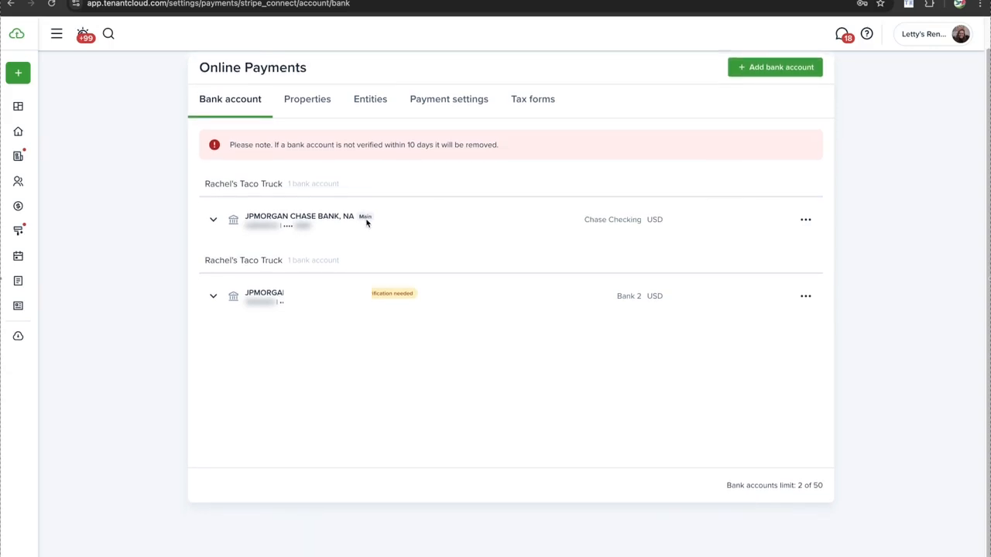
scroll(367, 218, "up", 3)
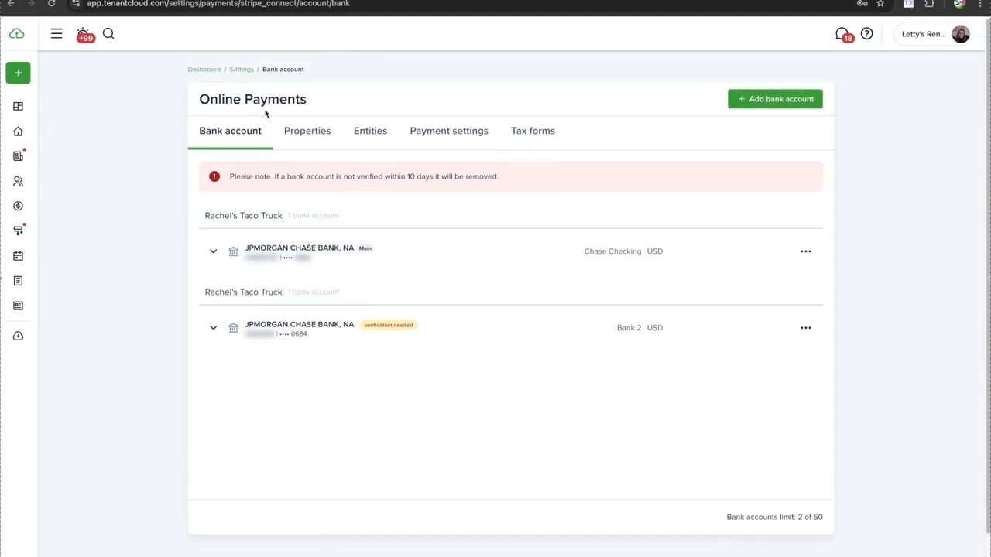
left_click(246, 71)
Toggle the late fee 'not visible to Owners' option off and back on, keeping late fees hidden
left_click(674, 195)
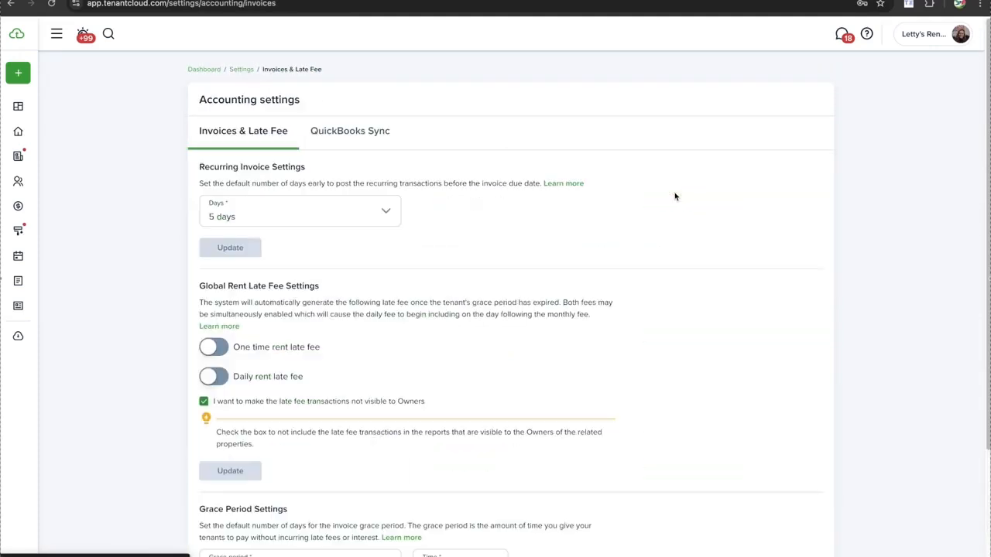
scroll(215, 373, "down", 2)
left_click(228, 346)
left_click_drag(229, 347, 348, 350)
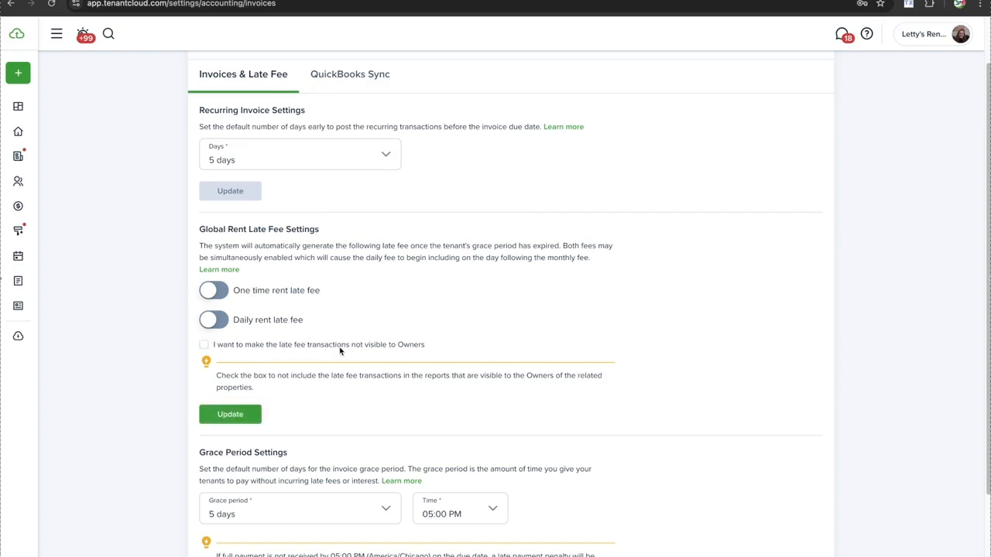
left_click(351, 347)
left_click_drag(352, 349, 278, 351)
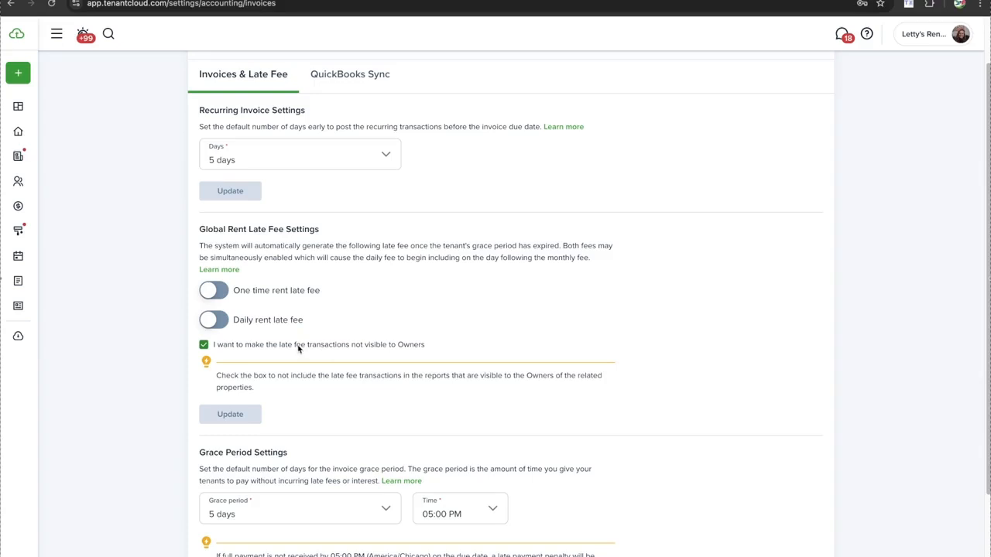
Return to Settings and open the Bank account page under Online payments
scroll(224, 99, "up", 2)
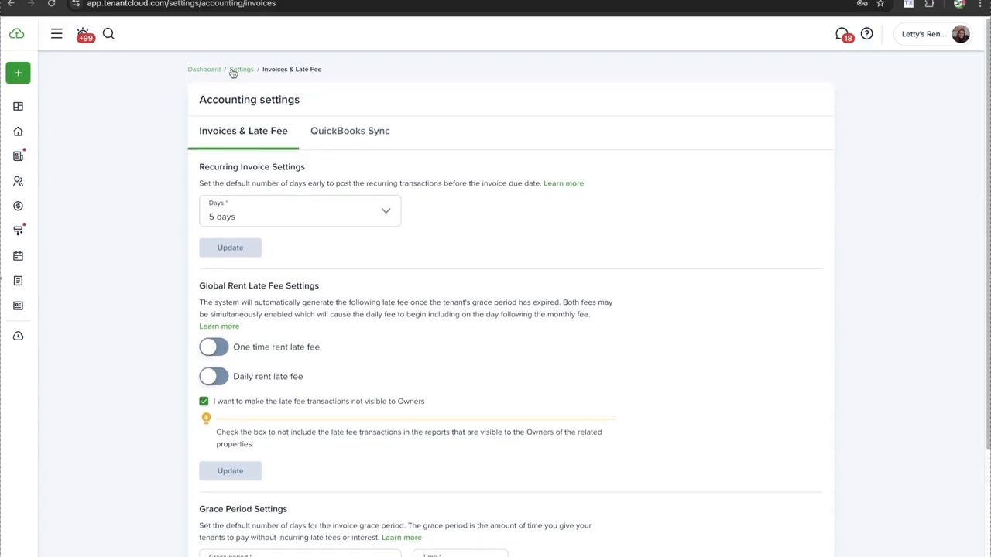
left_click(237, 74)
left_click(244, 318)
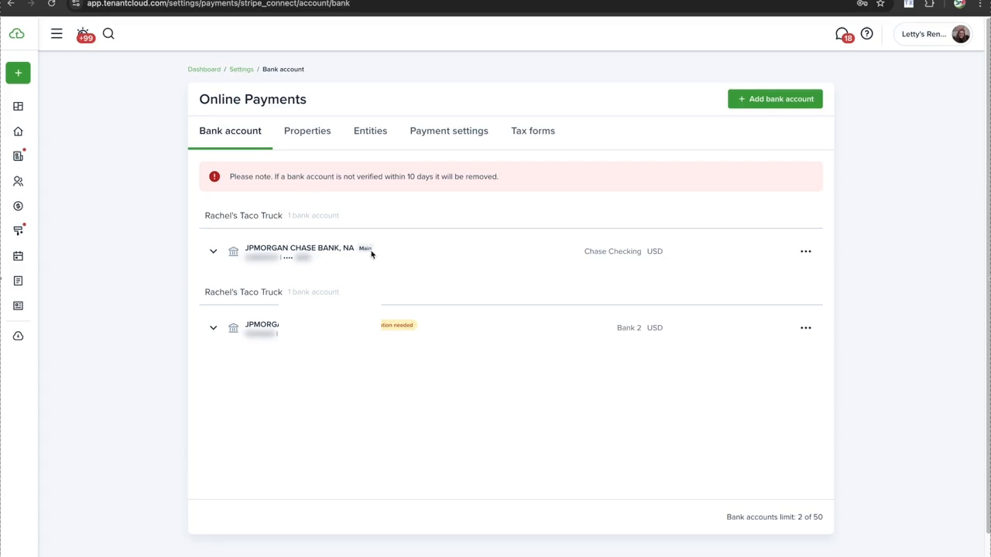
Check the options for the main Chase account and the second bank account, then show the Entities list
left_click_drag(371, 250, 358, 252)
left_click(369, 216)
scroll(611, 229, "down", 1)
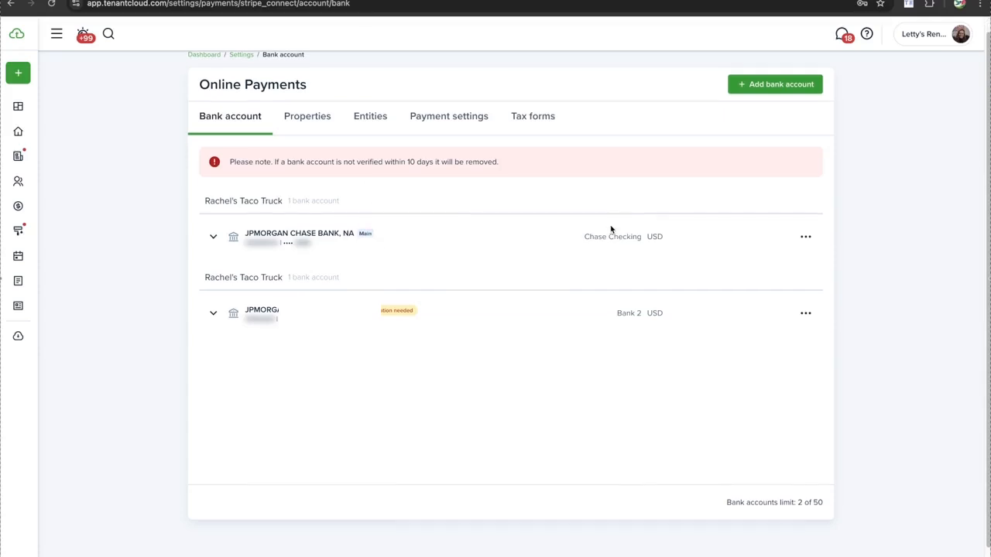
left_click(806, 238)
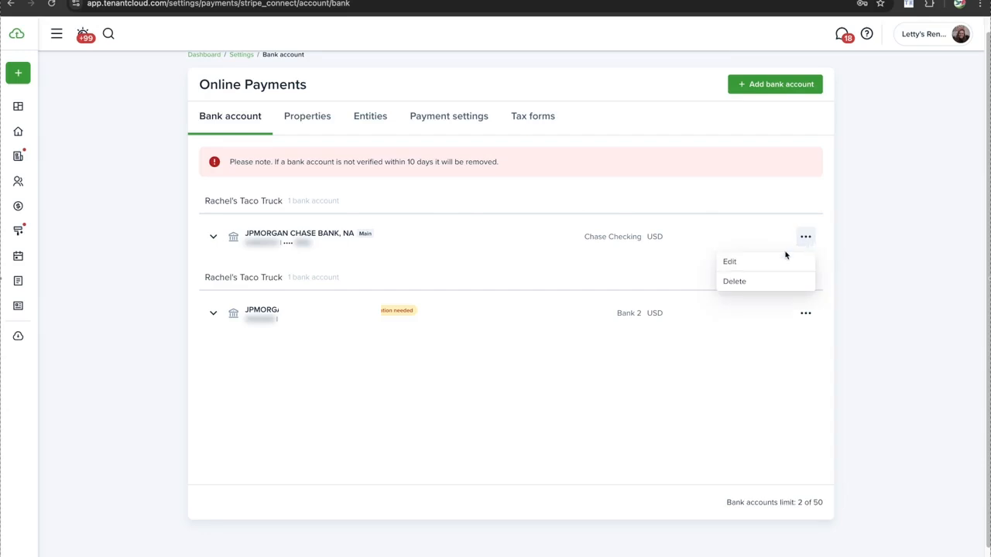
left_click(808, 314)
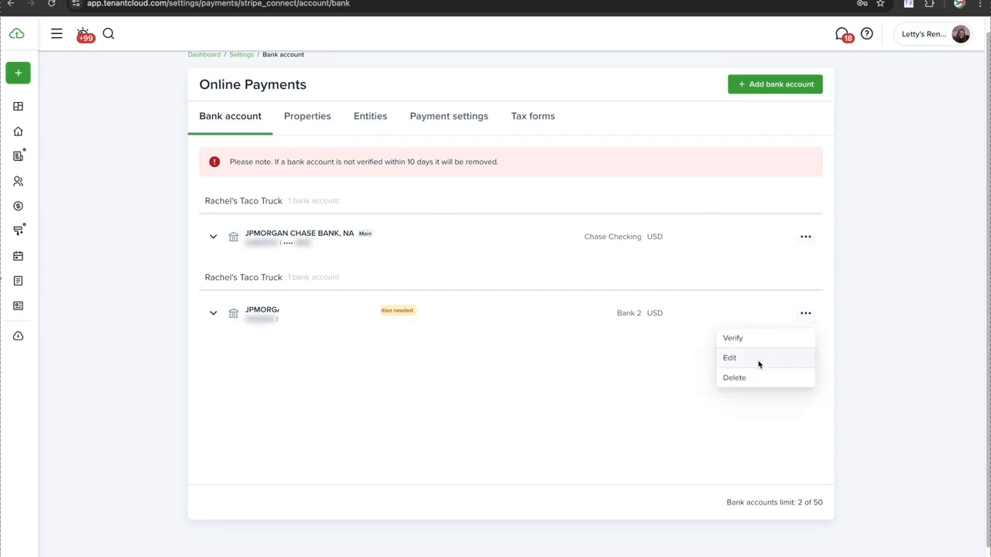
left_click(371, 121)
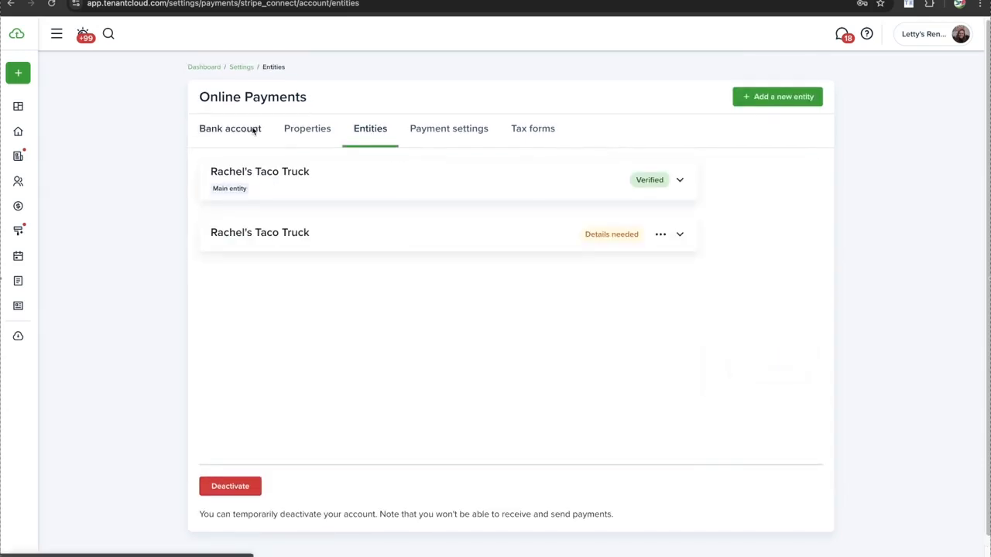
Make the second Rachel's Taco Truck entity, which still needs details, the main entity and confirm
scroll(263, 130, "down", 1)
scroll(309, 106, "up", 1)
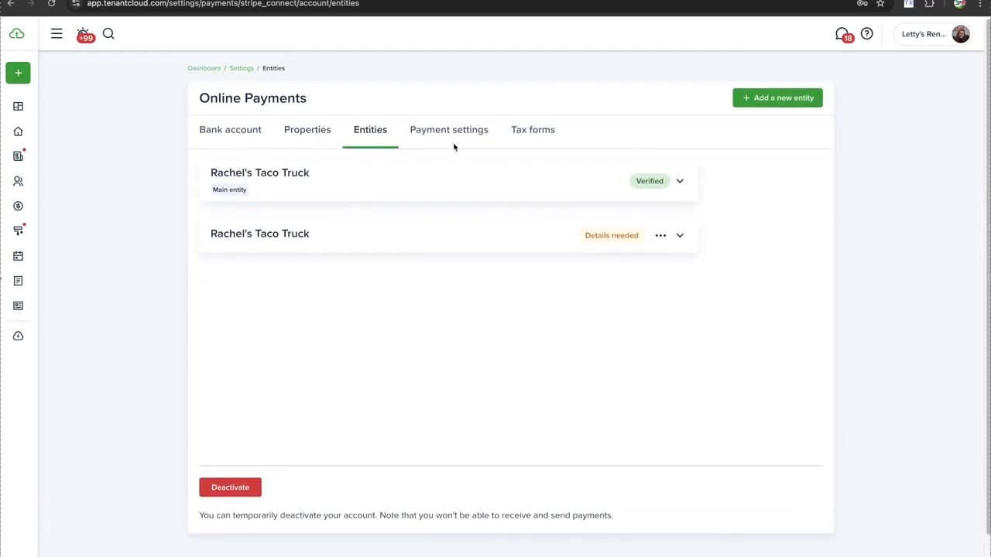
left_click(660, 236)
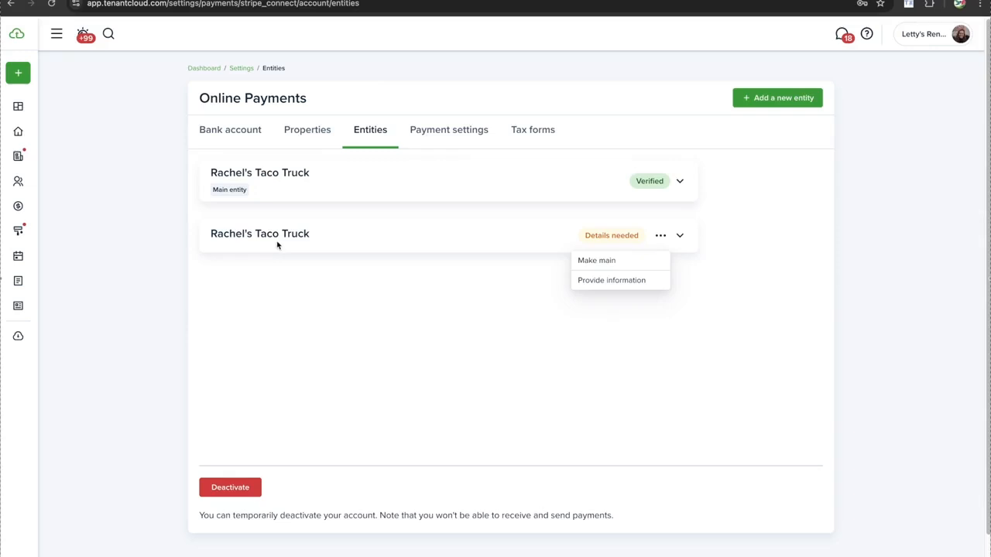
left_click(194, 161)
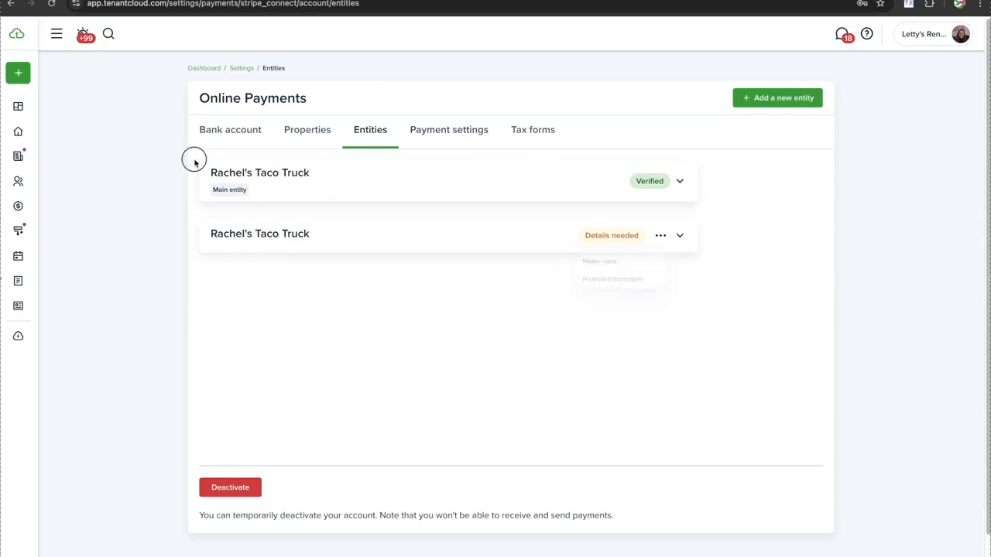
left_click_drag(194, 161, 343, 203)
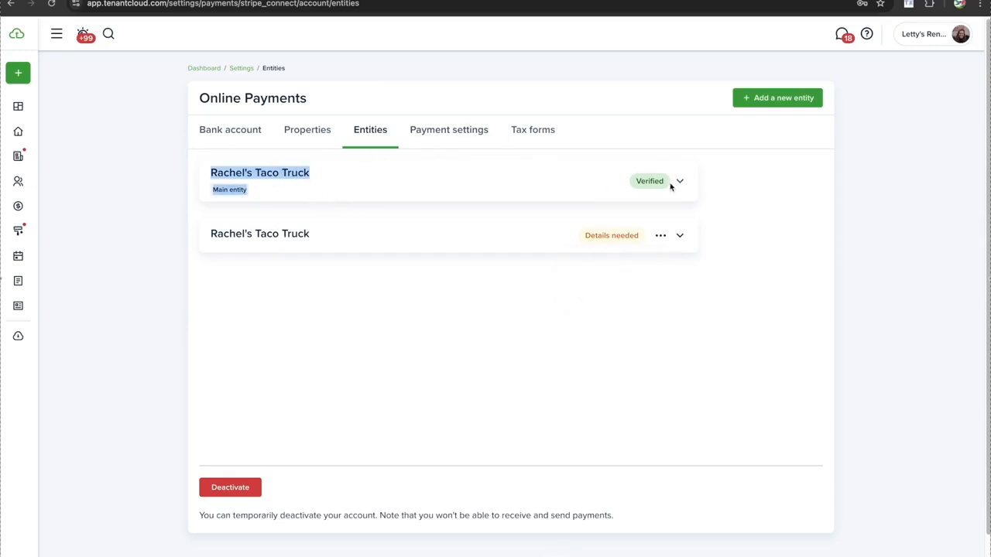
left_click(191, 203)
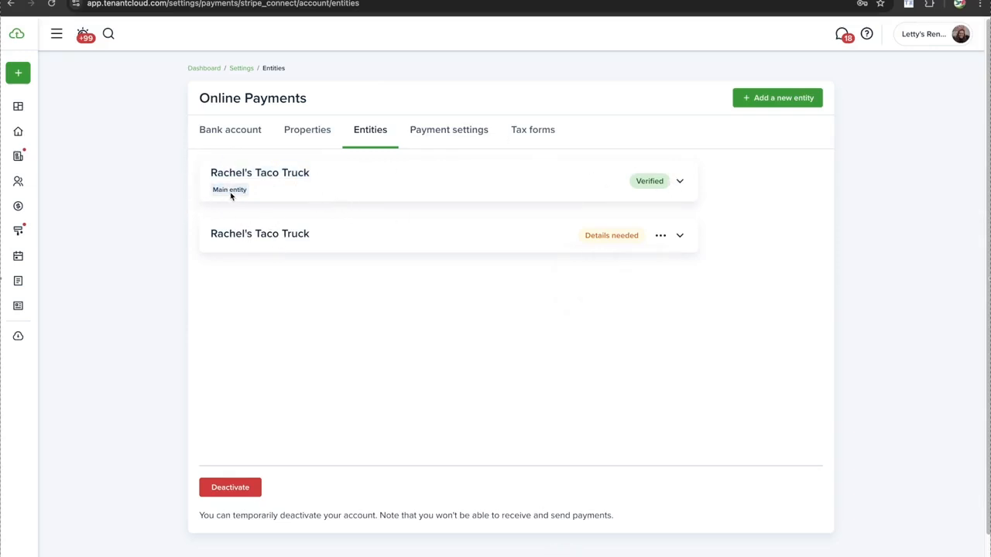
left_click(660, 236)
left_click(629, 260)
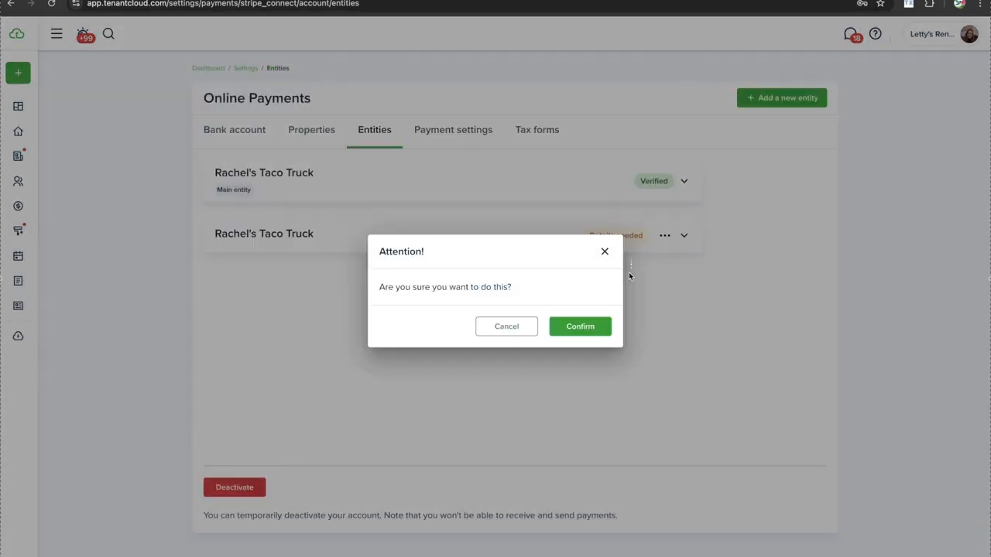
left_click(582, 325)
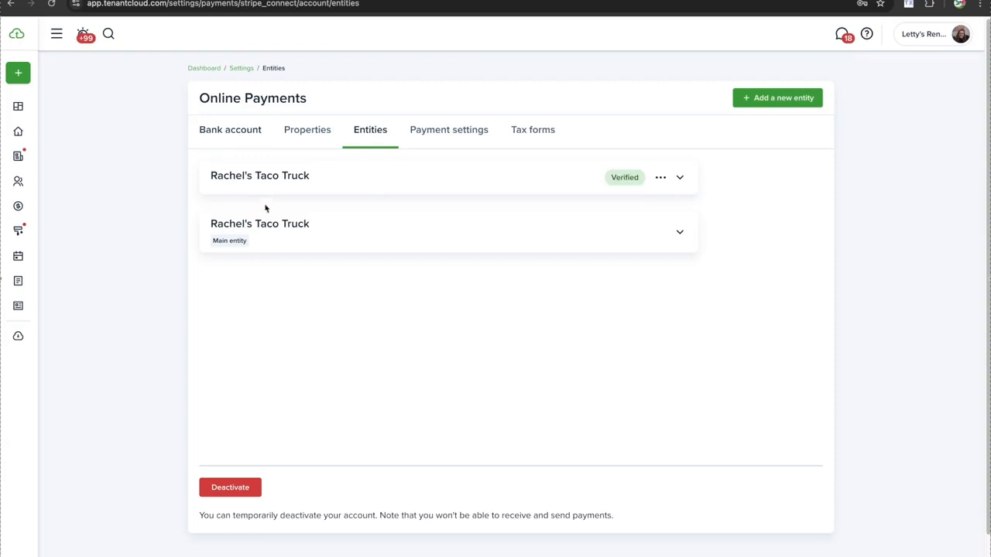
left_click(223, 137)
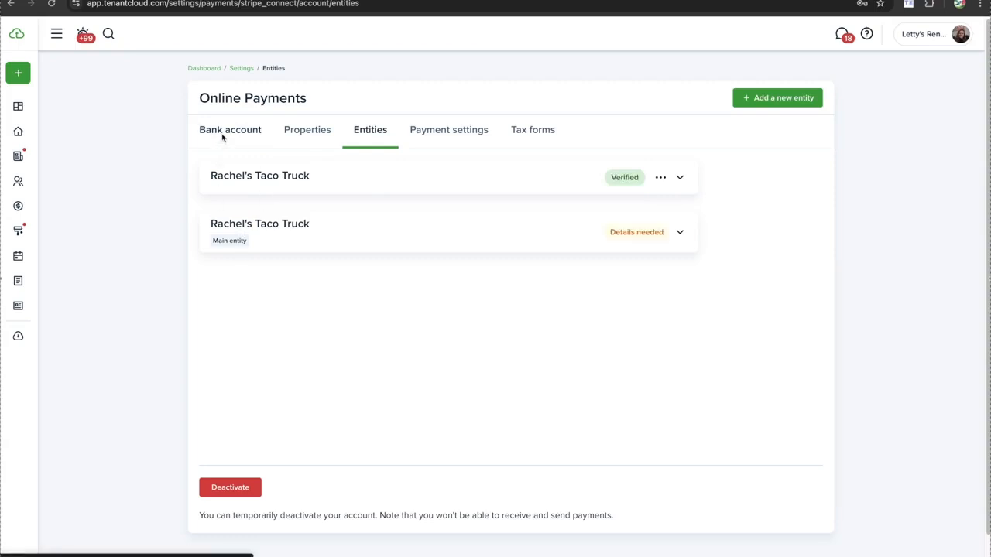
Review the bank accounts, including the second account now marked Main, and the 10-day verification notice
scroll(381, 317, "down", 1)
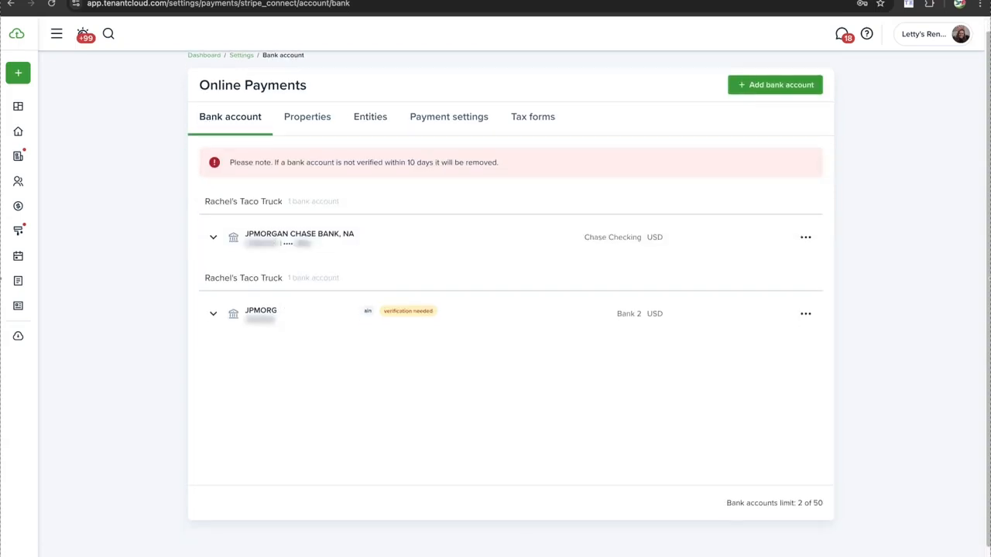
left_click(371, 313)
scroll(352, 294, "up", 1)
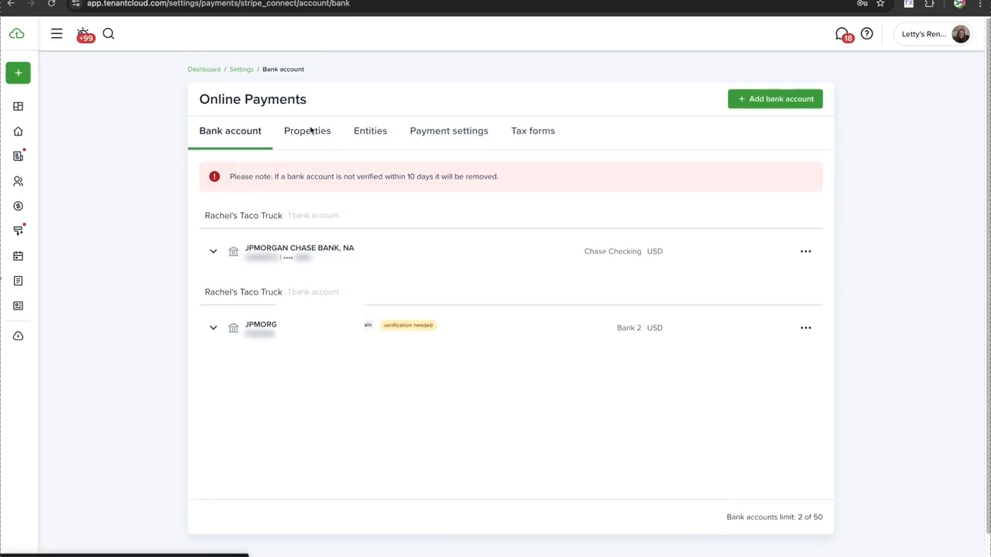
scroll(306, 196, "down", 1)
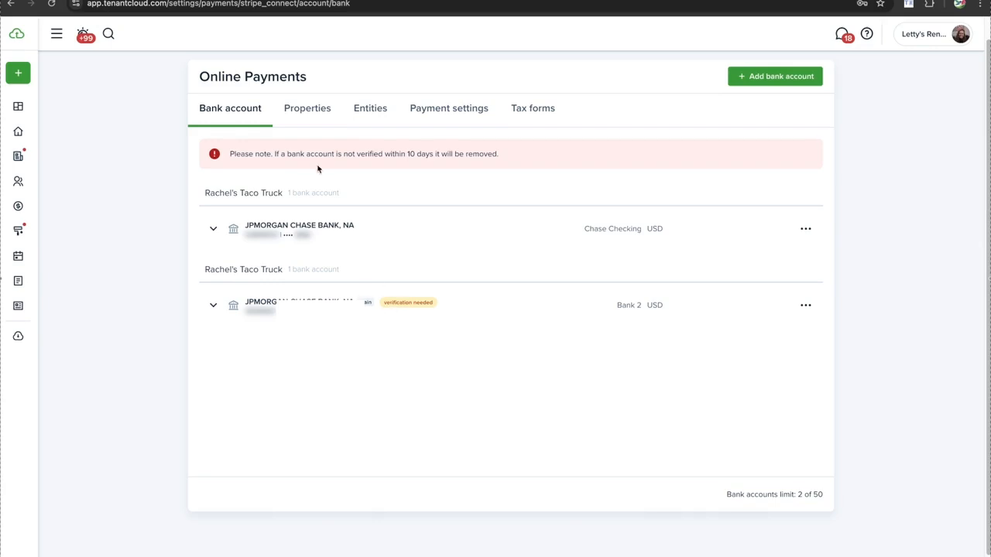
left_click_drag(229, 153, 354, 177)
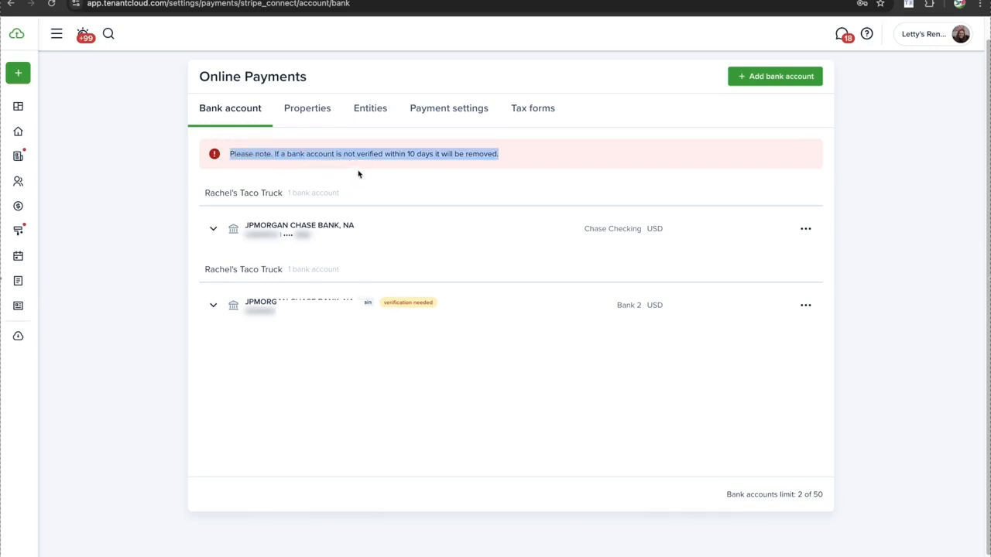
left_click(360, 175)
scroll(396, 175, "down", 1)
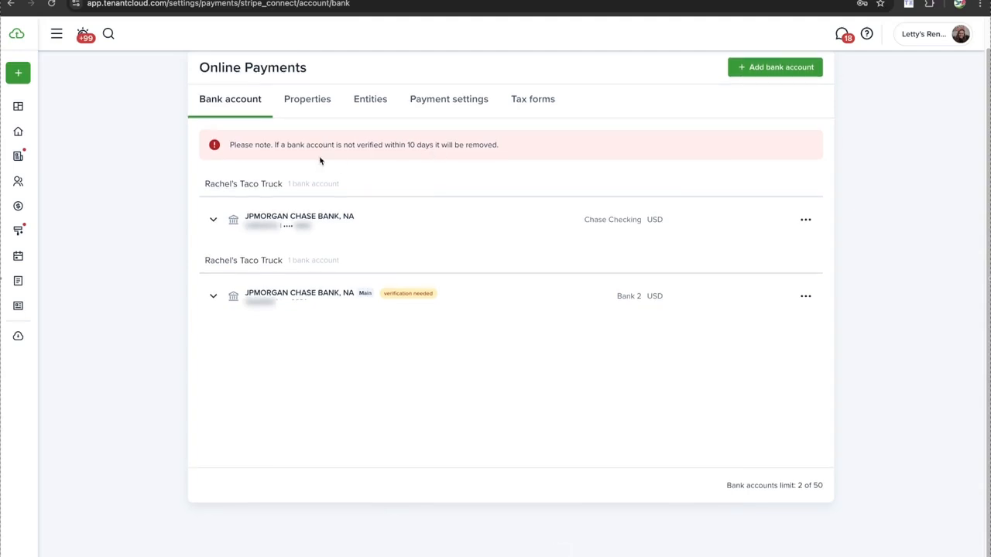
left_click(318, 101)
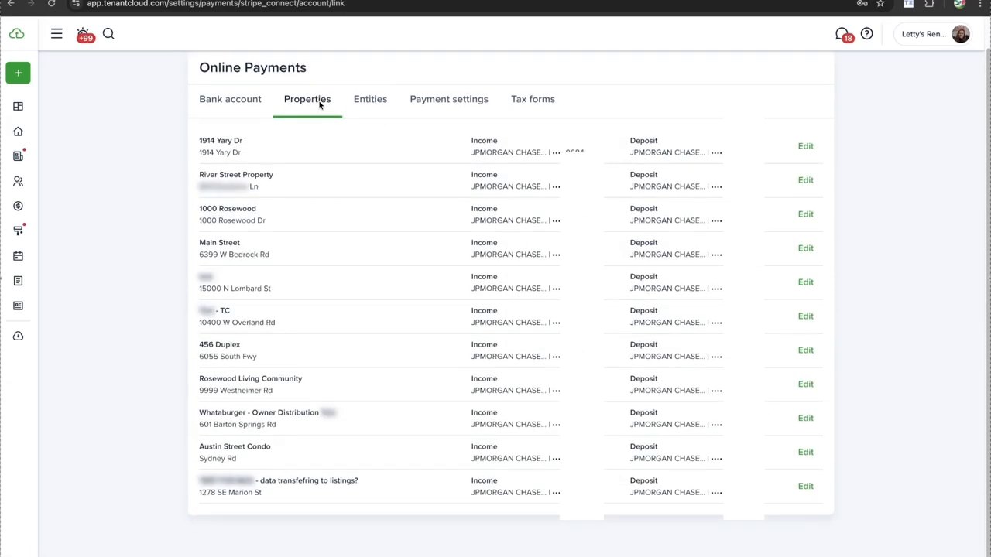
Scroll through the eleven properties and their JPMORGAN CHASE income and deposit accounts
scroll(347, 144, "up", 1)
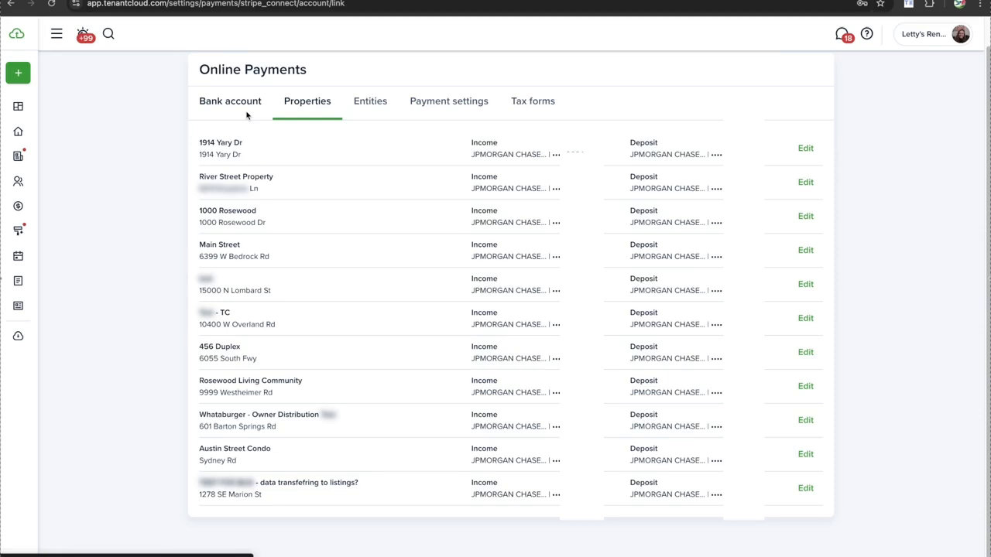
Open the payment restriction settings and look over the Payment Order and partial payment options
left_click(445, 104)
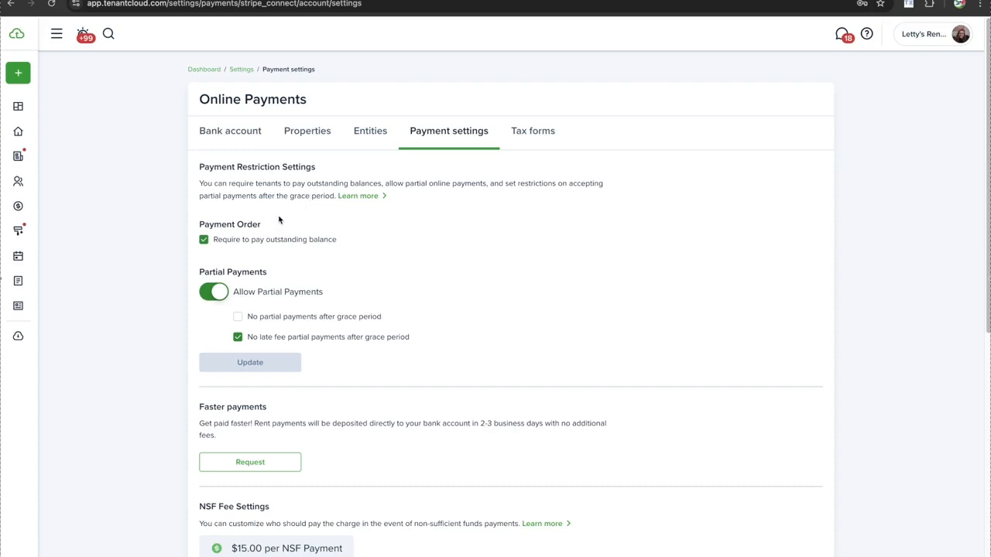
scroll(260, 238, "down", 1)
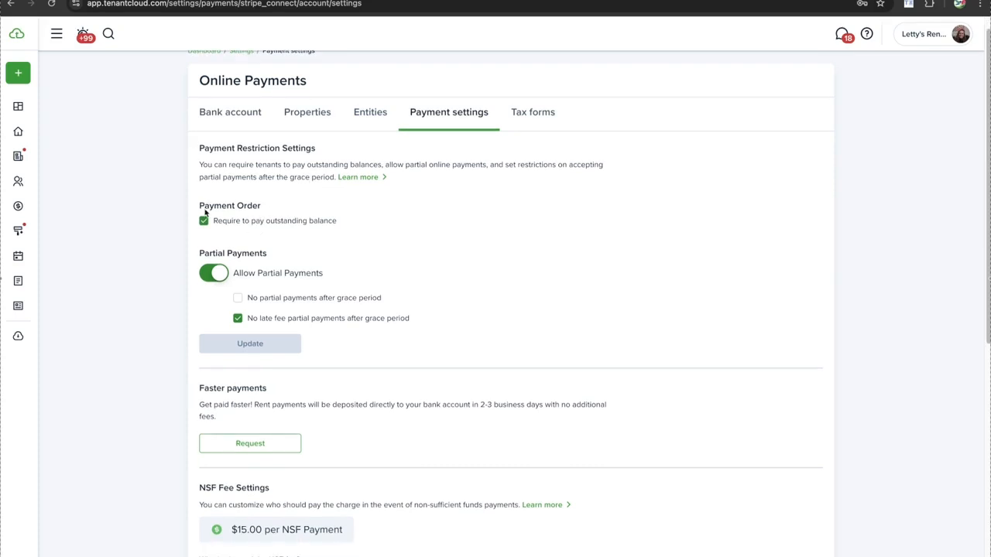
left_click_drag(194, 198, 281, 215)
left_click(281, 214)
scroll(260, 207, "up", 1)
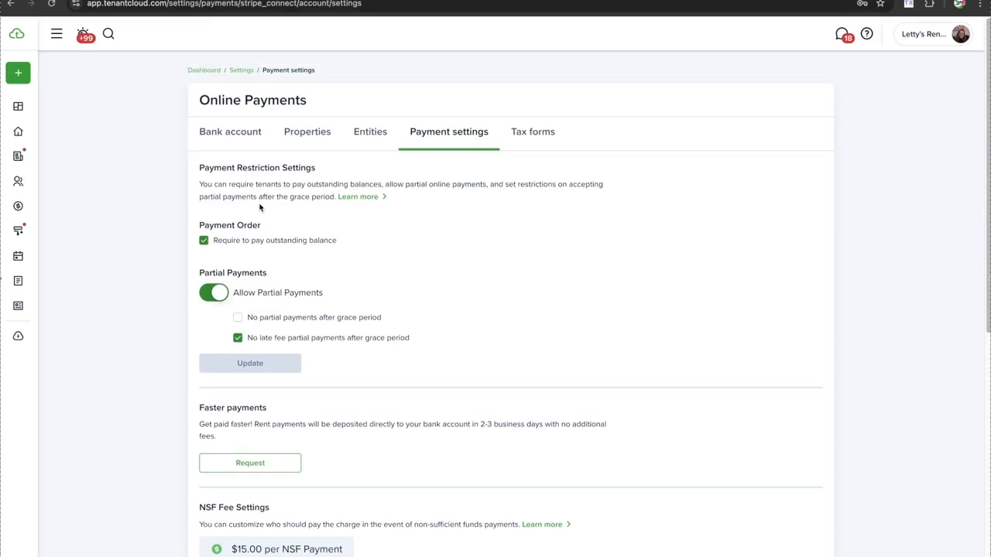
scroll(260, 208, "down", 2)
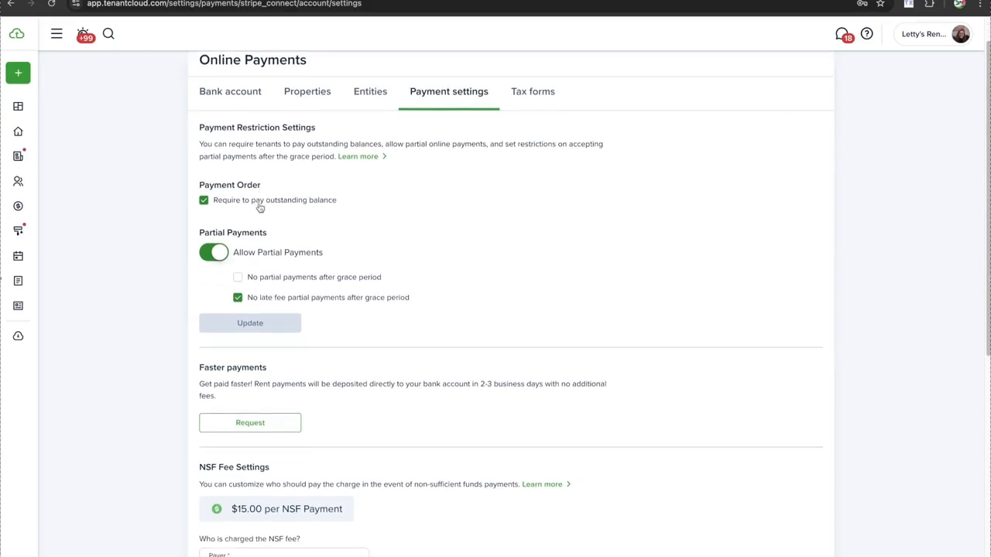
scroll(224, 180, "down", 1)
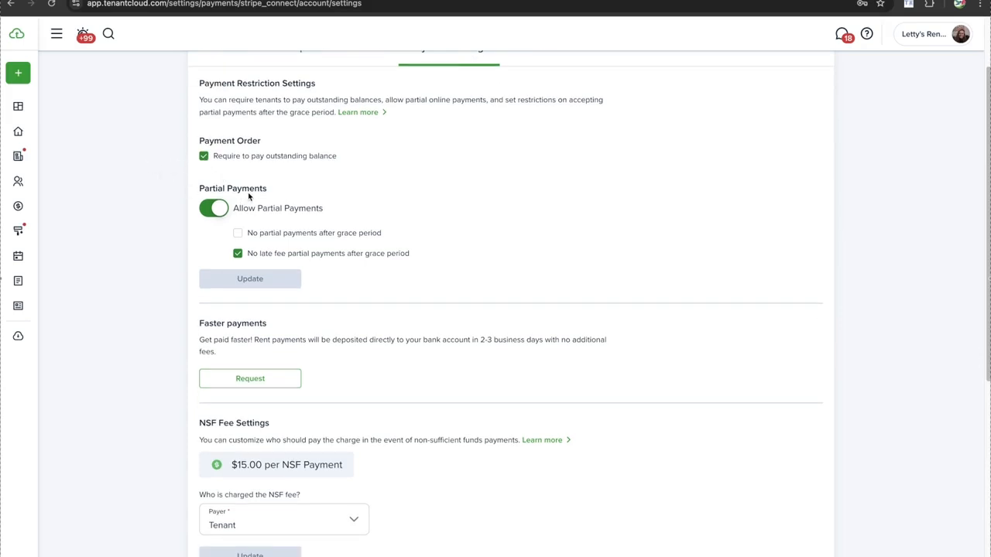
scroll(249, 196, "down", 1)
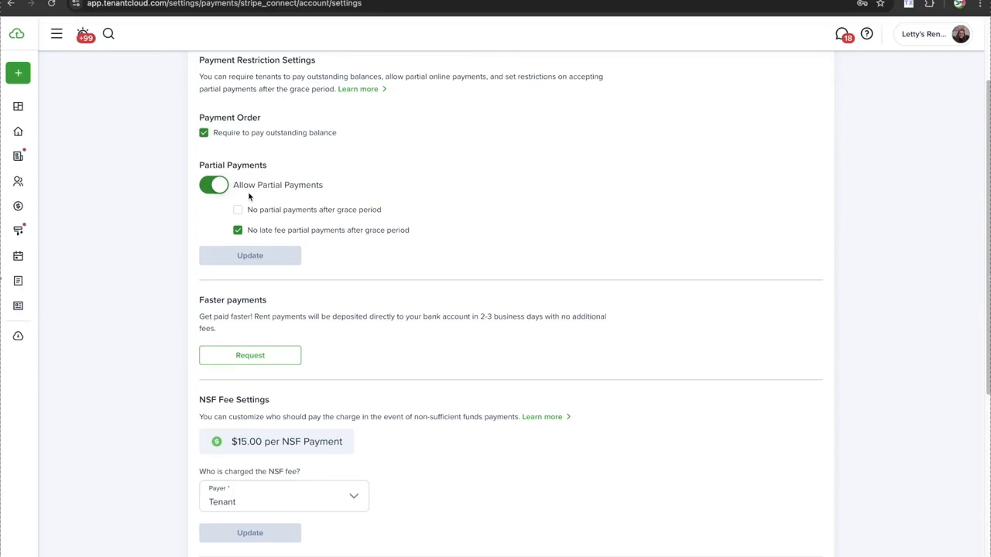
scroll(243, 161, "down", 1)
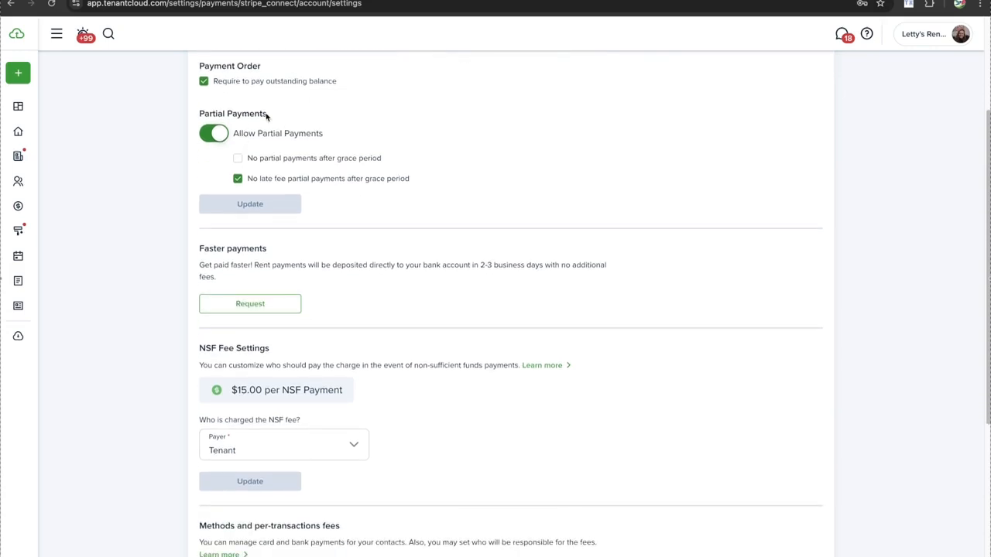
scroll(266, 116, "up", 1)
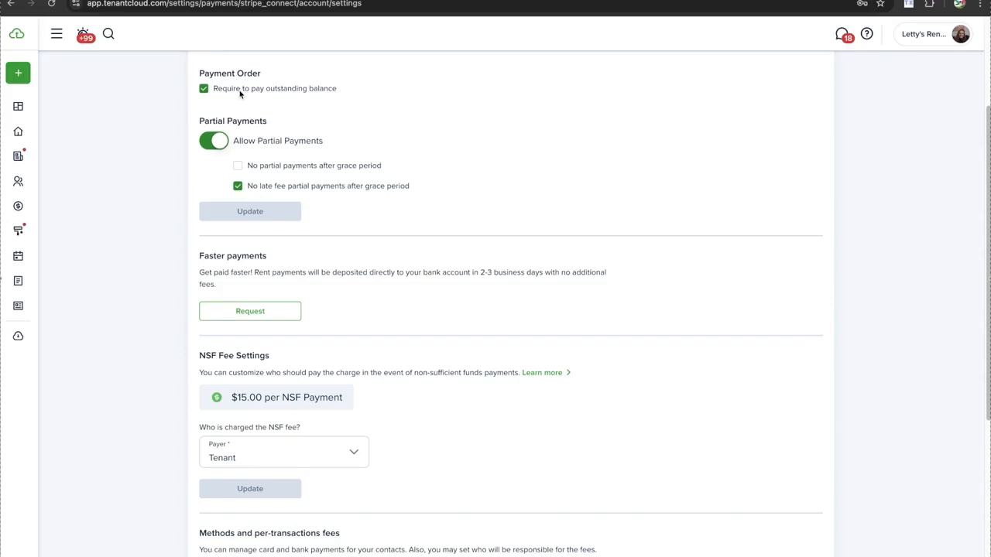
scroll(353, 109, "down", 1)
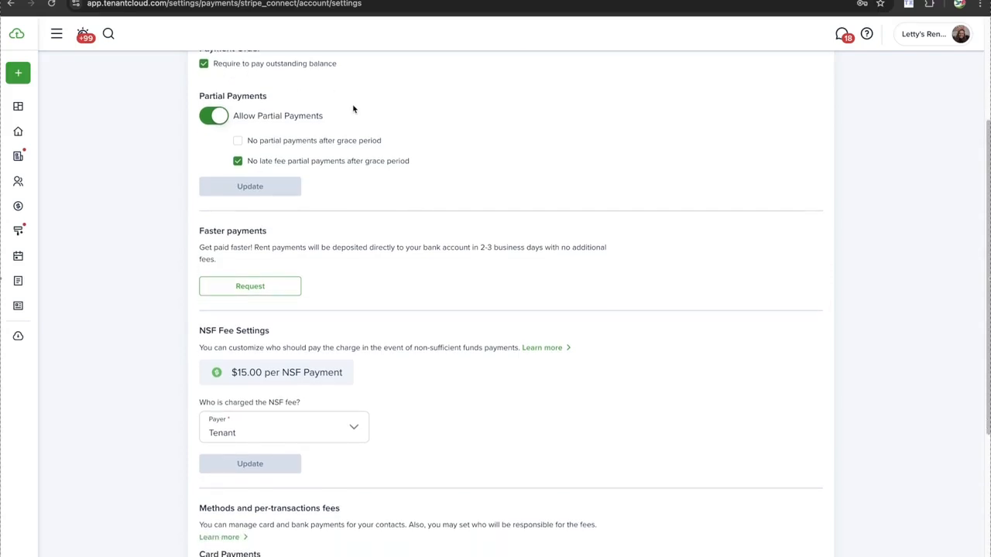
scroll(354, 109, "down", 1)
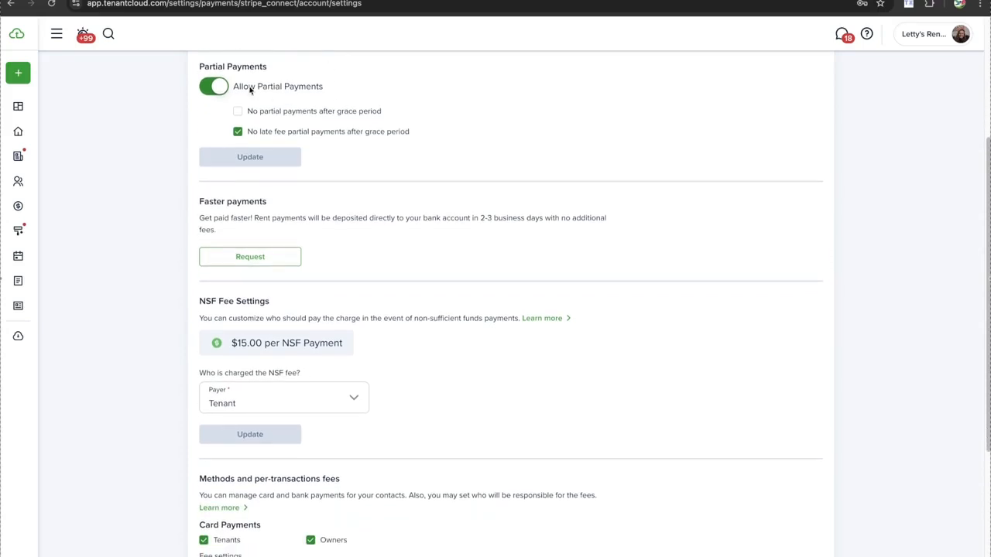
scroll(237, 109, "down", 1)
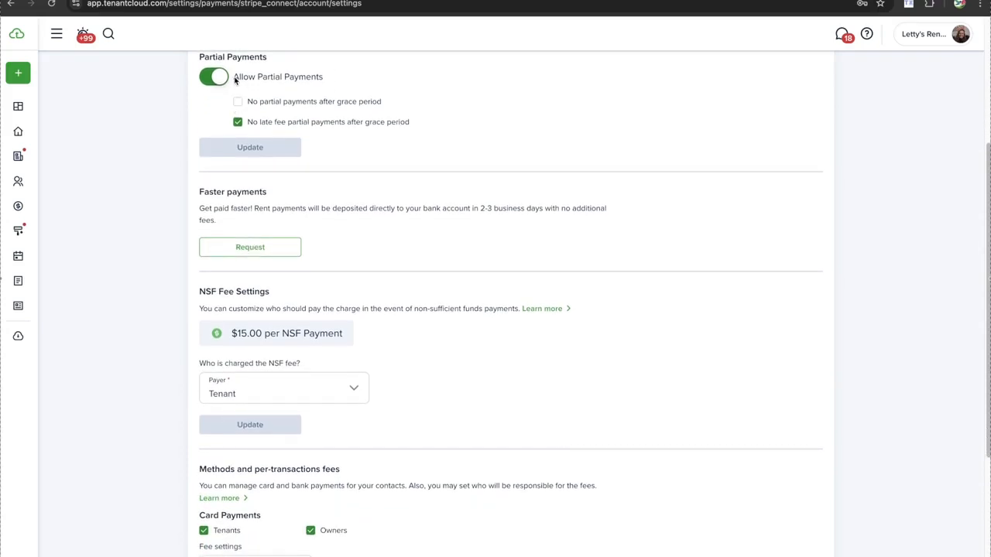
scroll(235, 81, "up", 1)
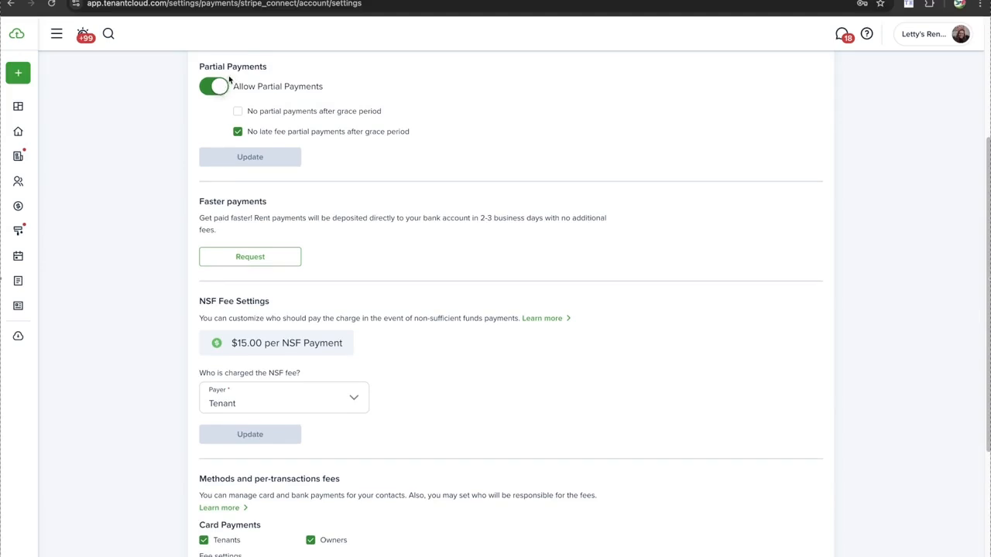
Switch Allow Partial Payments off and back on, leaving partial payments enabled
left_click(217, 90)
scroll(217, 90, "up", 2)
left_click(217, 147)
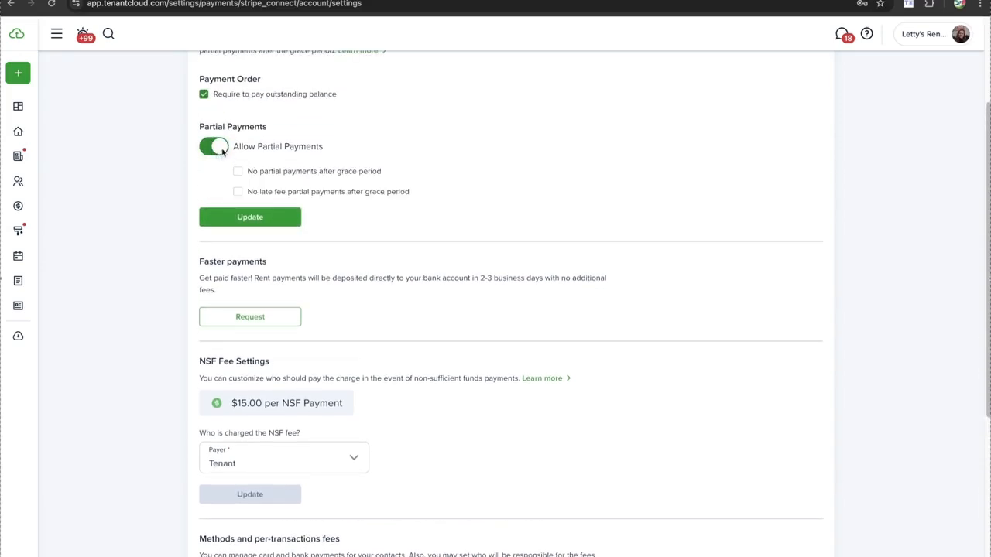
left_click(216, 149)
left_click(217, 147)
scroll(264, 192, "down", 1)
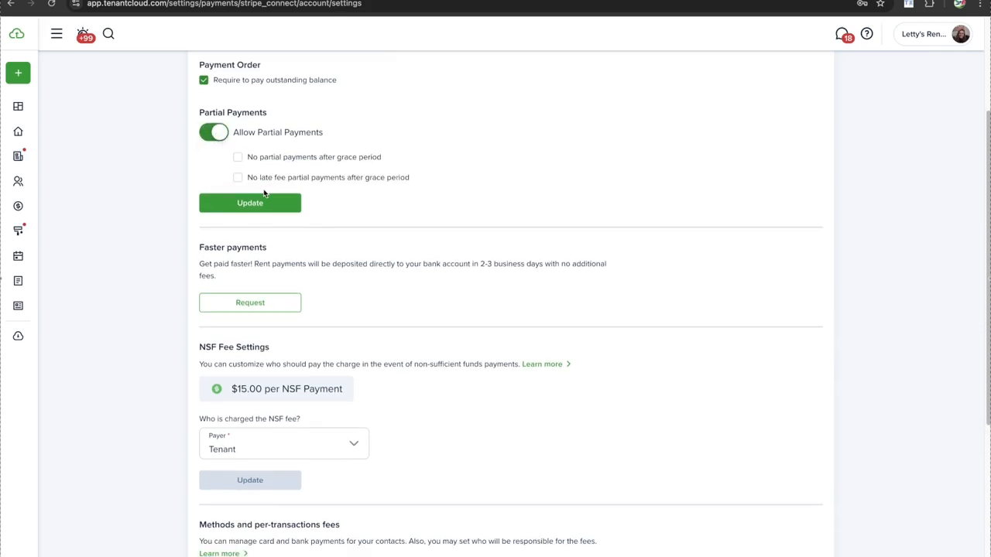
scroll(270, 164, "down", 1)
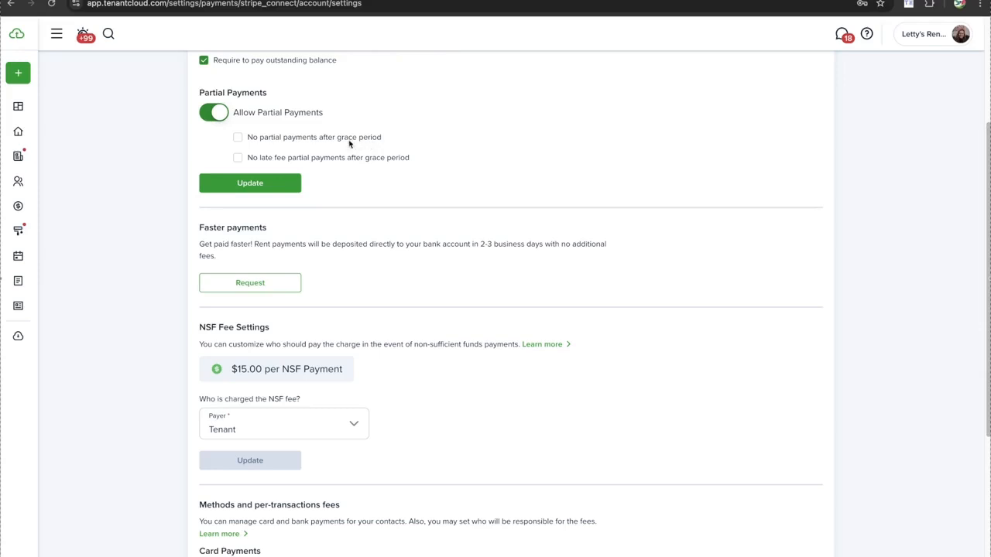
Block both partial and late-fee partial payments after the grace period, then save with Update
left_click(238, 139)
scroll(268, 142, "down", 1)
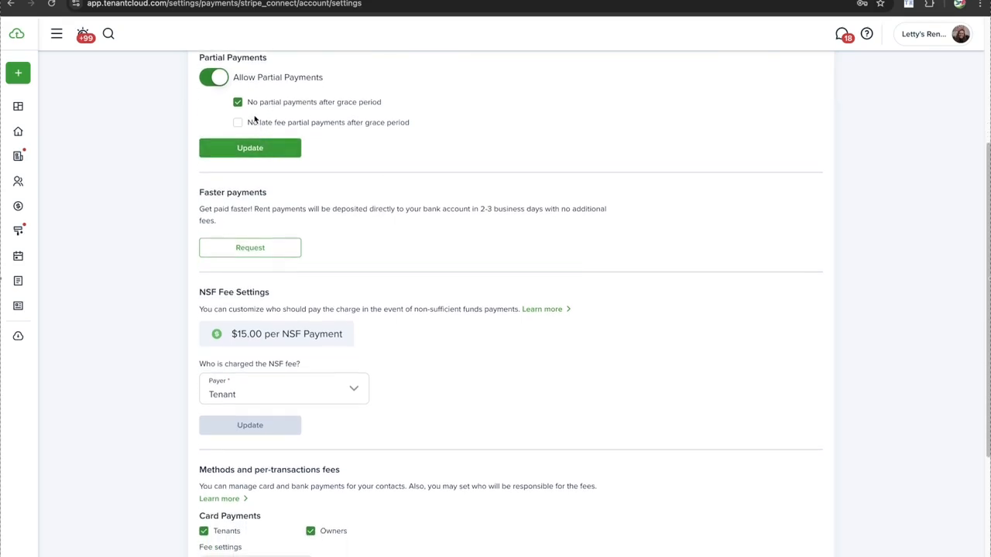
scroll(250, 120, "down", 1)
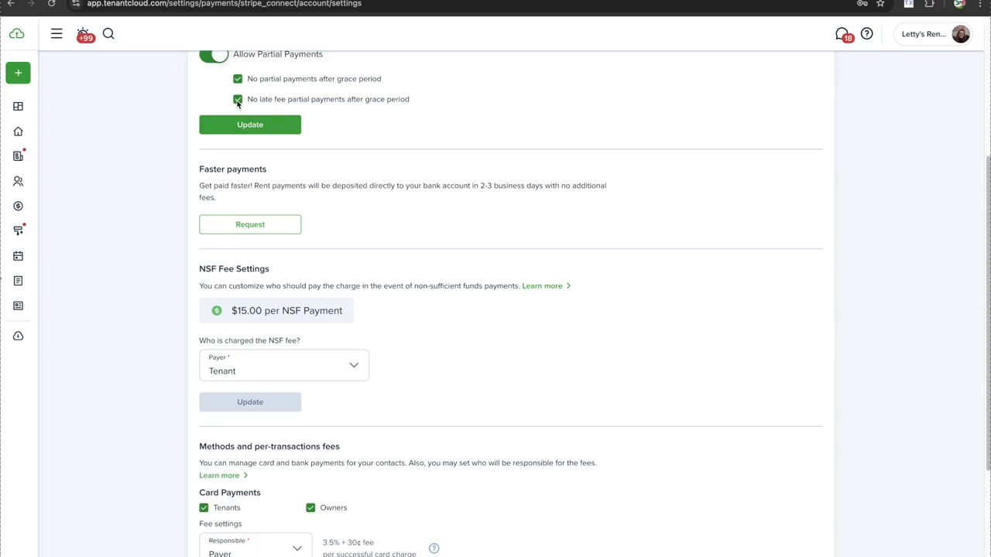
left_click(284, 104)
left_click(237, 102)
scroll(271, 109, "down", 1)
left_click(276, 99)
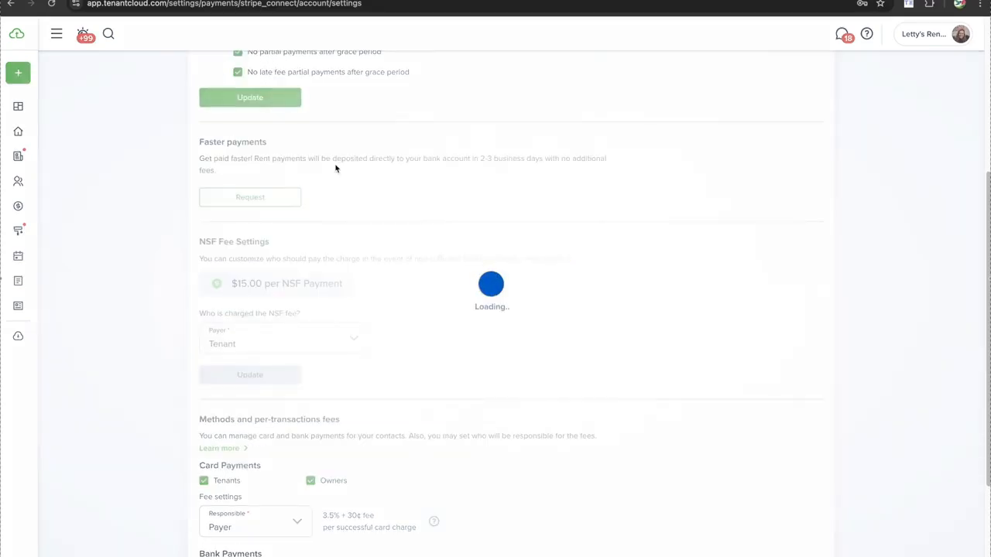
scroll(335, 169, "up", 1)
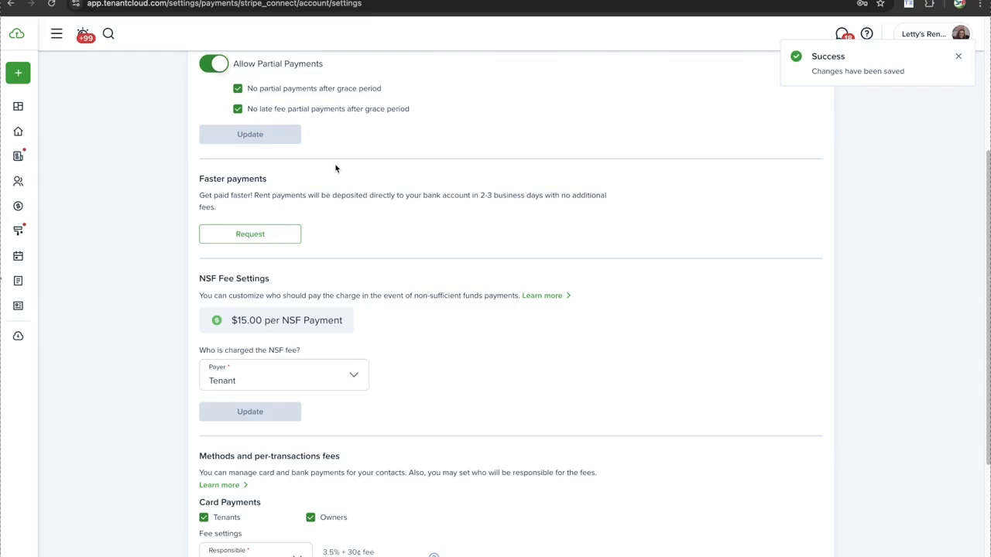
scroll(325, 196, "down", 2)
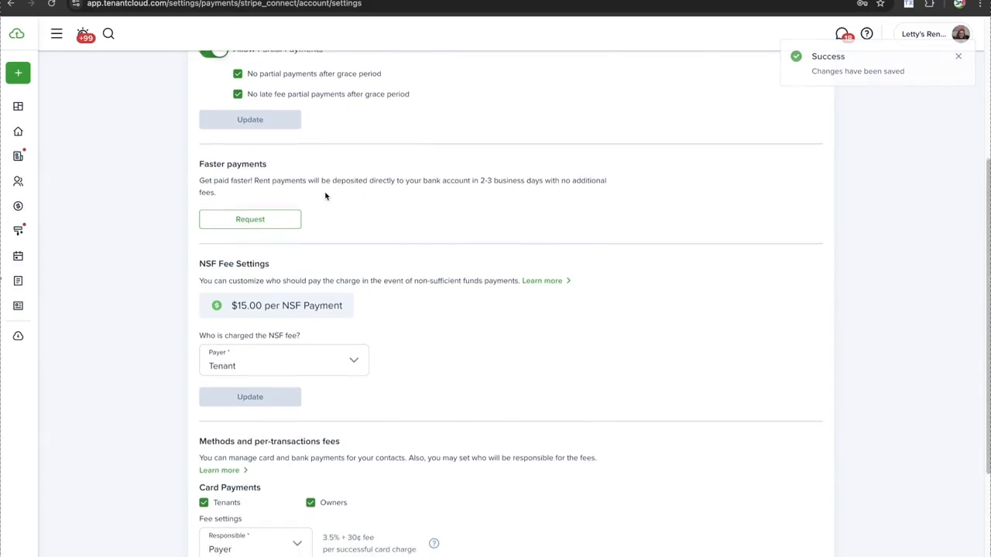
scroll(325, 195, "down", 2)
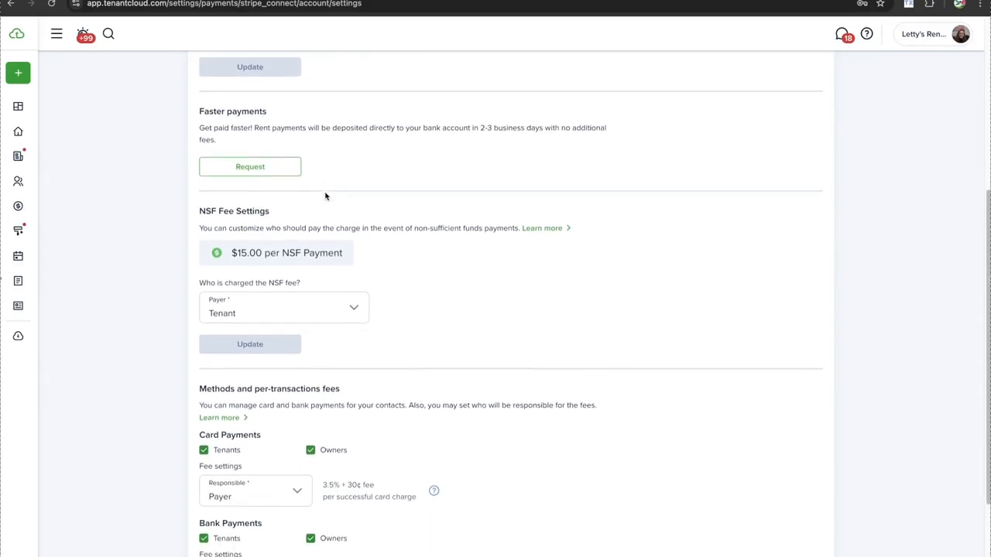
scroll(325, 196, "down", 1)
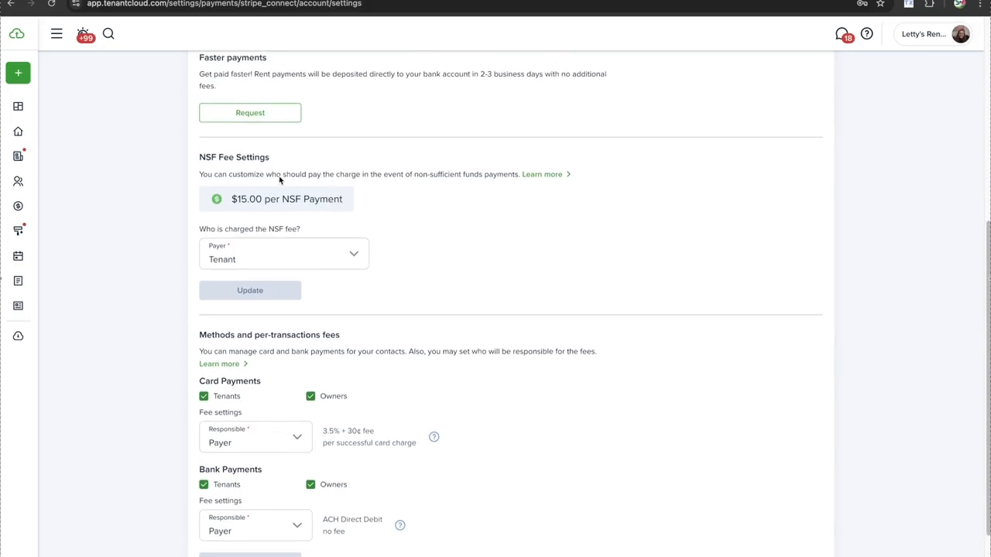
left_click(243, 253)
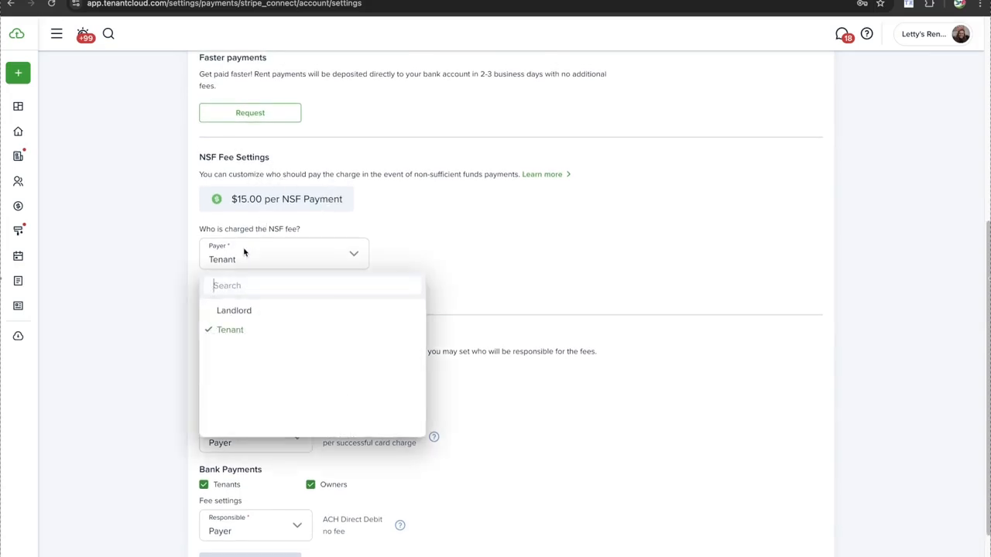
left_click(252, 310)
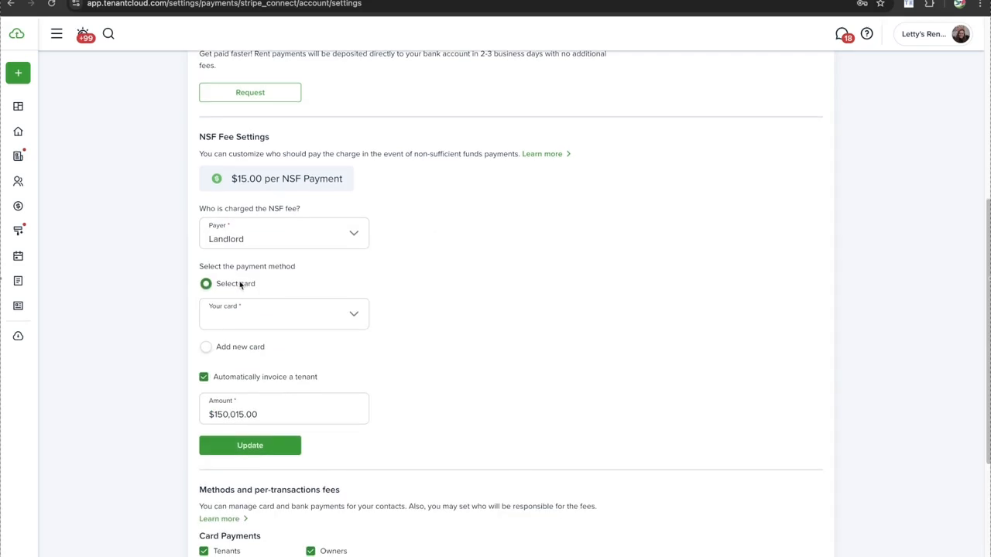
left_click(257, 238)
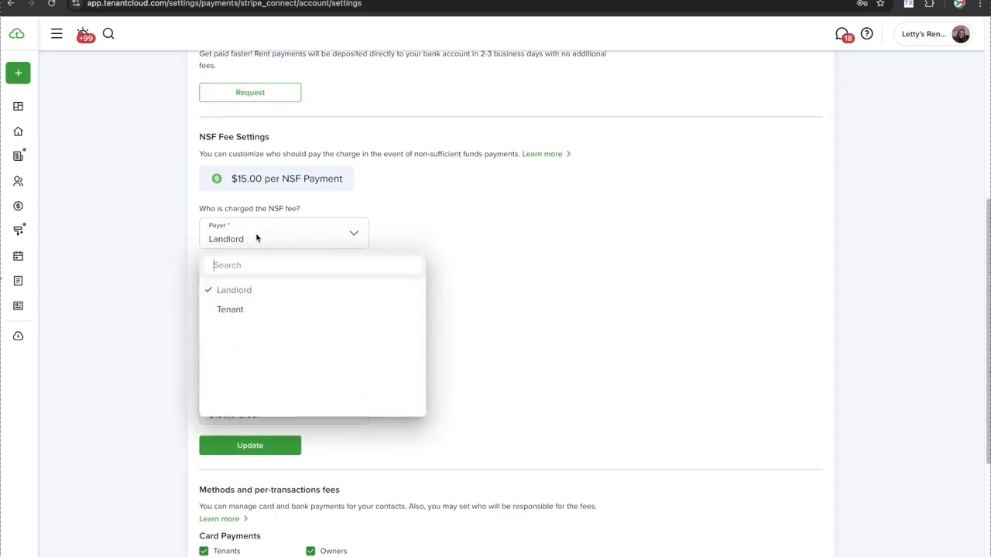
left_click(257, 291)
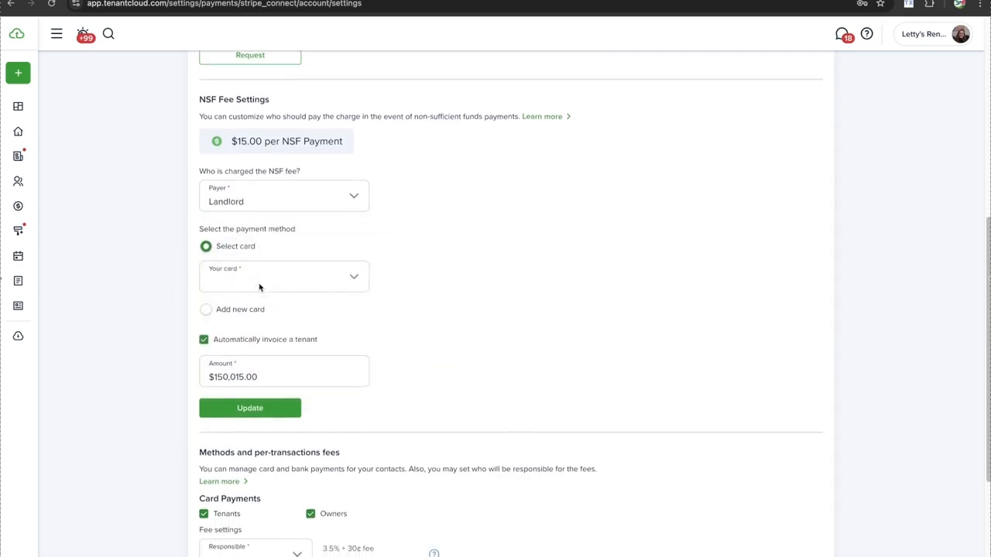
scroll(254, 274, "down", 2)
left_click(246, 265)
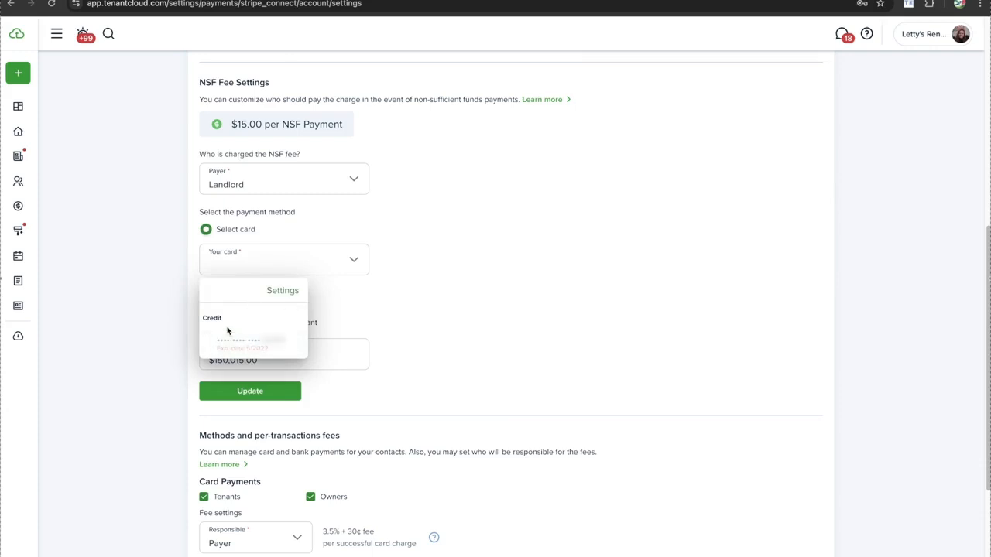
left_click(283, 251)
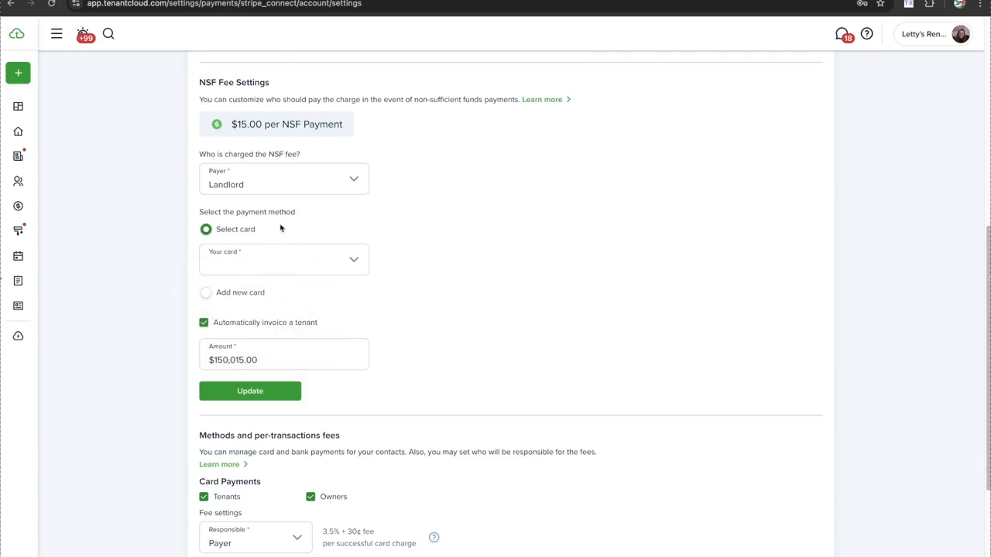
left_click(221, 293)
scroll(246, 290, "down", 1)
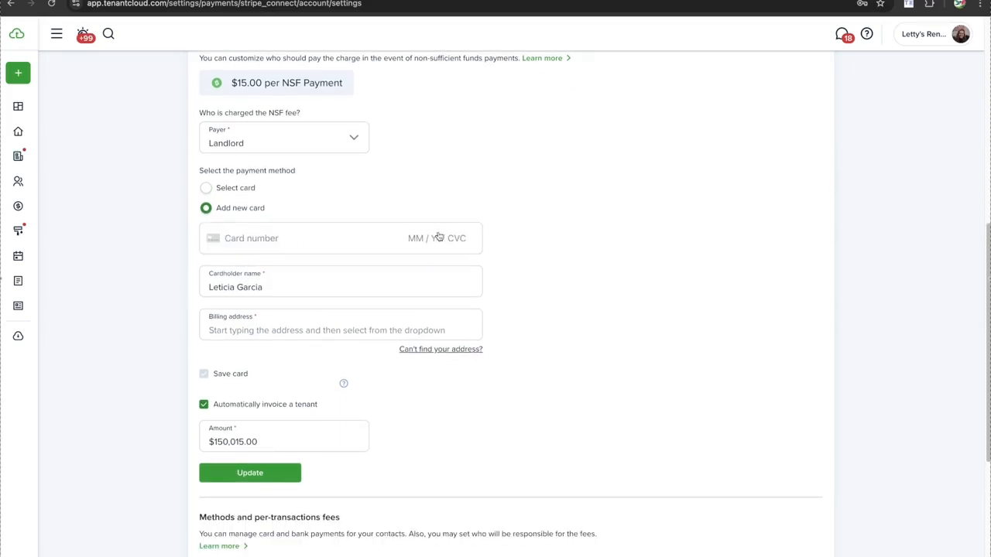
scroll(397, 246, "down", 2)
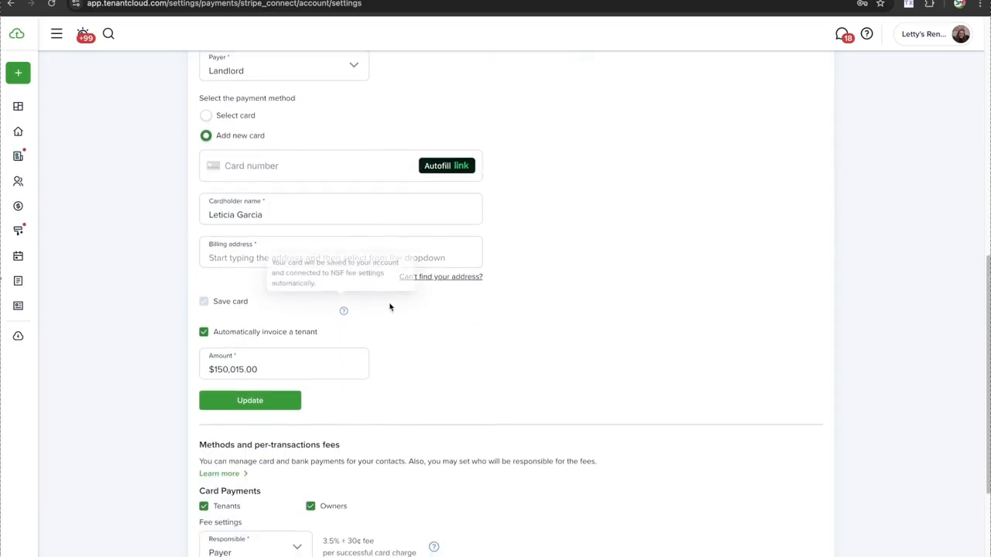
scroll(389, 305, "down", 1)
mouse_move(204, 277)
scroll(204, 277, "down", 2)
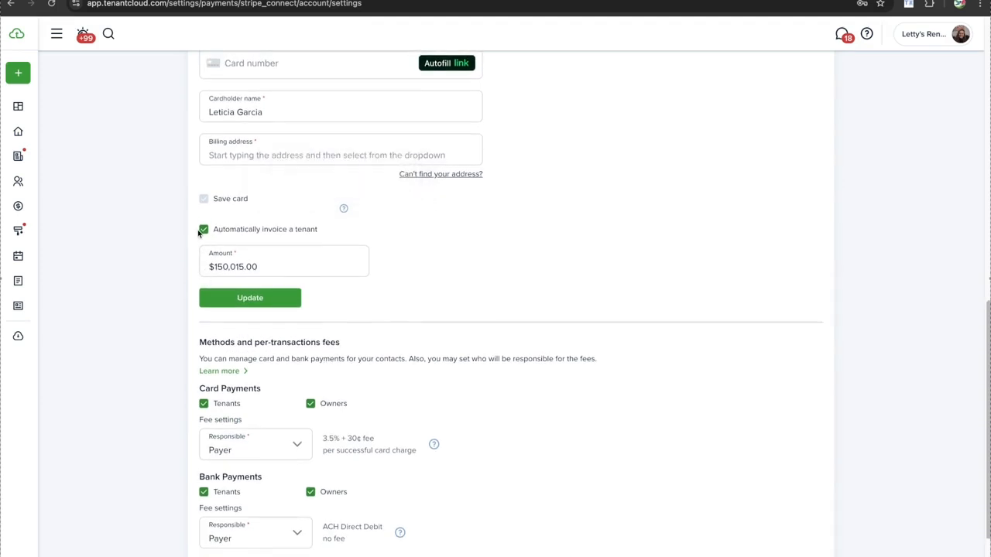
left_click(204, 229)
scroll(252, 253, "up", 2)
scroll(255, 255, "up", 4)
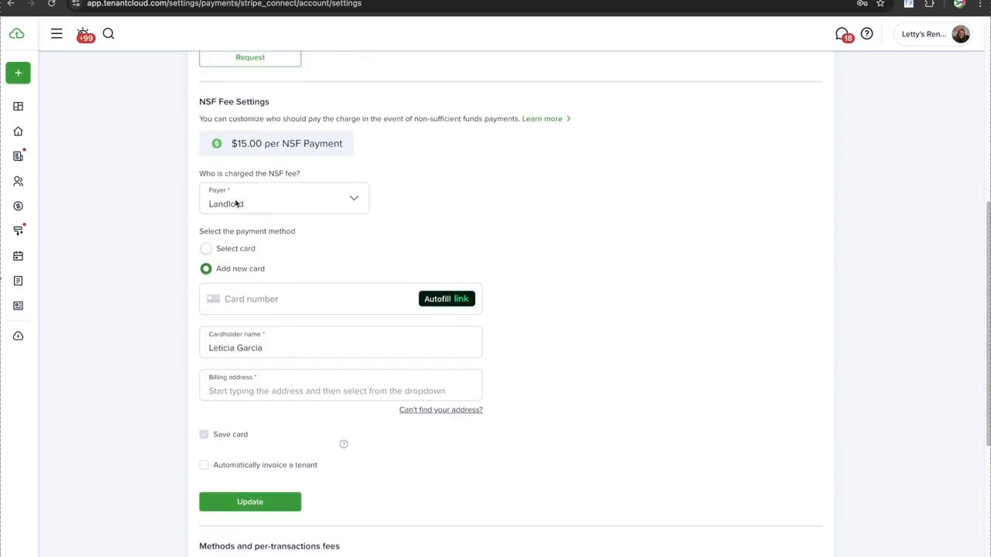
left_click(239, 206)
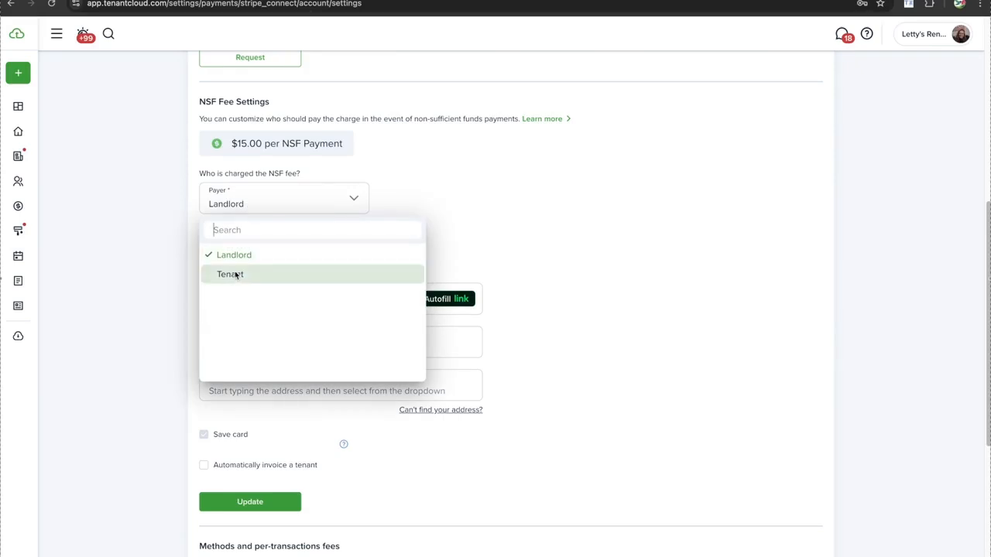
left_click(346, 177)
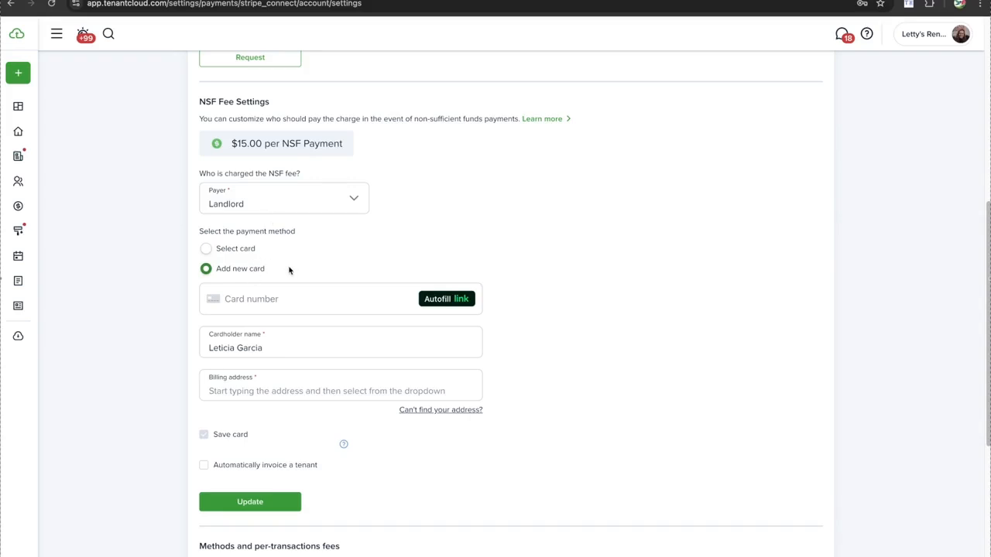
scroll(290, 271, "down", 3)
scroll(289, 271, "up", 3)
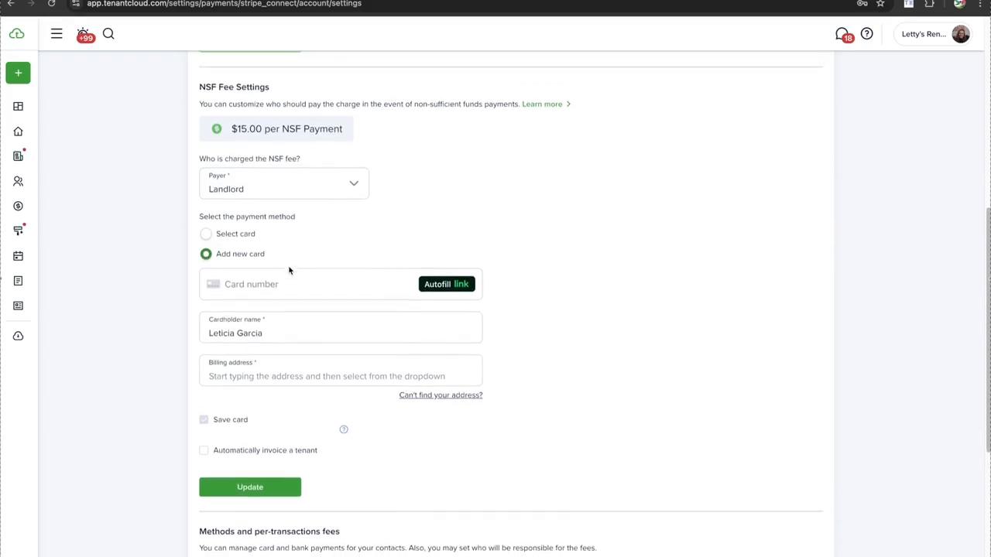
scroll(289, 270, "down", 1)
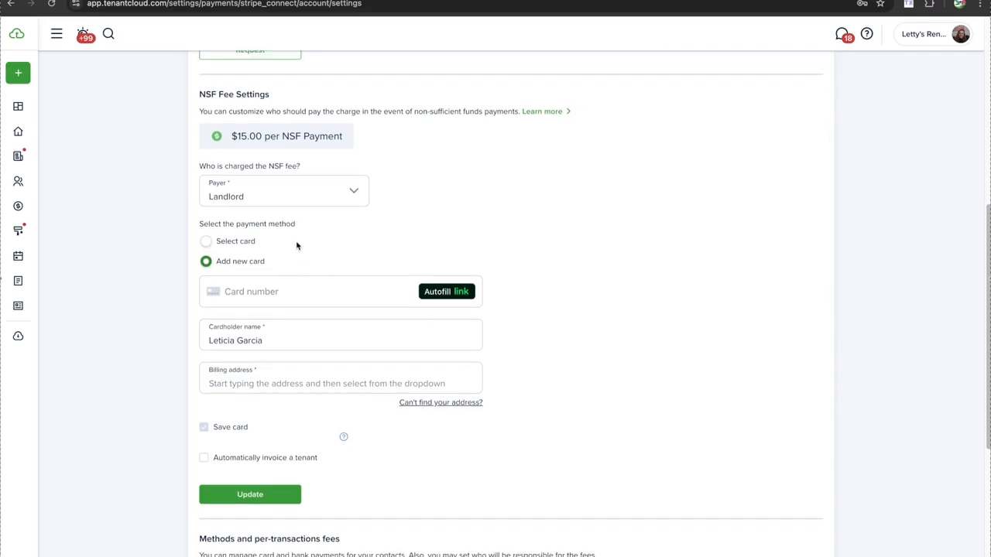
left_click(296, 247)
scroll(256, 263, "down", 1)
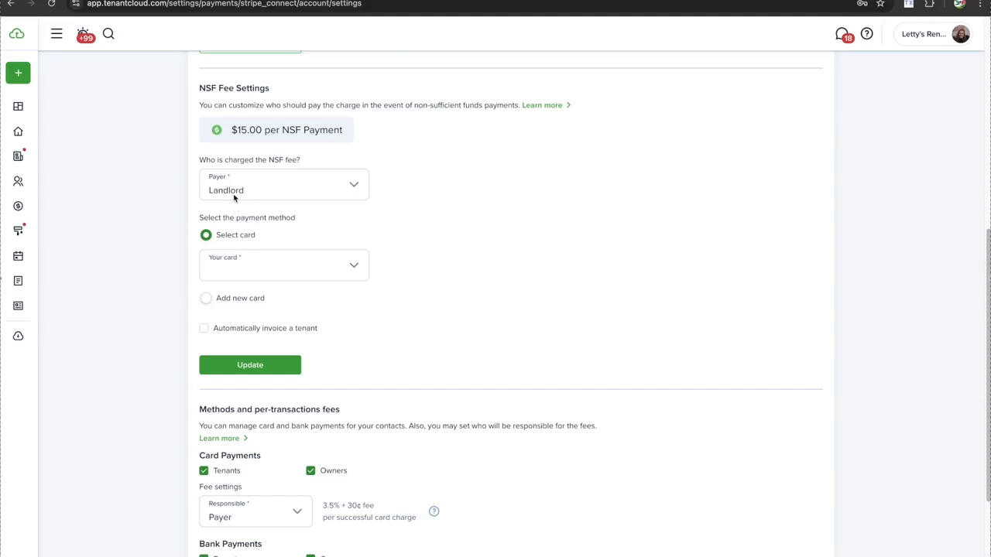
scroll(250, 272, "down", 3)
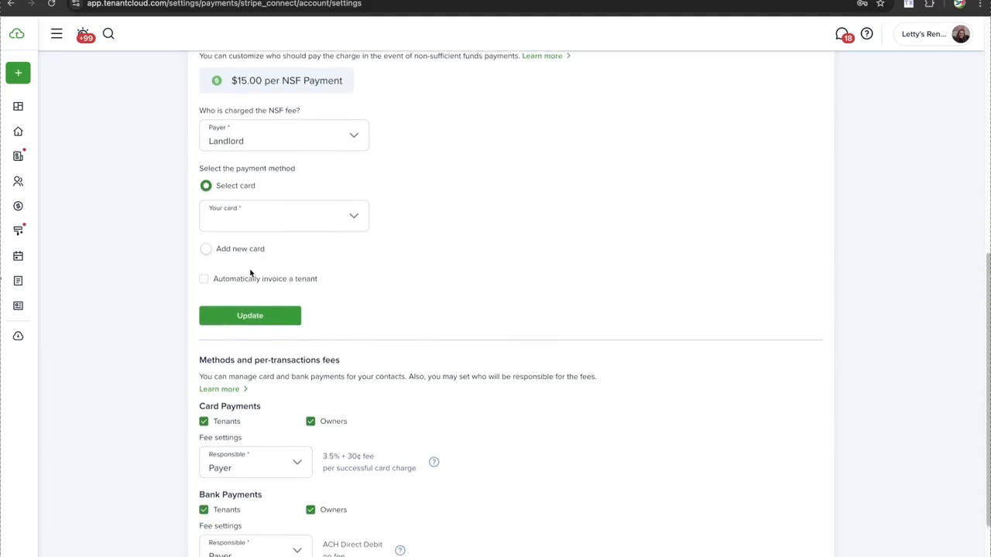
scroll(250, 272, "down", 2)
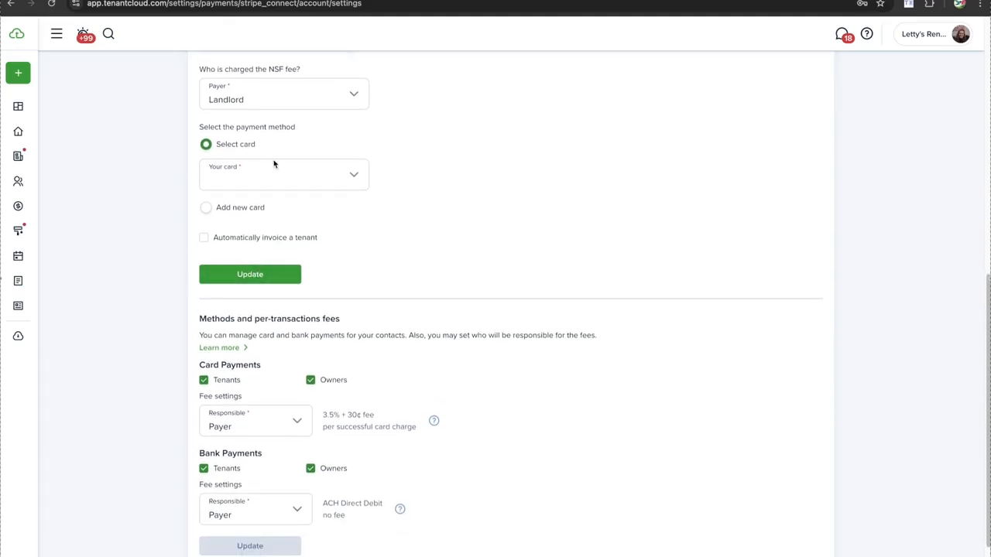
scroll(273, 164, "up", 1)
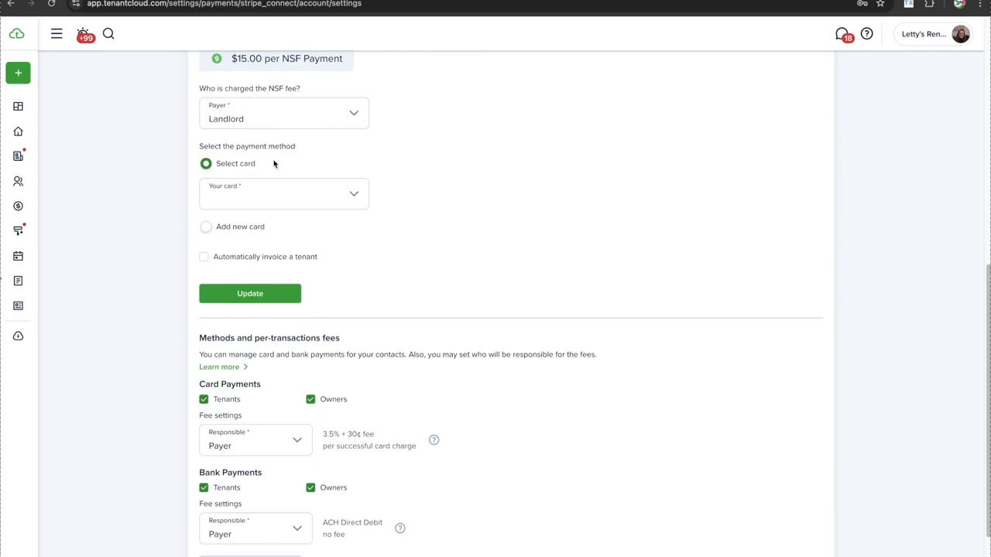
scroll(272, 157, "down", 1)
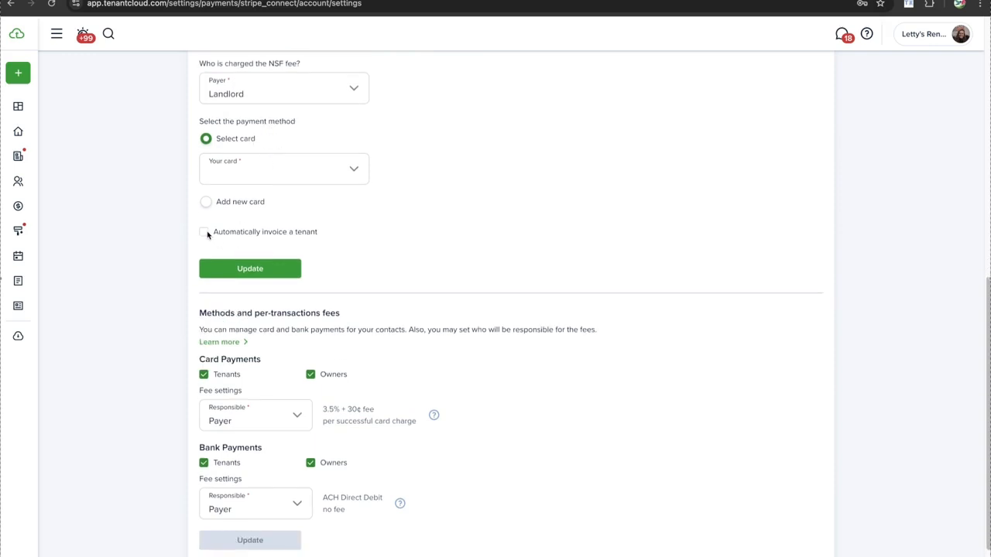
left_click(204, 232)
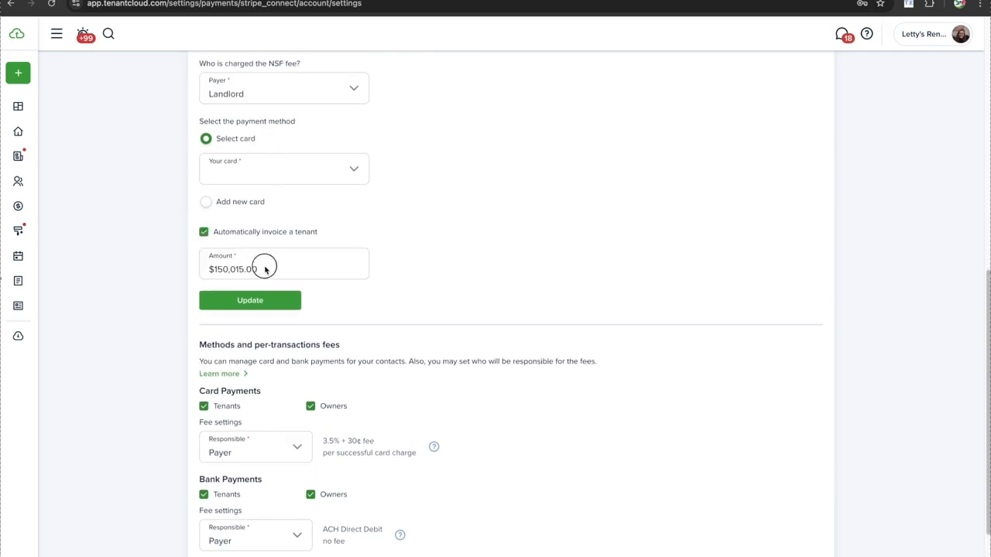
scroll(263, 267, "up", 3)
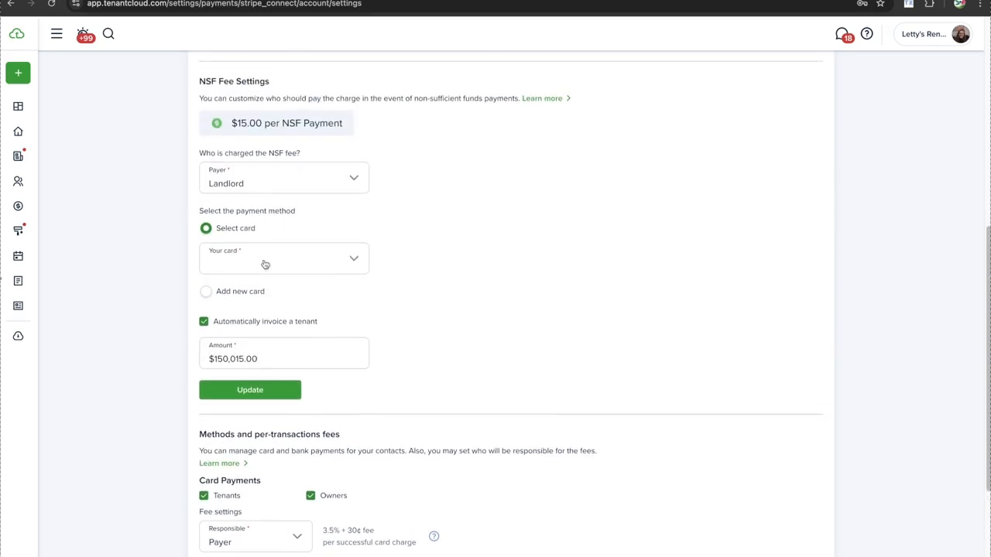
left_click(258, 125)
scroll(230, 164, "down", 1)
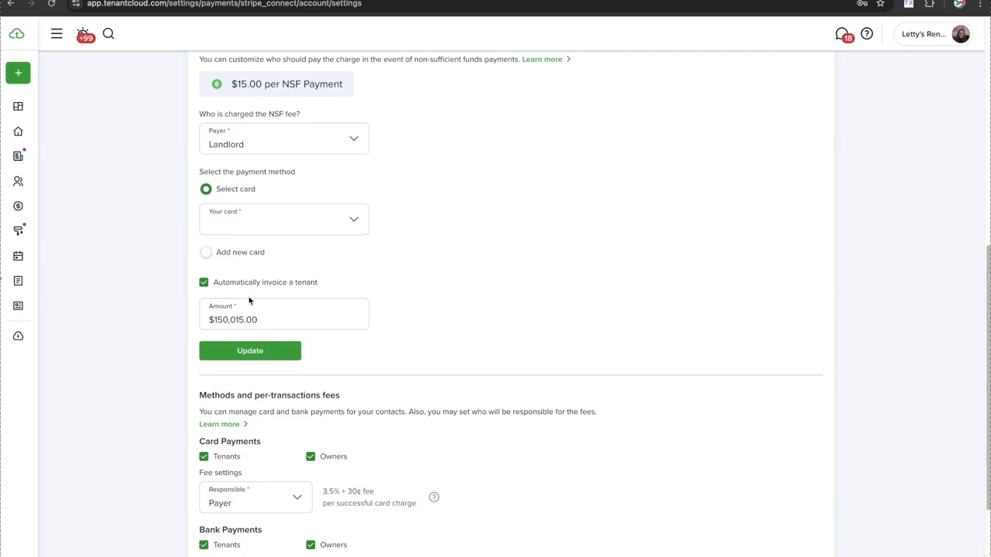
Change the NSF fee tenant invoice amount to $40.00
left_click(259, 321)
left_click_drag(259, 321, 207, 319)
type("5")
type("0")
key("BackSpace")
key("BackSpace")
type("40")
left_click(418, 277)
Try to update the NSF fee settings, then open and close the Your card list without choosing a card
scroll(257, 329, "up", 1)
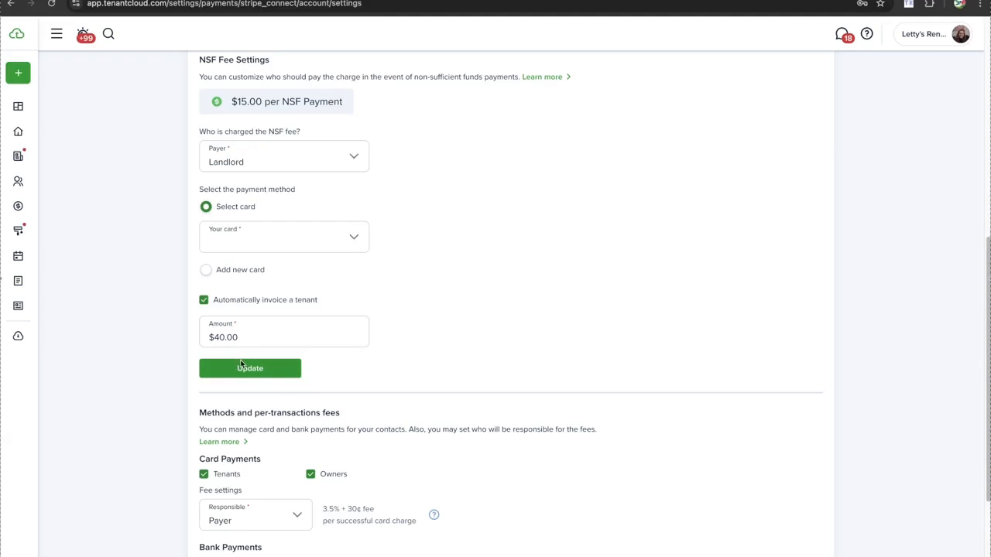
scroll(240, 364, "up", 1)
scroll(241, 364, "down", 1)
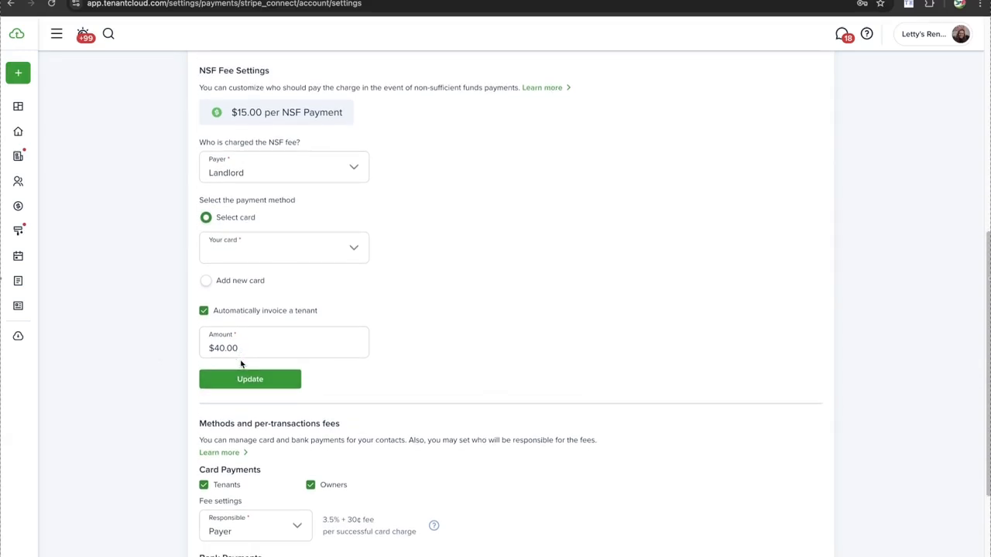
left_click(240, 383)
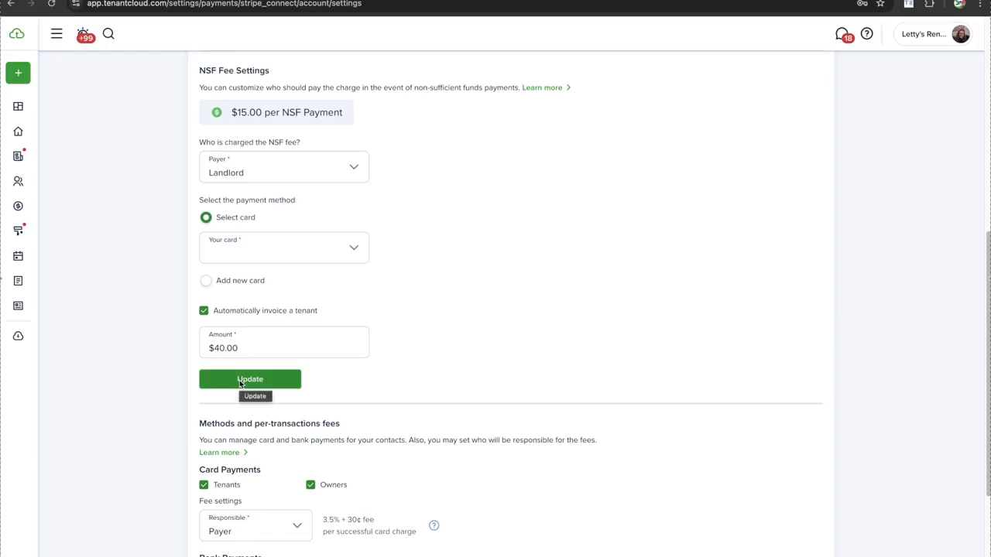
left_click(239, 383)
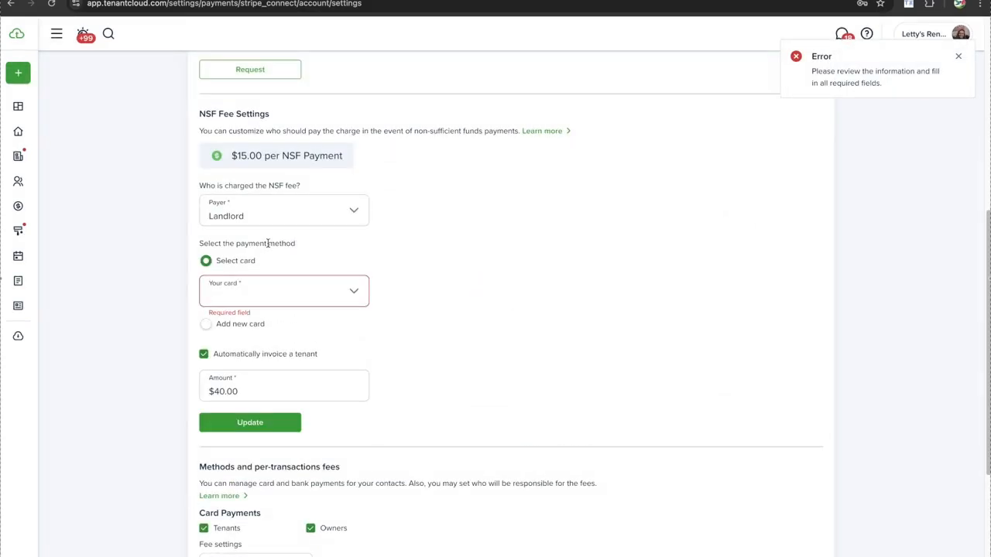
left_click(262, 298)
left_click(252, 268)
scroll(237, 230, "down", 5)
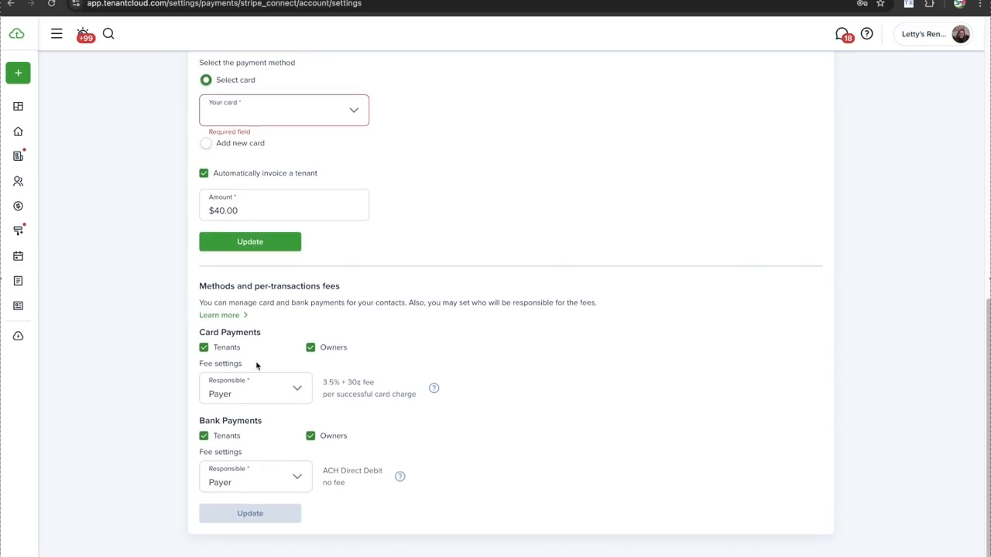
Switch card fee responsibility to Receiver and back to Payer
left_click(228, 398)
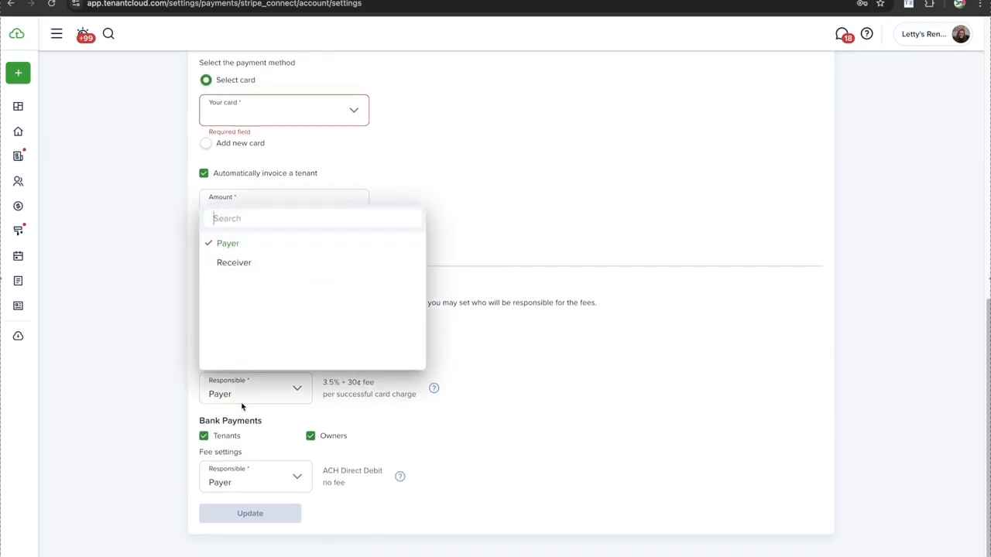
left_click(183, 281)
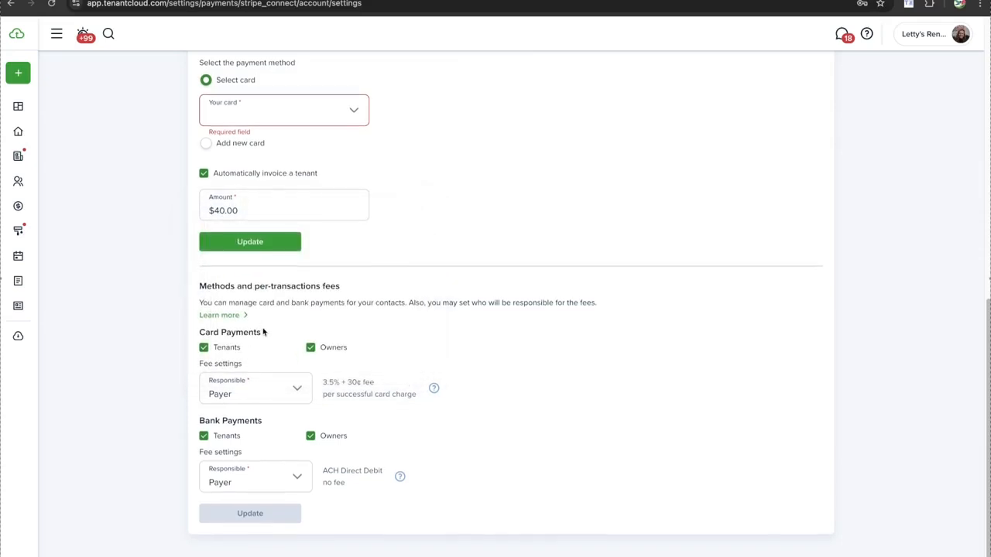
left_click(250, 389)
left_click(257, 264)
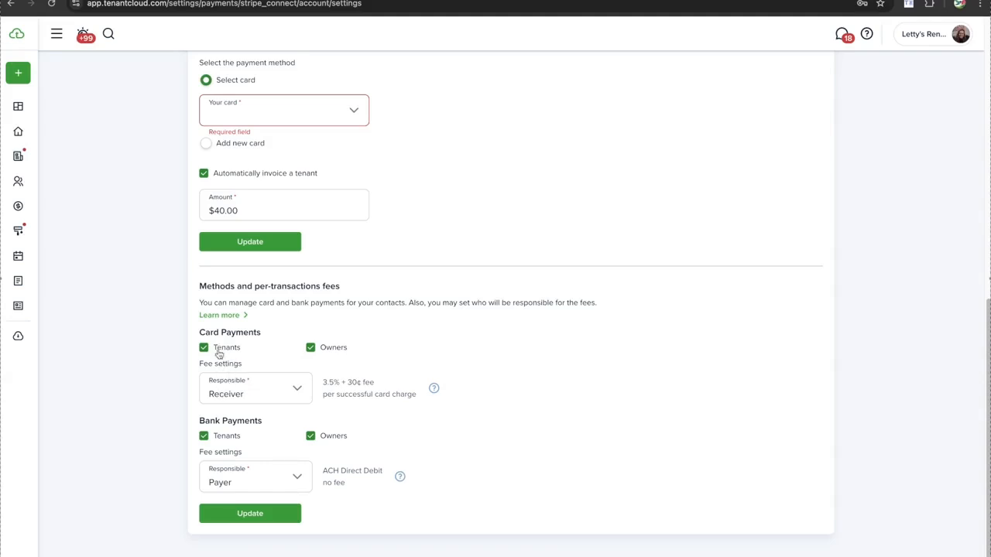
left_click(263, 389)
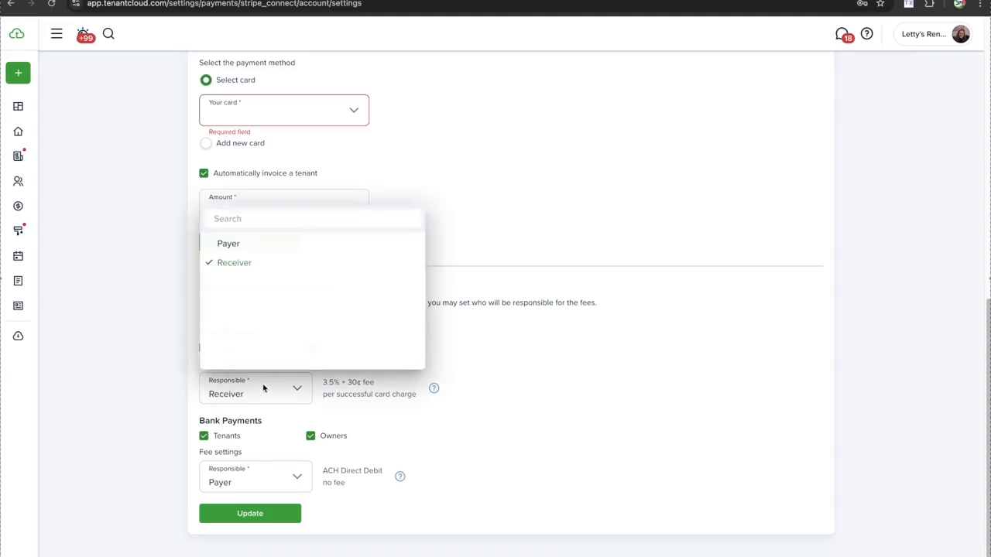
left_click(237, 244)
Disable card and bank payments for Tenants, confirming each, and cancel the prompts to re-enable bank payments
left_click(203, 348)
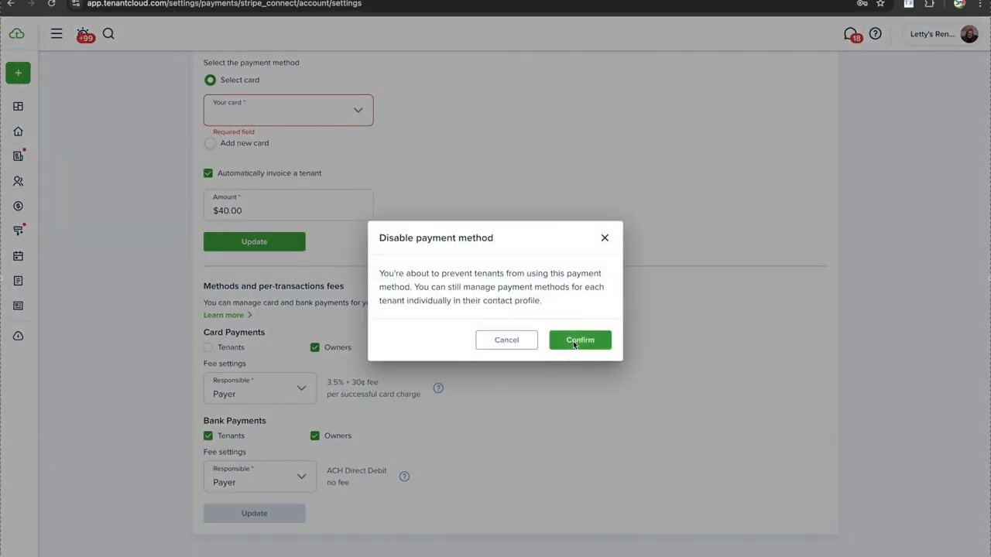
left_click(575, 337)
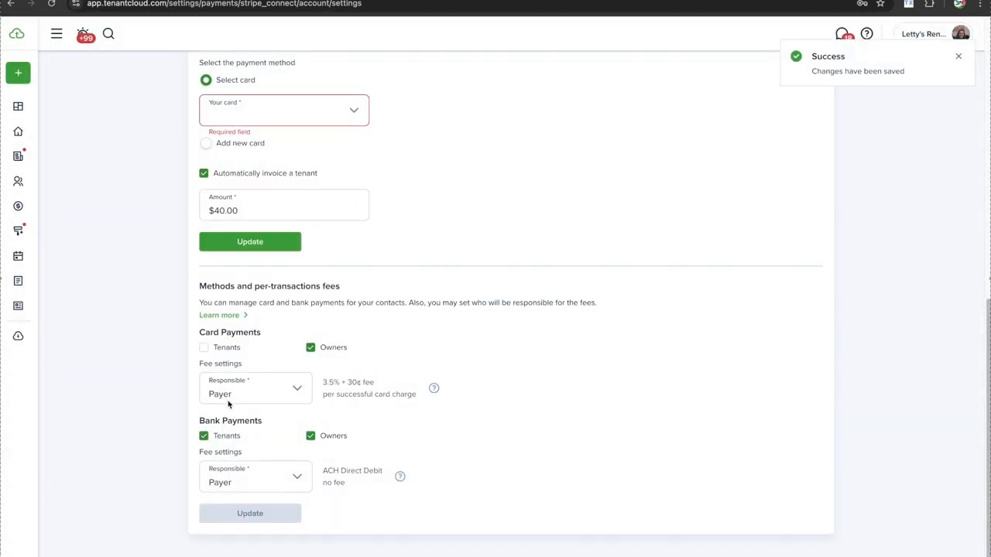
left_click(203, 435)
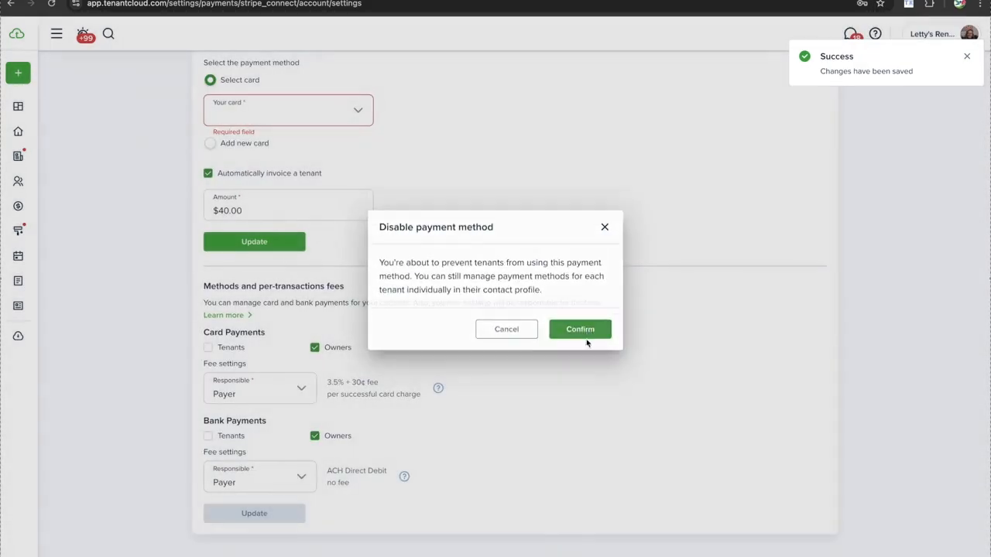
left_click(585, 340)
left_click(205, 437)
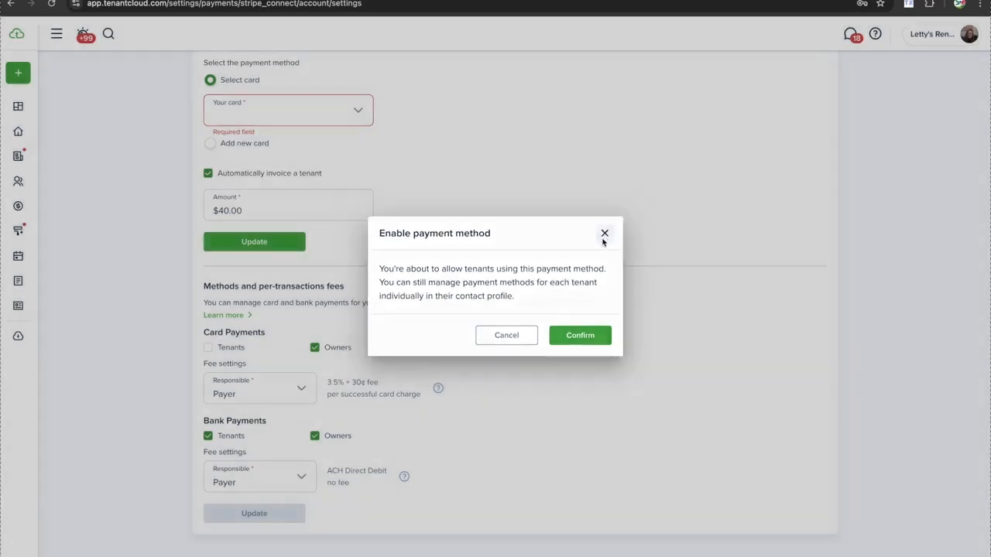
left_click(604, 236)
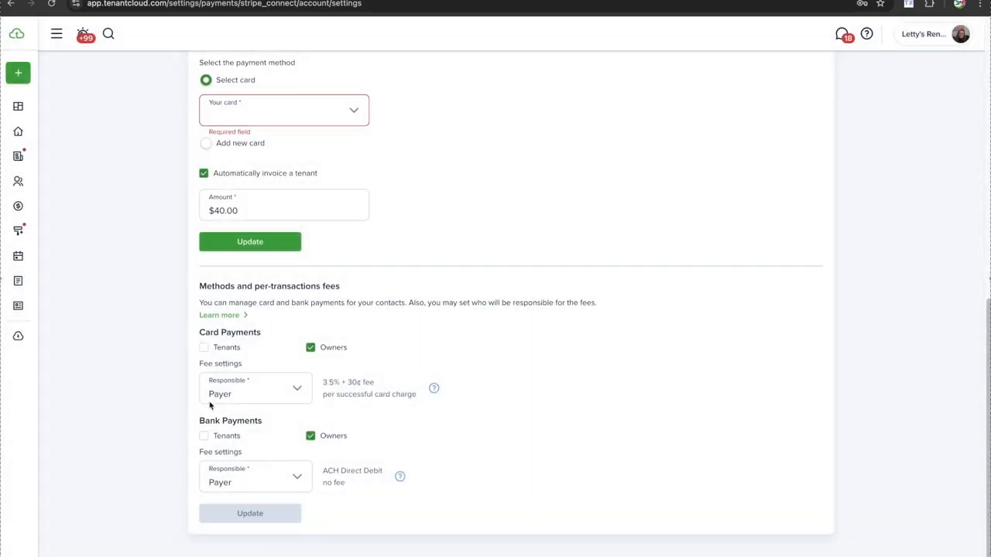
left_click(203, 436)
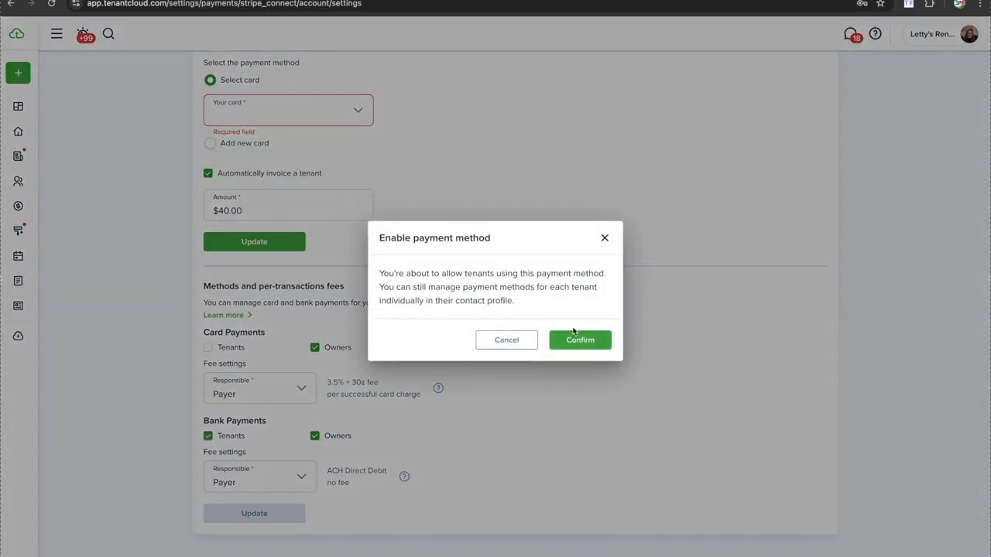
left_click(604, 238)
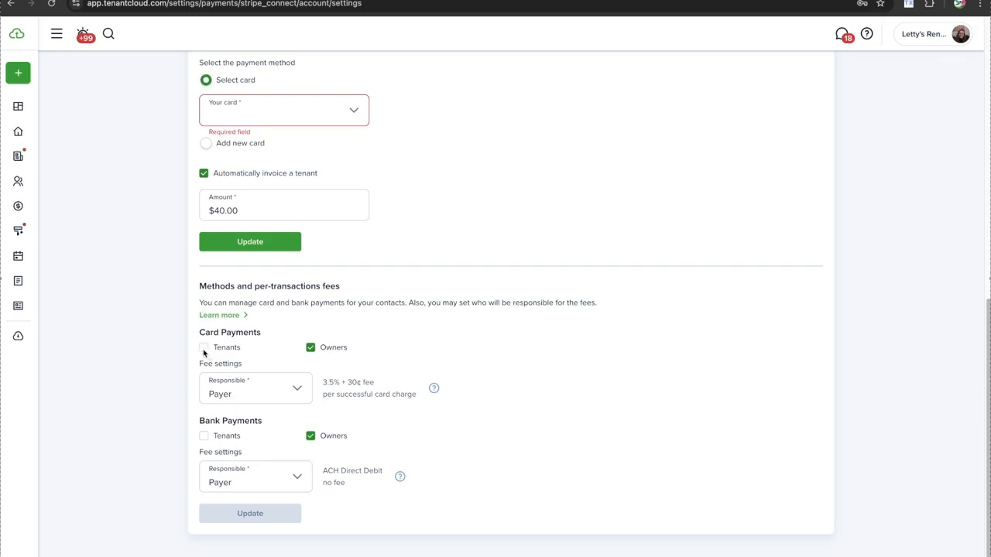
Set card fee responsibility to Receiver and allow Tenants to pay by bank transfer again
left_click(253, 394)
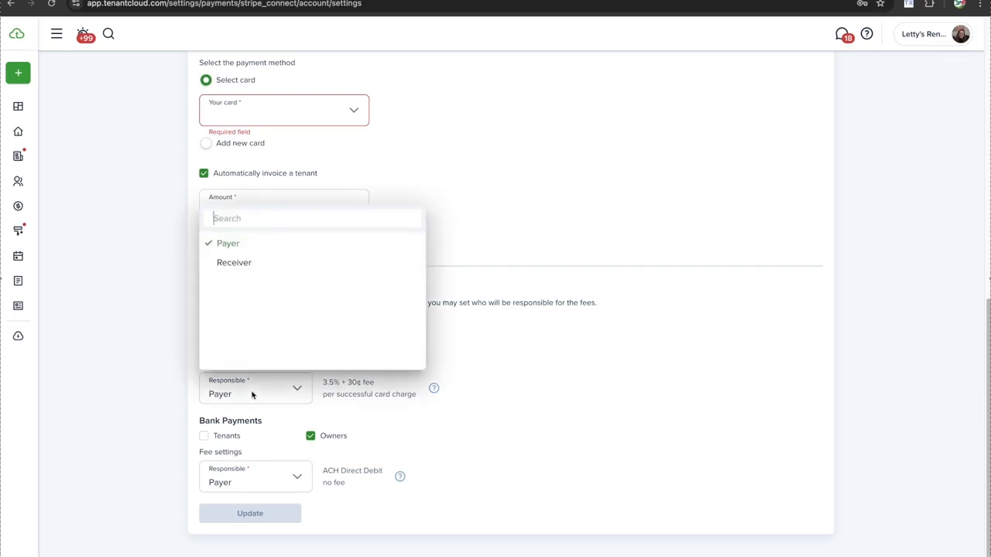
left_click(247, 265)
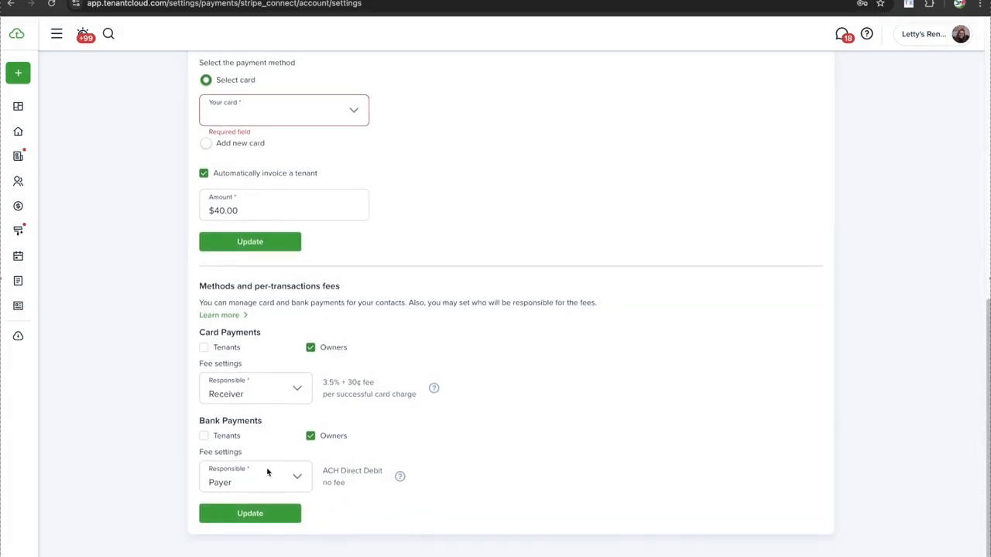
mouse_move(400, 481)
left_click(265, 439)
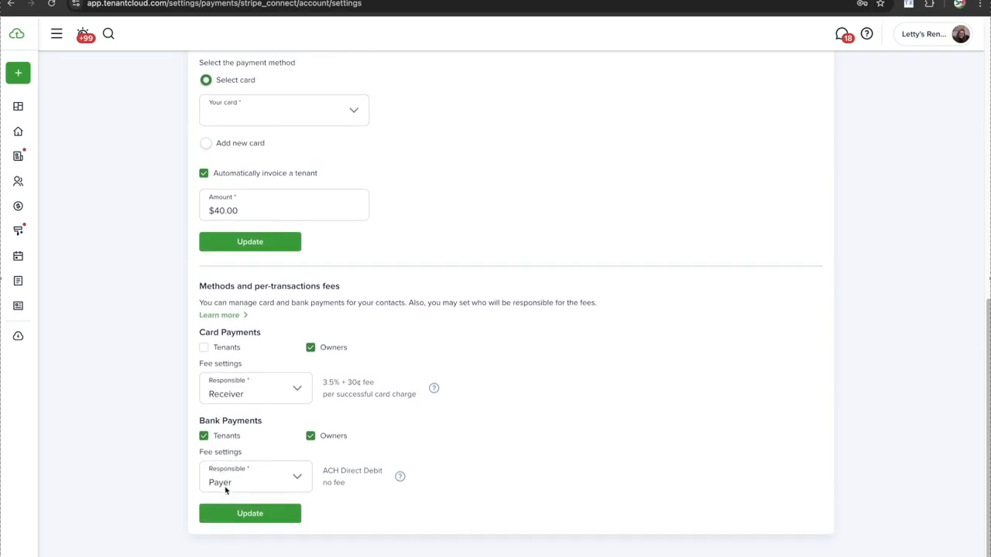
scroll(226, 491, "up", 1)
scroll(225, 486, "down", 1)
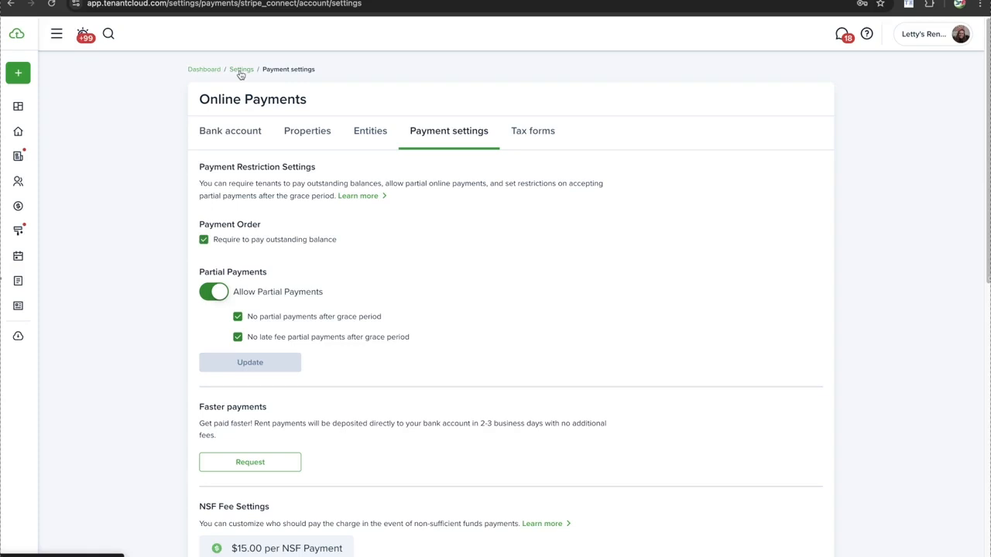
Go back to Settings and open Application fee under Rental applications
left_click(240, 71)
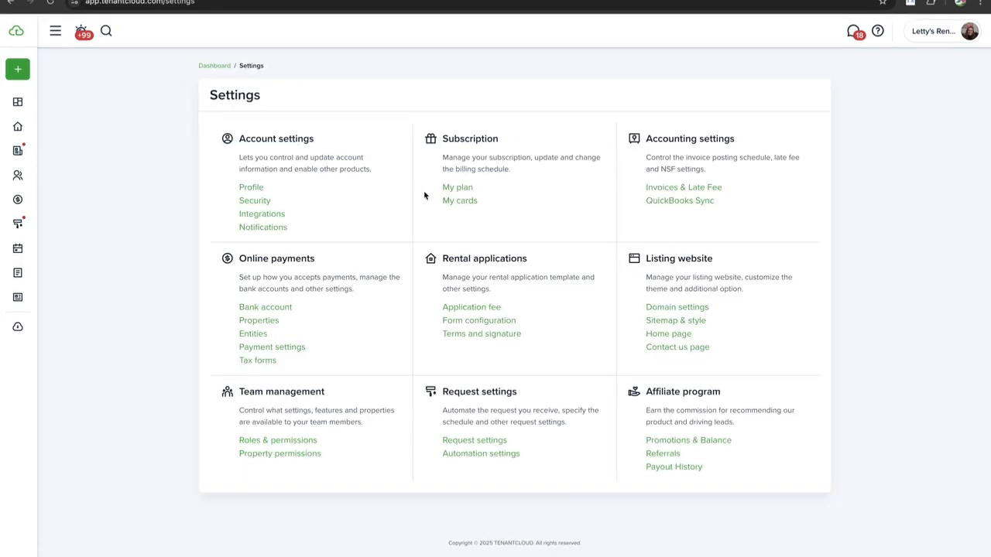
left_click(464, 310)
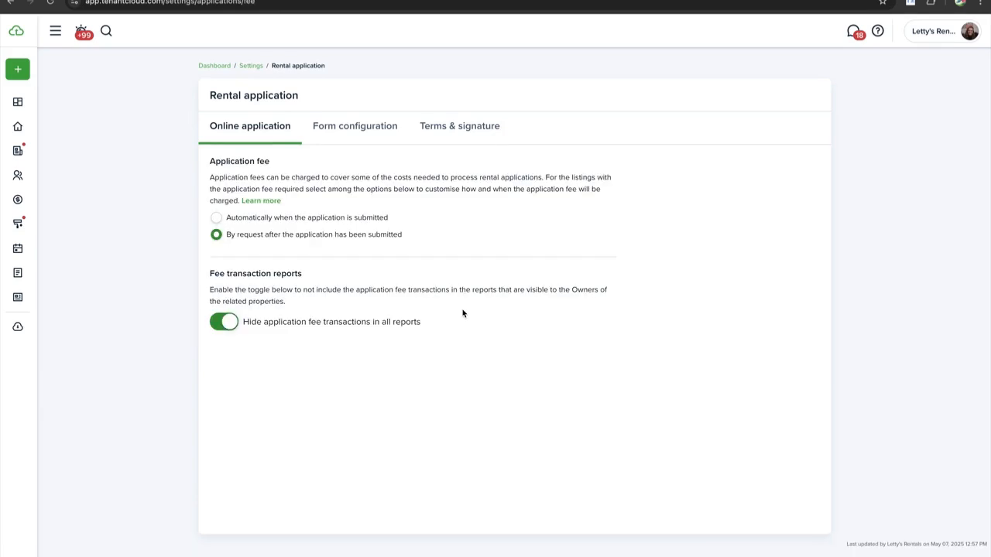
left_click(216, 219)
left_click(216, 235)
On Form configuration, switch off the Additional occupants and Pets sections of the application
left_click(358, 127)
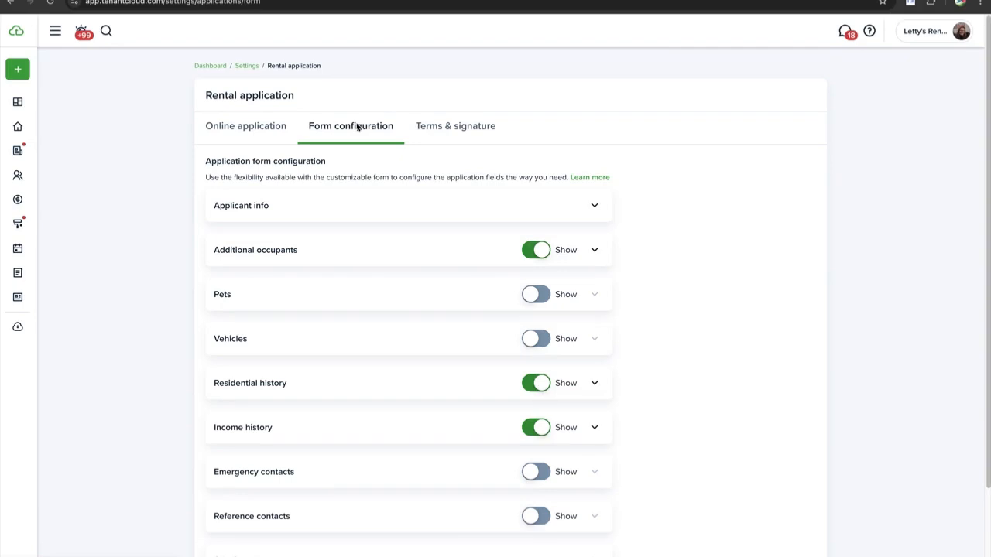
left_click(534, 294)
left_click(594, 294)
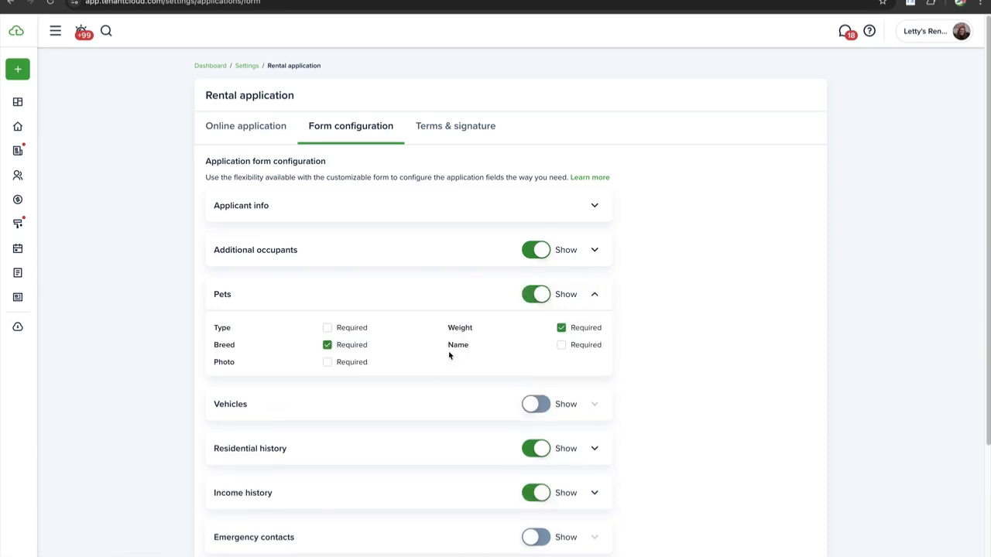
left_click(532, 298)
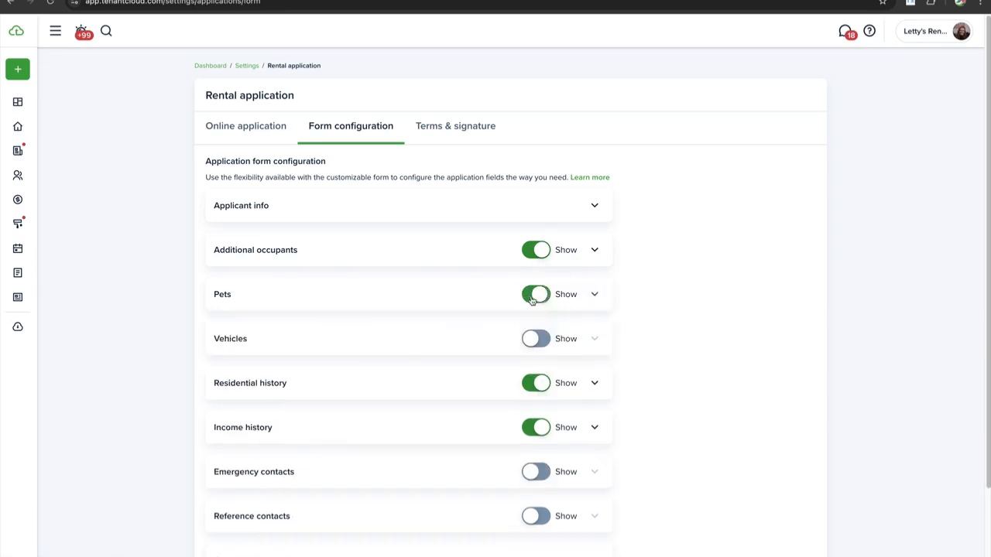
left_click(534, 299)
left_click(543, 254)
left_click(540, 290)
Require 2 income history records instead of 3, then collapse Income history
scroll(565, 343, "down", 3)
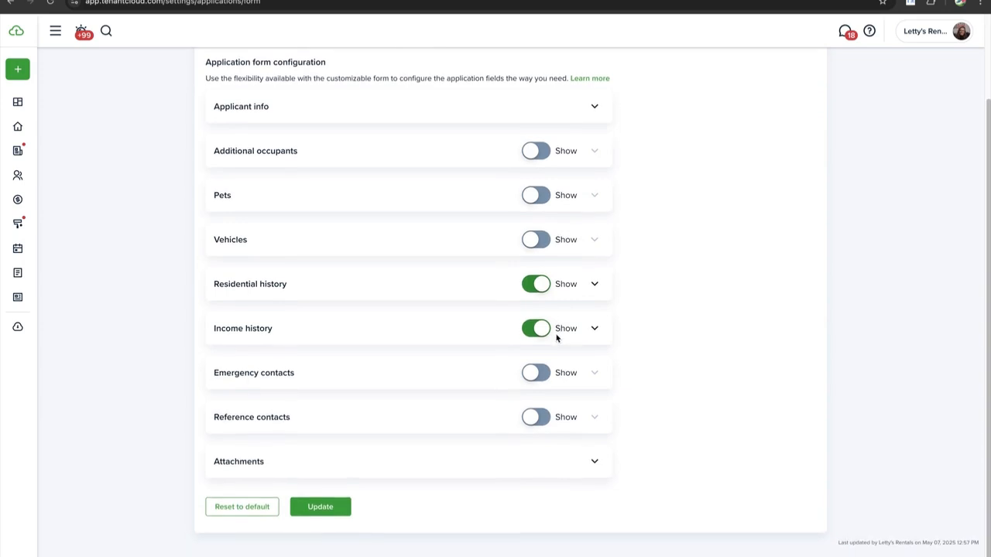
left_click(594, 328)
scroll(447, 369, "down", 2)
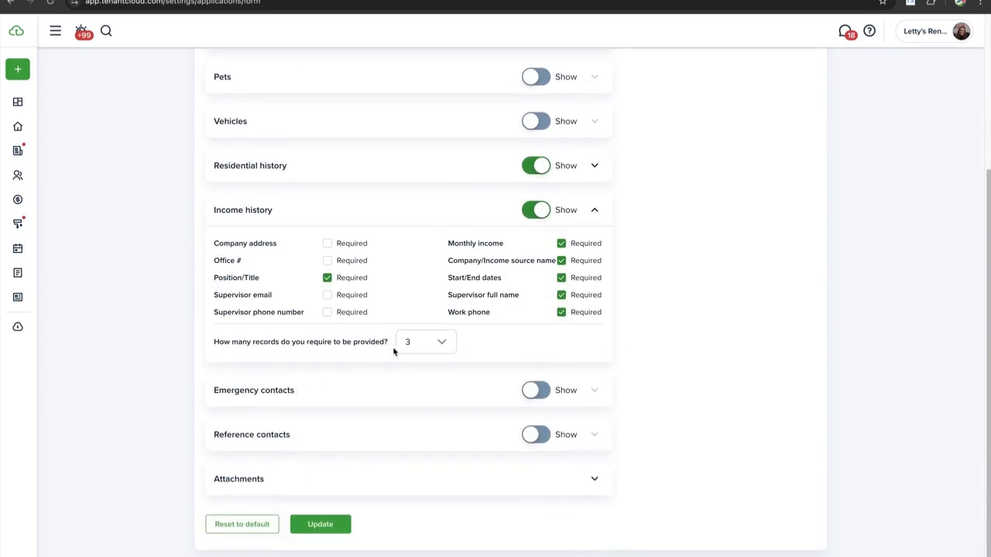
scroll(393, 349, "down", 1)
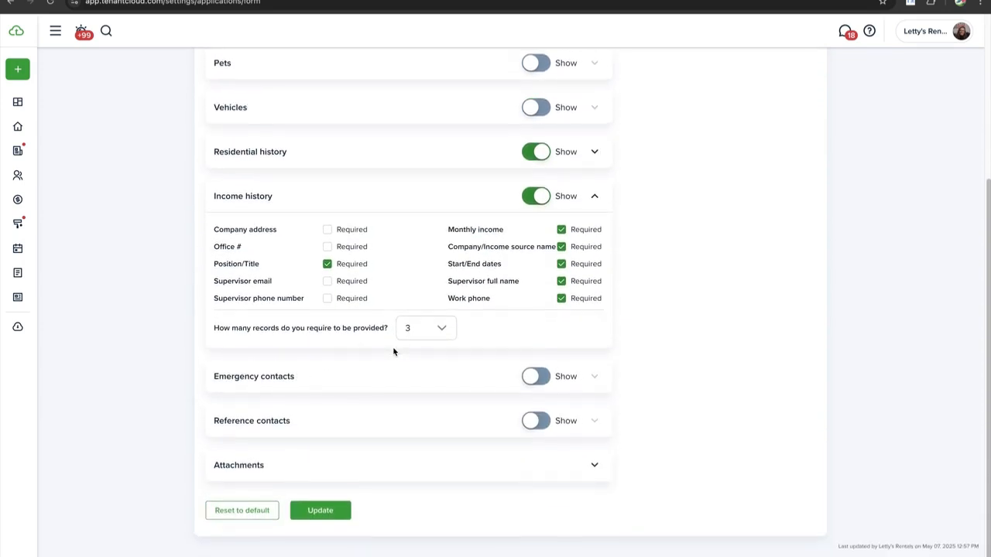
left_click(420, 327)
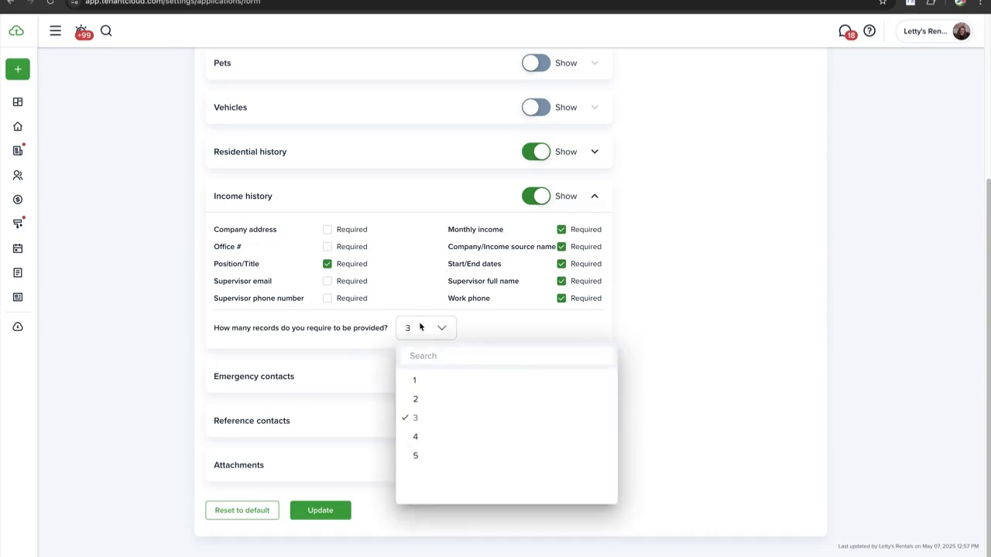
left_click(420, 398)
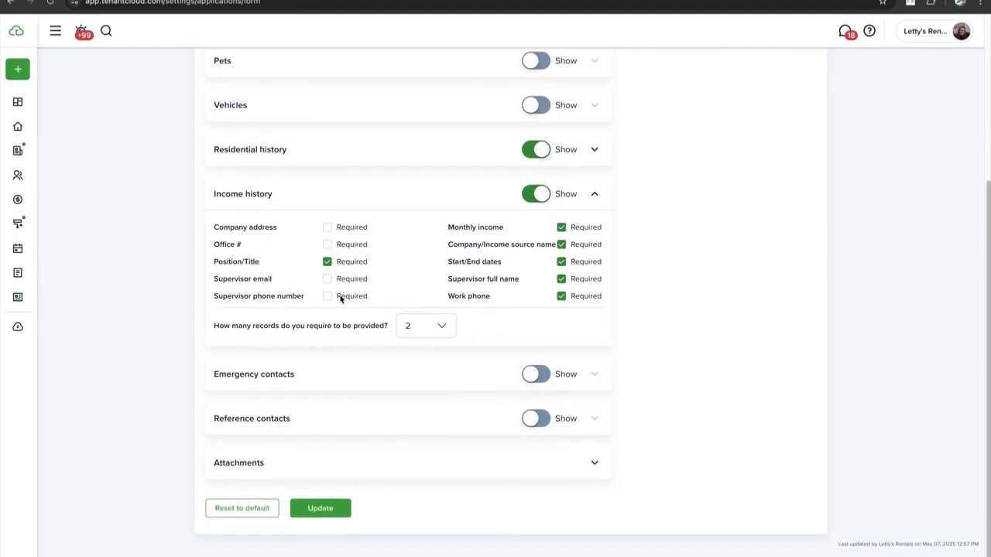
left_click(593, 196)
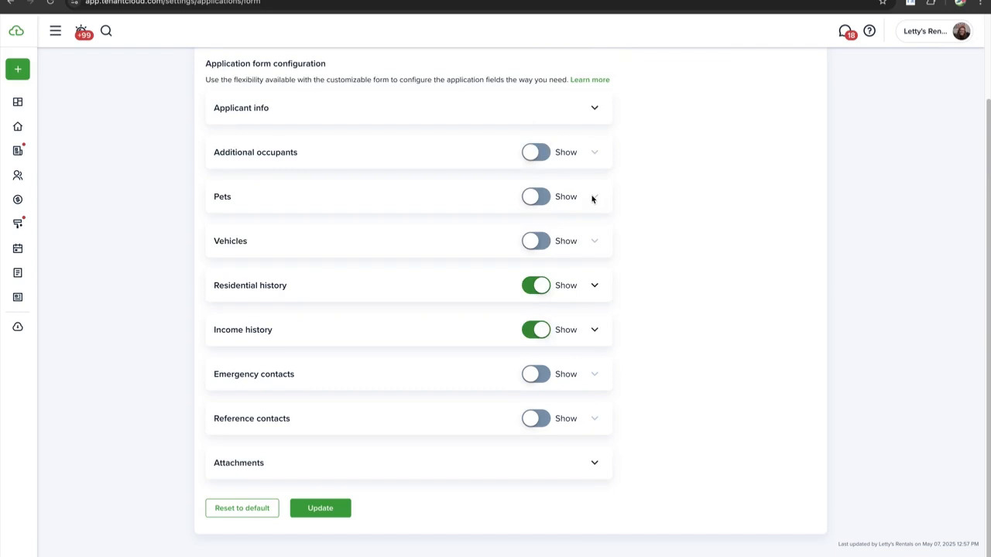
Expand Attachments and adjust the Required checkboxes for Pay stubs, Bank statements and Letter of employment
left_click(507, 463)
left_click(595, 463)
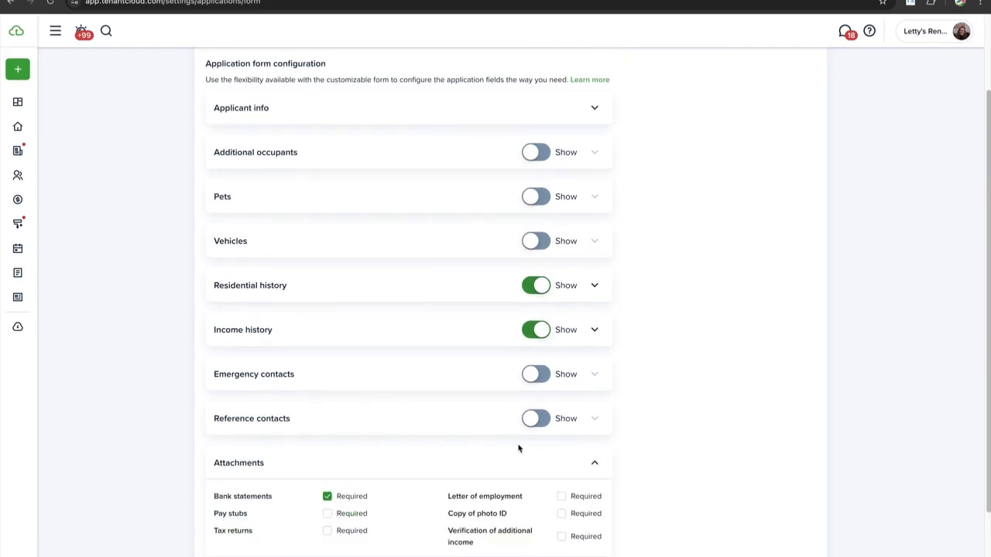
scroll(518, 448, "down", 2)
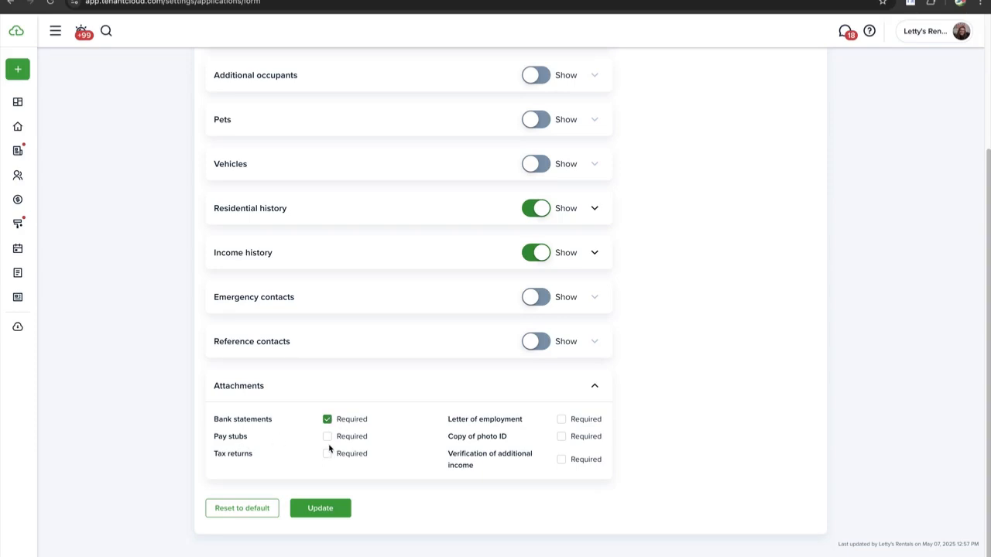
left_click(327, 438)
left_click(327, 419)
left_click(327, 437)
left_click(561, 419)
scroll(608, 218, "up", 3)
scroll(608, 219, "down", 3)
scroll(608, 219, "up", 3)
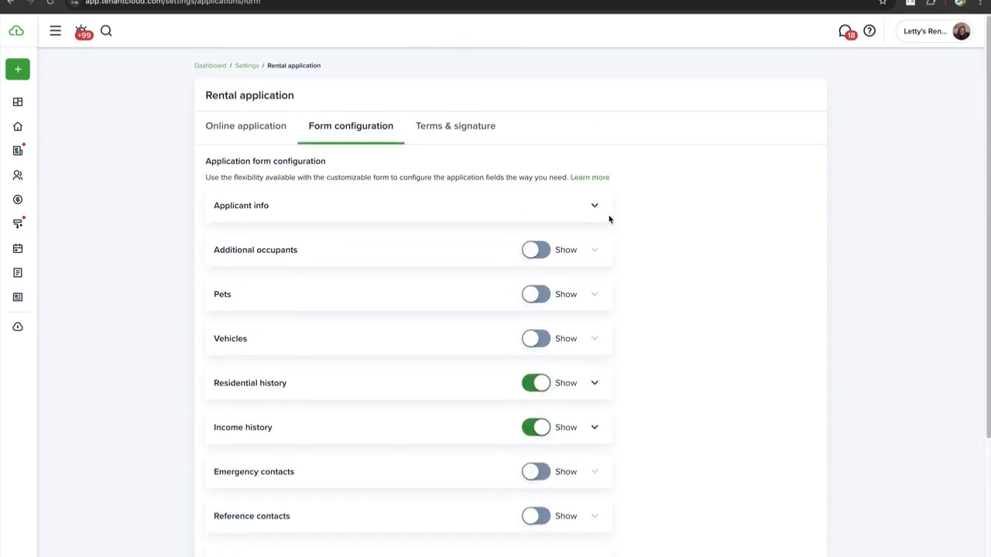
scroll(442, 250, "down", 3)
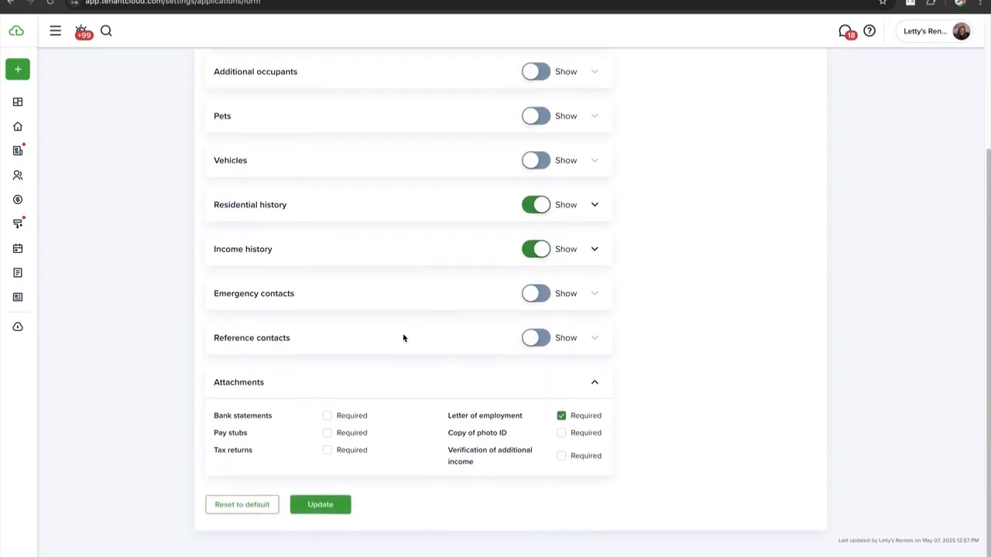
Leave Letter of employment, Pay stubs and Bank statements all unrequired
left_click(561, 416)
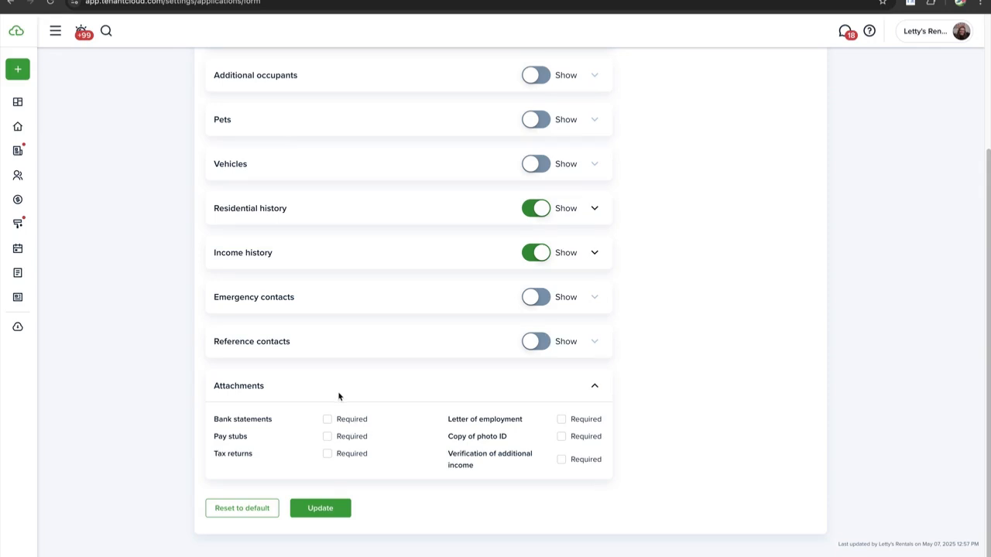
left_click(328, 439)
left_click(327, 418)
left_click(325, 438)
left_click(327, 420)
Save the application form configuration with Update
left_click(320, 512)
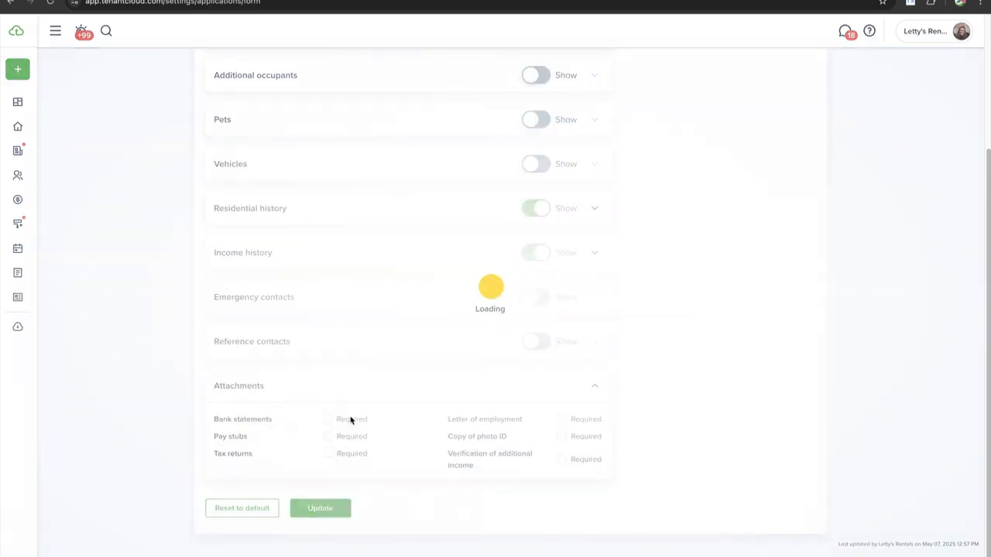
scroll(326, 174, "down", 3)
scroll(324, 173, "up", 3)
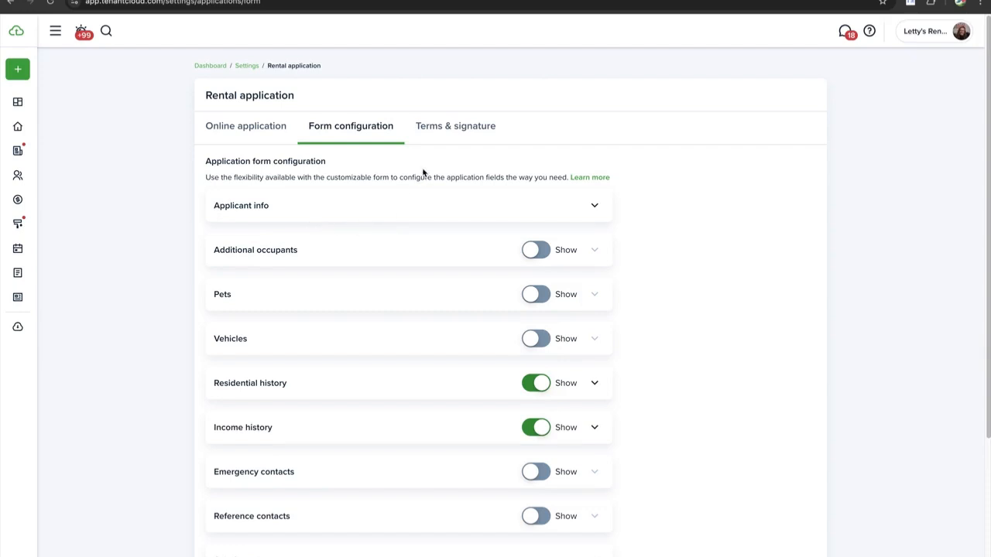
Switch to Terms & signature and scroll through the background questions, leaving their order unchanged
left_click(433, 130)
scroll(281, 203, "down", 1)
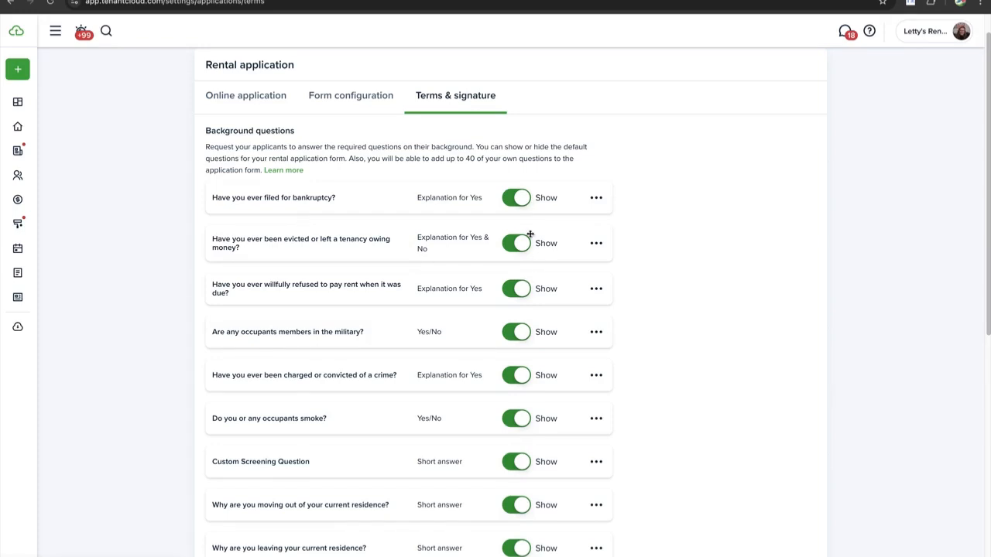
scroll(462, 319, "down", 6)
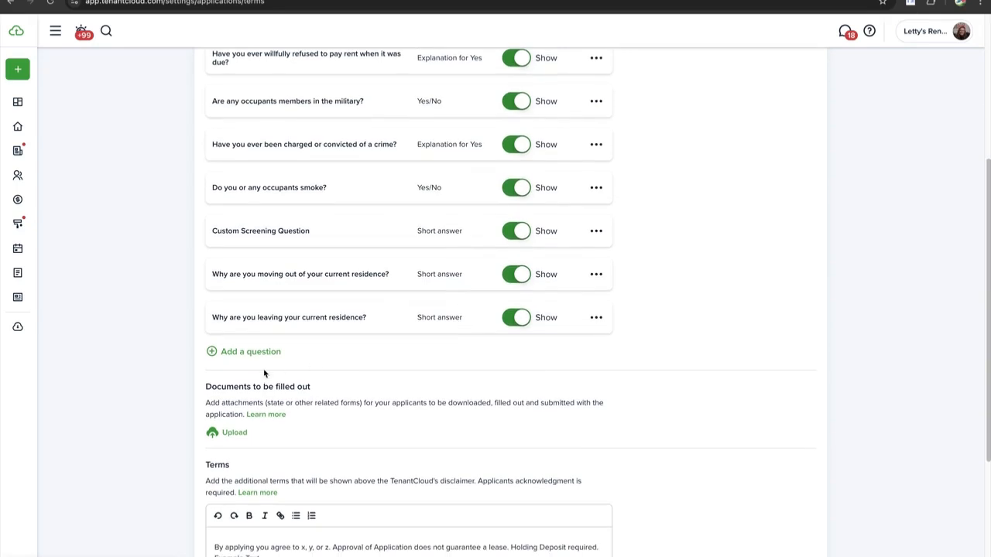
scroll(372, 322, "down", 1)
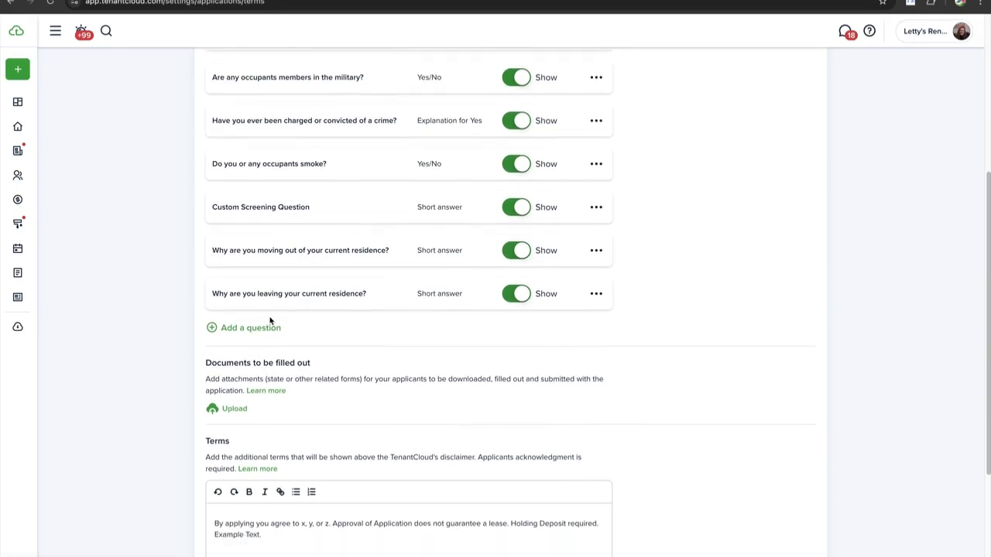
left_click(206, 298)
left_click_drag(207, 297, 230, 281)
Open a new background question form, try its explanation and short-answer options, and close it unsaved
left_click(272, 328)
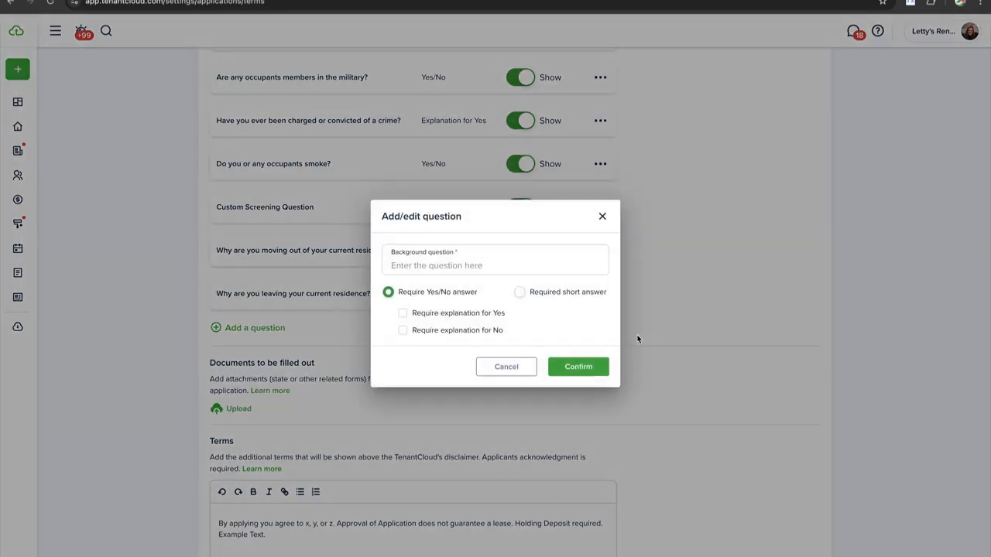
left_click(404, 314)
left_click(404, 331)
left_click(520, 292)
left_click(603, 234)
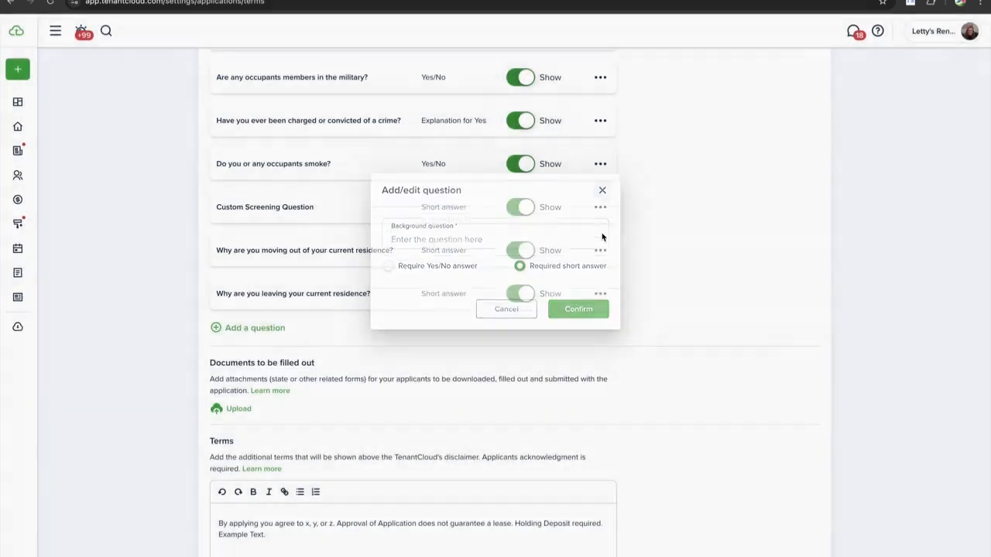
Hide the Custom Screening, smoking, criminal conviction and military background questions from applicants
scroll(429, 326, "up", 2)
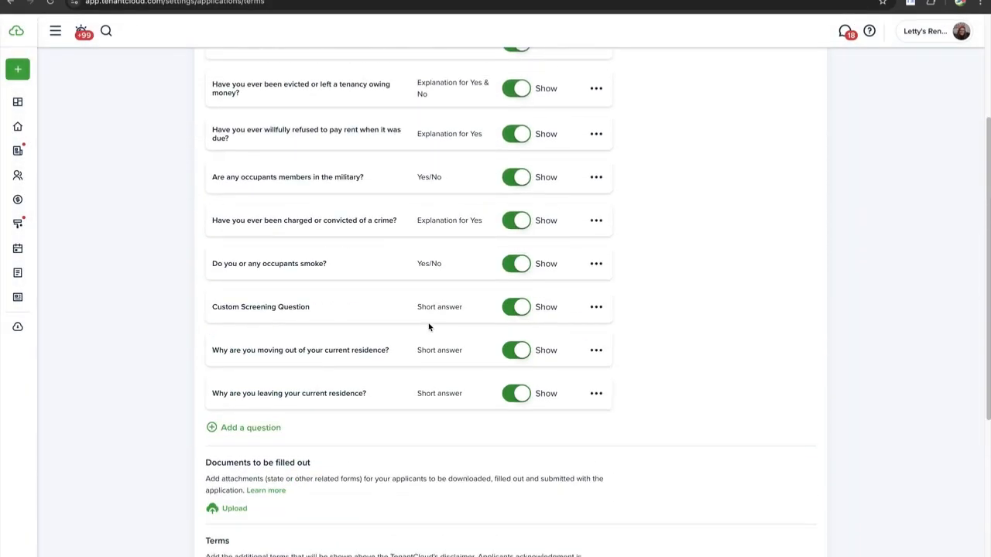
left_click(520, 307)
left_click(524, 260)
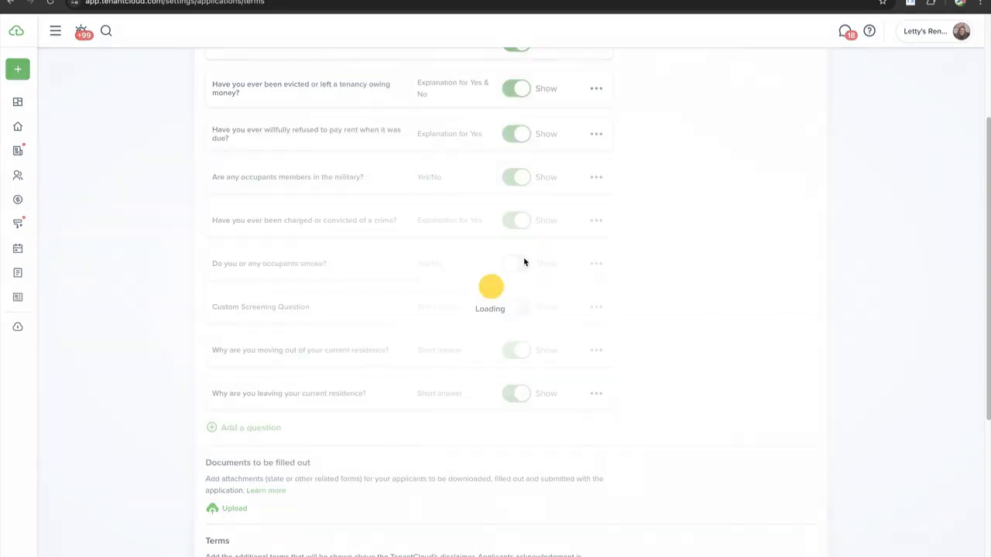
left_click(518, 222)
left_click(518, 181)
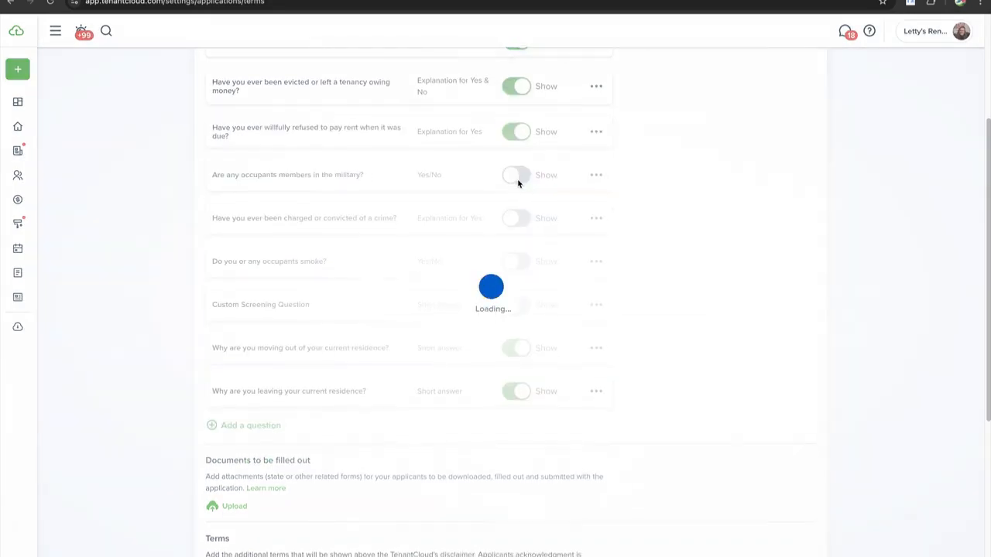
scroll(519, 183, "down", 1)
scroll(518, 184, "up", 2)
scroll(519, 184, "down", 2)
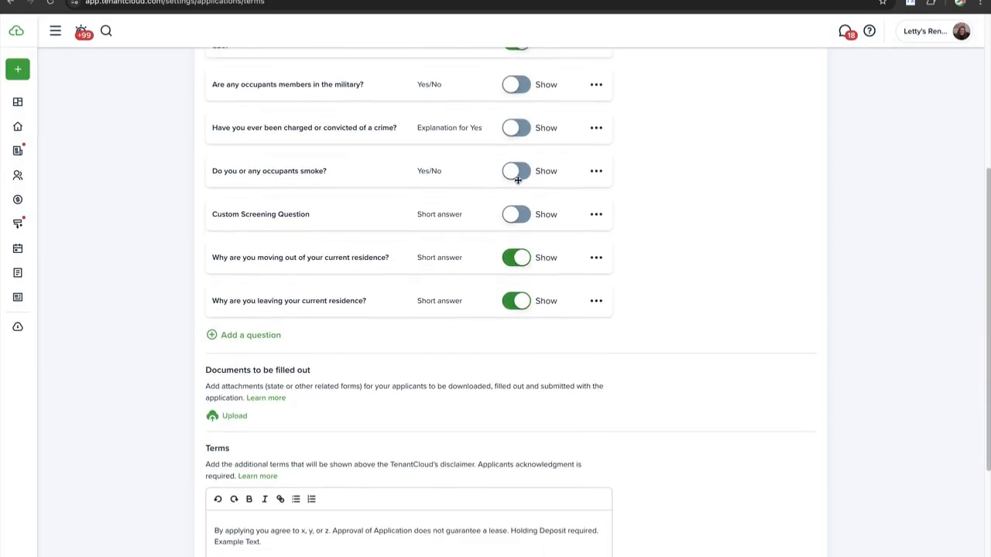
scroll(500, 225, "up", 1)
scroll(499, 225, "down", 1)
scroll(499, 224, "down", 3)
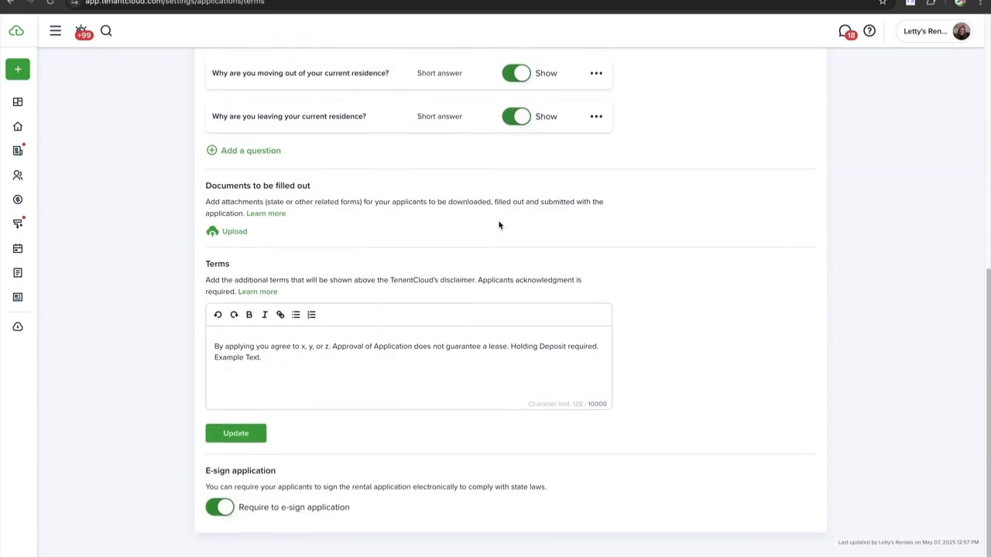
scroll(500, 225, "up", 2)
scroll(499, 223, "down", 2)
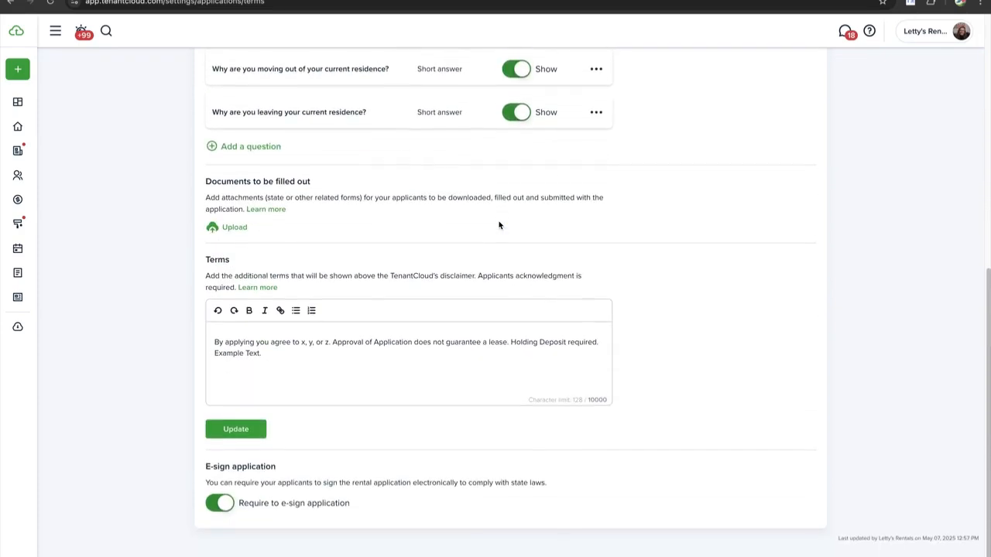
scroll(475, 190, "up", 1)
scroll(476, 190, "up", 1)
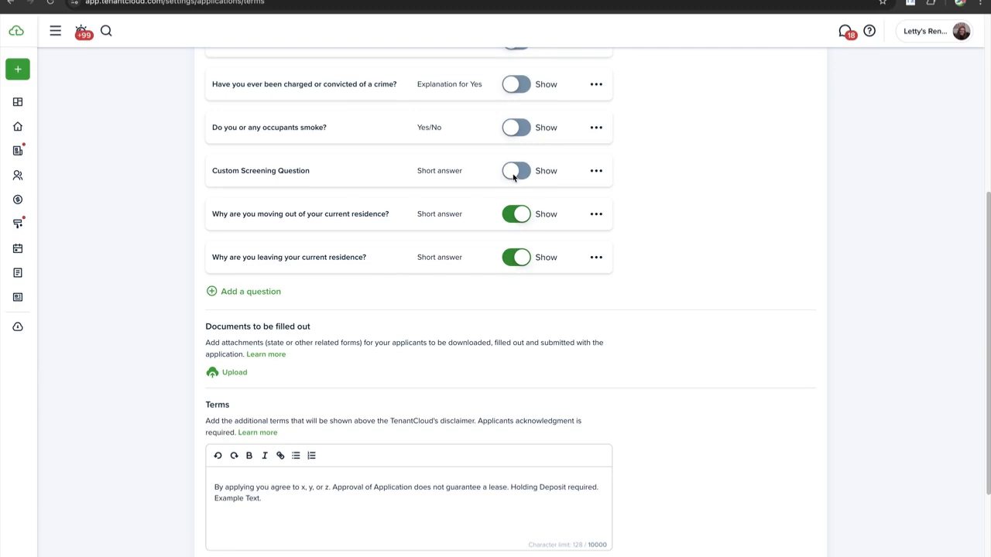
scroll(307, 248, "down", 2)
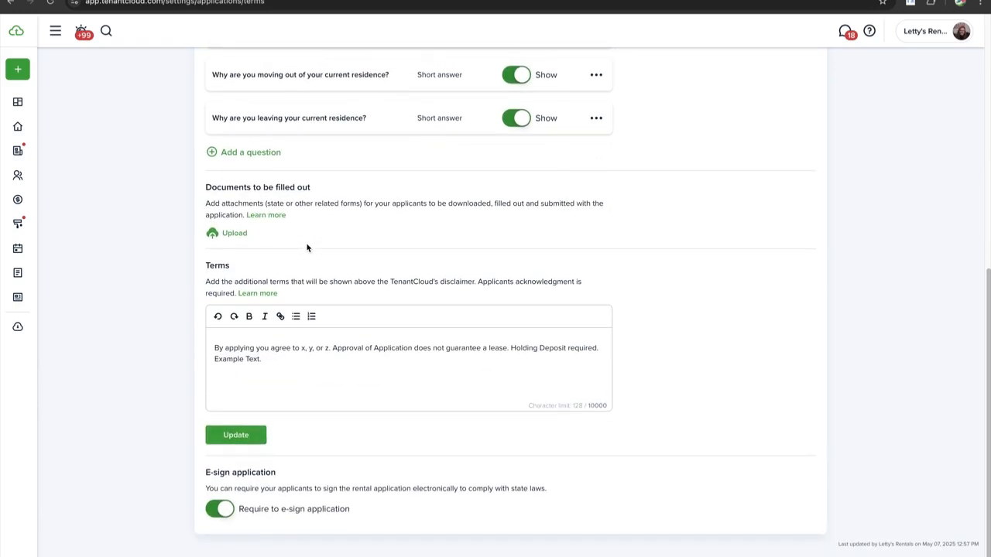
scroll(308, 248, "up", 1)
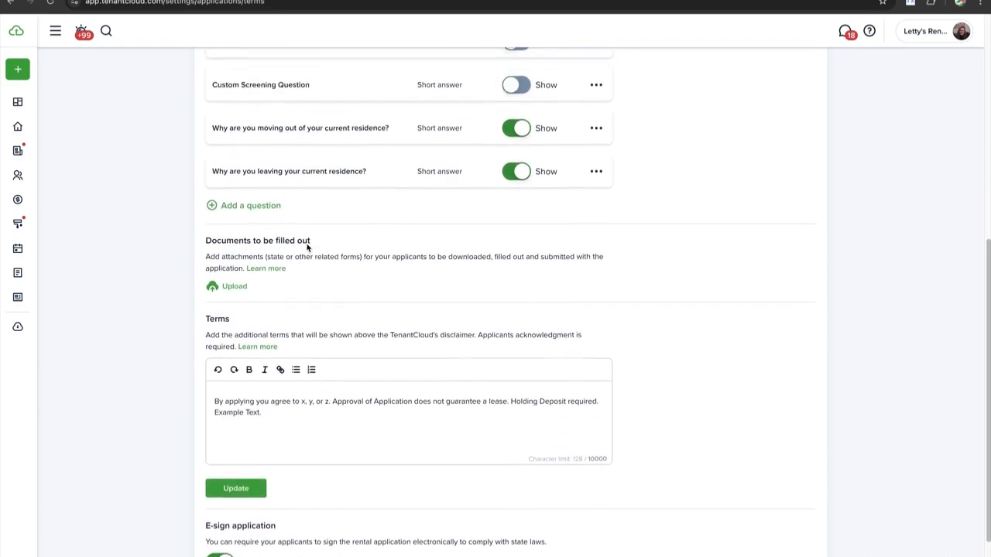
scroll(307, 248, "up", 1)
scroll(307, 247, "down", 1)
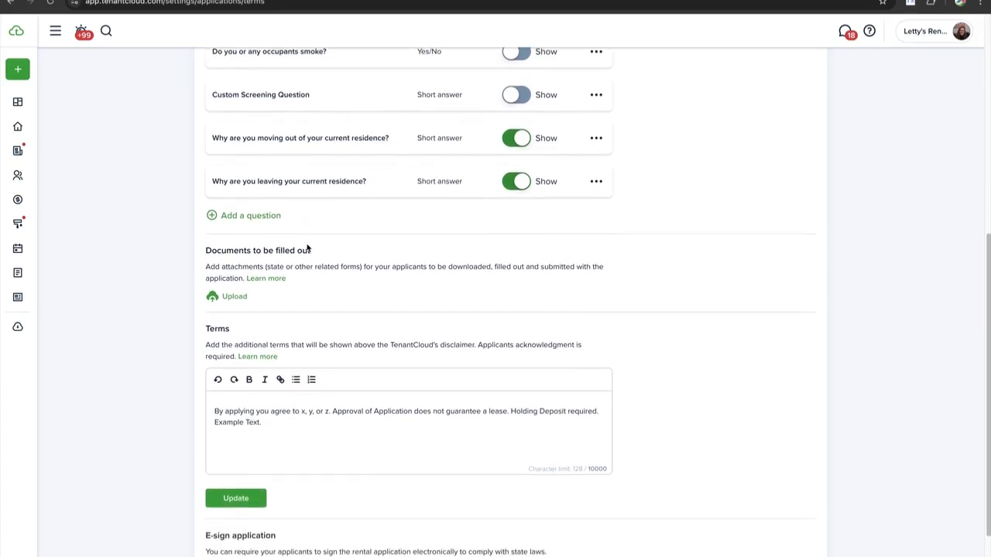
scroll(307, 245, "up", 1)
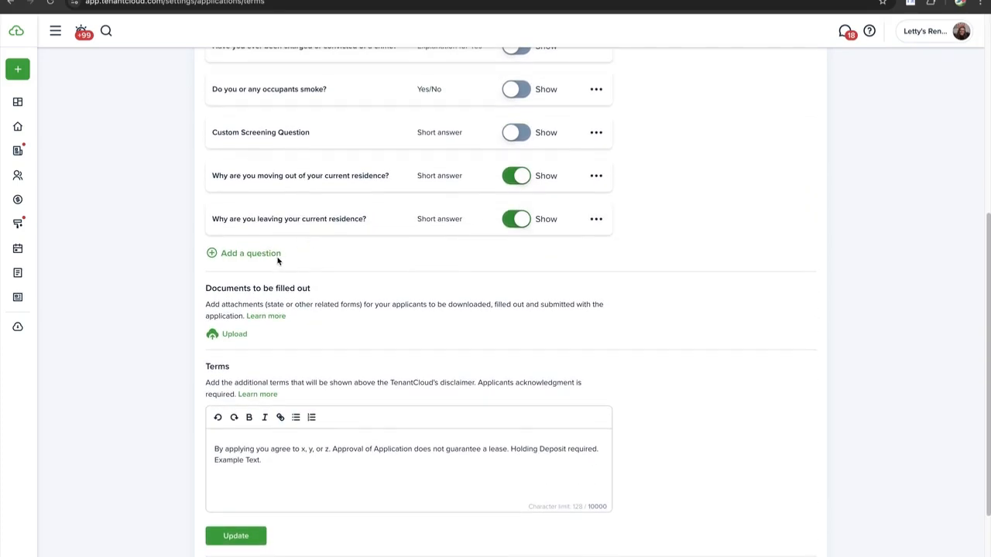
scroll(262, 341, "down", 1)
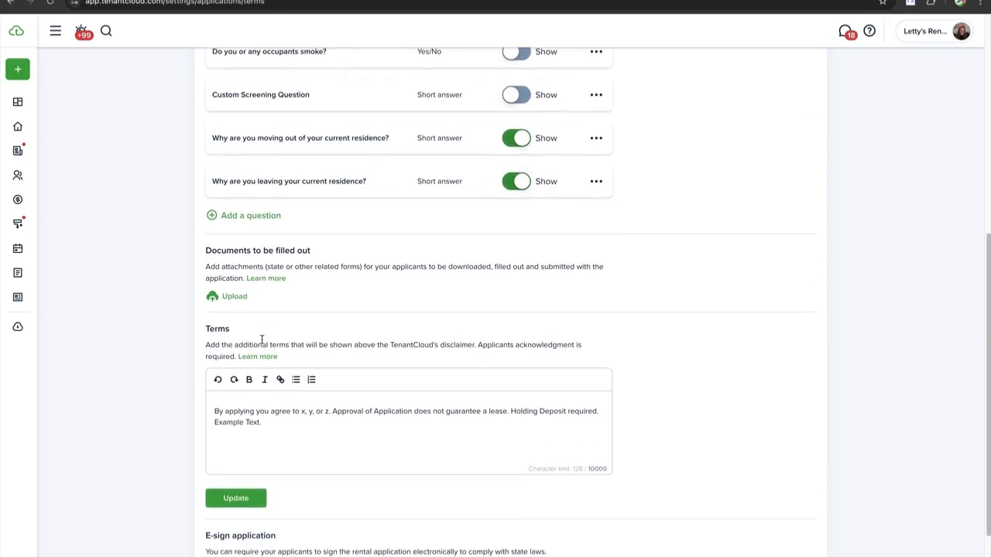
scroll(254, 302, "down", 1)
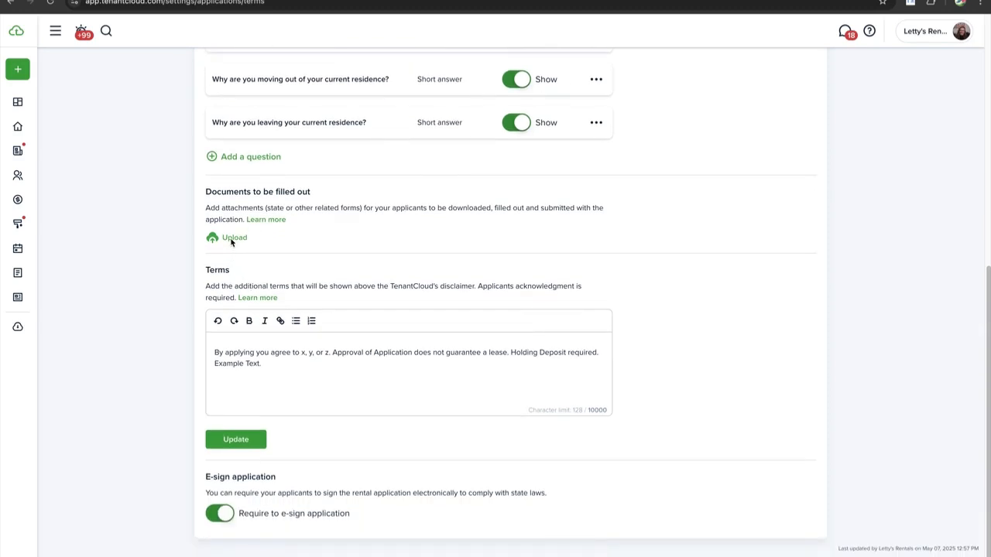
scroll(249, 240, "down", 1)
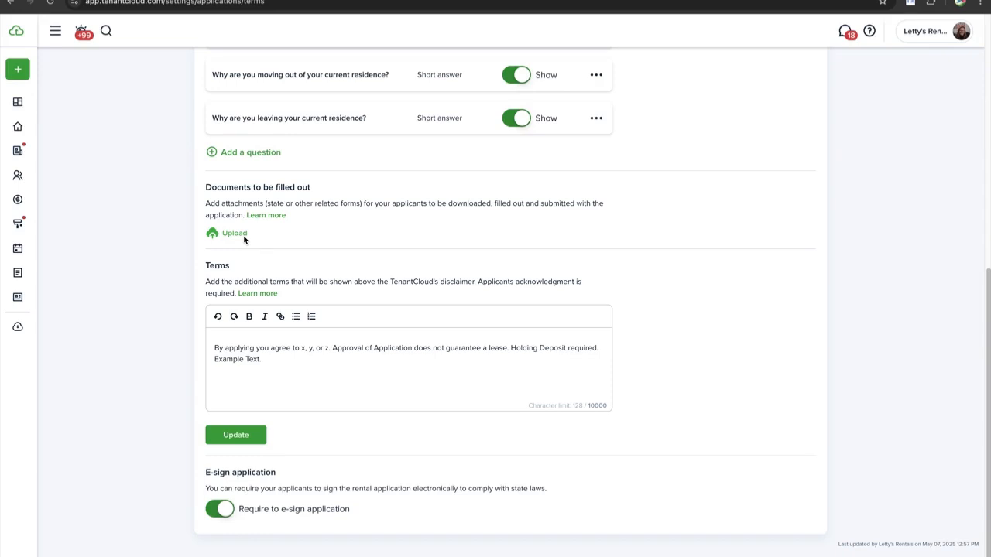
scroll(243, 239, "up", 3)
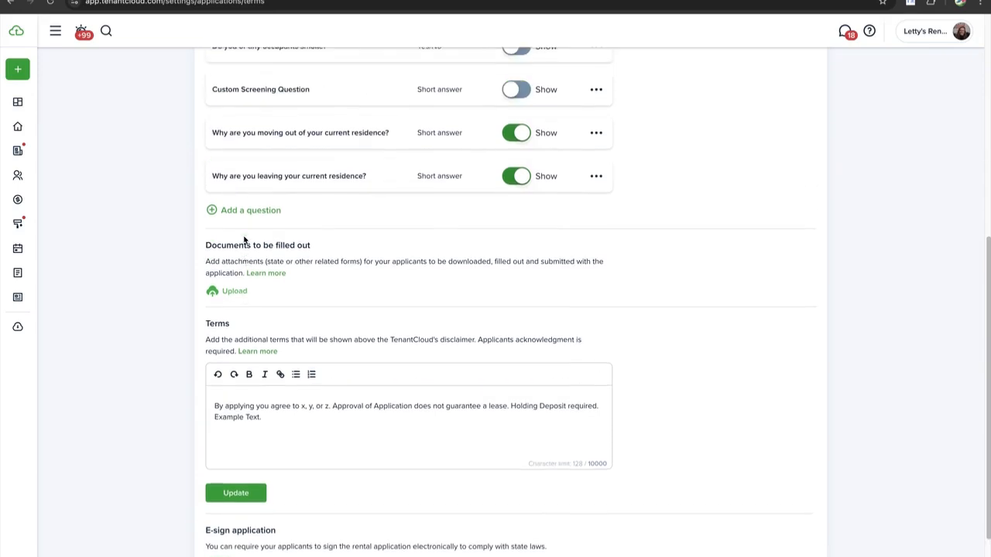
scroll(250, 400, "down", 2)
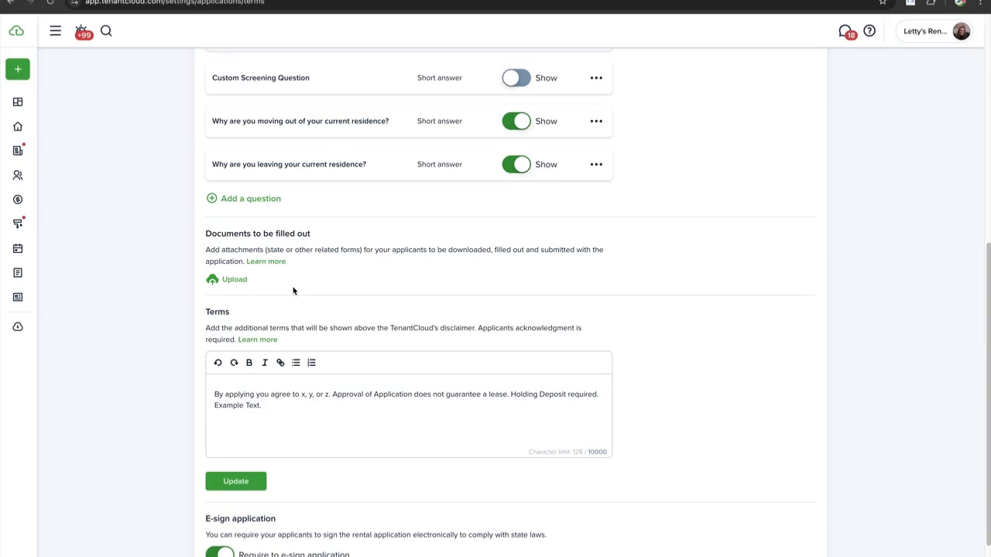
scroll(271, 261, "up", 1)
scroll(271, 261, "down", 2)
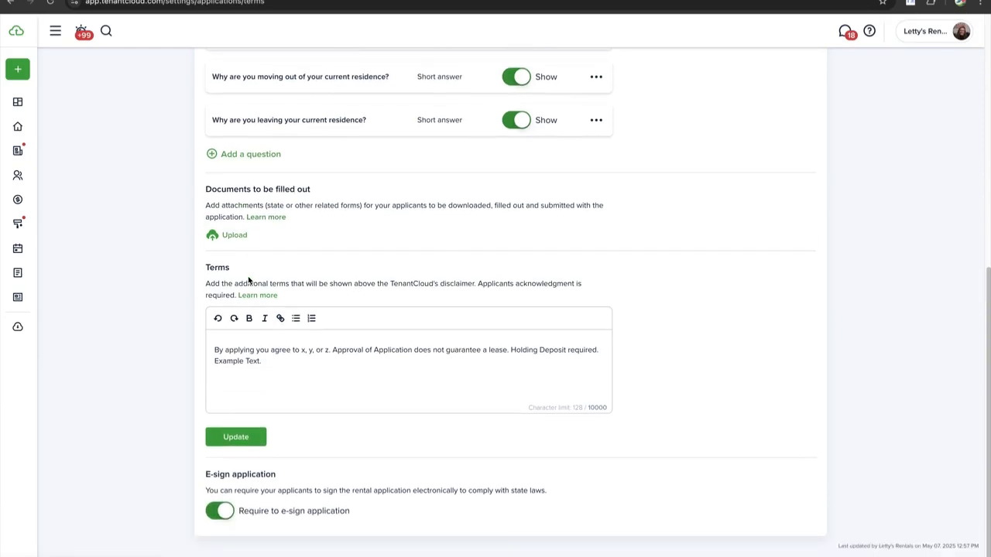
Replace 'Example Text.' with 'Application Fee is Non-Refundable', delete the 'agree to x, y, or z' sentence, and save
left_click_drag(269, 363, 214, 359)
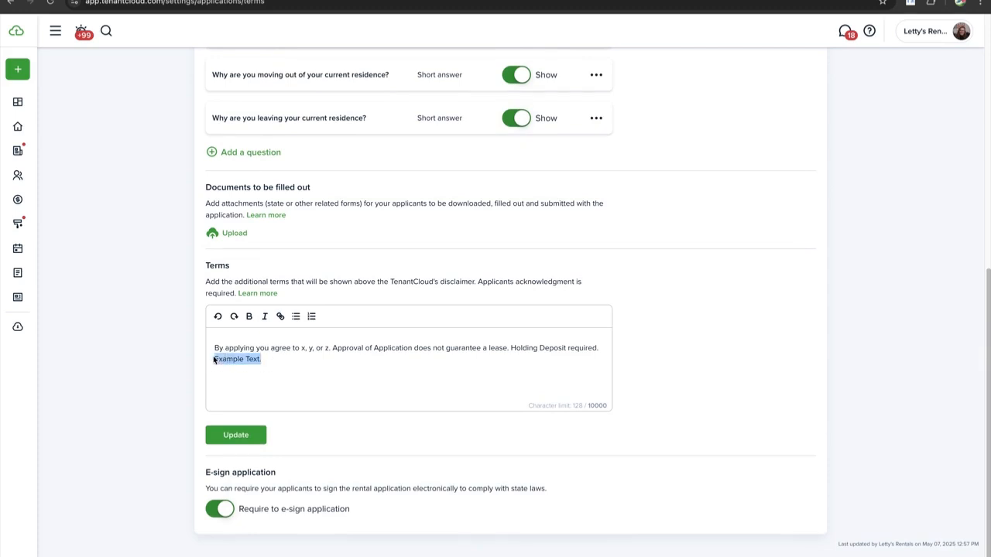
type("Appl")
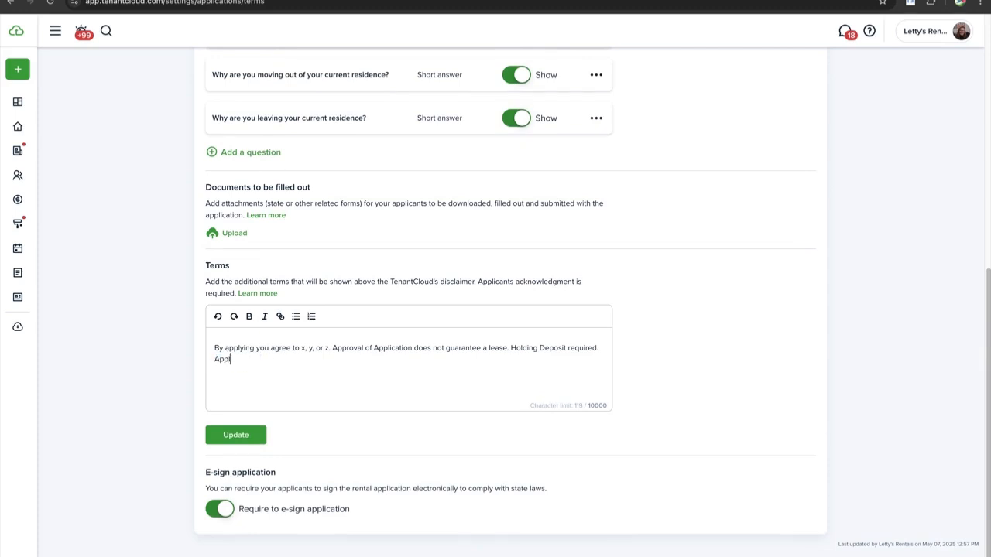
type("ication Fee is Non-Refundable")
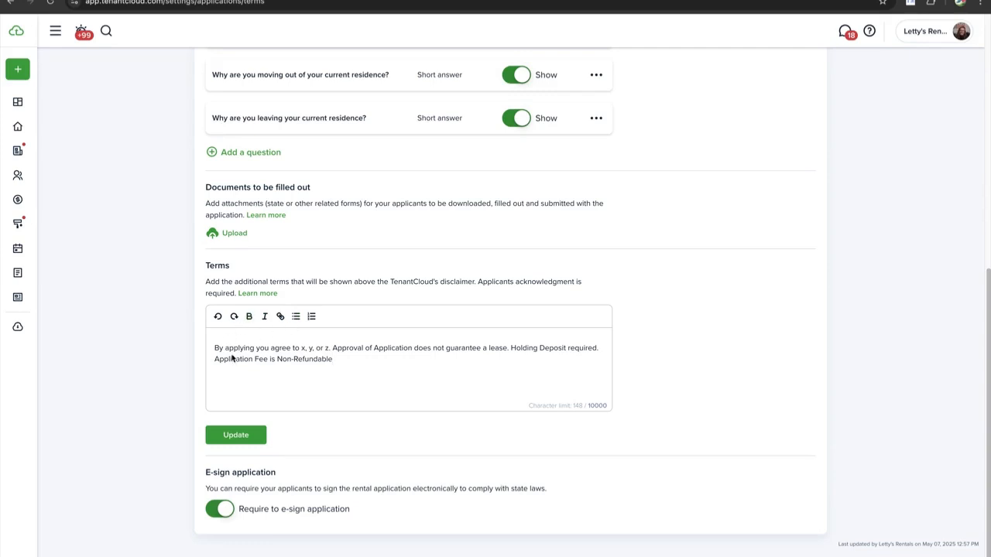
left_click_drag(333, 348, 209, 349)
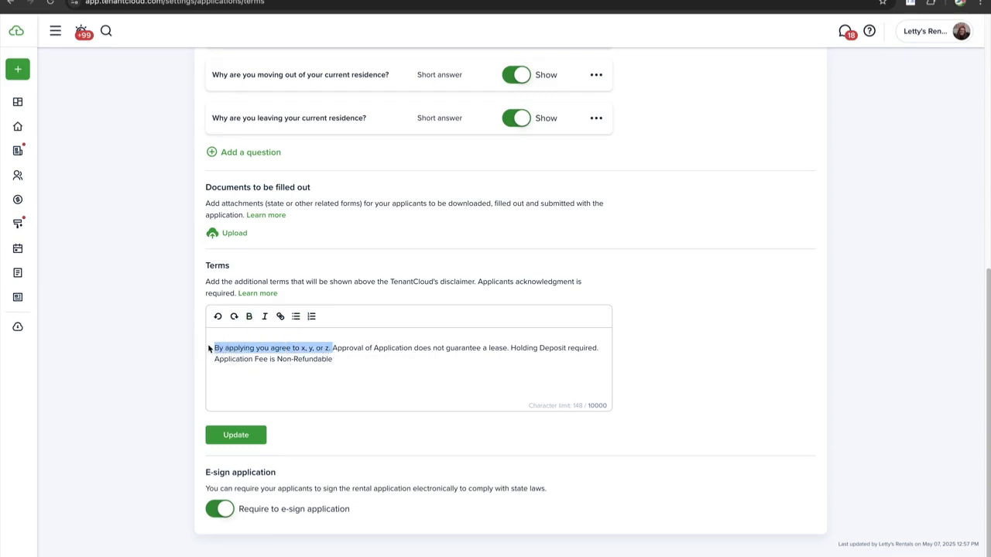
key("BackSpace")
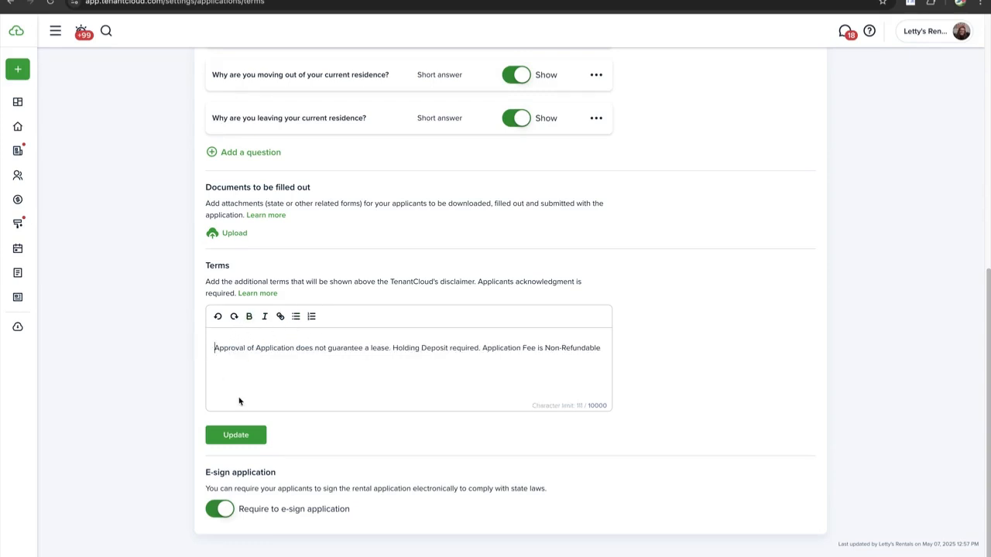
left_click(240, 432)
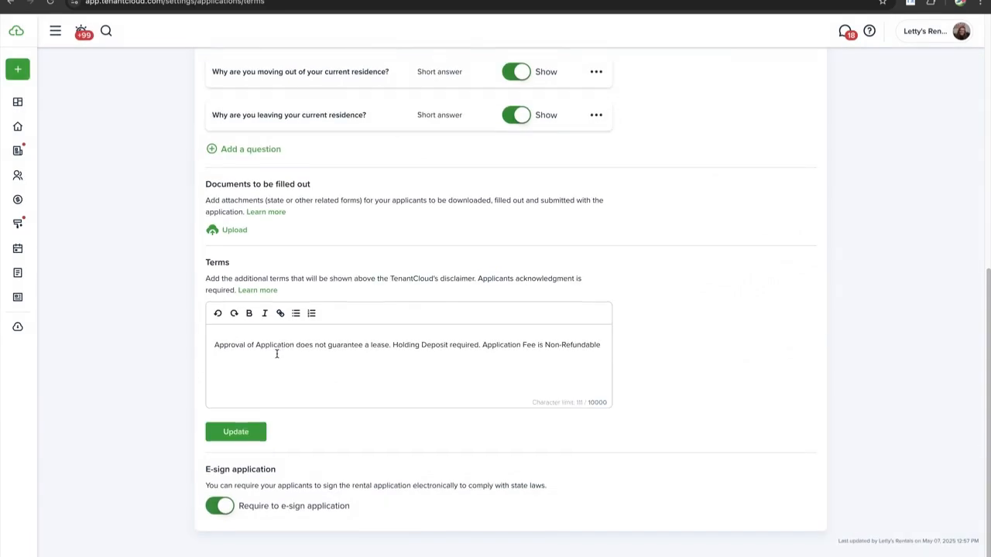
Turn the e-sign requirement off and back on, so applicants must still e-sign
left_click(227, 509)
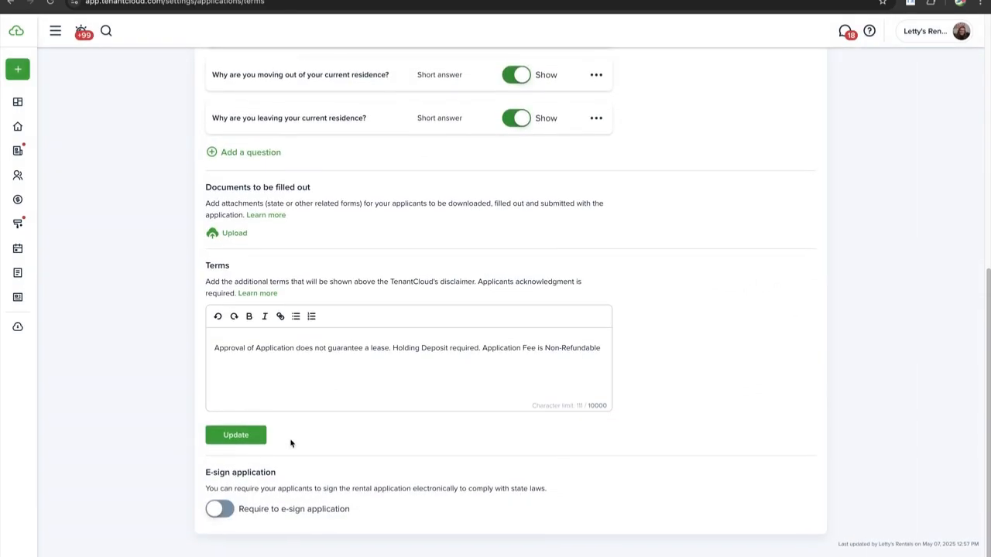
scroll(291, 444, "up", 1)
scroll(291, 444, "down", 1)
left_click(227, 510)
left_click_drag(203, 473, 361, 511)
left_click(359, 514)
Glance at the Online application and Form configuration tabs, then go back via the Settings breadcrumb
scroll(359, 511, "up", 6)
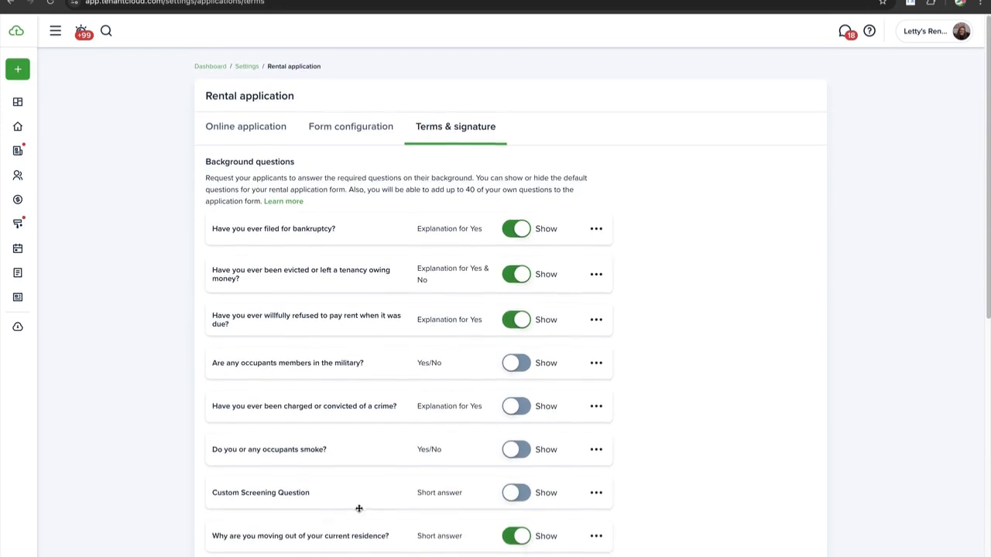
scroll(359, 508, "down", 6)
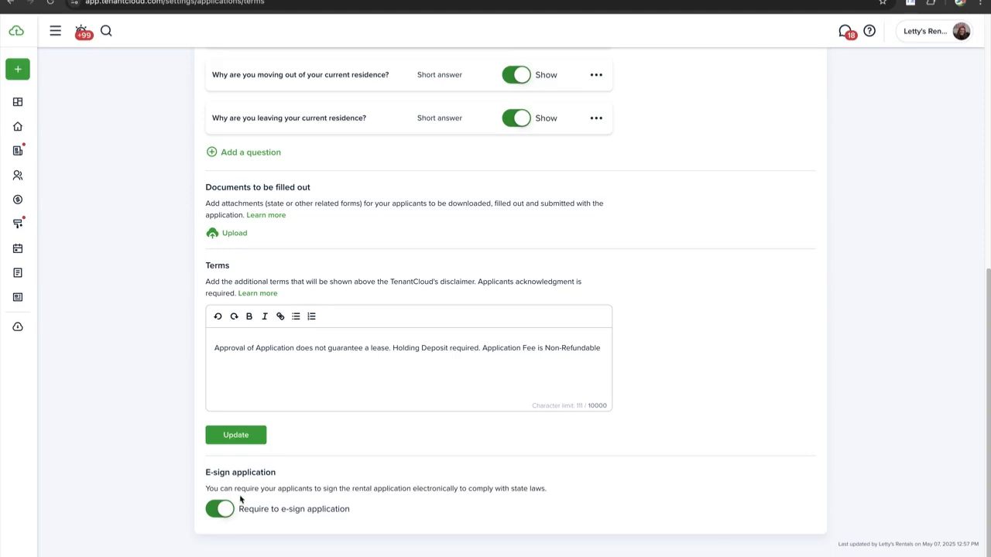
scroll(345, 216, "up", 10)
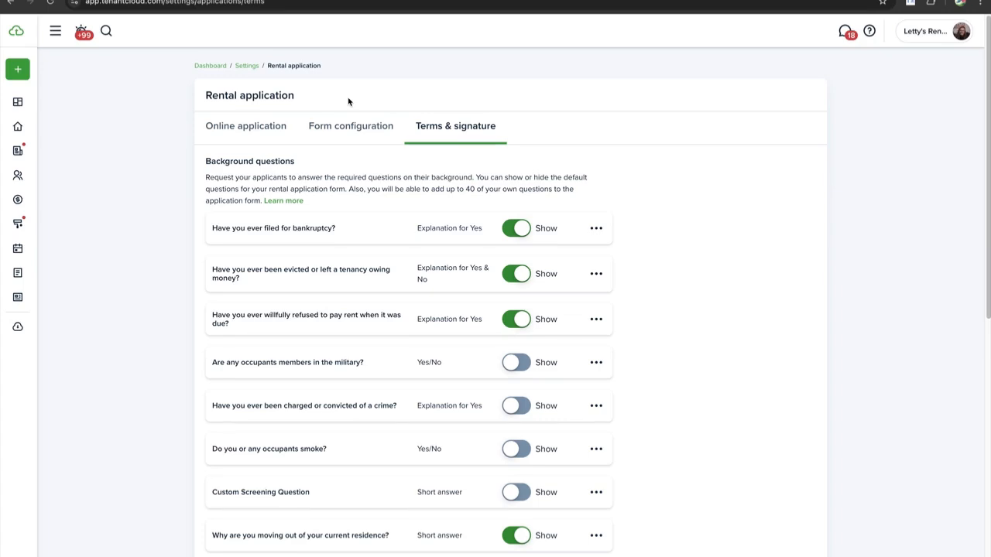
scroll(306, 101, "down", 10)
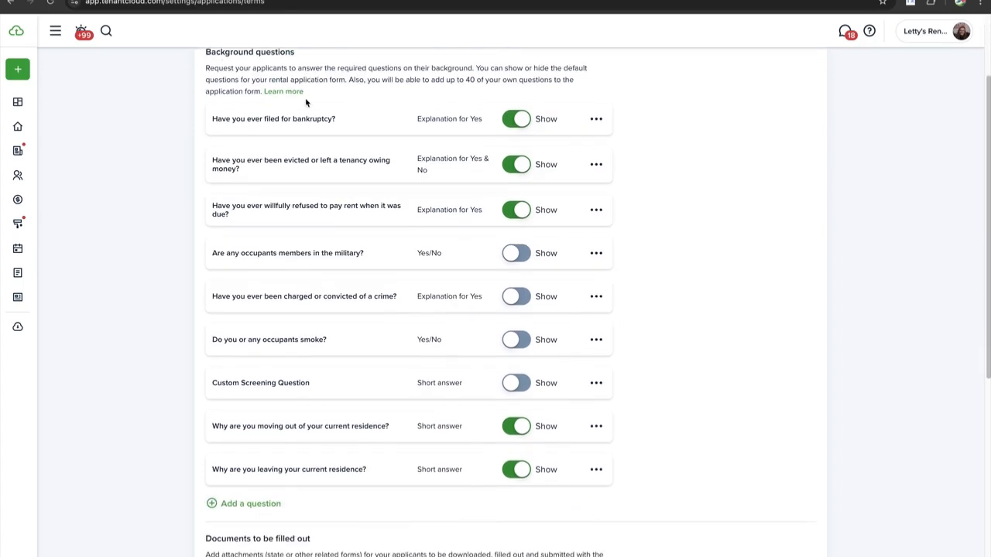
scroll(306, 101, "up", 10)
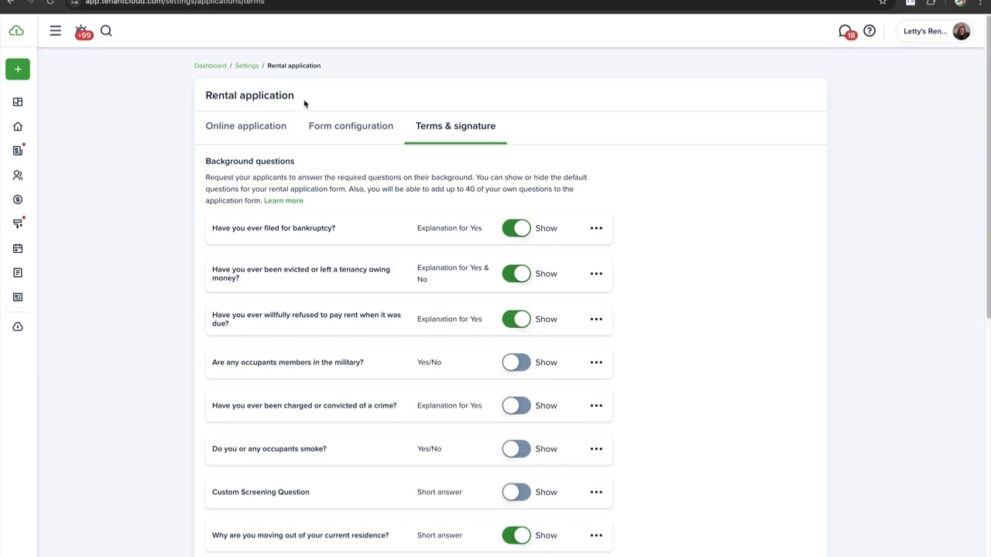
left_click(272, 130)
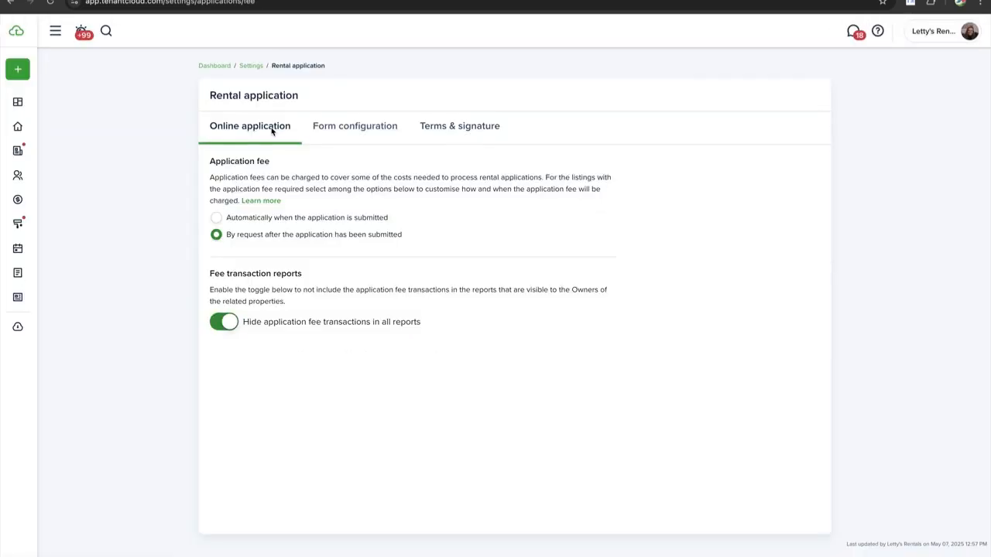
left_click(357, 131)
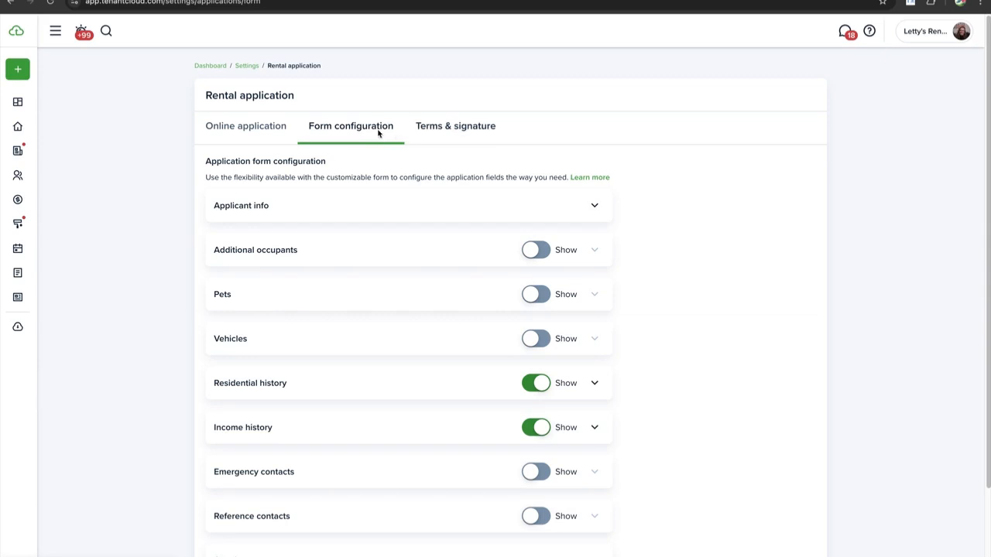
left_click(247, 67)
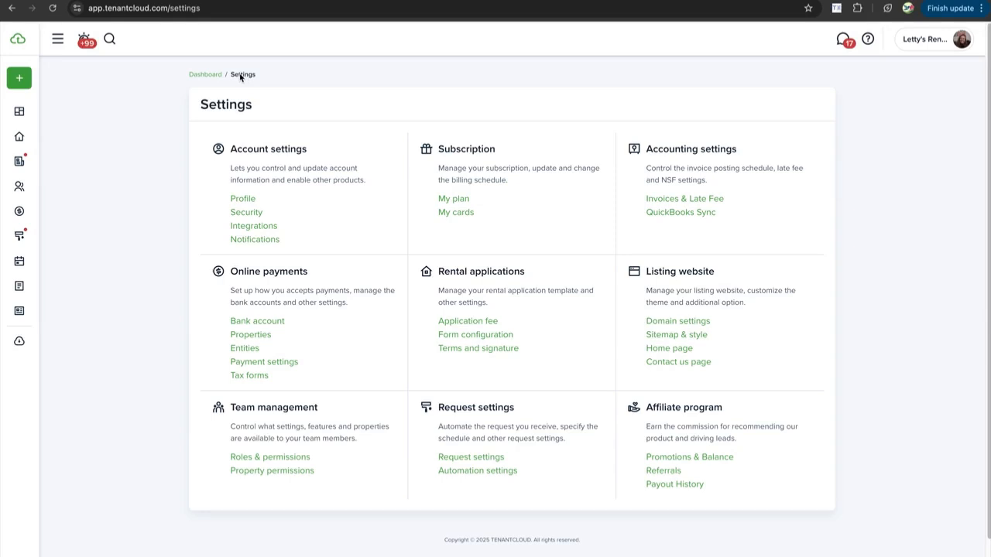
Open Listing website Domain settings, deactivate the site with confirmation, then reactivate it
left_click(660, 323)
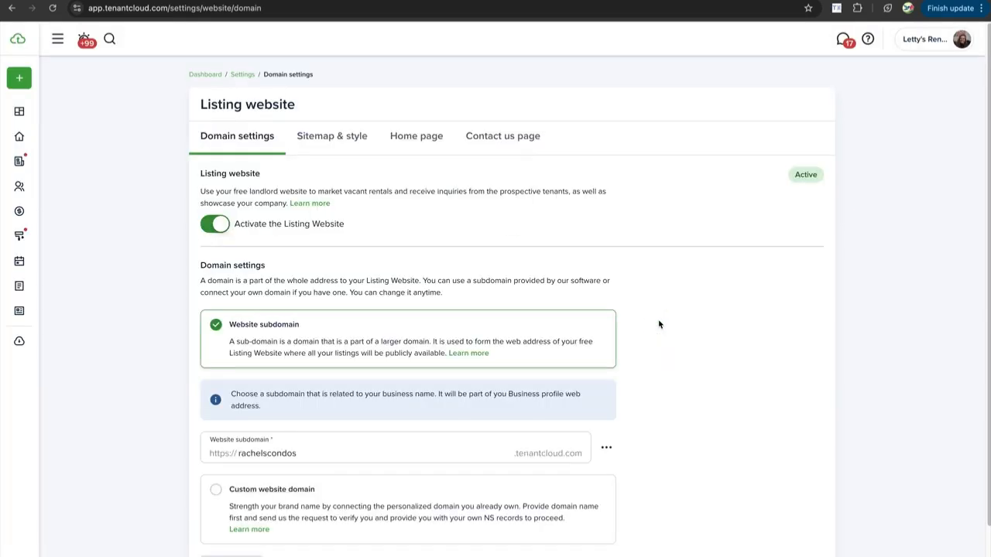
left_click(219, 228)
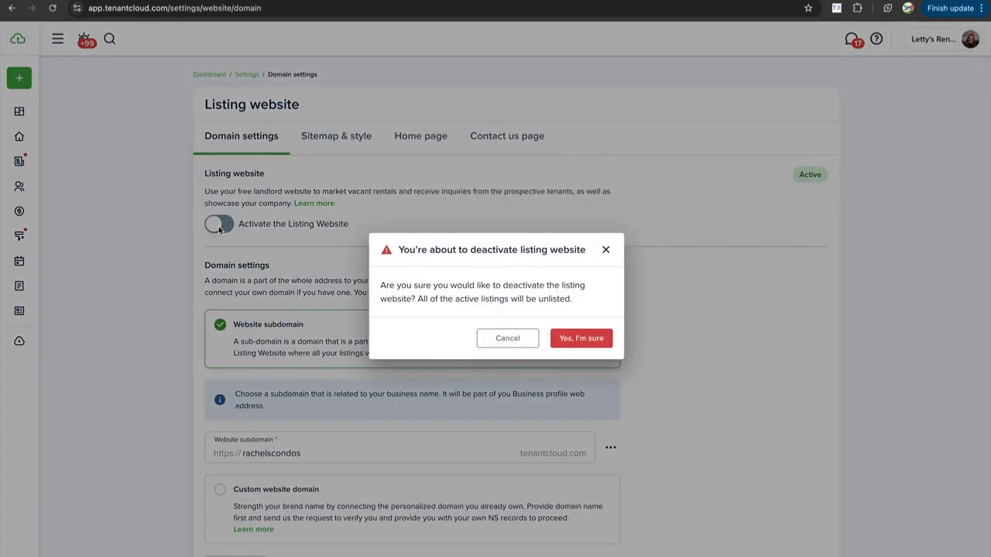
left_click(608, 338)
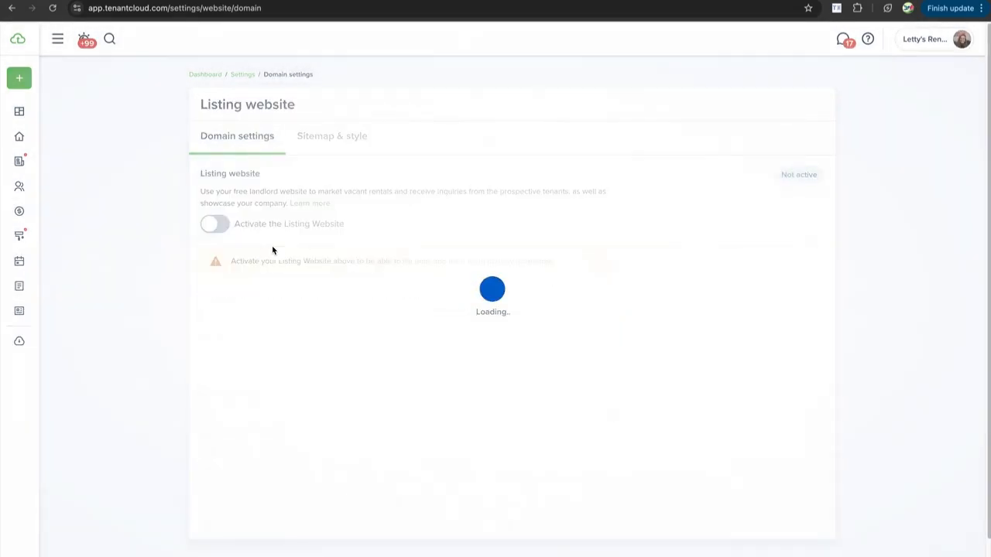
left_click(221, 226)
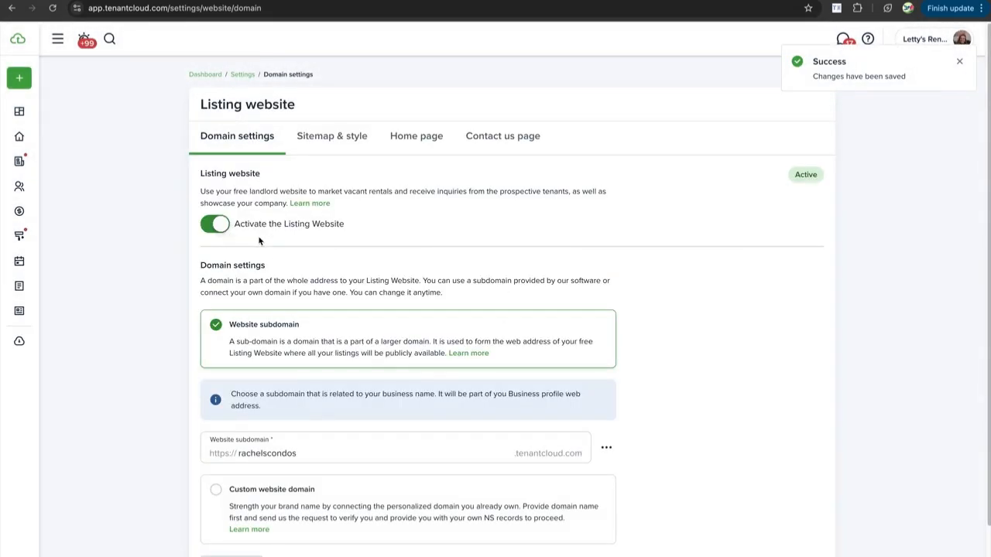
scroll(263, 263, "down", 1)
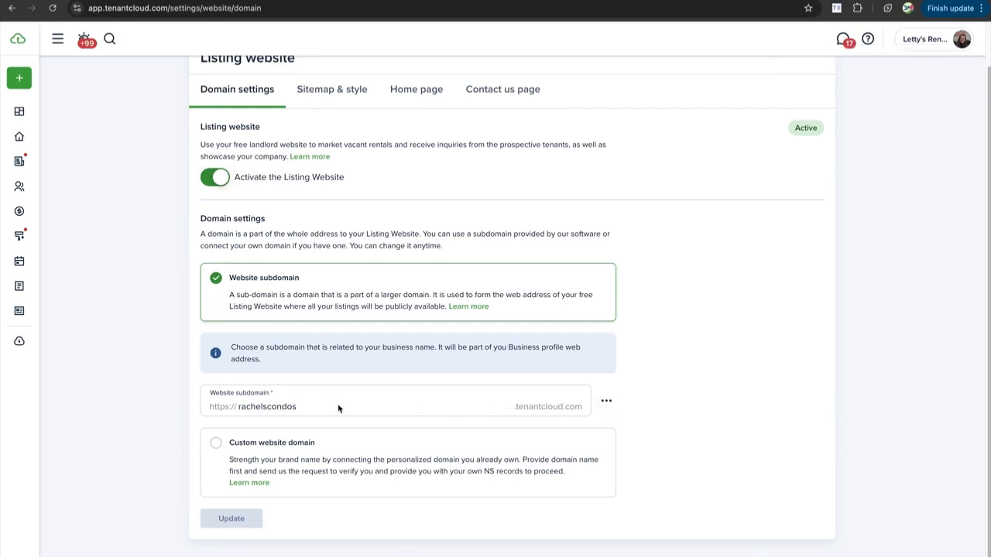
left_click_drag(305, 408, 242, 410)
Copy the listing website's subdomain link from its options menu
left_click(288, 410)
left_click(606, 401)
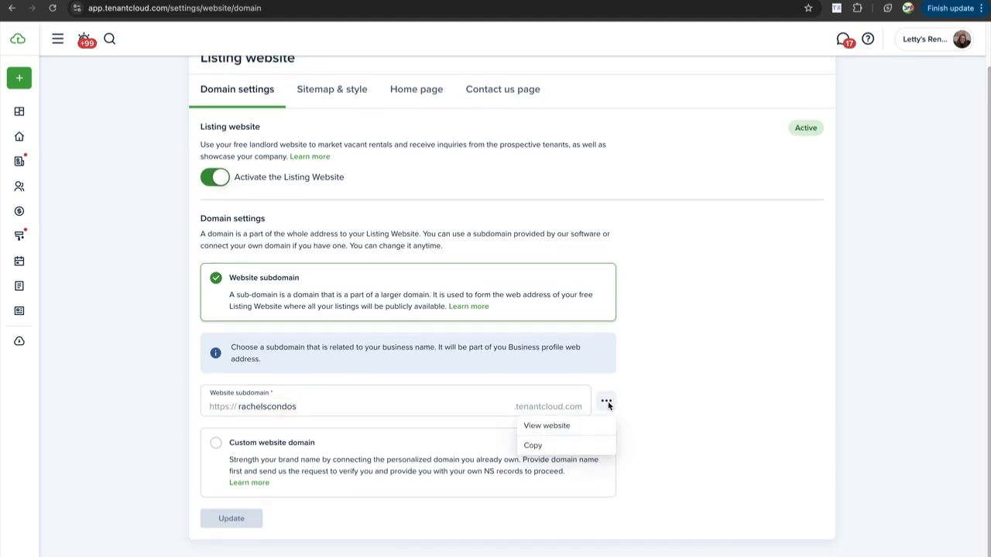
left_click(561, 449)
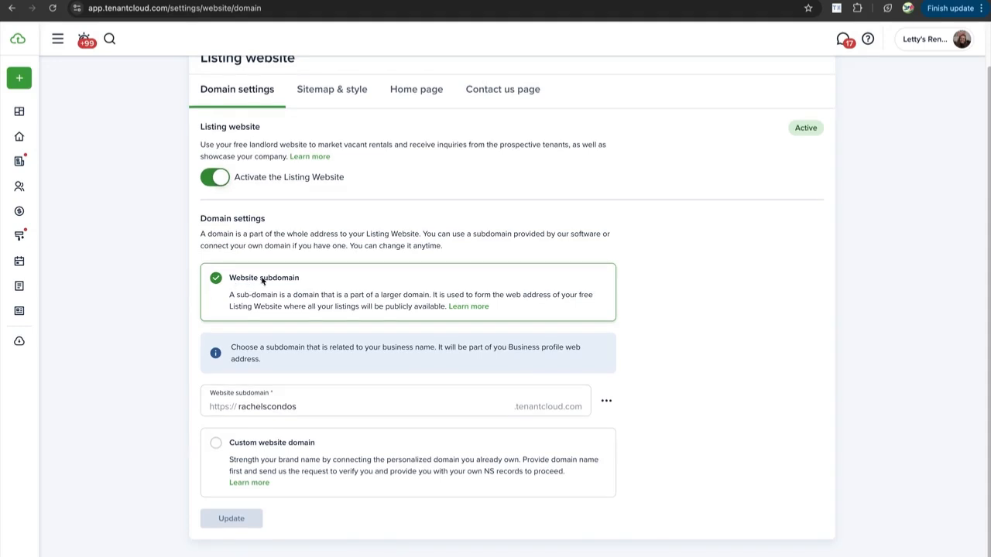
Select Custom website domain and put the cursor in the Your custom domain field
left_click(217, 444)
scroll(279, 438, "down", 1)
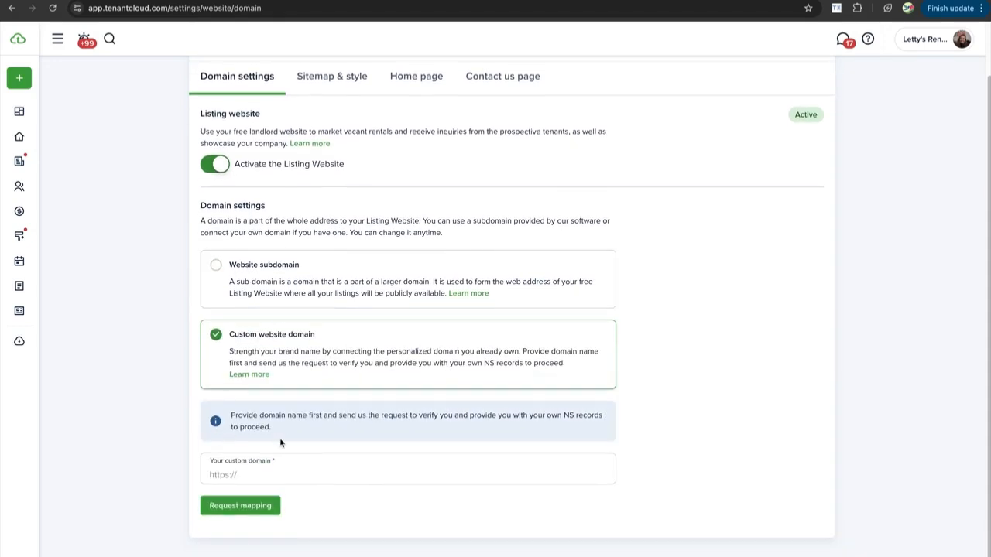
left_click(269, 482)
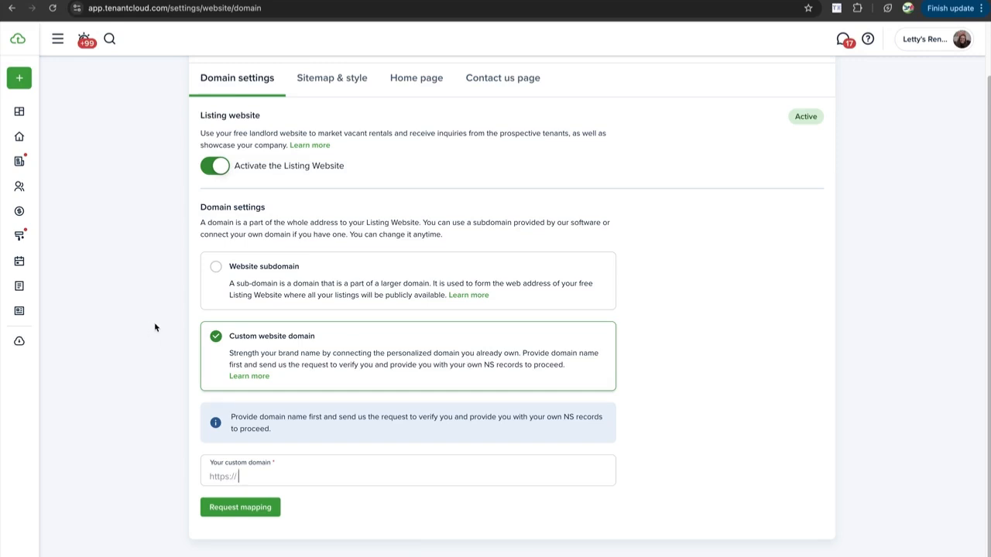
Move from Domain settings to the listing website's Sitemap & style tab
scroll(106, 156, "down", 1)
scroll(116, 166, "up", 1)
scroll(294, 207, "up", 1)
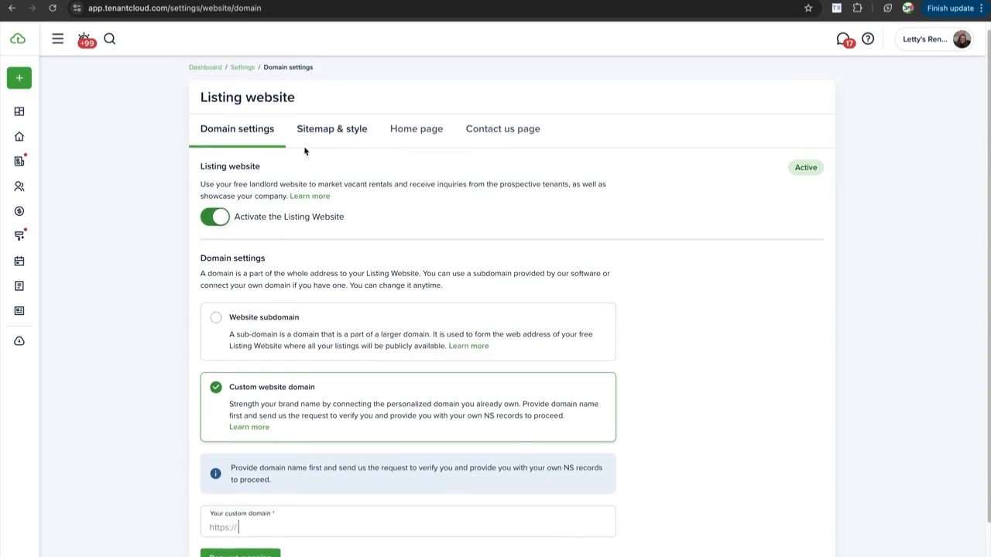
left_click(313, 128)
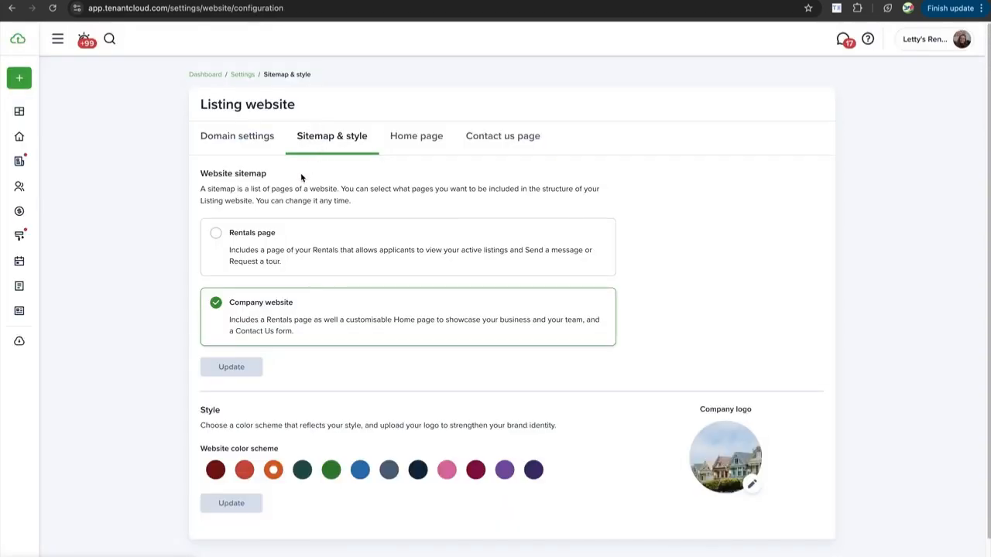
Save the Rentals page sitemap, then switch back and save Company website
scroll(256, 217, "down", 1)
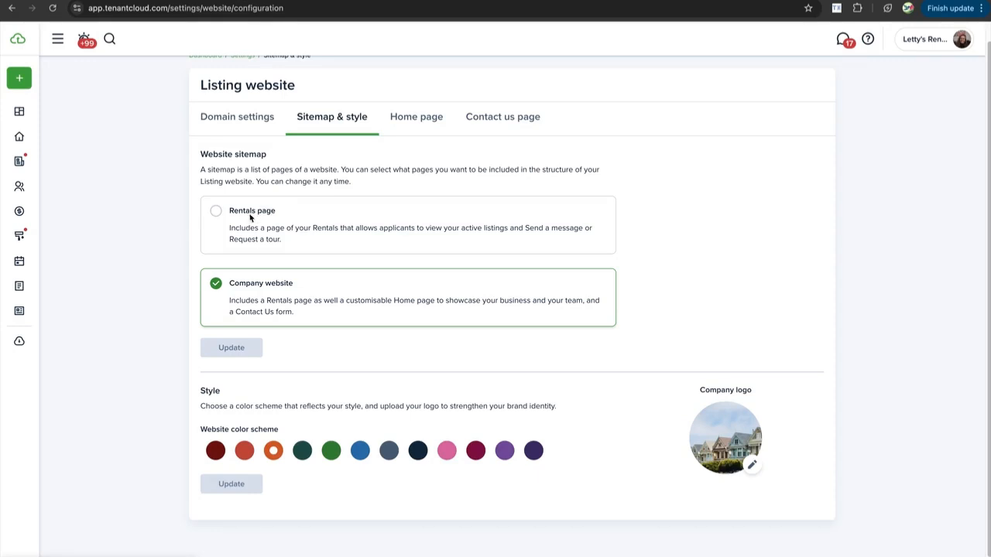
left_click(254, 216)
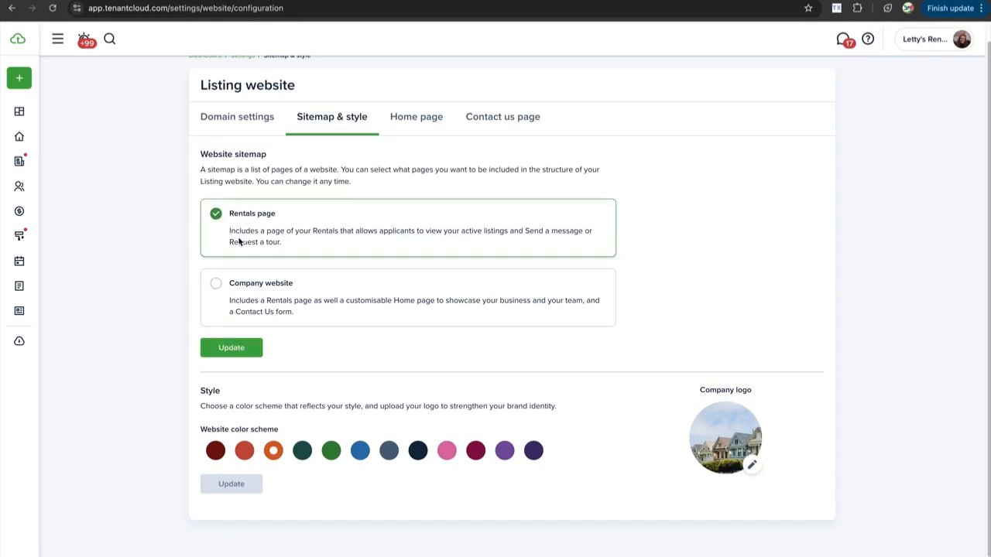
left_click(230, 349)
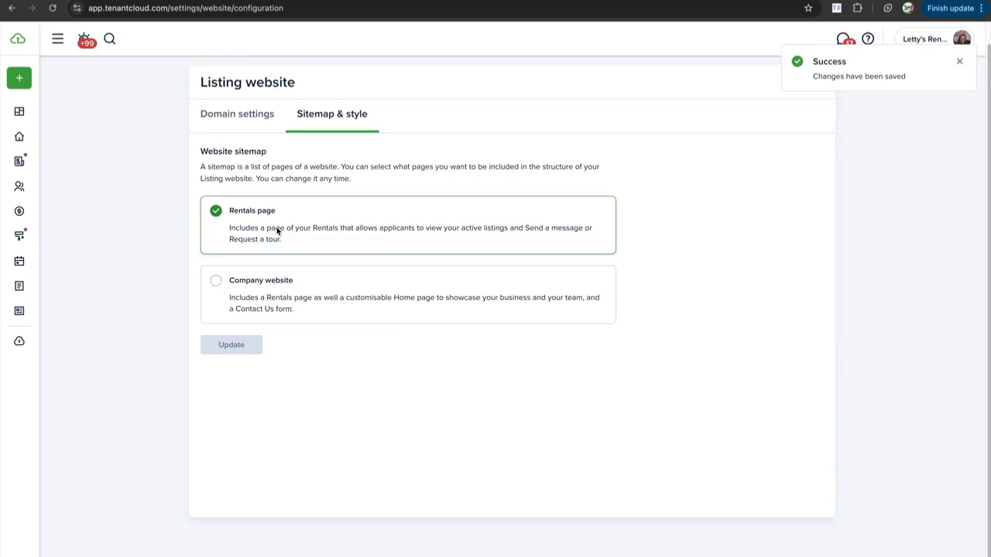
scroll(277, 234, "up", 1)
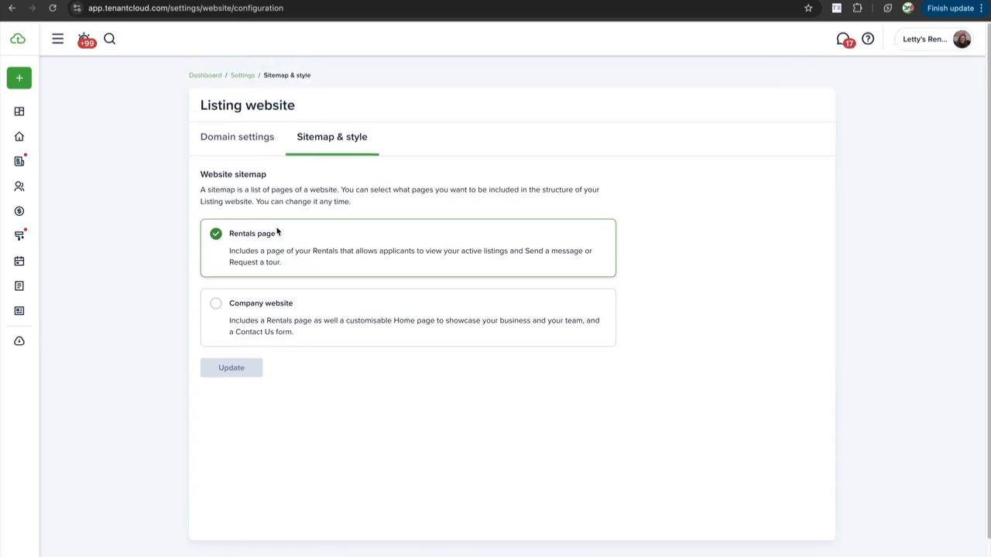
scroll(259, 253, "down", 1)
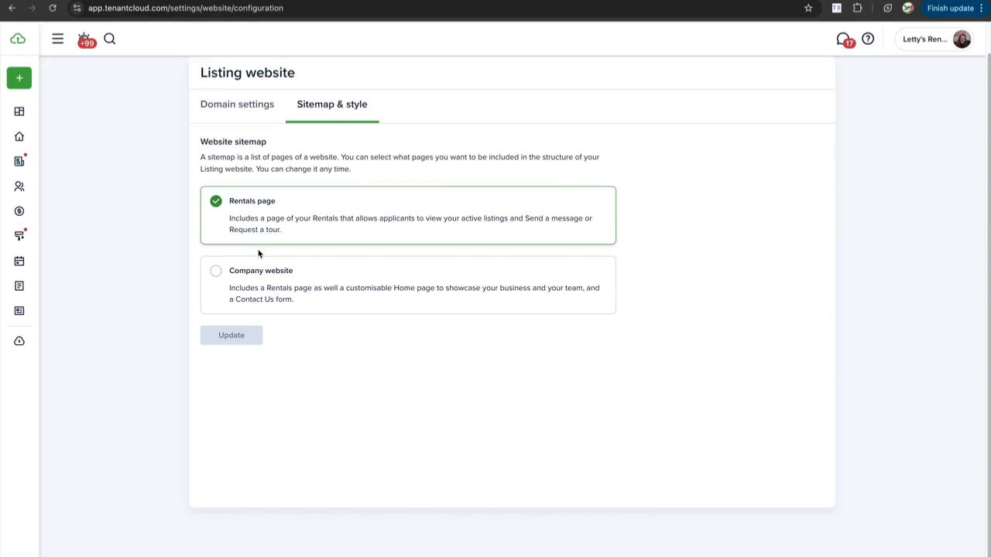
left_click(218, 272)
left_click(227, 336)
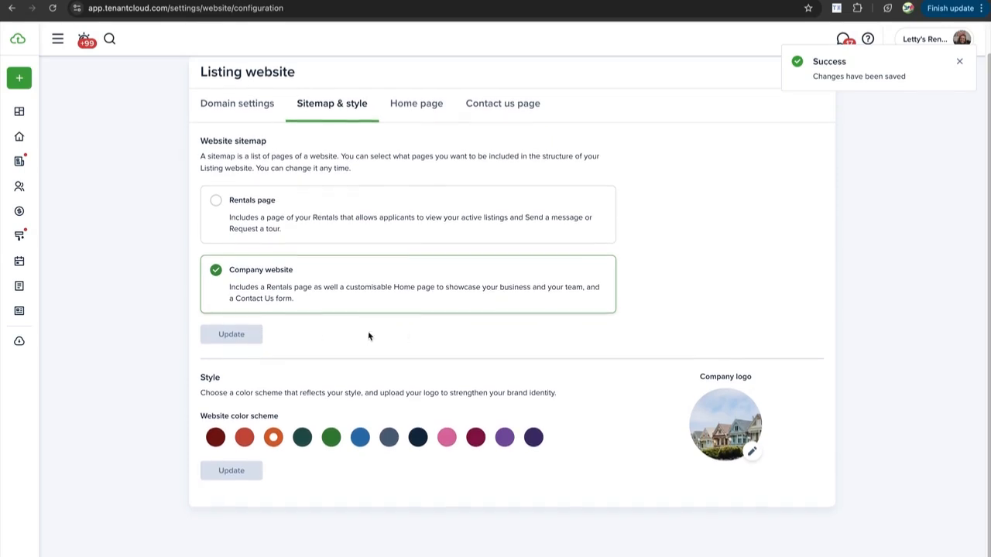
Save the purple website colour scheme and look at the Home page settings
left_click(504, 438)
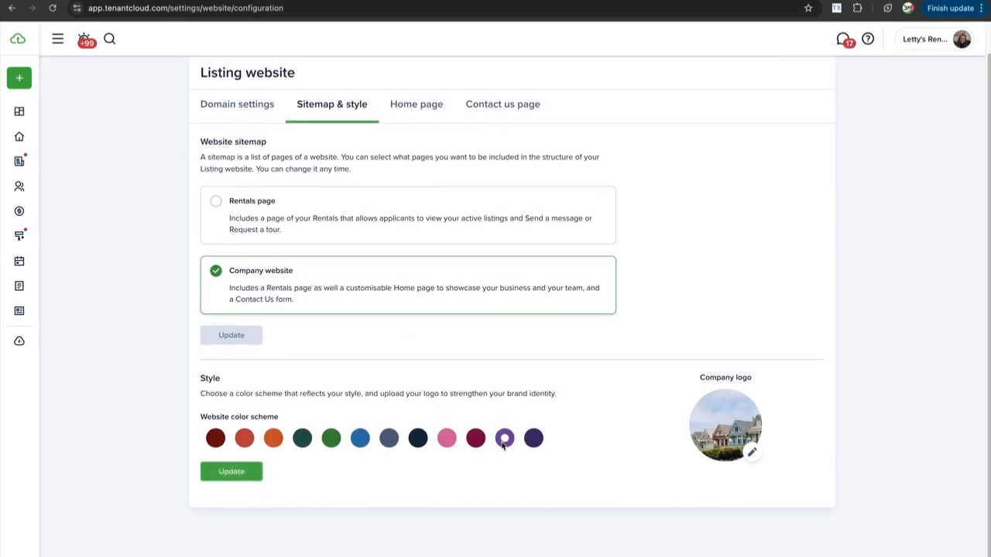
left_click(246, 470)
left_click(408, 106)
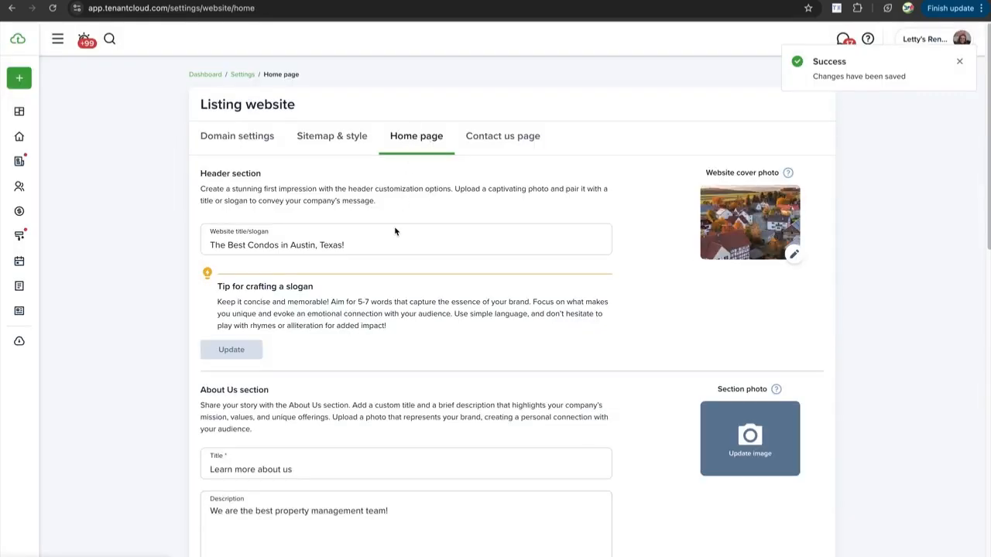
scroll(394, 231, "down", 1)
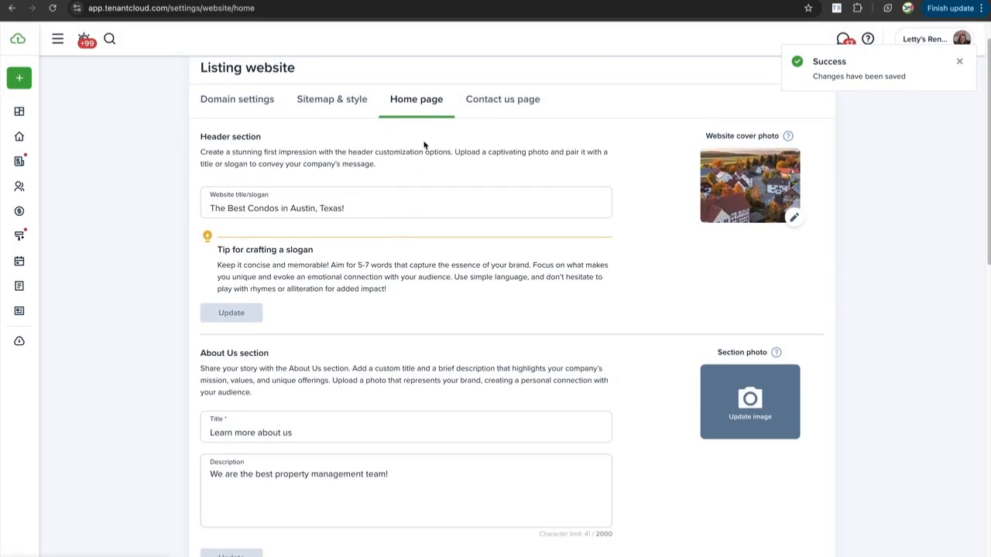
Toggle the sitemap to Rentals page and back to Company website, then open Home page
left_click(334, 105)
left_click(245, 235)
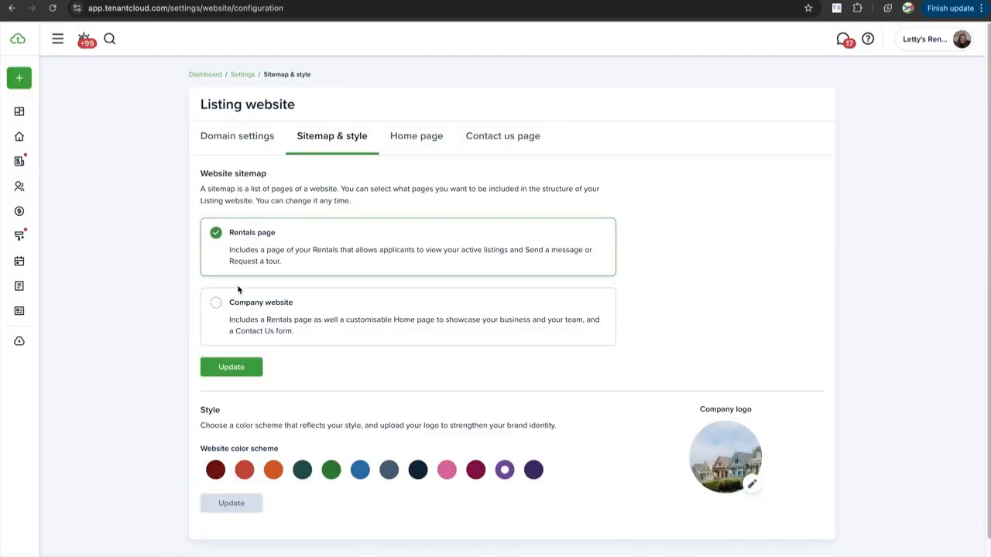
left_click(231, 366)
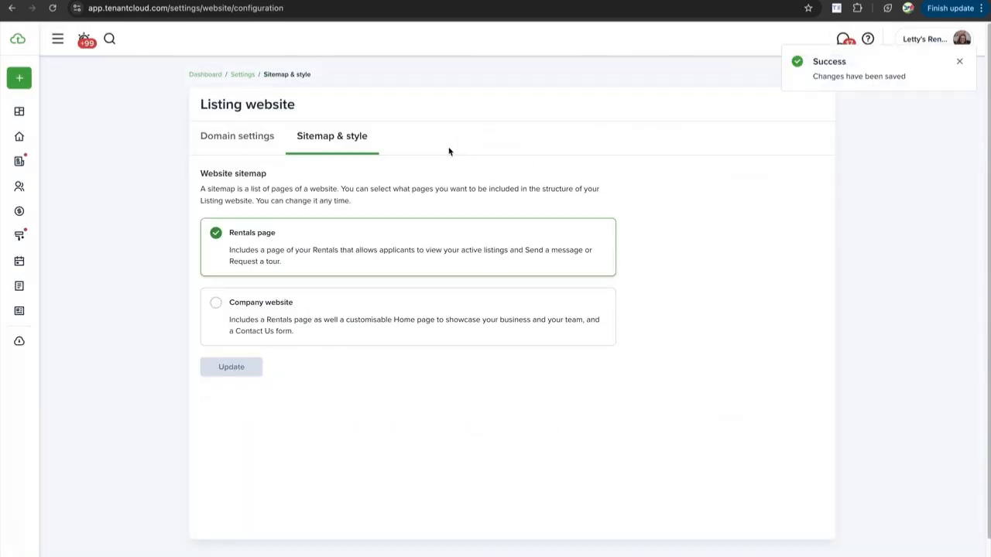
left_click(274, 304)
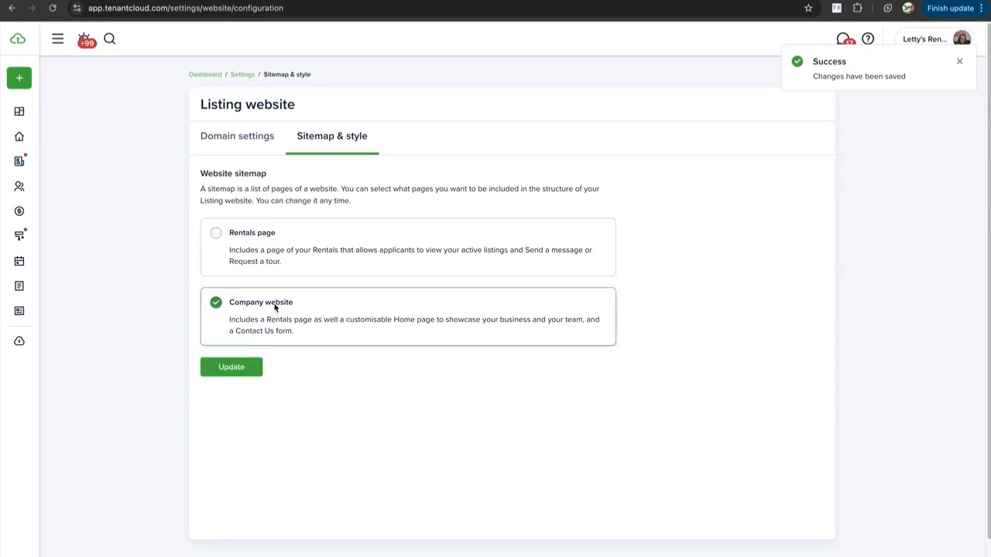
left_click(228, 368)
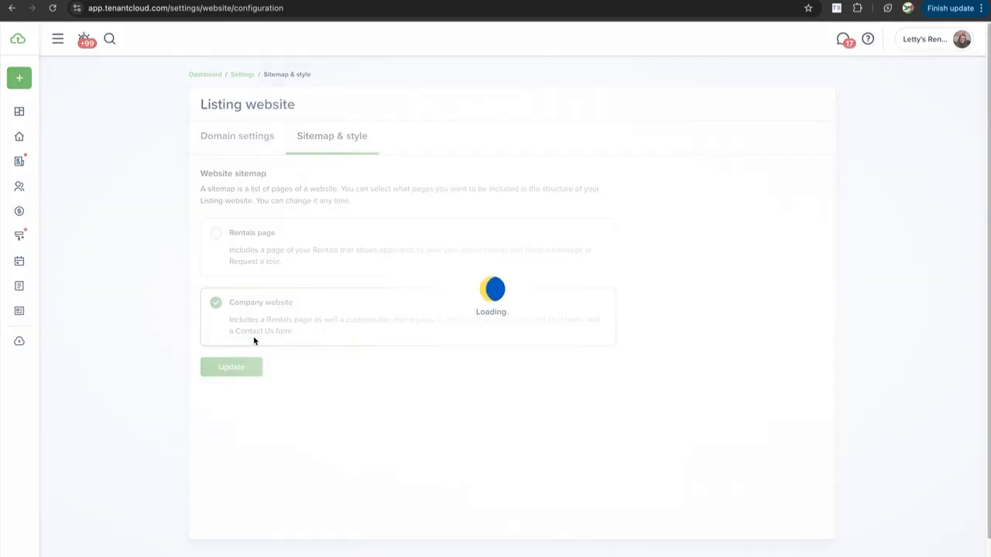
left_click(414, 140)
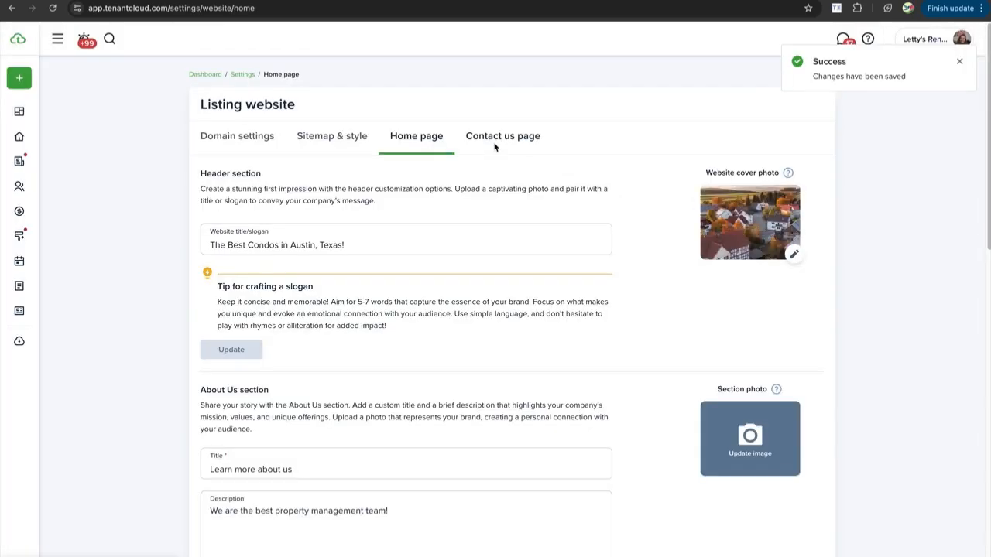
scroll(376, 229, "down", 4)
scroll(377, 230, "up", 4)
scroll(316, 247, "down", 1)
scroll(316, 246, "down", 1)
left_click_drag(354, 224, 220, 223)
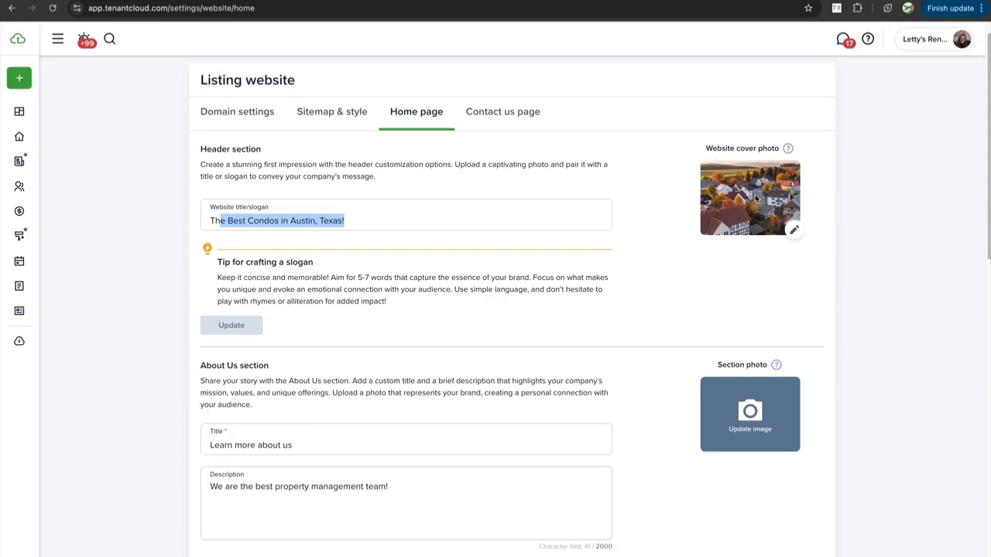
left_click(708, 288)
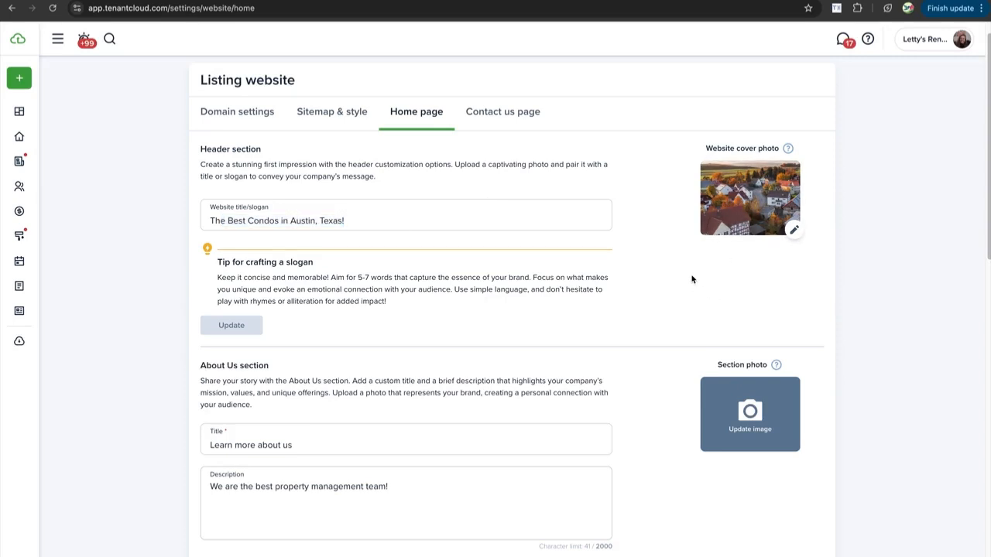
scroll(692, 280, "down", 1)
scroll(294, 239, "down", 2)
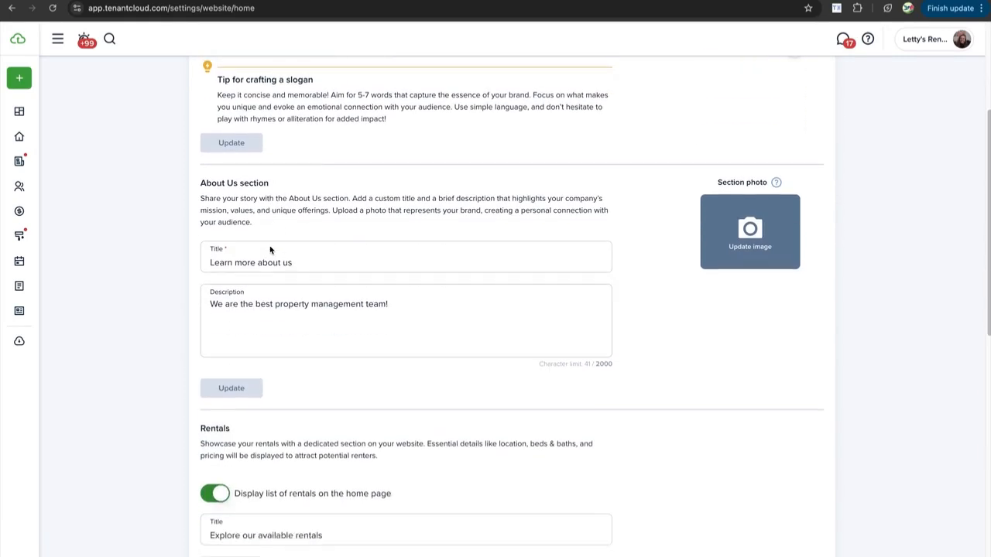
scroll(342, 100, "down", 1)
scroll(342, 101, "up", 1)
scroll(342, 100, "down", 1)
scroll(301, 238, "down", 1)
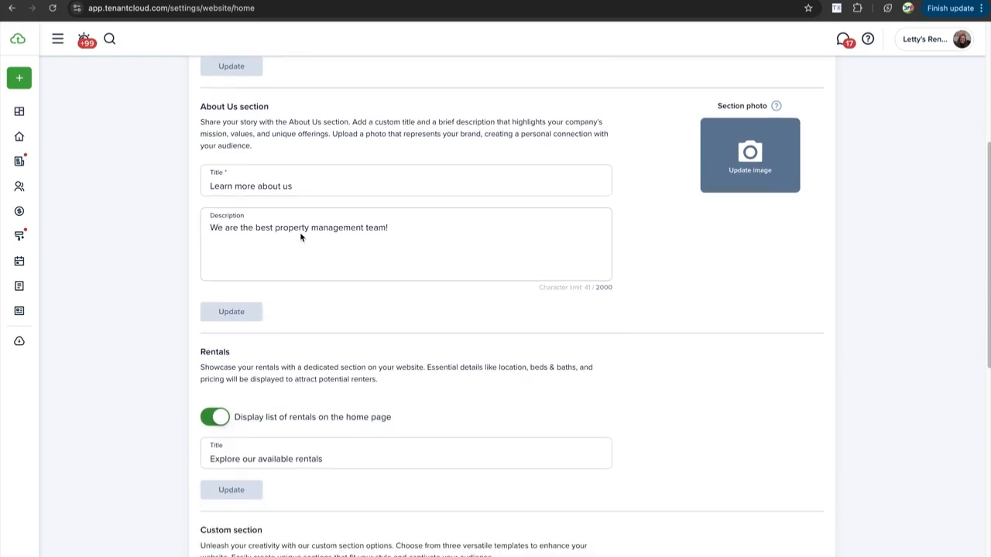
scroll(303, 189, "down", 1)
scroll(305, 217, "down", 1)
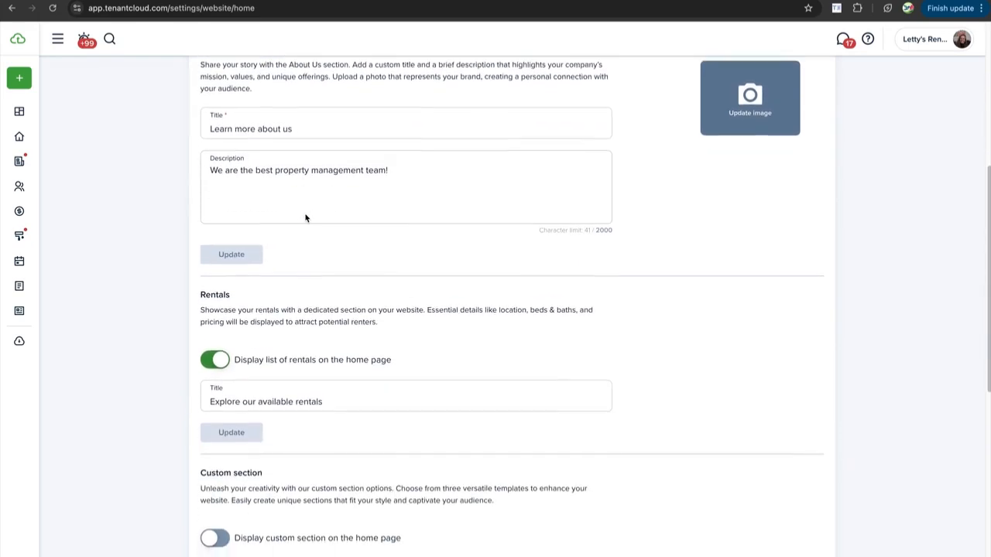
scroll(305, 218, "down", 1)
scroll(305, 218, "up", 6)
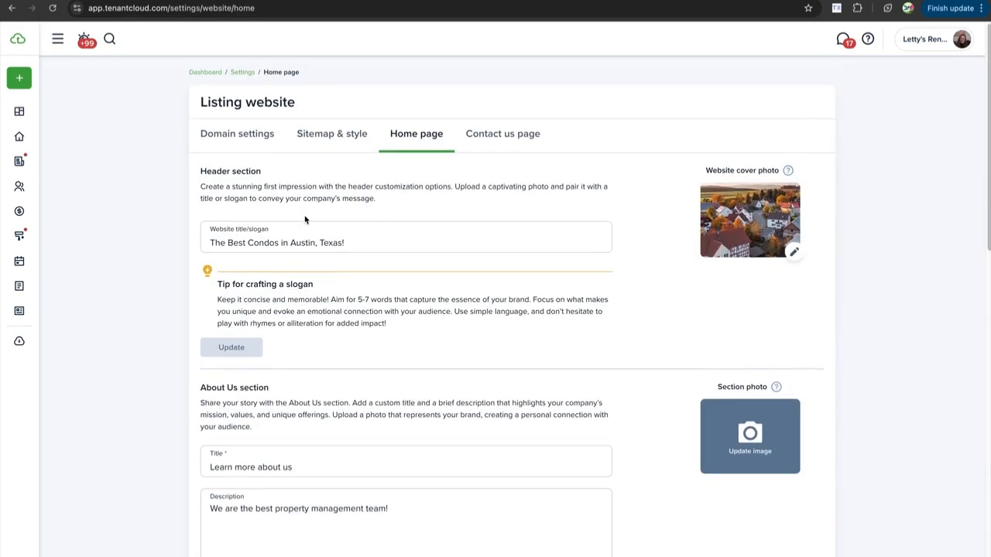
scroll(305, 217, "down", 3)
scroll(305, 217, "down", 5)
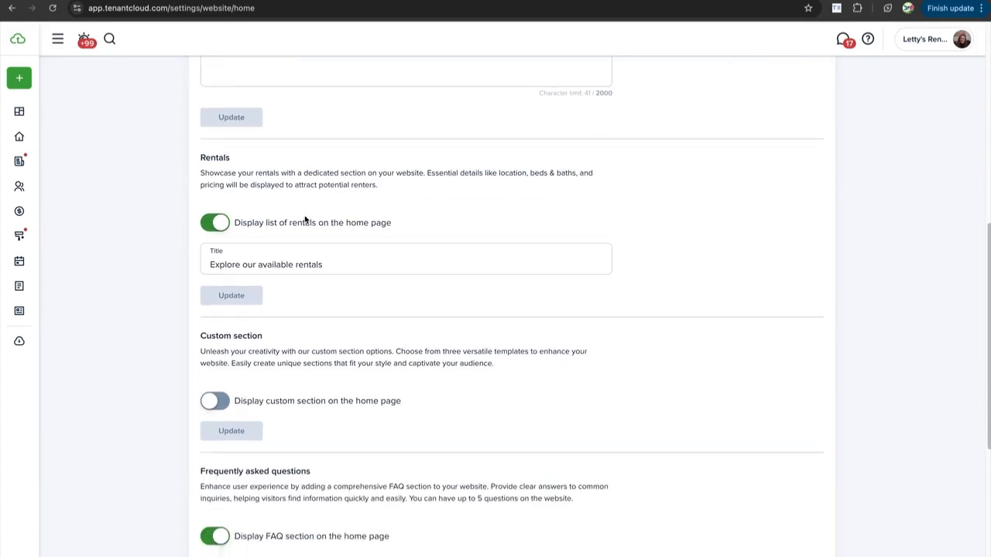
scroll(305, 219, "down", 1)
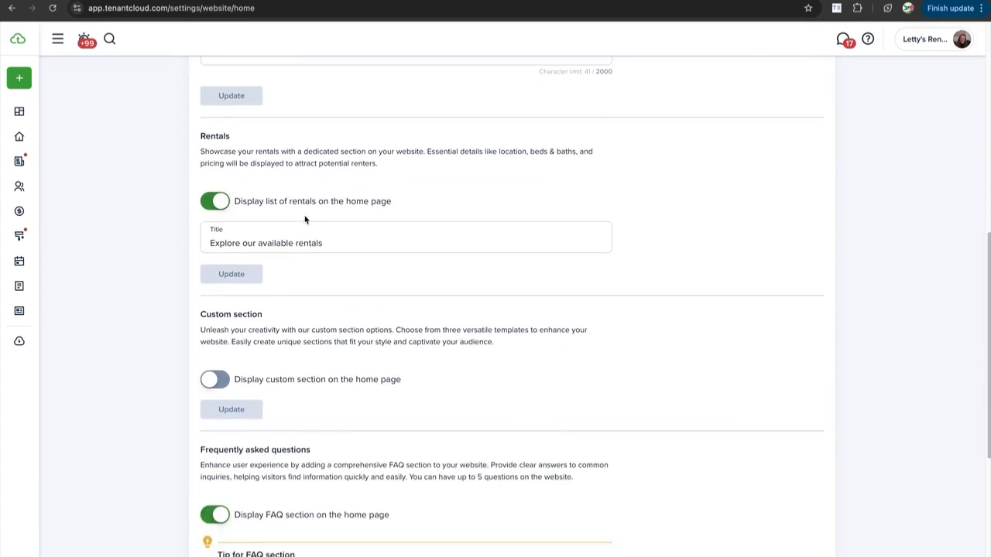
scroll(266, 268, "down", 3)
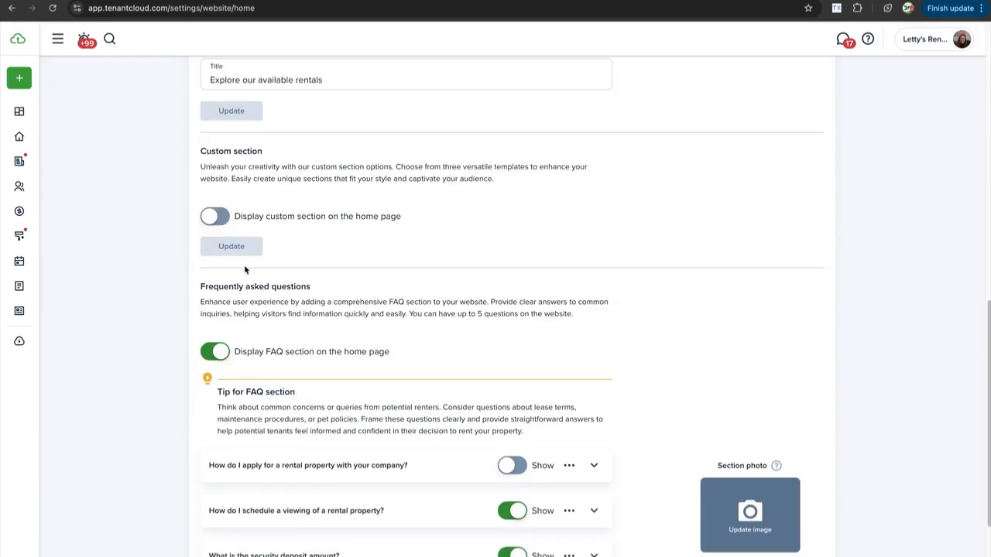
Show a custom section on the home page using the Text block & gallery template
left_click(224, 218)
scroll(307, 283, "down", 1)
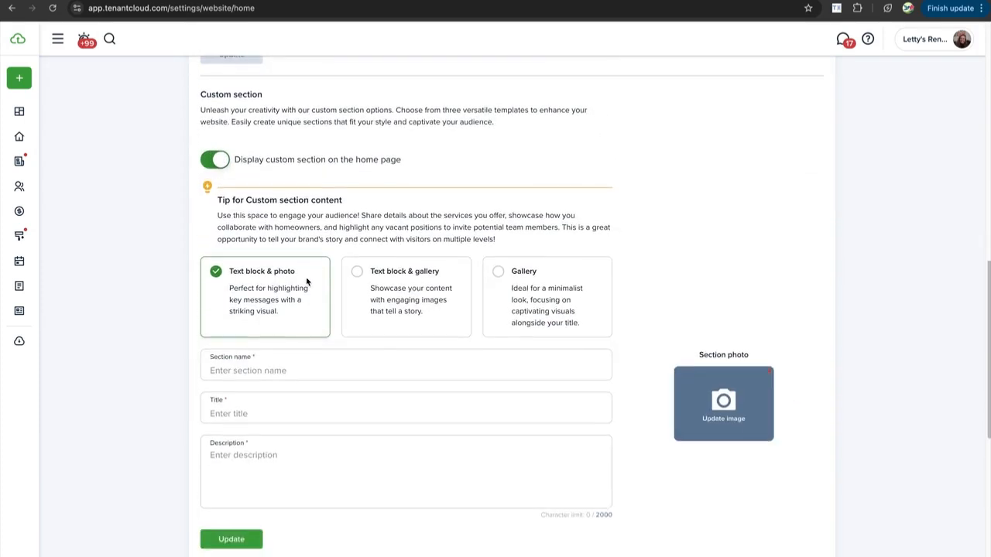
left_click(396, 296)
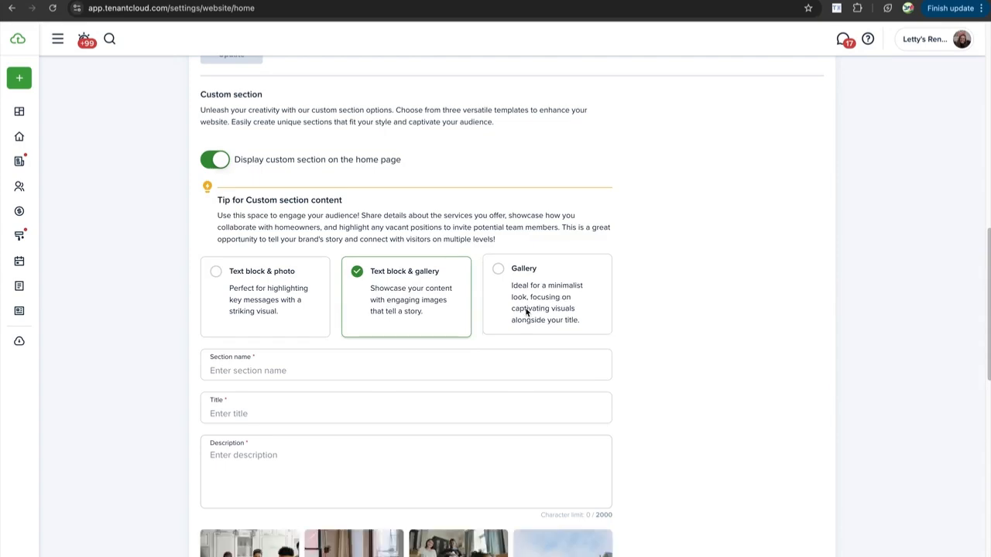
scroll(495, 309, "down", 4)
scroll(422, 288, "up", 4)
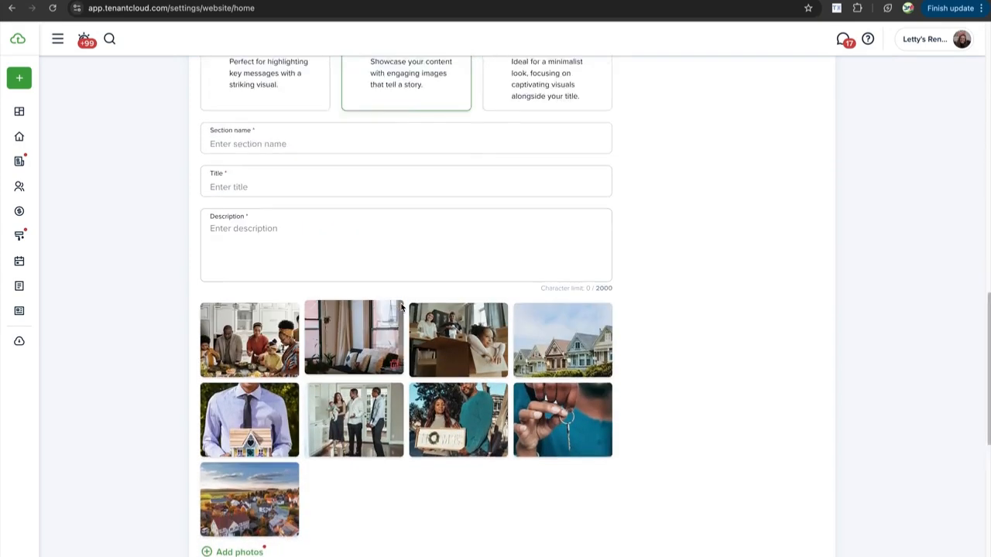
Switch the custom section to the Gallery template and try saving, leaving Section name and Title flagged as required
left_click(505, 271)
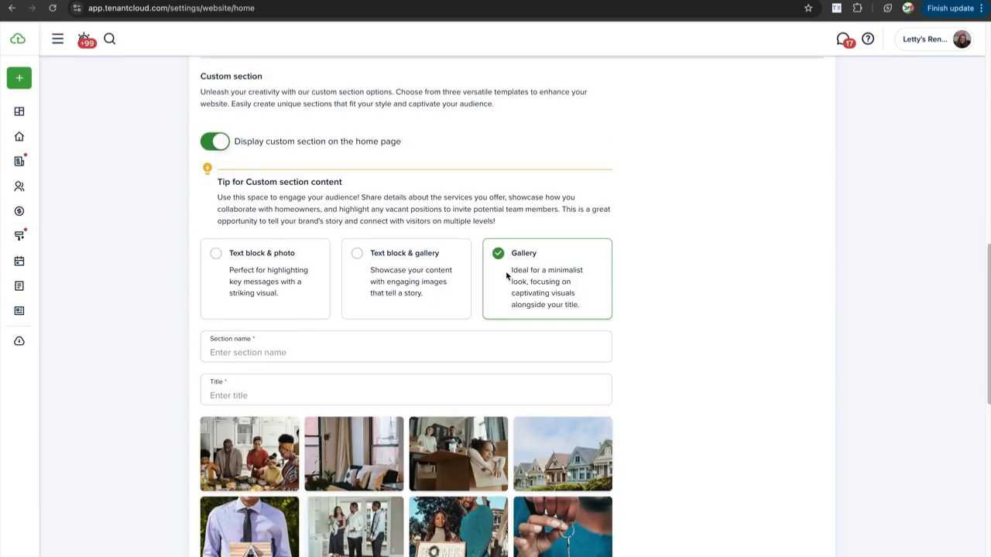
scroll(380, 356, "down", 1)
scroll(375, 382, "down", 2)
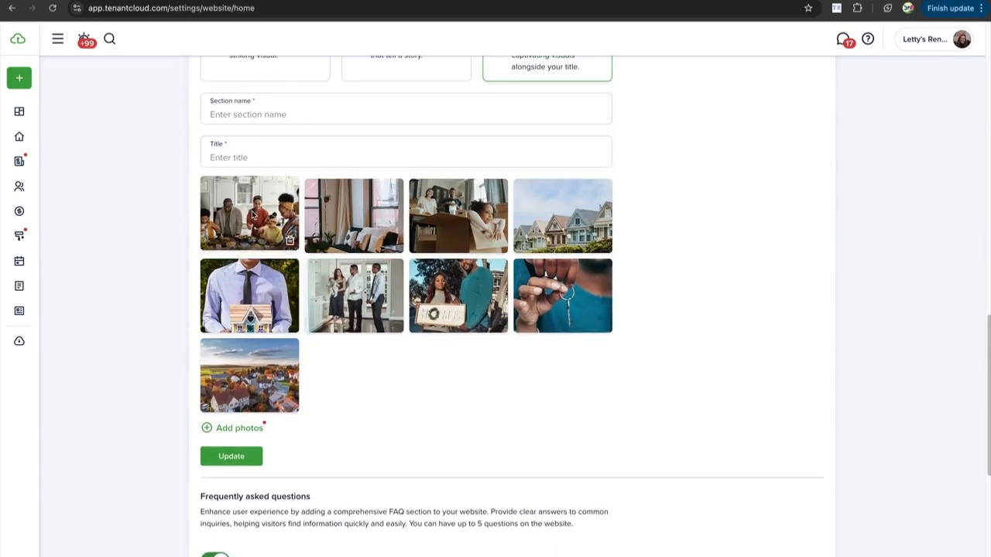
scroll(227, 335, "down", 1)
scroll(232, 310, "down", 2)
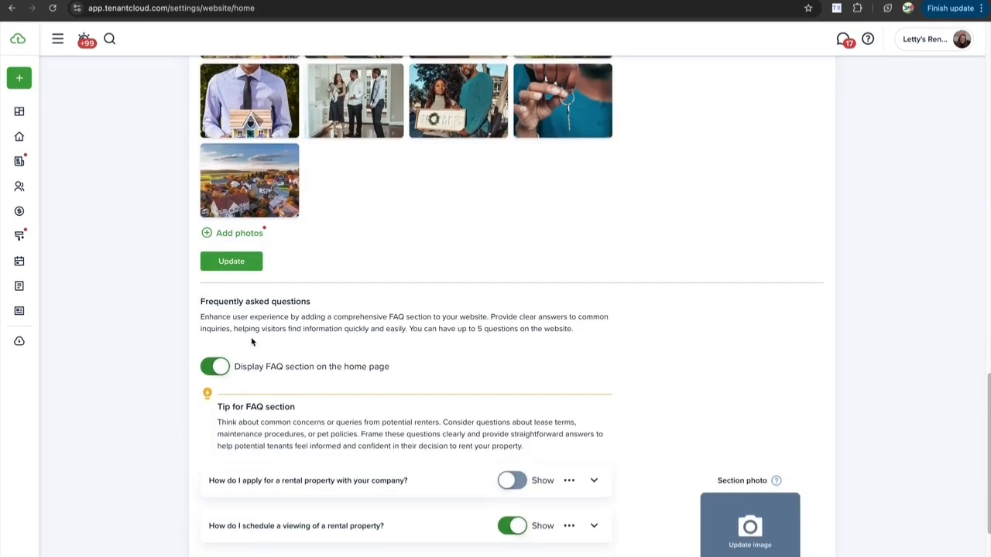
left_click(246, 235)
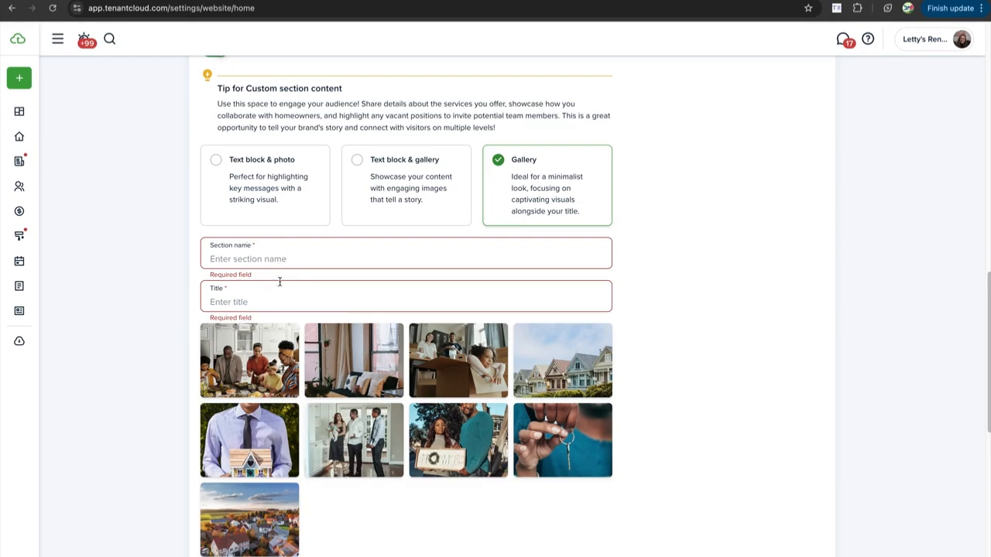
scroll(271, 298, "down", 2)
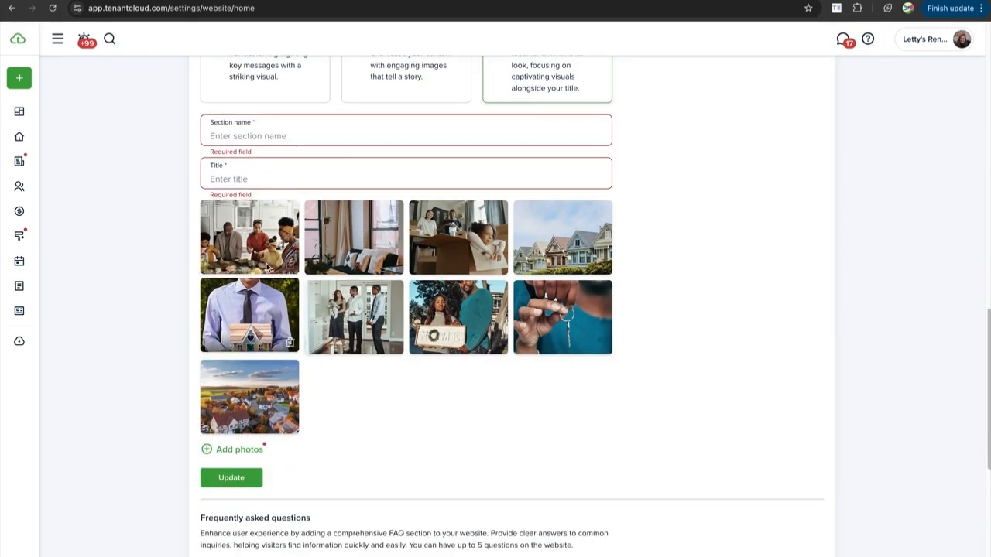
scroll(275, 178, "down", 5)
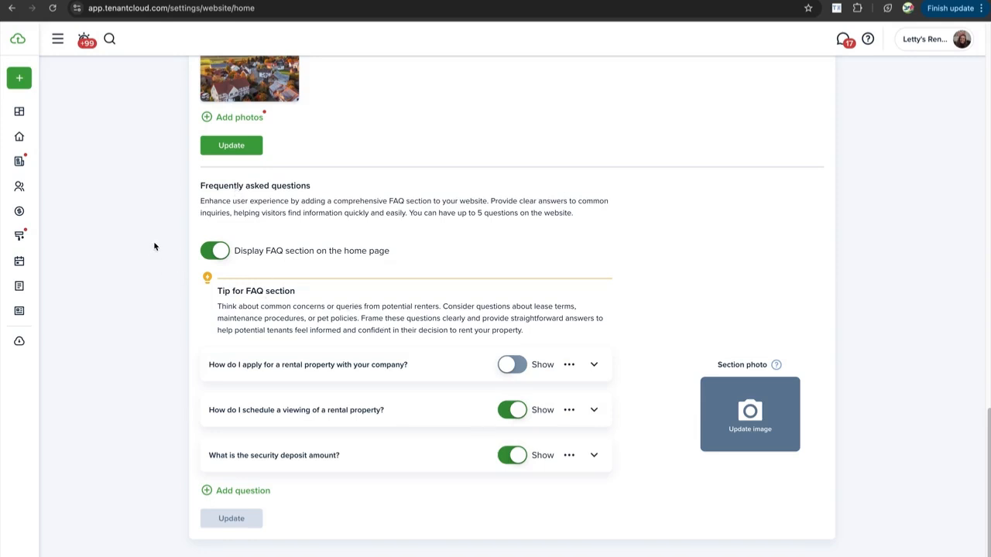
Open the Add question form and close it without creating a question
scroll(183, 277, "down", 1)
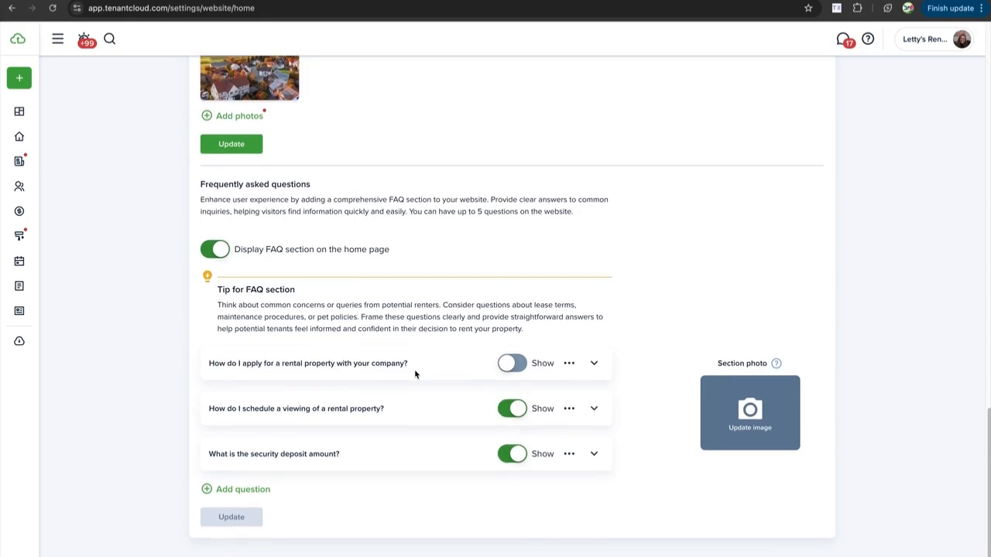
left_click(258, 492)
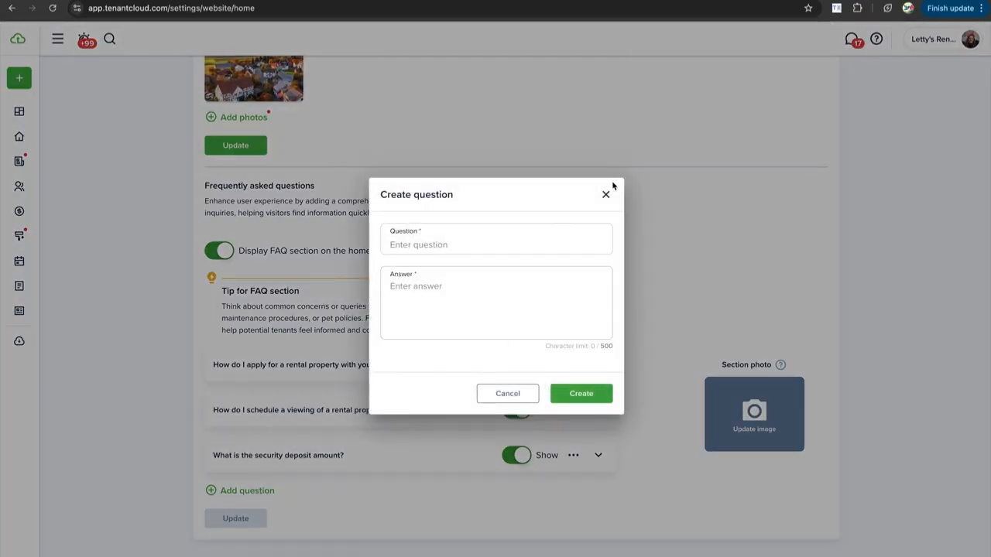
left_click(605, 194)
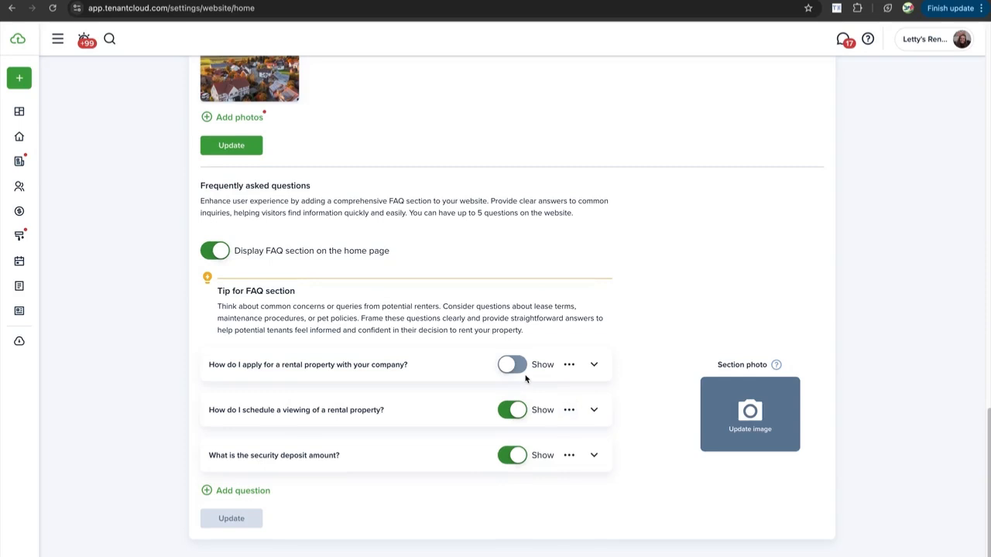
Turn on Show for the rental application FAQ question and expand it to check its answer
left_click(511, 365)
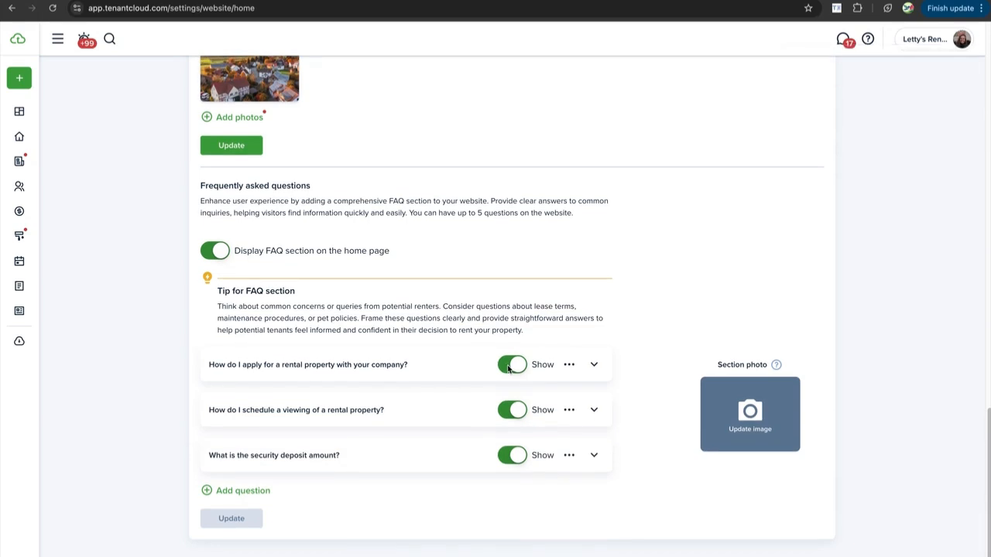
left_click(510, 368)
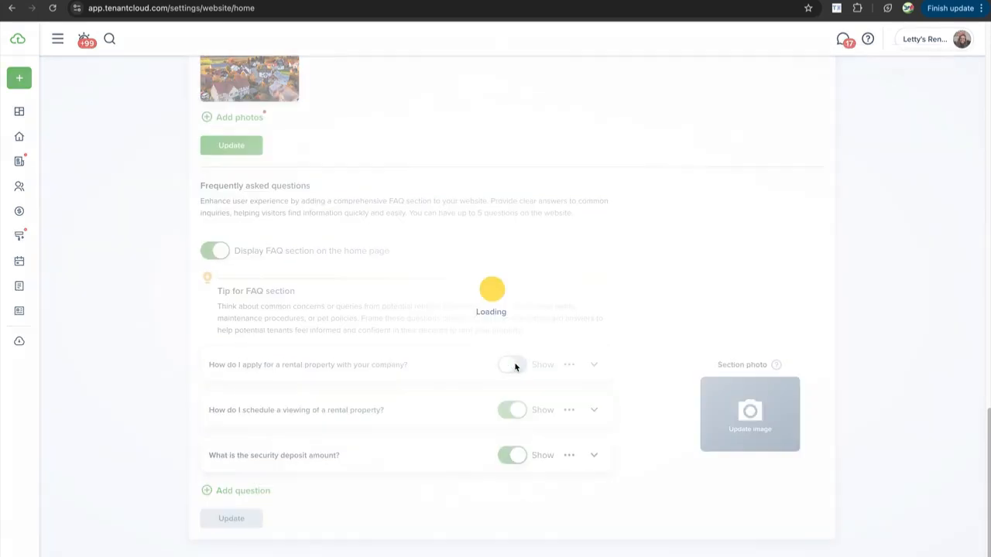
left_click(511, 367)
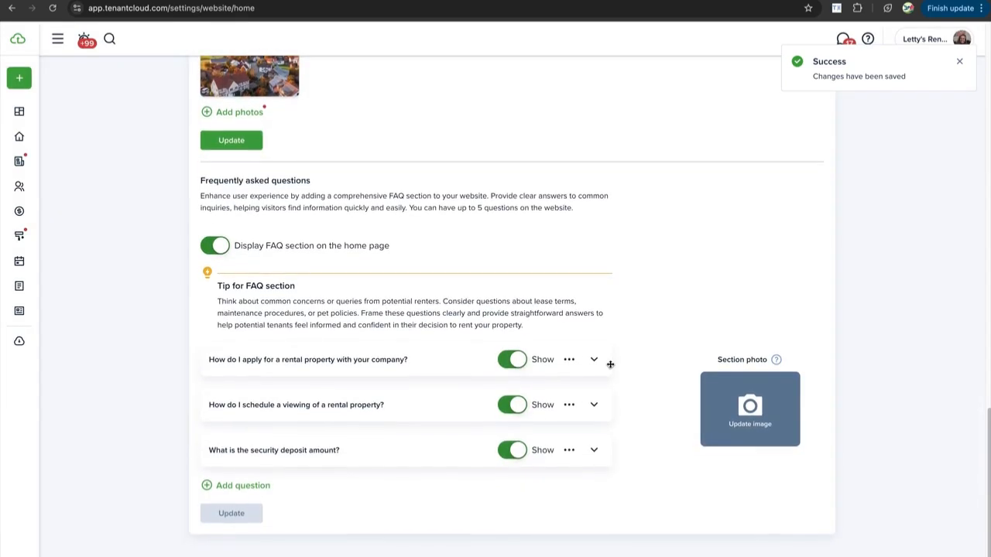
left_click(595, 367)
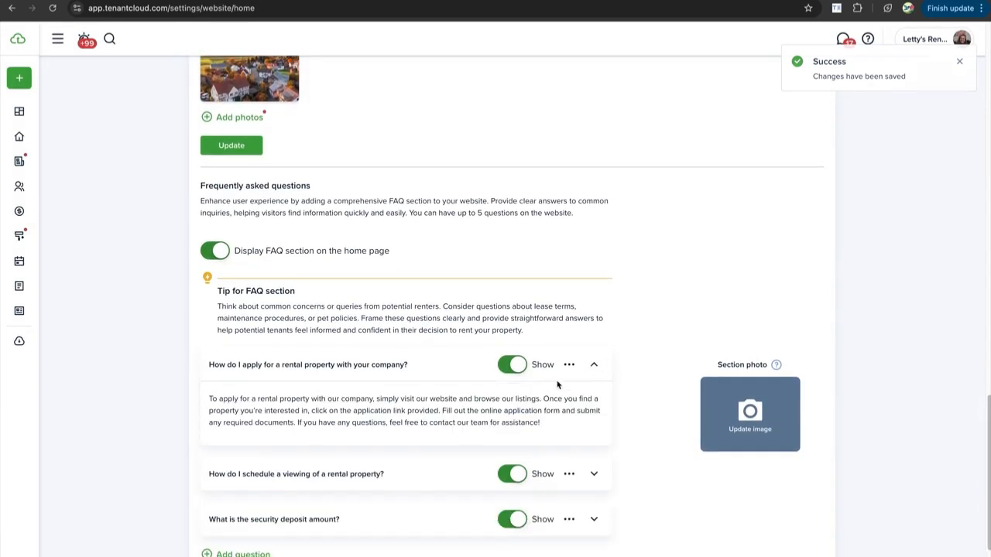
left_click(569, 365)
left_click(574, 330)
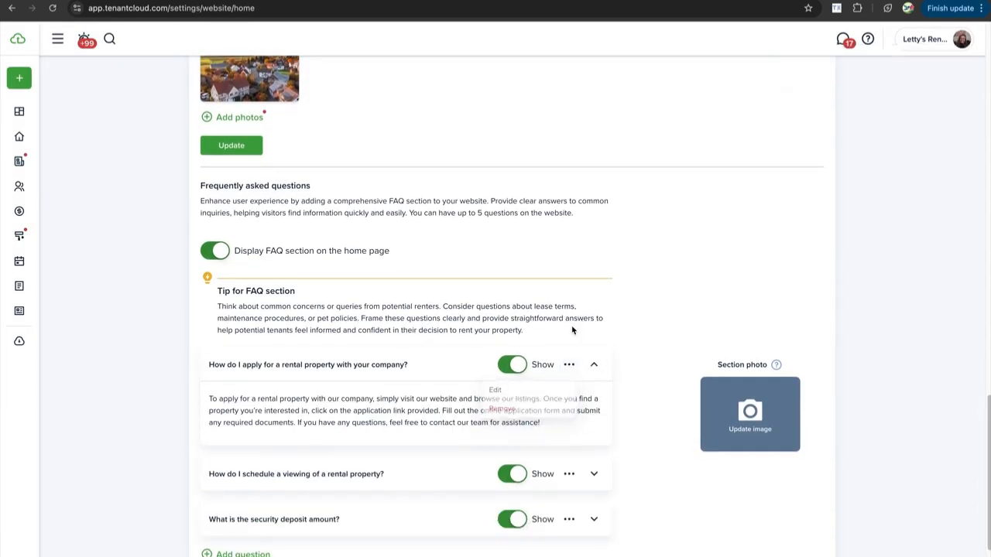
scroll(571, 333, "down", 2)
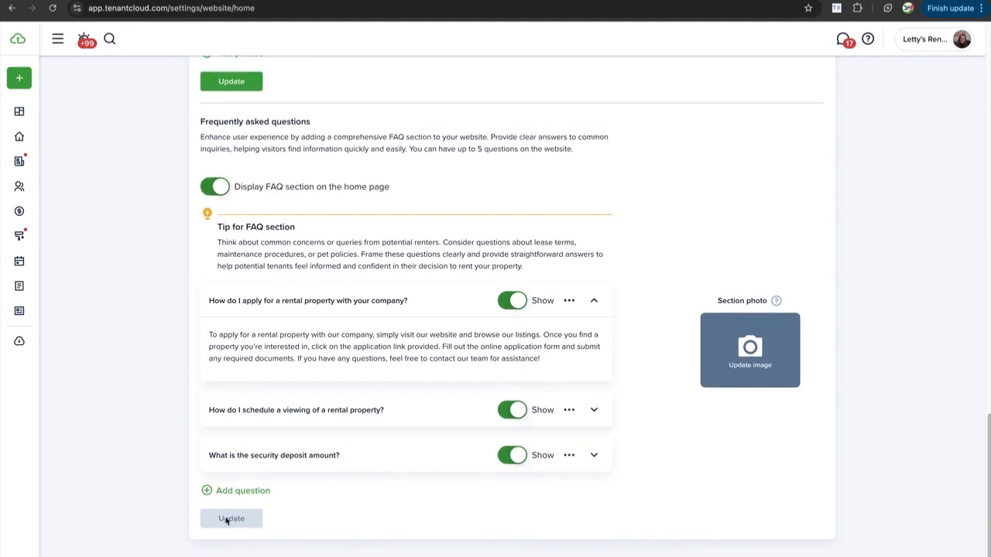
scroll(171, 359, "up", 1)
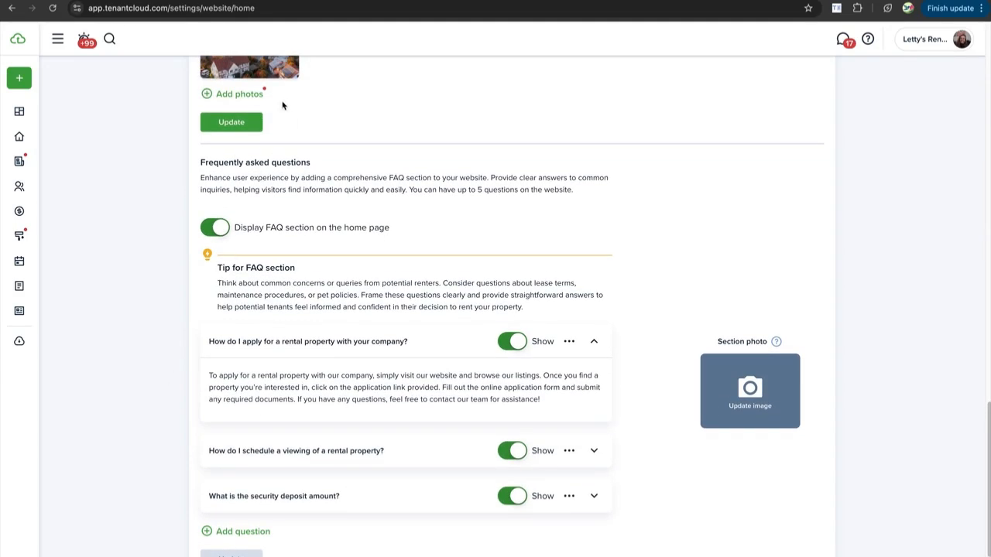
scroll(453, 141, "up", 15)
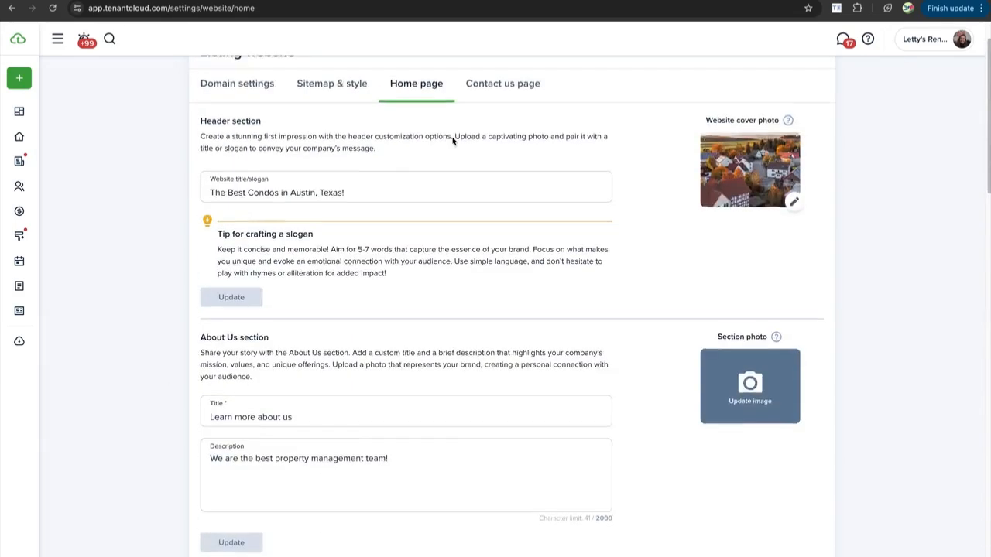
On the Contact us page, turn on 'Display team on the home page'
left_click(510, 141)
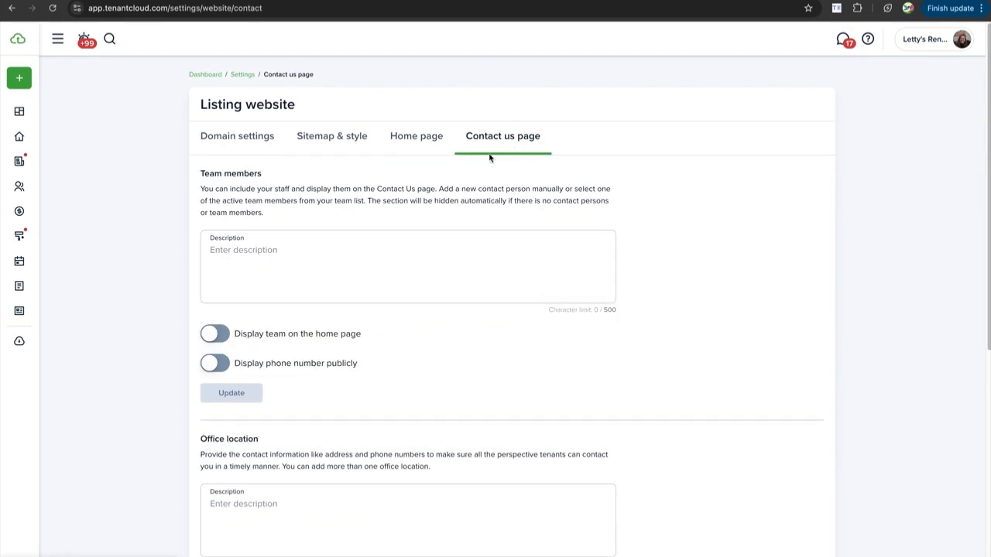
scroll(335, 257, "down", 1)
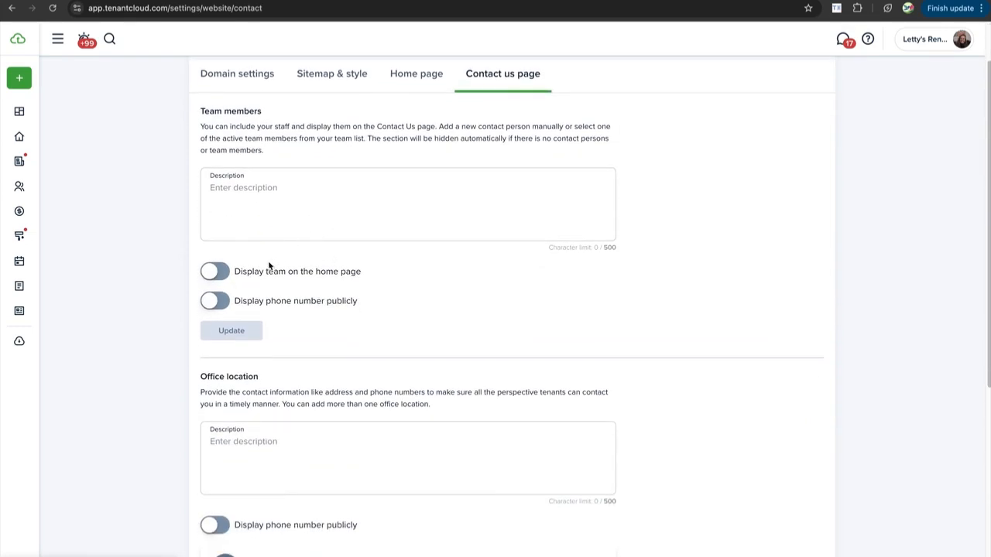
scroll(248, 268, "down", 1)
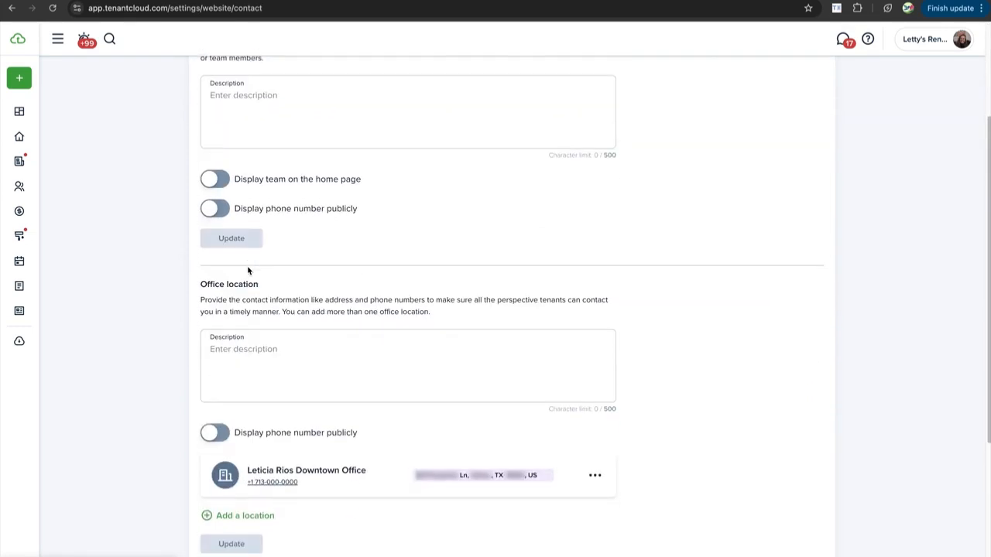
scroll(248, 268, "down", 1)
scroll(247, 266, "up", 2)
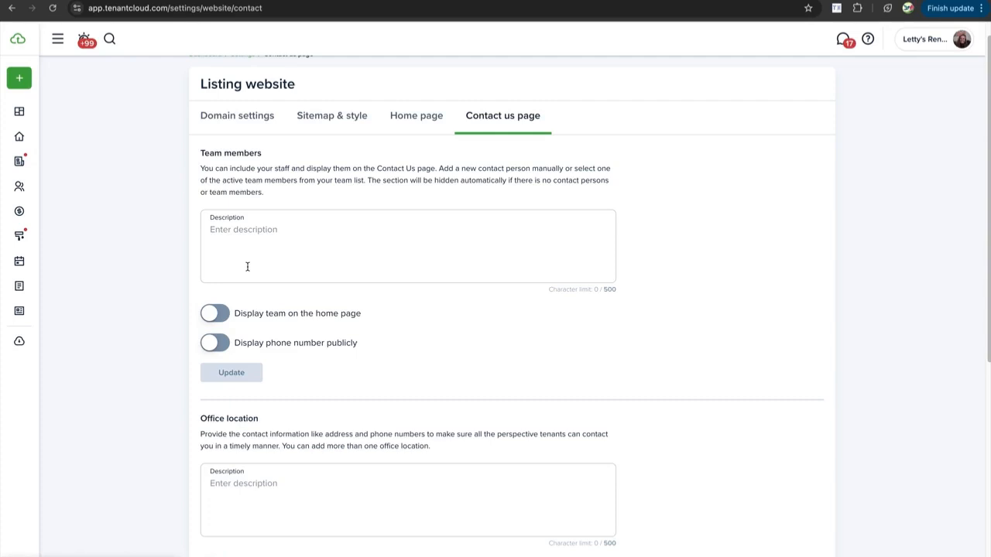
scroll(247, 266, "down", 4)
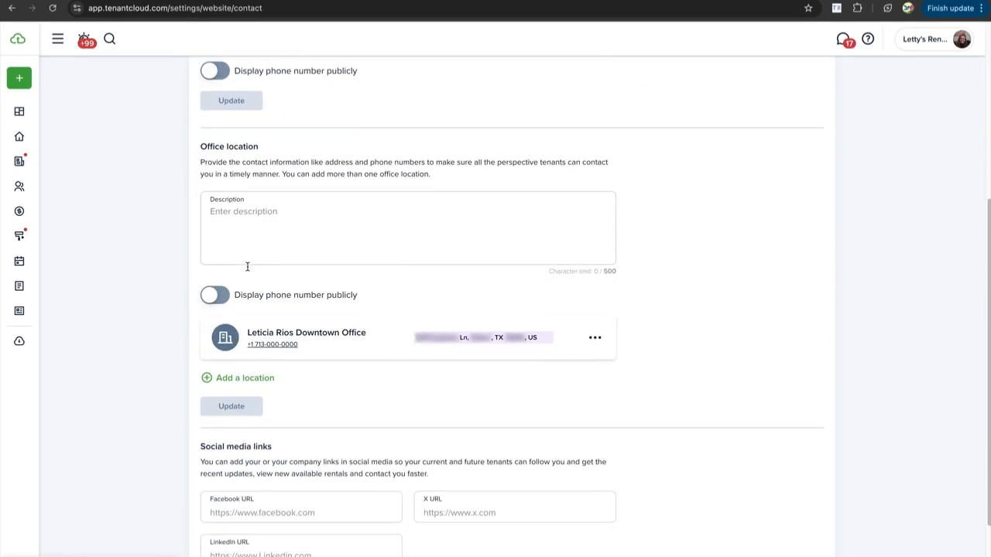
scroll(234, 286, "up", 2)
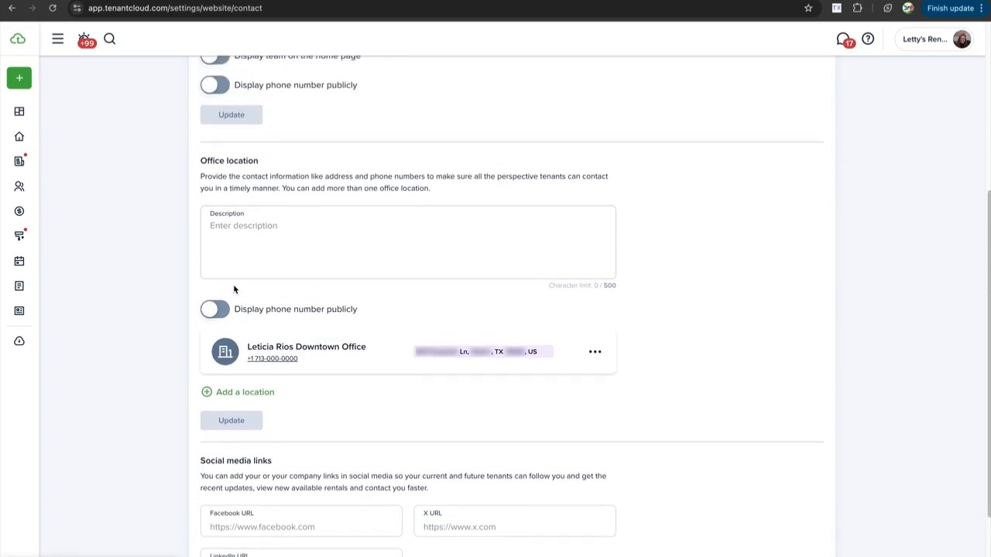
scroll(235, 287, "up", 3)
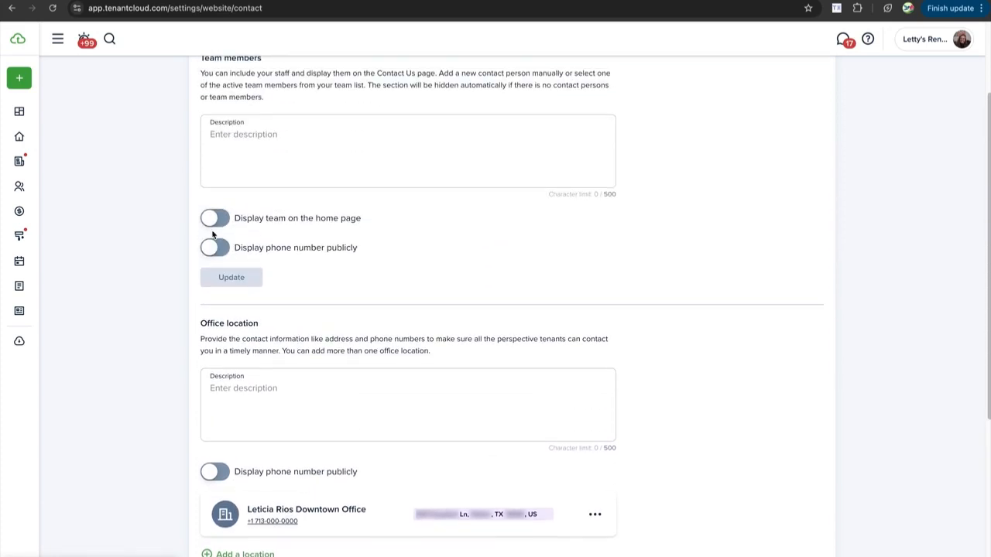
left_click(213, 217)
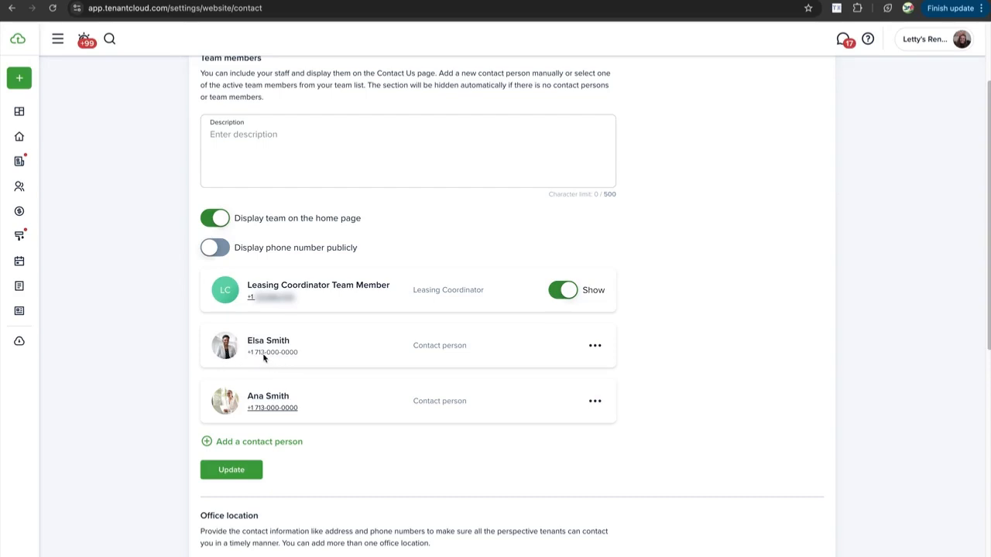
Hide and re-show the Leasing Coordinator, then turn on 'Display phone number publicly'
left_click(591, 349)
left_click(569, 295)
left_click(565, 294)
left_click(286, 247)
scroll(244, 256, "down", 1)
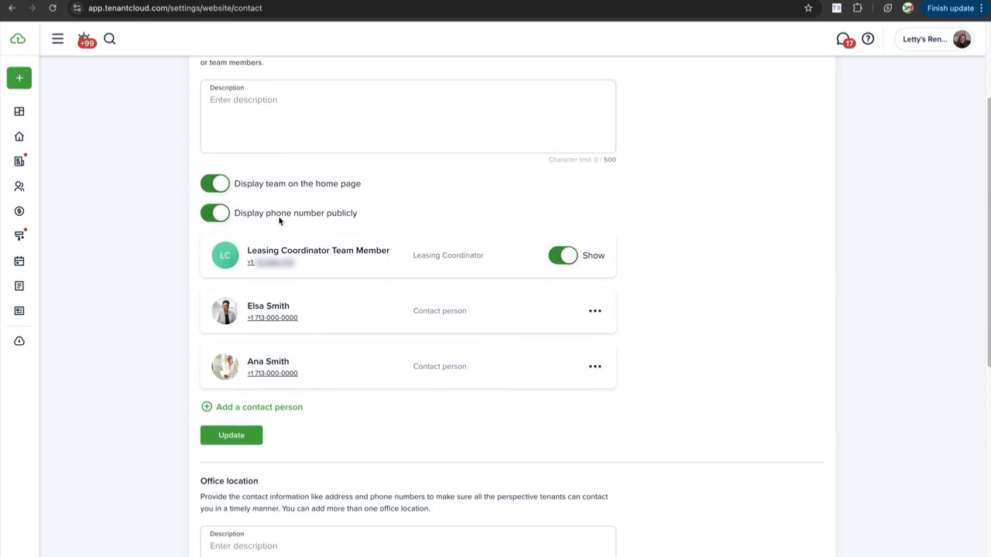
scroll(280, 222, "down", 5)
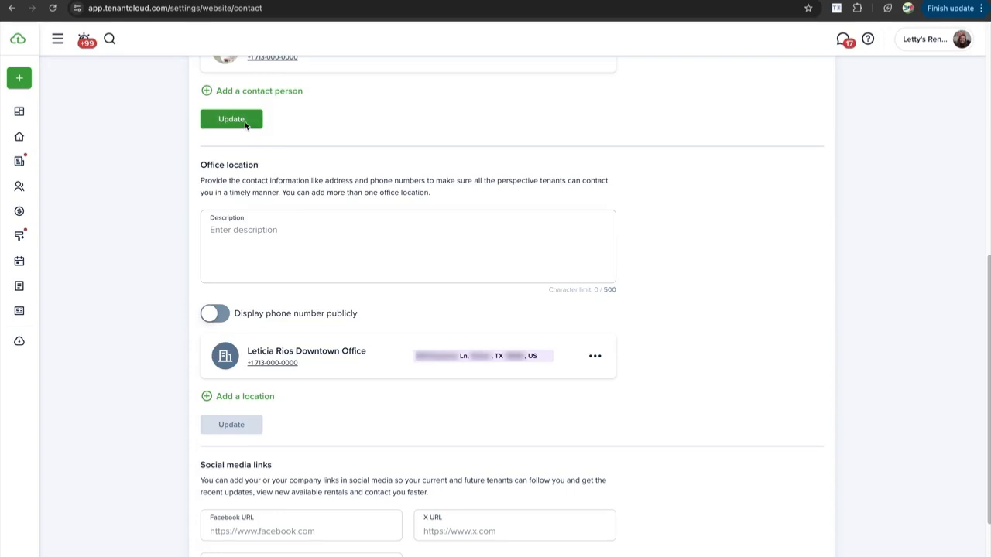
Leave the Contact us page for Domain settings, showing the active rachelscondos tenantcloud.com subdomain
scroll(268, 155, "down", 1)
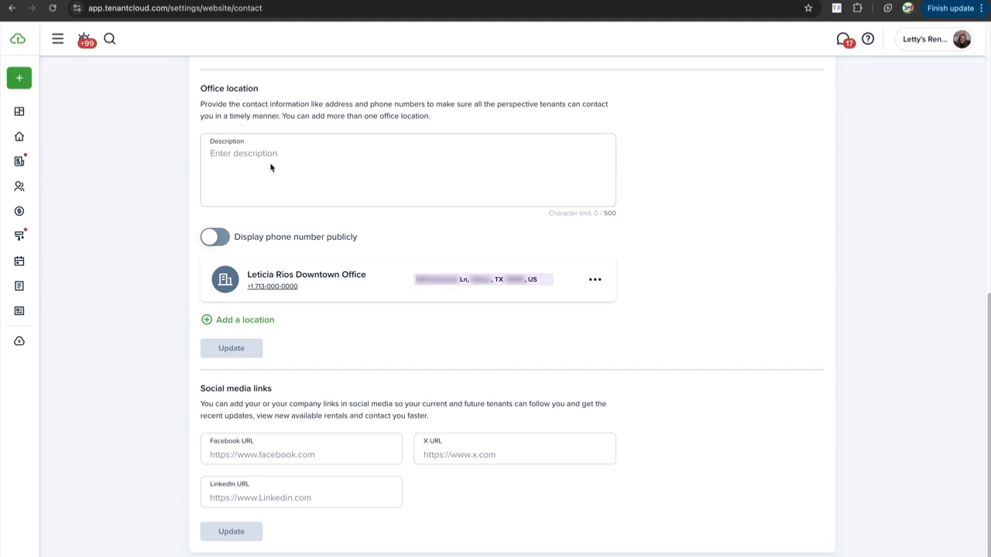
scroll(271, 168, "down", 1)
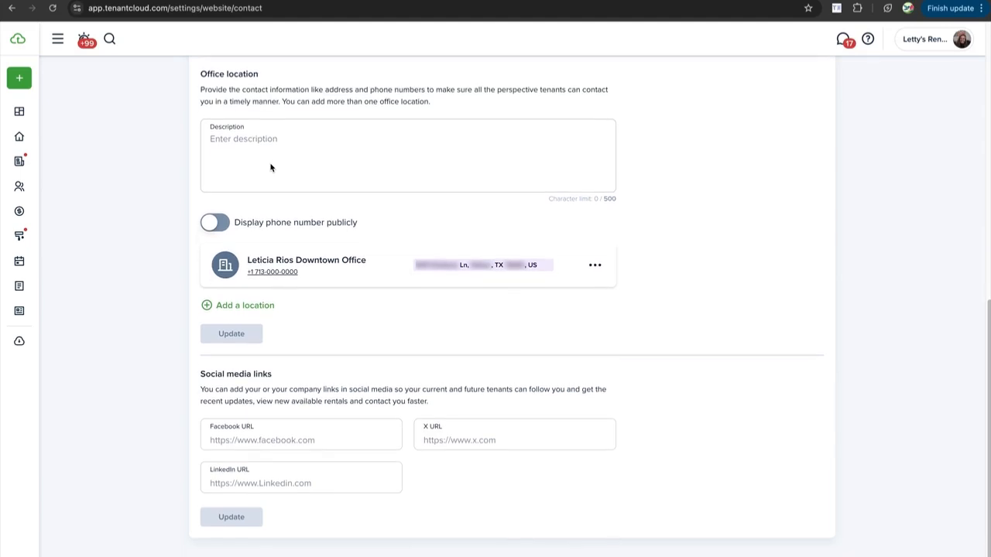
left_click(268, 143)
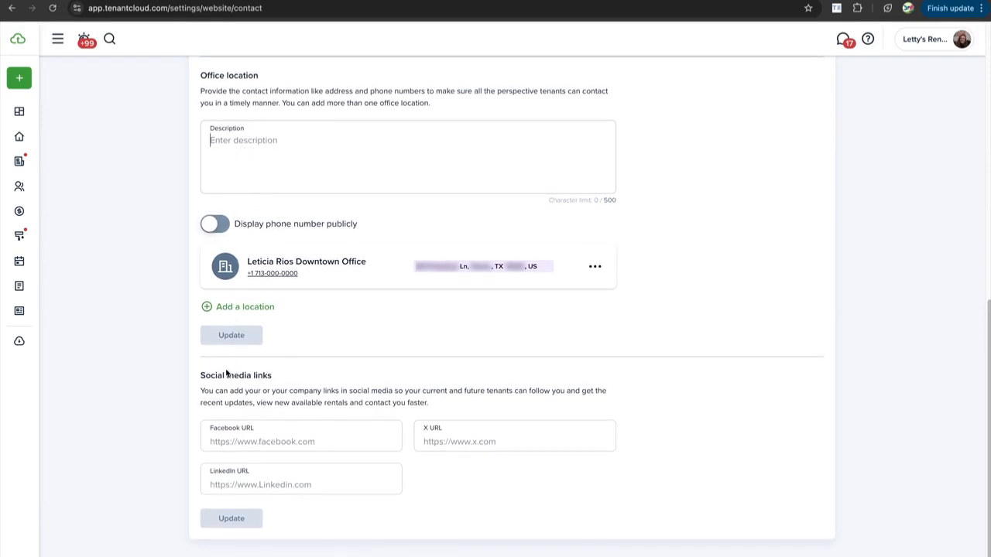
scroll(250, 493, "up", 1)
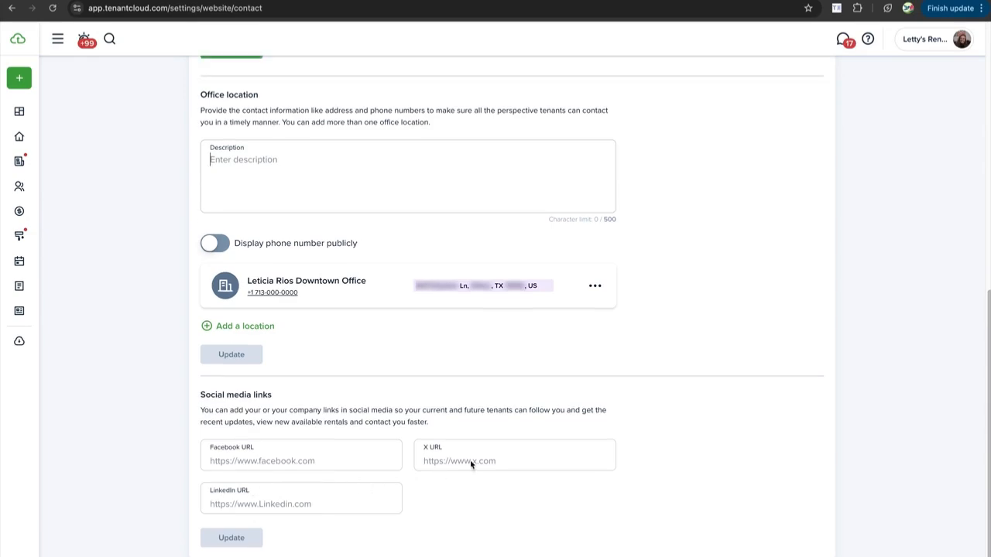
scroll(351, 470, "up", 7)
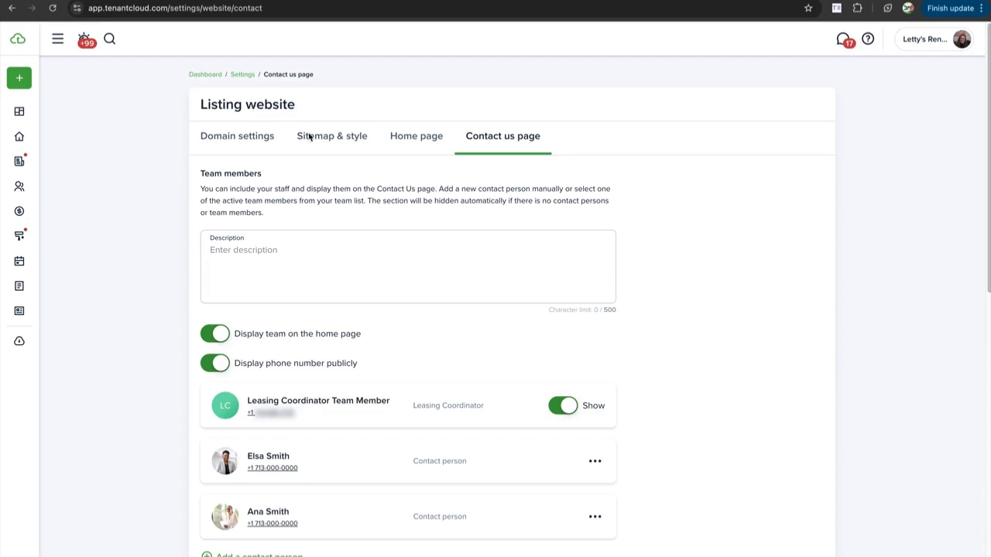
scroll(320, 152, "down", 1)
scroll(320, 152, "up", 1)
left_click(271, 137)
scroll(352, 165, "down", 1)
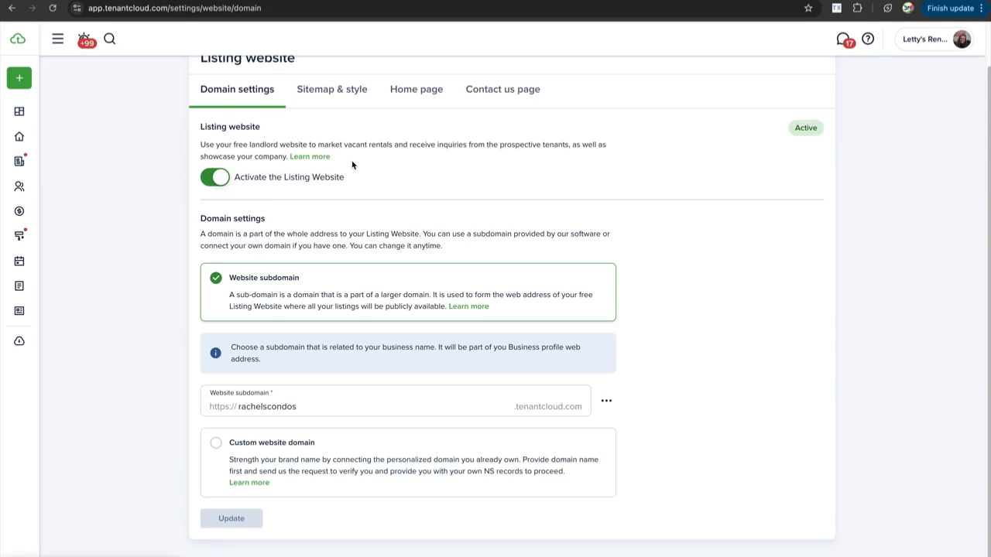
Go from the listing website tabs to Settings and check the My plan subscription details
left_click(438, 87)
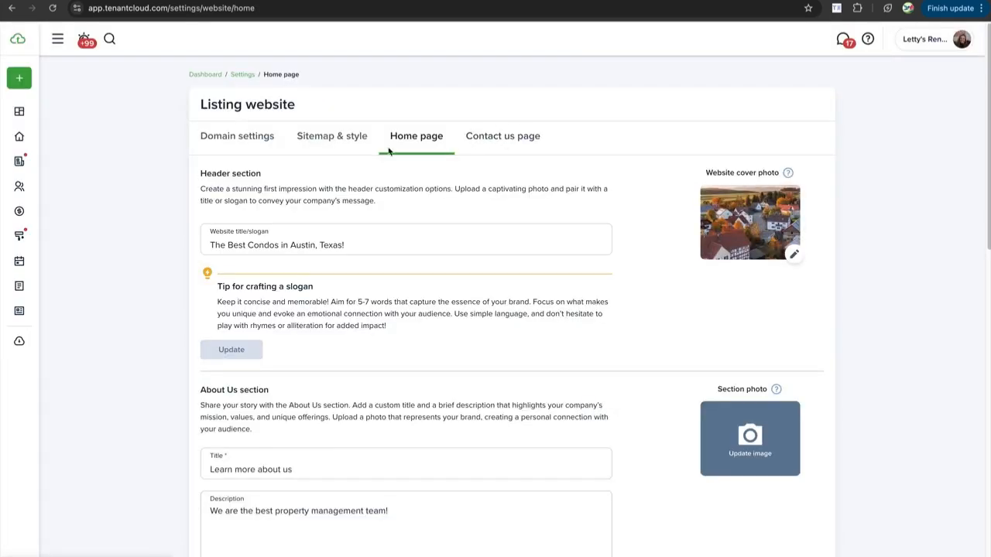
left_click(261, 137)
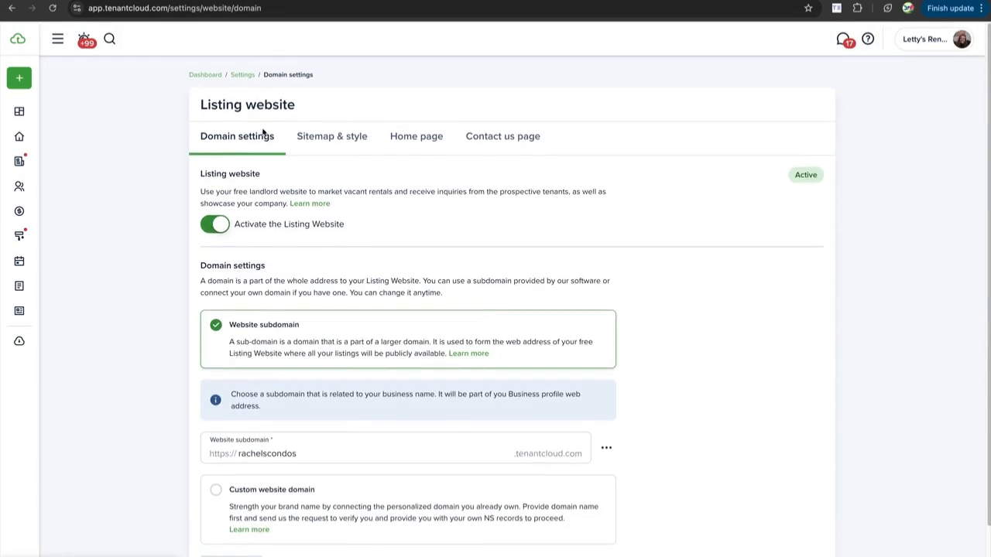
left_click(246, 75)
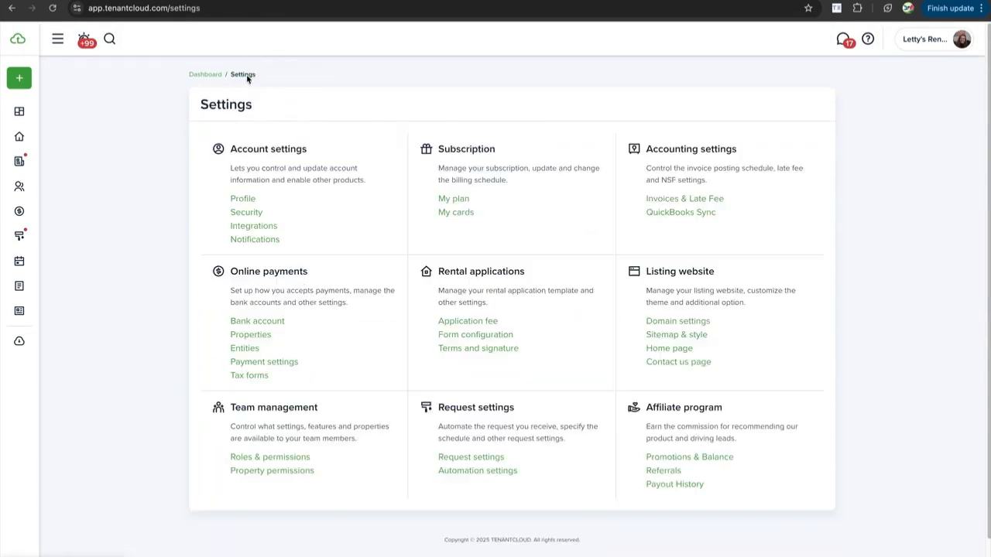
left_click(452, 200)
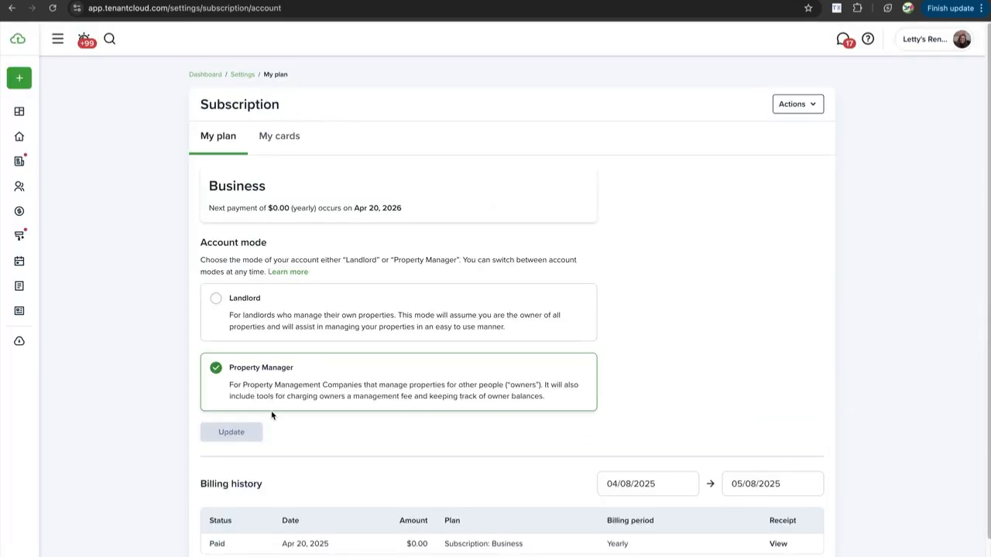
left_click(246, 76)
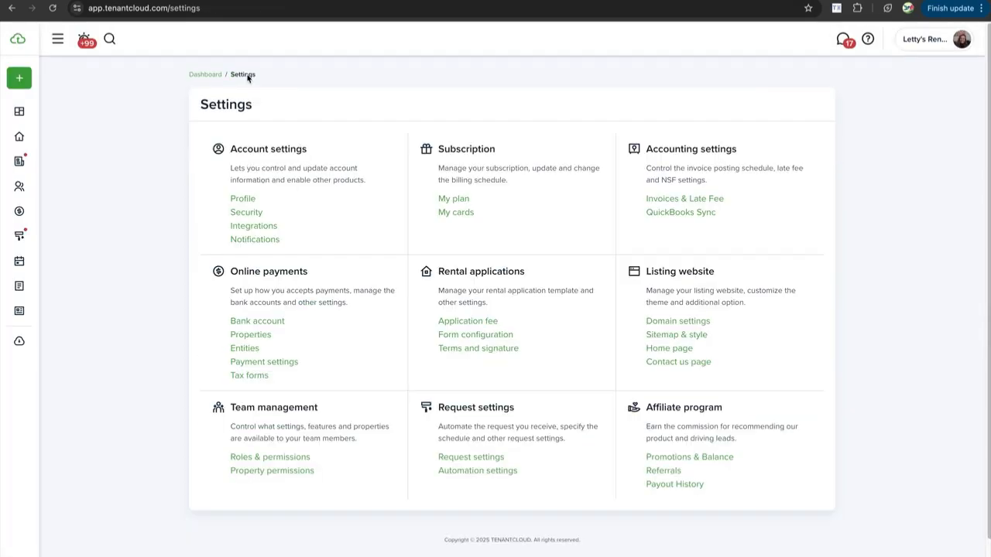
Review the Business plan details again, then return to the main Settings overview
left_click(452, 199)
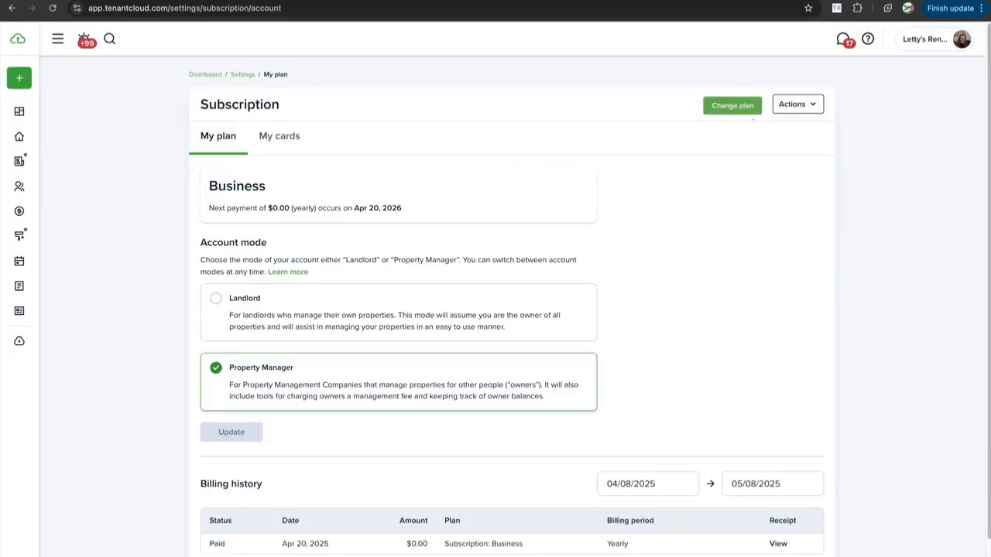
scroll(512, 309, "down", 1)
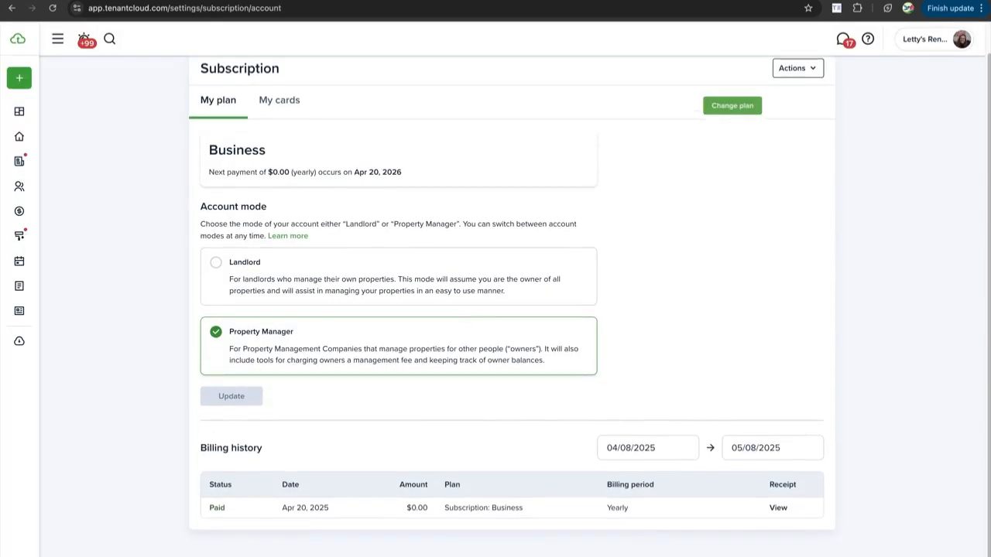
scroll(512, 310, "up", 1)
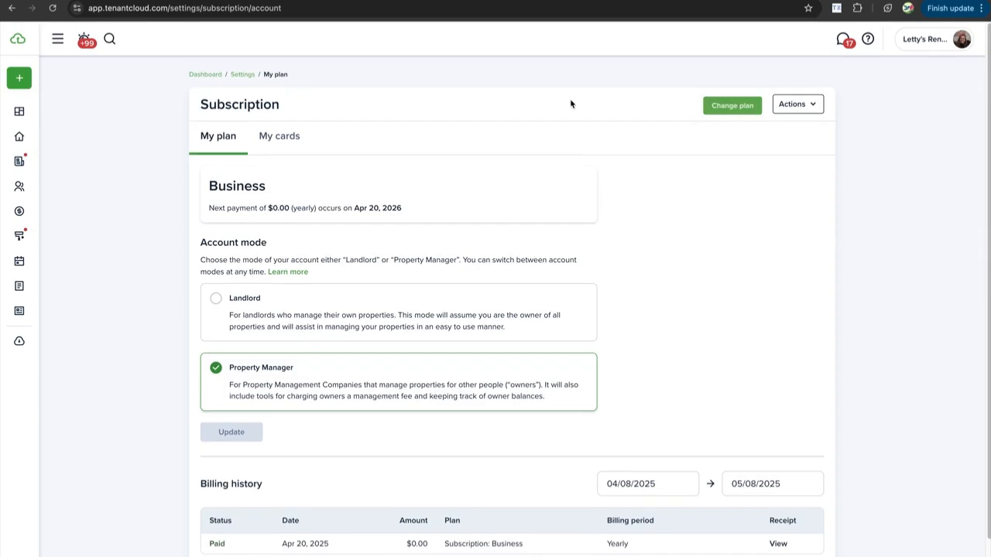
left_click(245, 77)
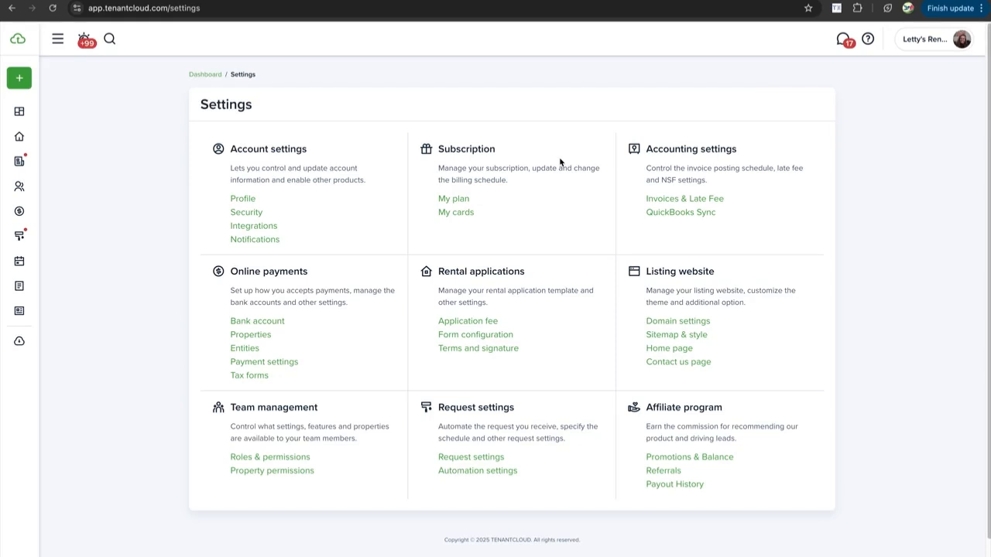
scroll(286, 124, "down", 1)
scroll(288, 122, "up", 1)
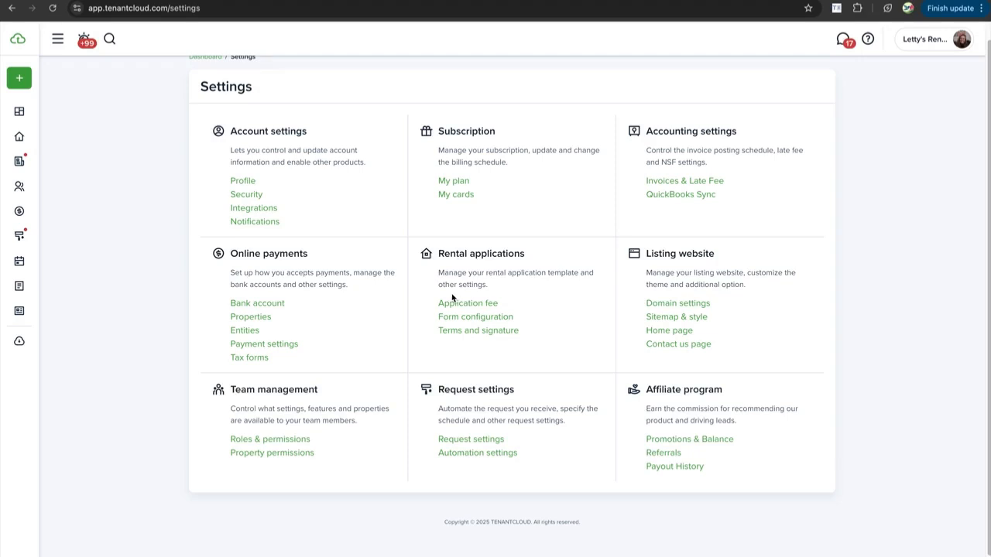
scroll(657, 316, "down", 1)
scroll(658, 314, "up", 1)
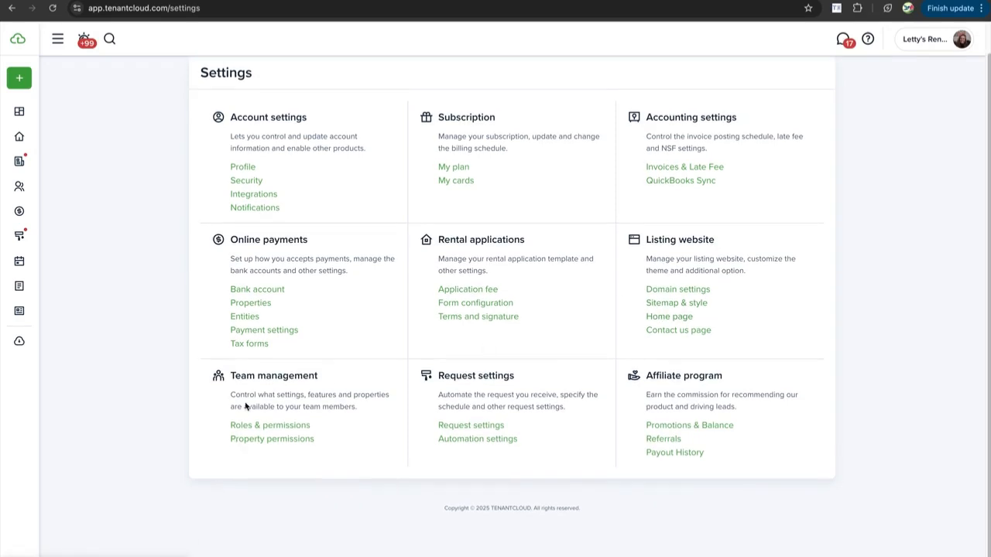
scroll(253, 381, "up", 1)
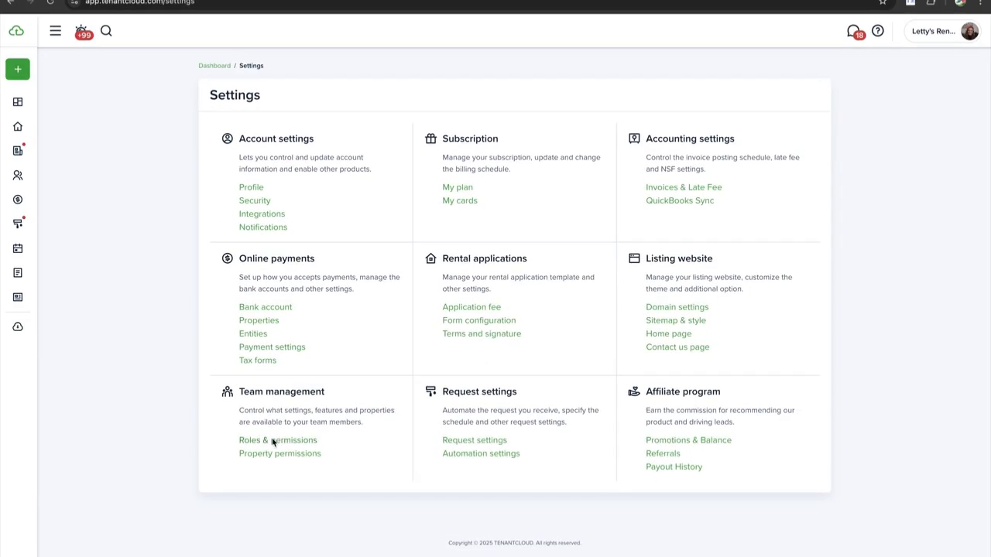
Delete the pending Leasing Agent under Roles & permissions, leaving the team at 2 of 3
left_click(269, 442)
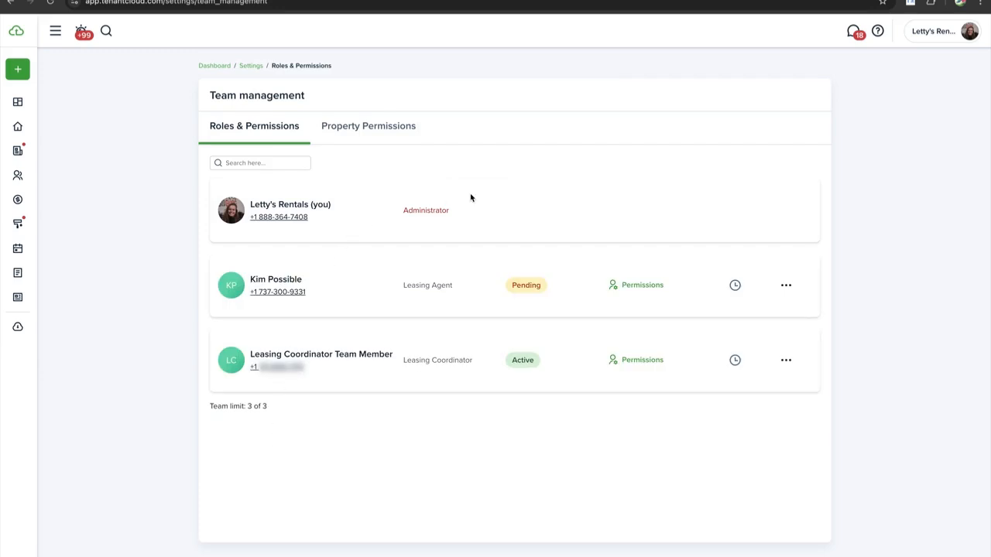
left_click(786, 286)
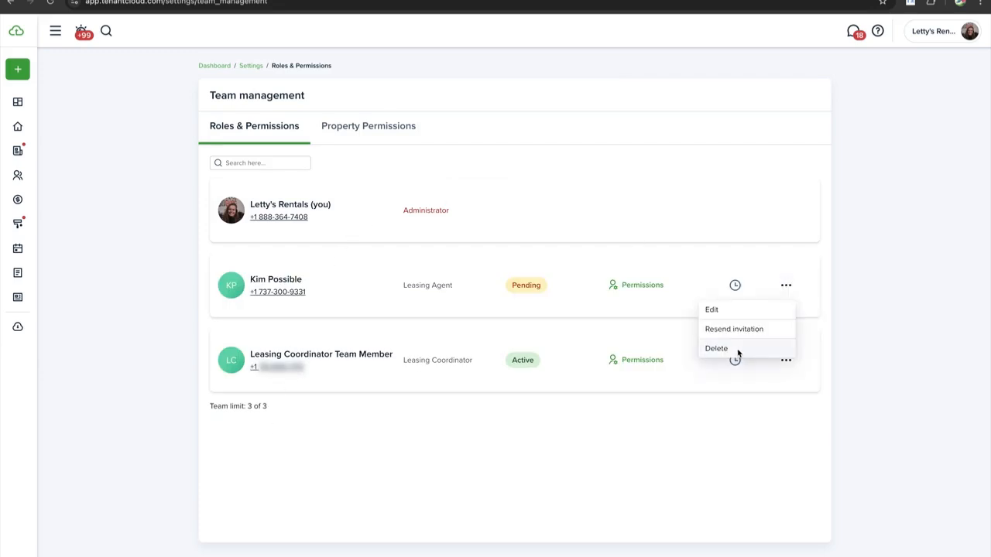
left_click(736, 348)
left_click(582, 338)
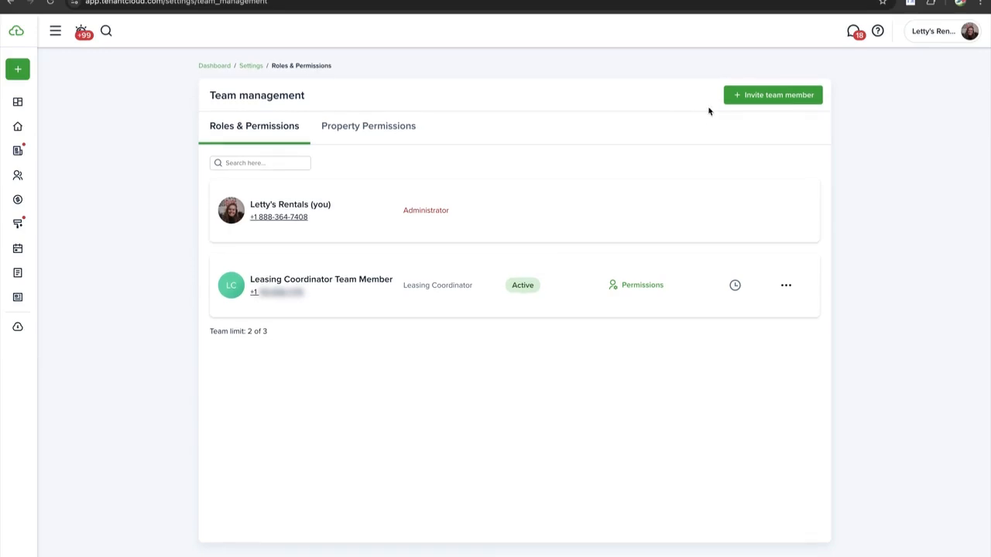
Start a team invitation with the member's name, e-mail and the Leasing Agent role
left_click(770, 99)
left_click(452, 239)
type("Kim")
type("Poss")
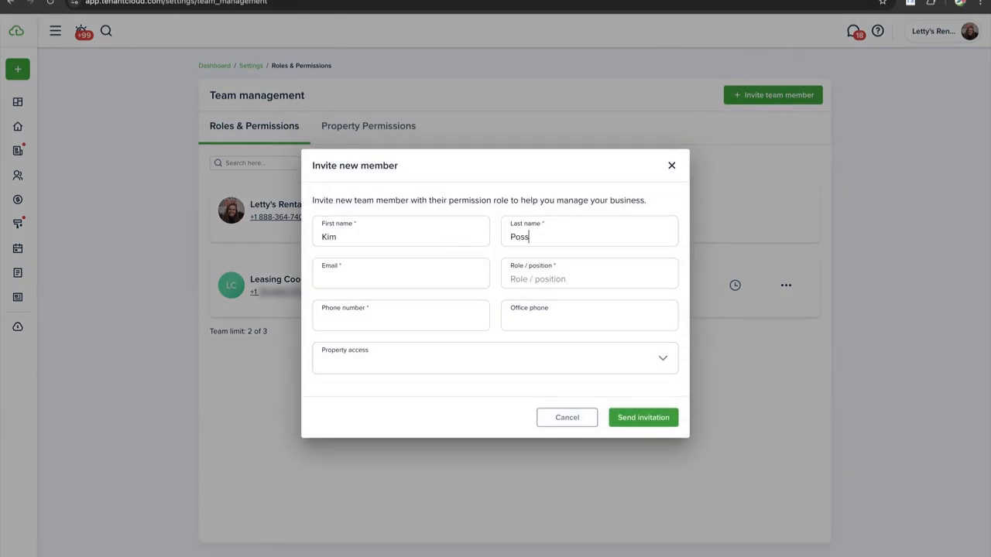
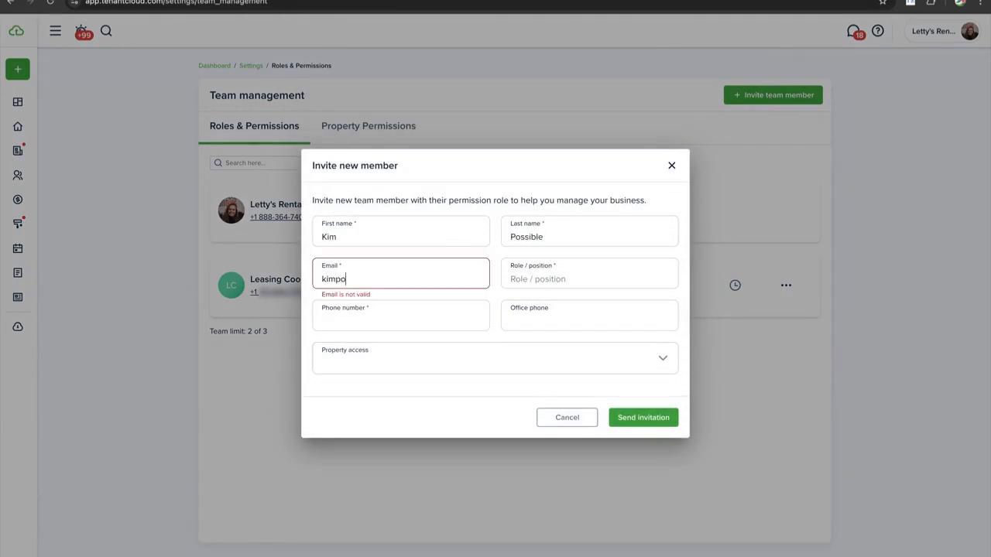
left_click(568, 271)
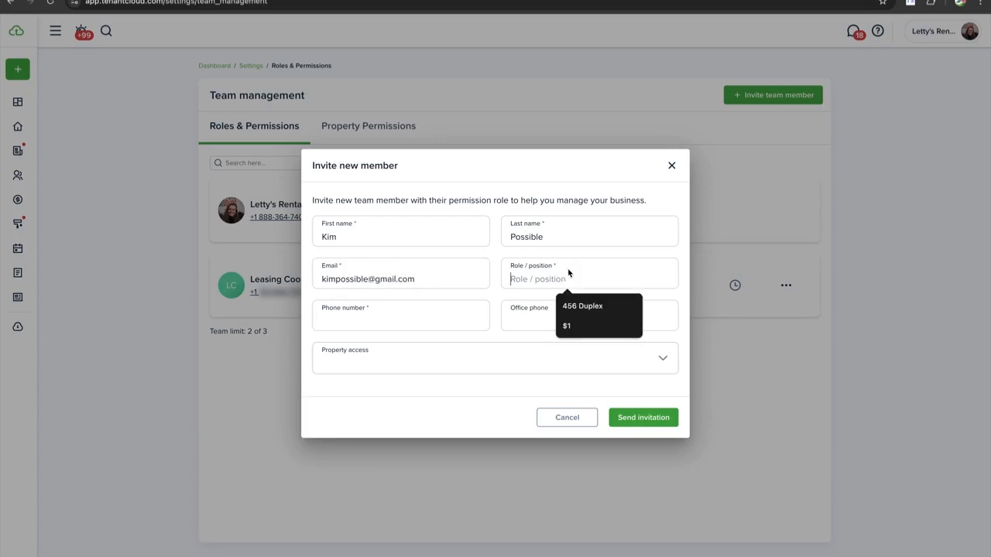
type("Leasing Agent")
Enter the member's phone number and correct it after an invalid first try
left_click(427, 318)
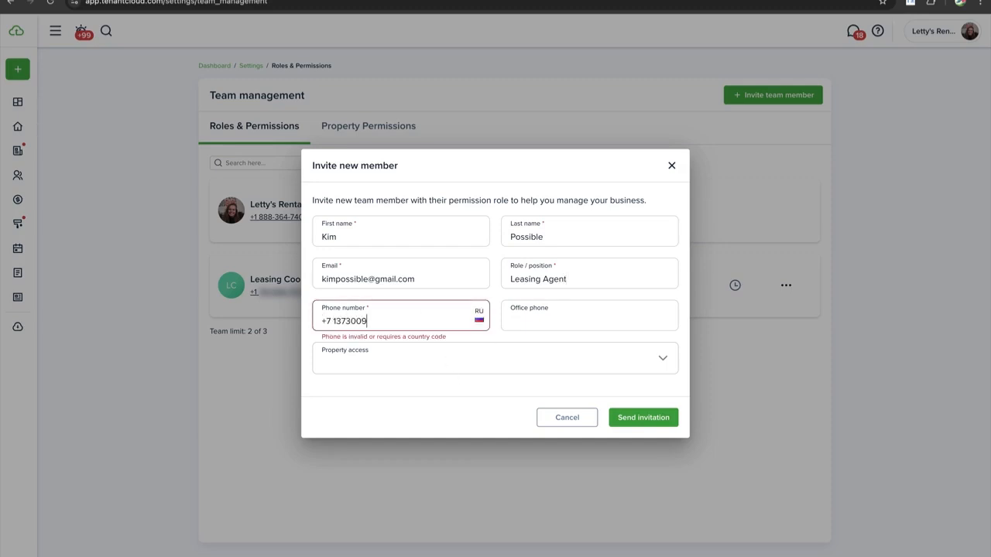
left_click(533, 316)
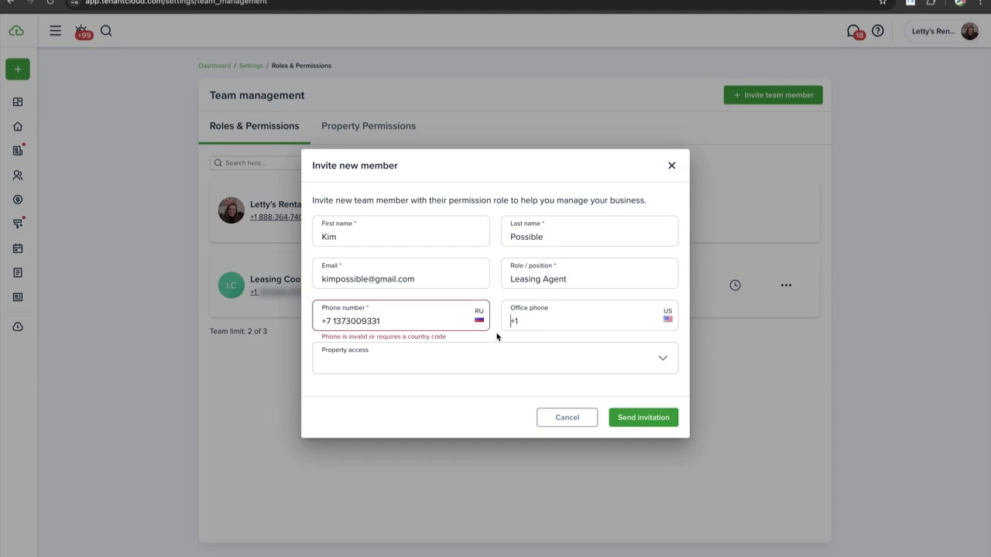
left_click(329, 322)
key("BackSpace")
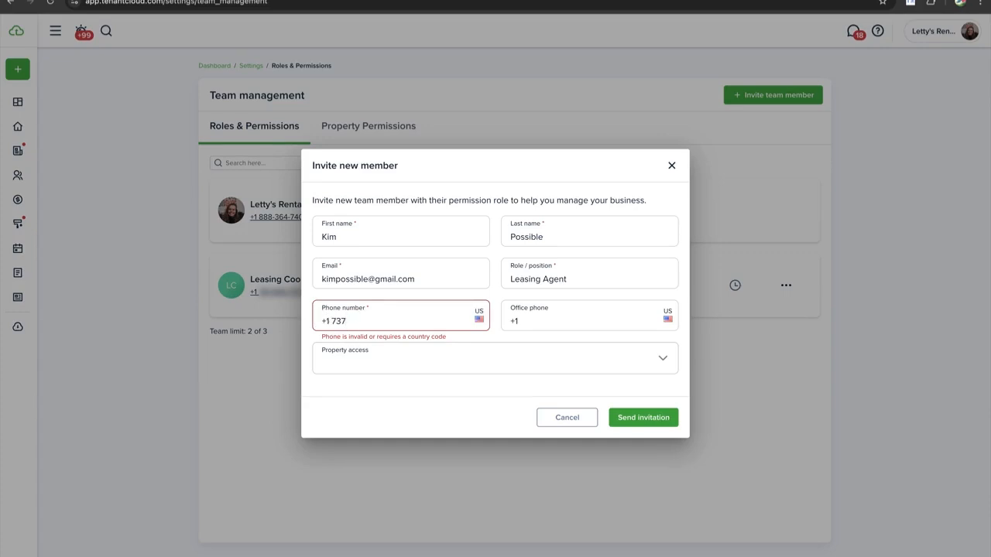
type("300-9331")
left_click(368, 361)
left_click(411, 420)
left_click(411, 440)
left_click(410, 460)
left_click(615, 419)
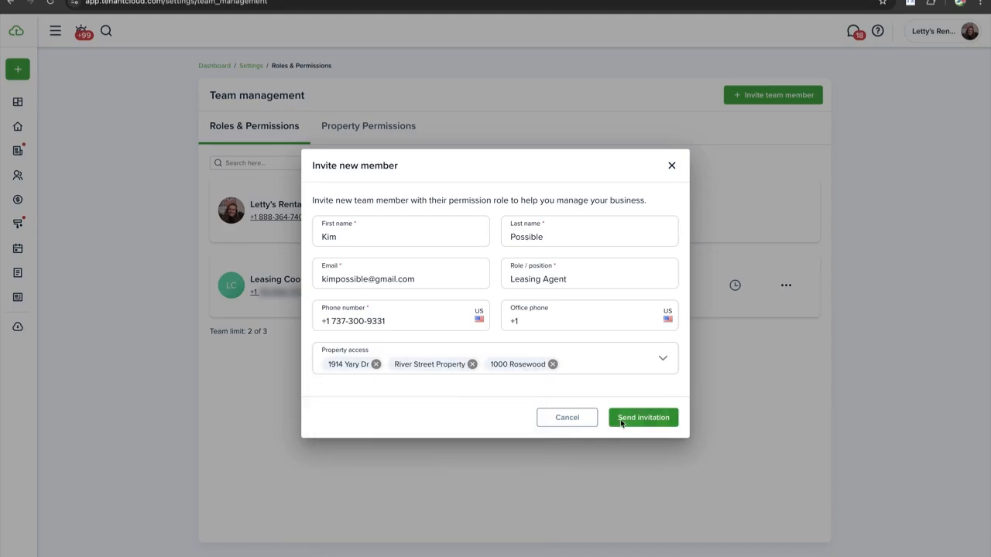
left_click(646, 418)
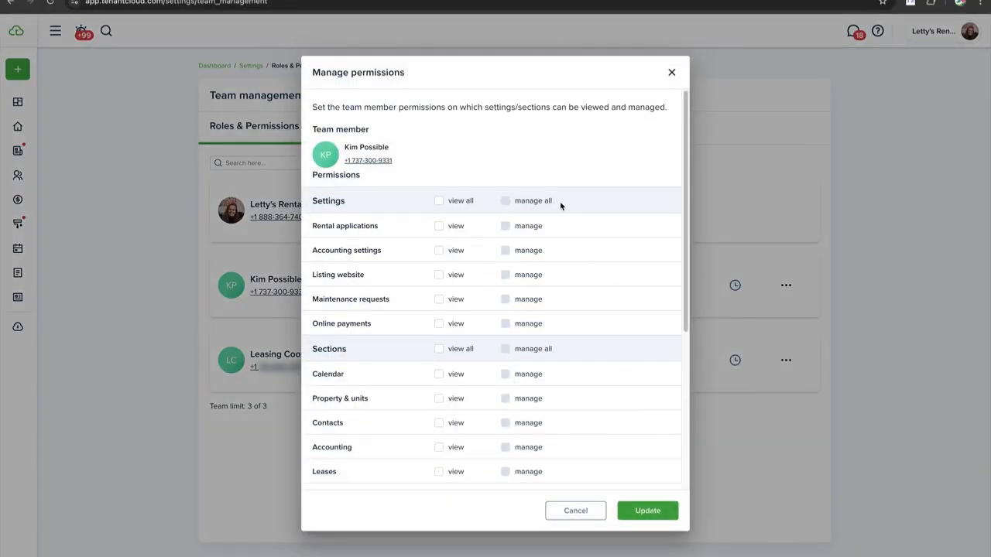
Give view and manage rights for Settings and Accounting, plus view rights for Leases
scroll(392, 201, "down", 2)
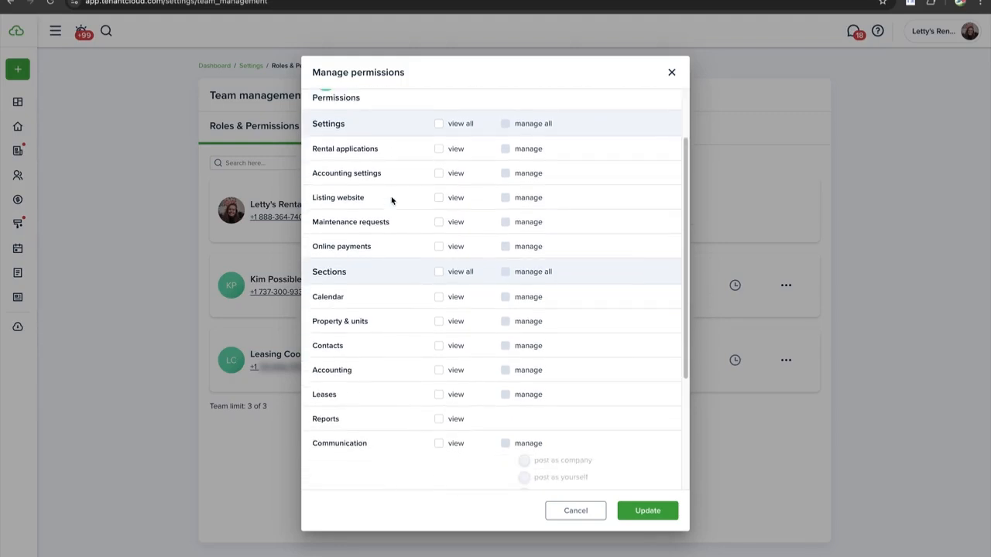
scroll(392, 199, "down", 1)
scroll(464, 185, "up", 3)
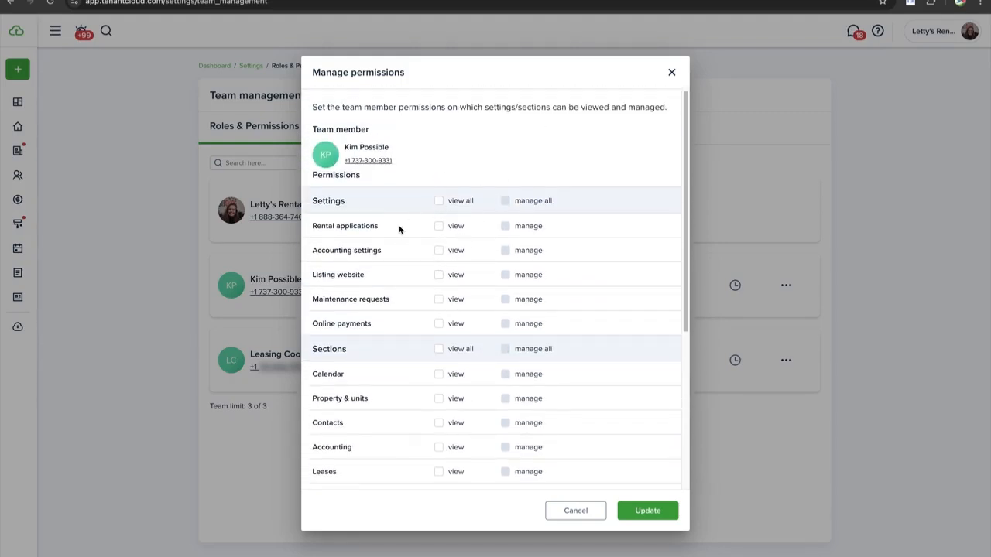
scroll(382, 206, "down", 1)
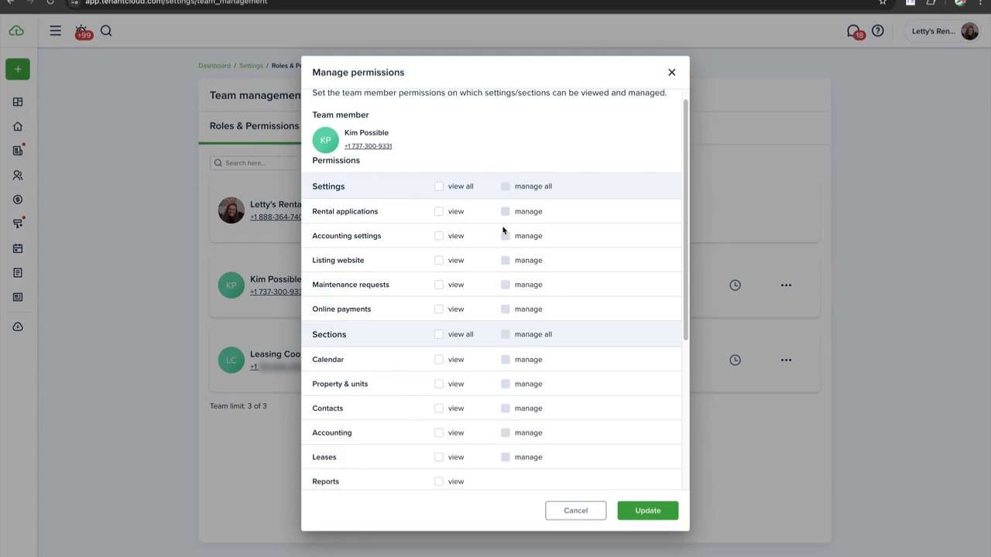
left_click(439, 187)
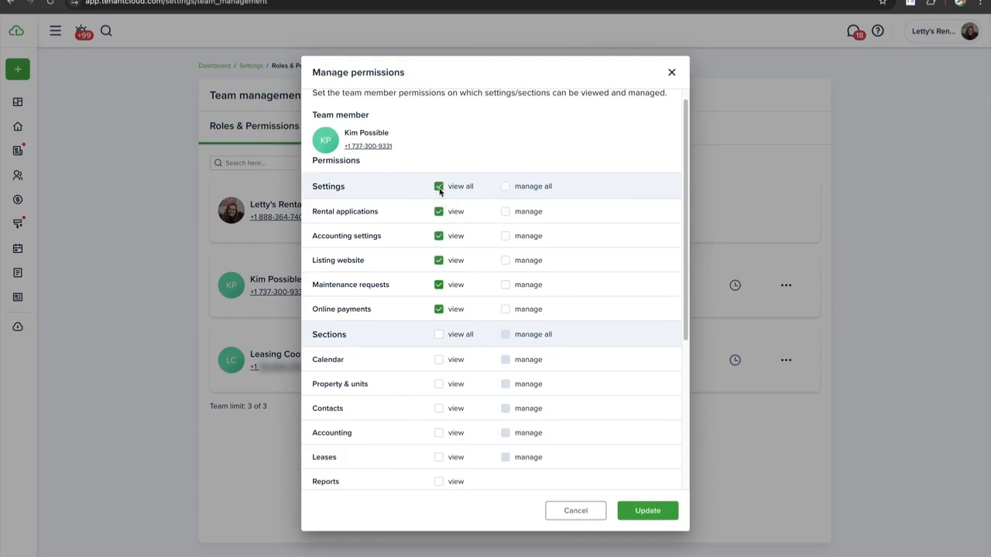
left_click(507, 188)
scroll(459, 300, "down", 1)
scroll(459, 300, "down", 2)
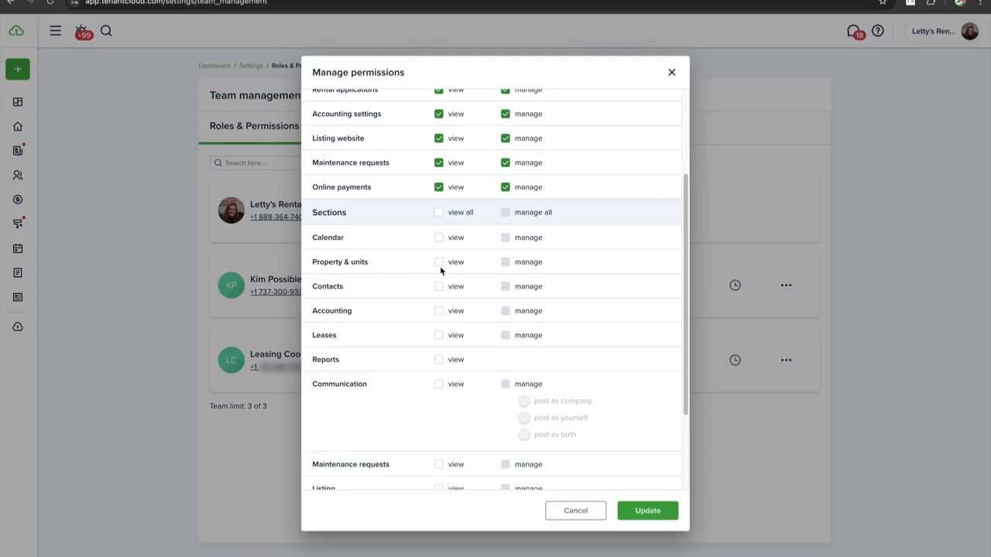
left_click(440, 337)
left_click(438, 311)
left_click(505, 311)
scroll(434, 384, "down", 2)
scroll(433, 385, "down", 1)
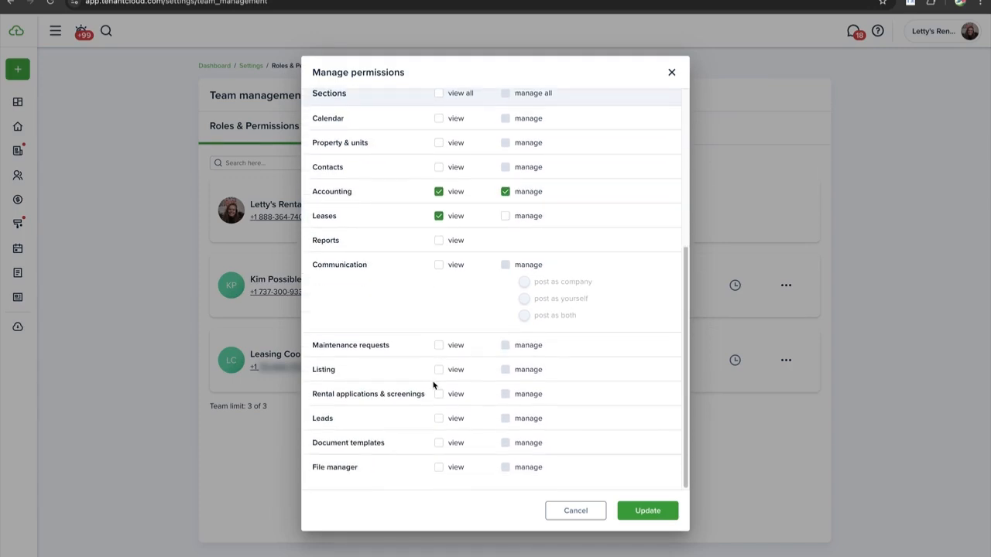
Add view rights for Maintenance requests, Listing, Rental applications & screenings, Leads and Document templates, then save
left_click(439, 345)
left_click(439, 369)
left_click(439, 394)
left_click(439, 418)
left_click(439, 442)
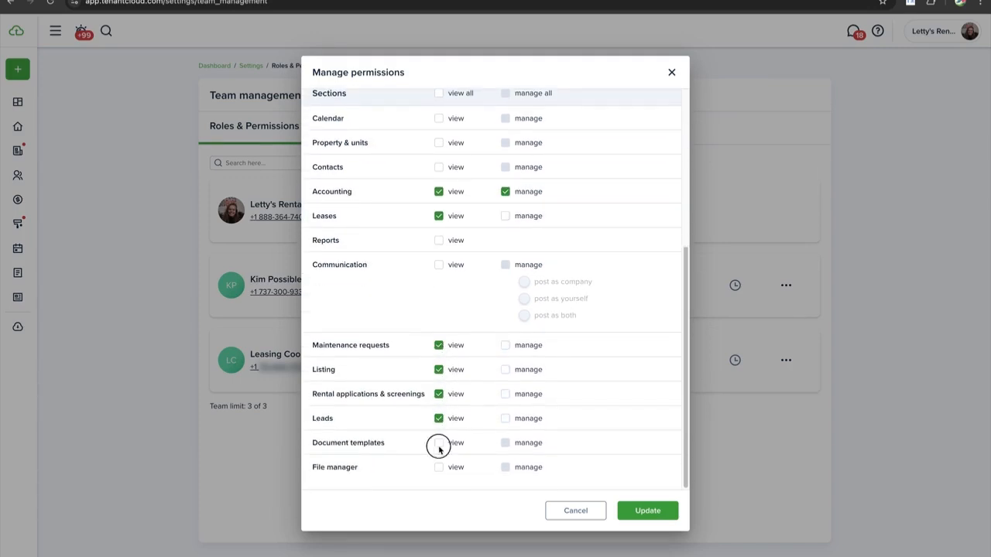
left_click(648, 512)
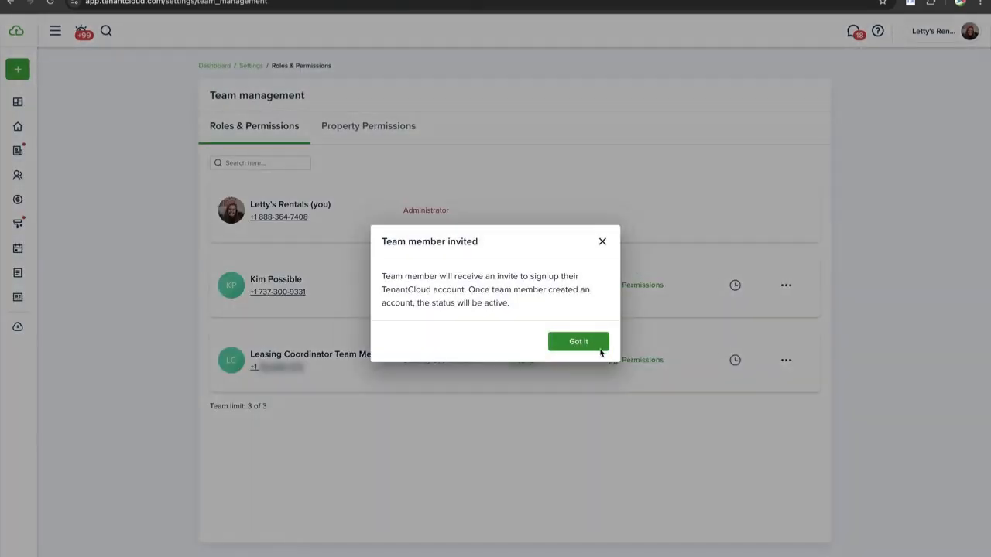
left_click(597, 346)
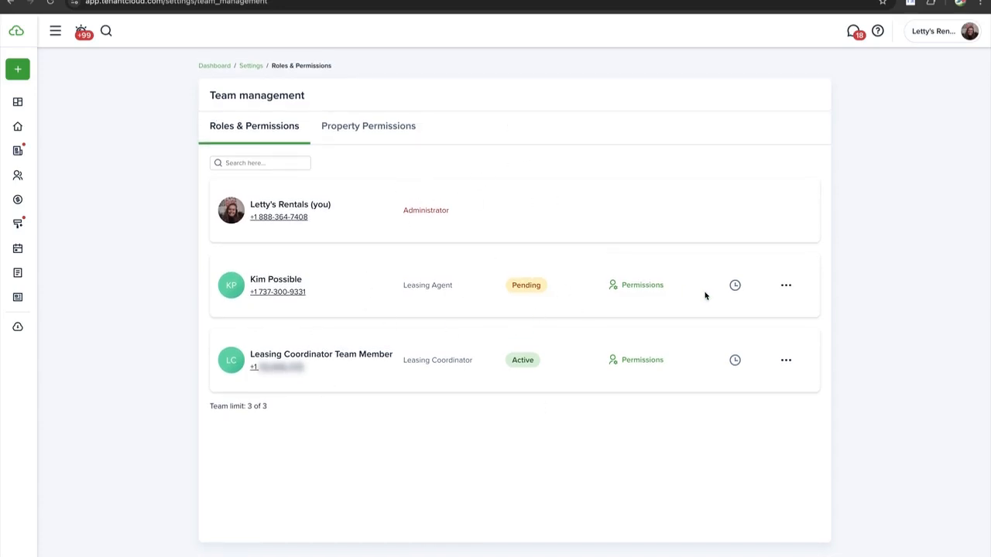
left_click(785, 285)
left_click(750, 311)
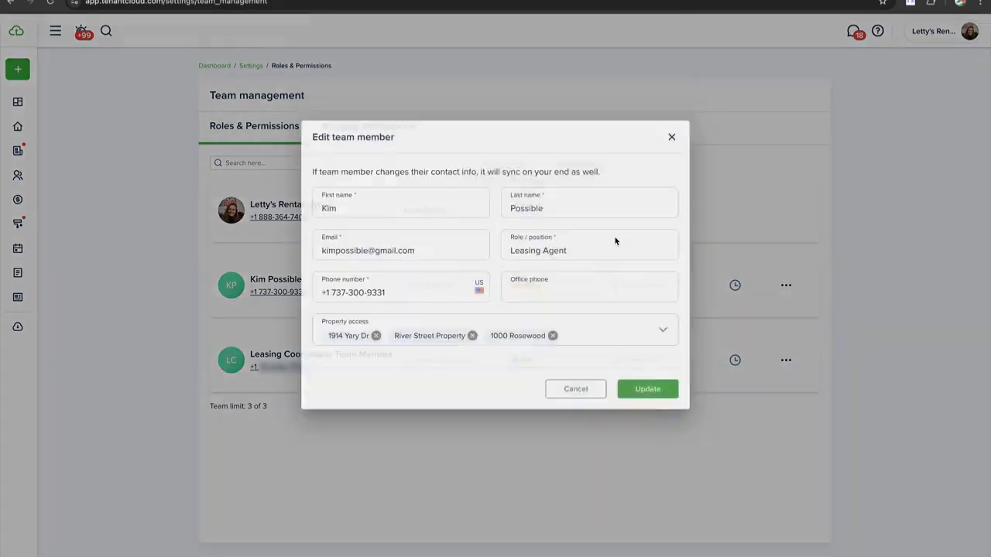
left_click_drag(422, 280, 321, 279)
left_click(670, 166)
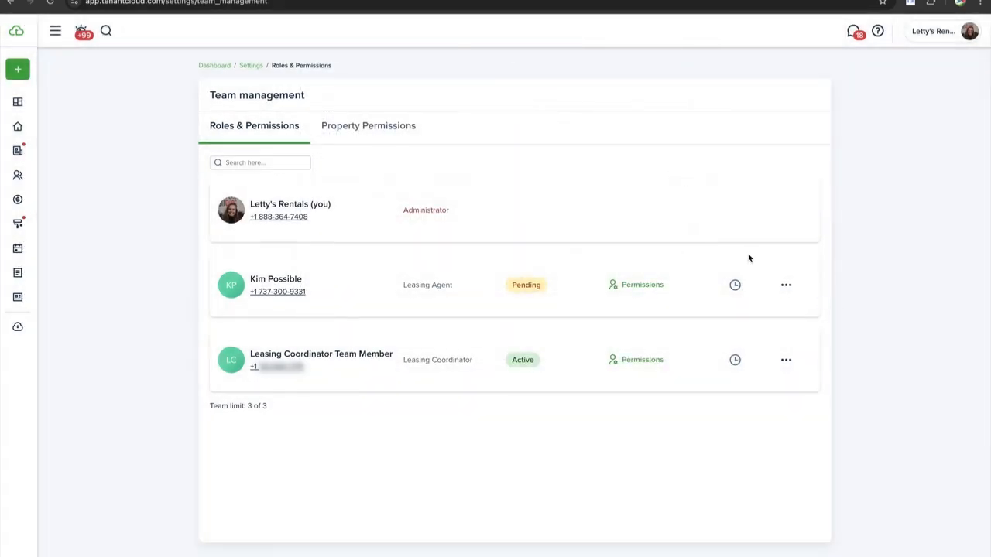
left_click(784, 285)
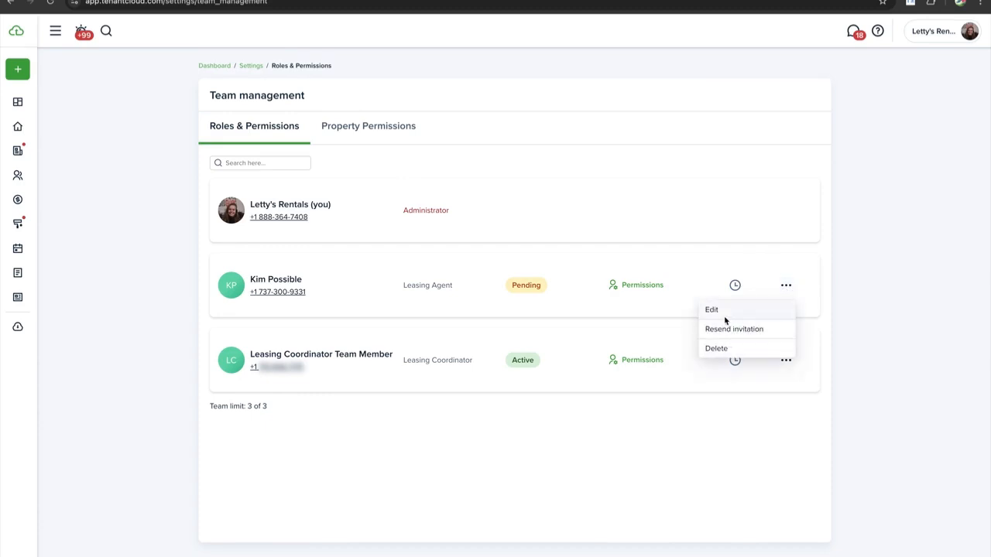
left_click(634, 285)
scroll(457, 246, "down", 1)
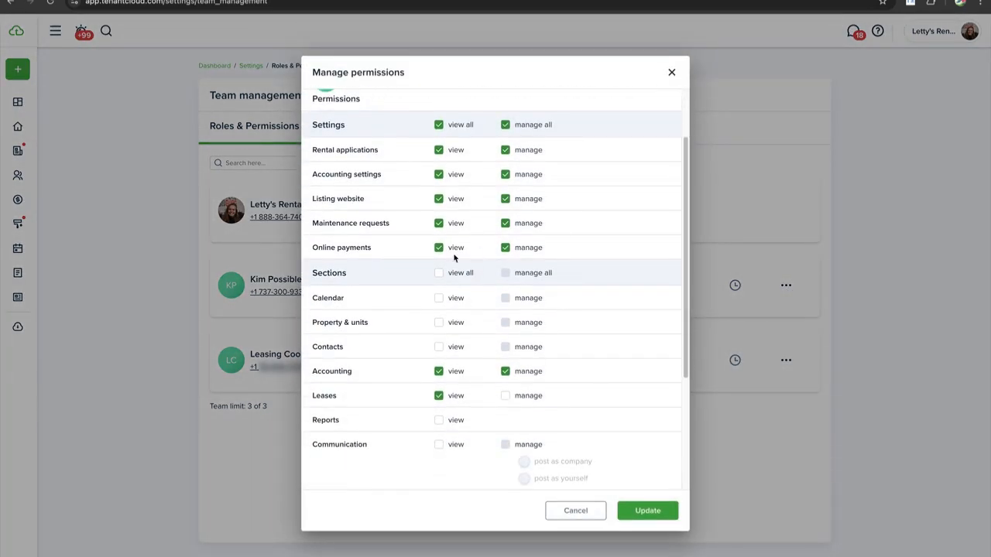
scroll(482, 400, "down", 3)
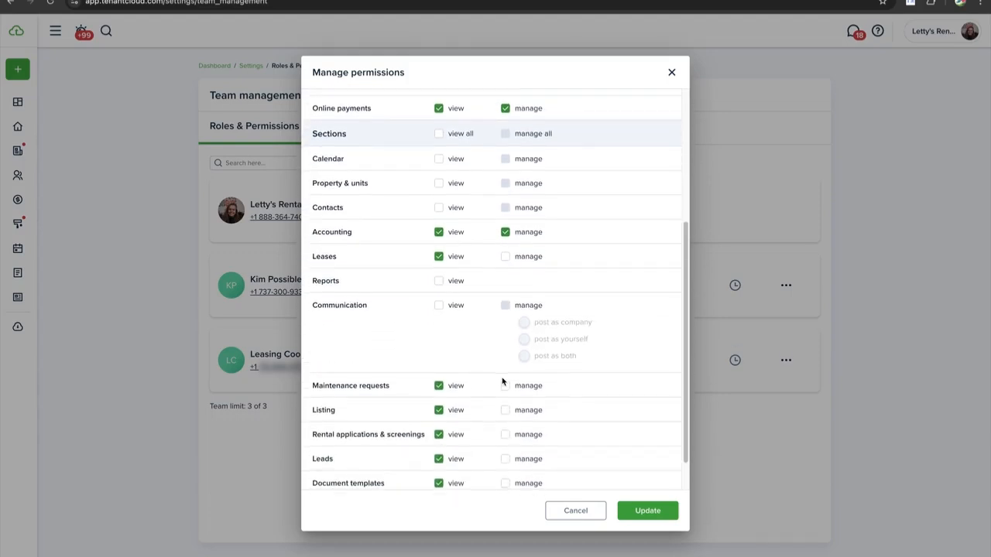
left_click(671, 72)
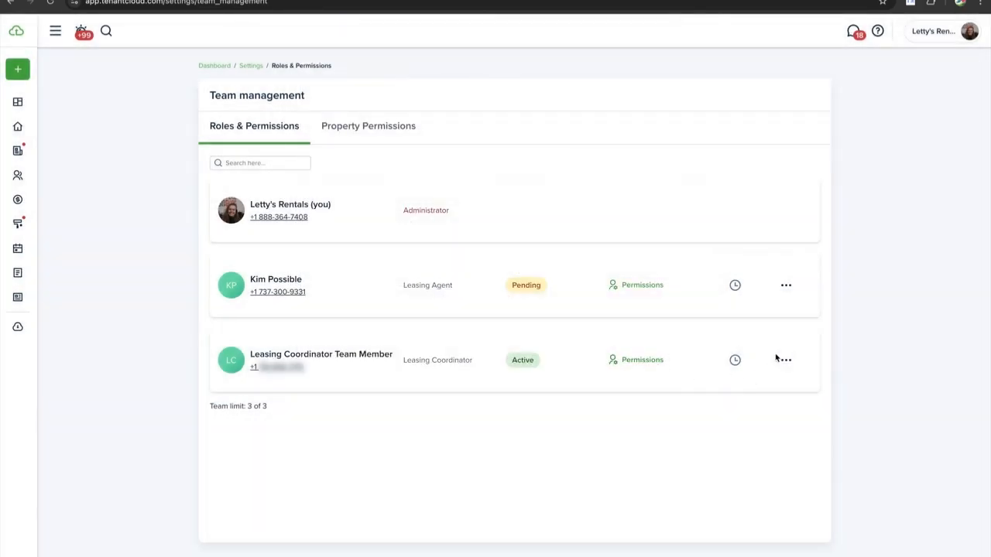
In Property Permissions, switch on the leasing agent's Assigned toggle for Austin Street Condo and update
left_click(371, 129)
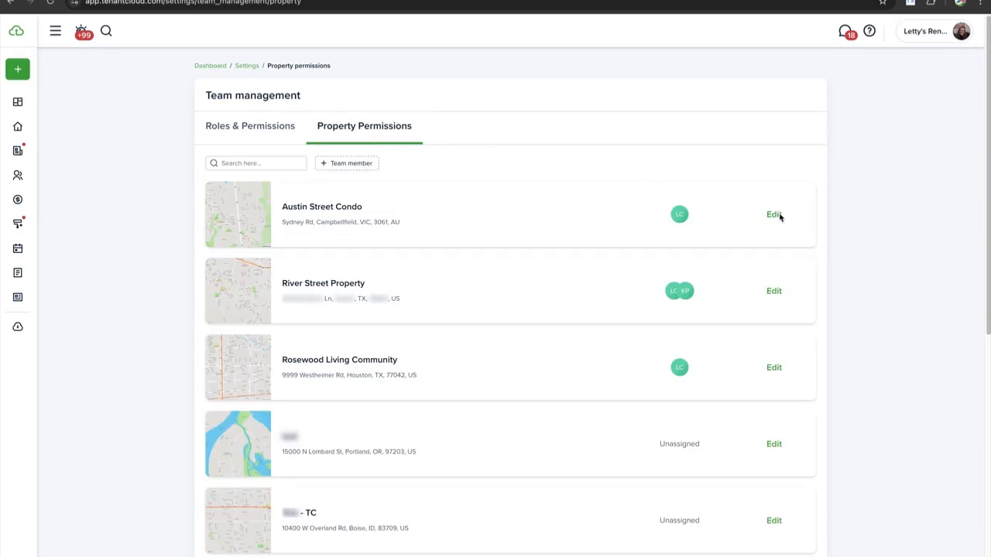
scroll(595, 212, "down", 1)
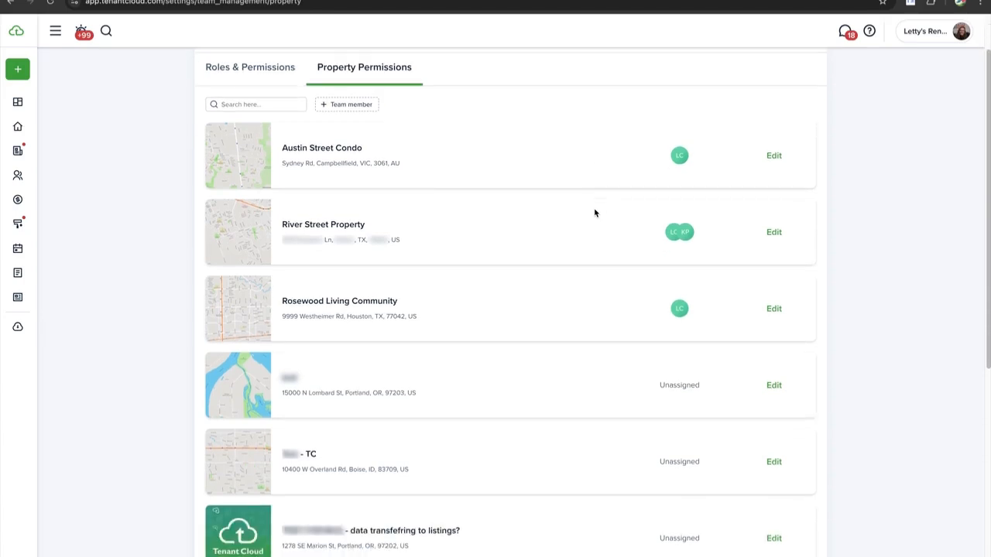
scroll(594, 213, "down", 1)
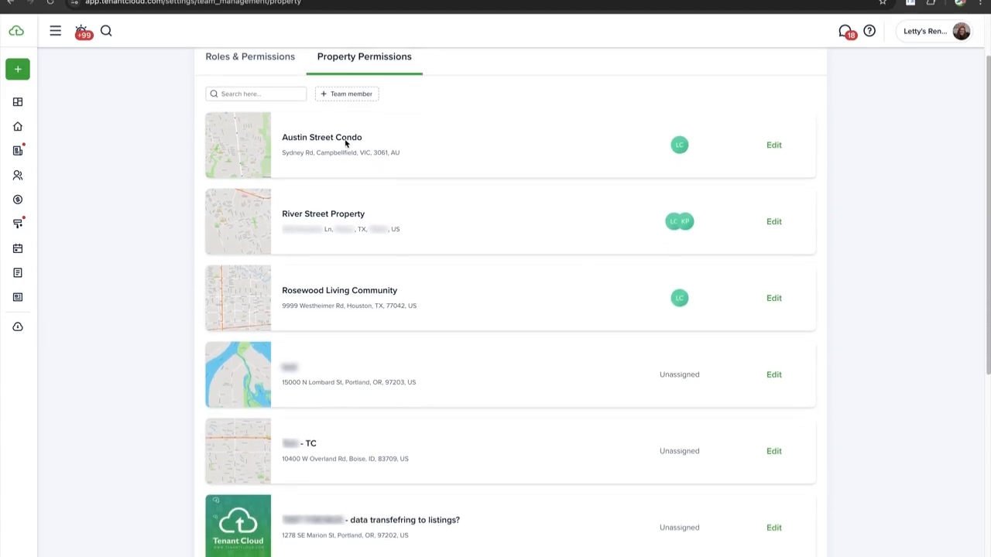
left_click(774, 146)
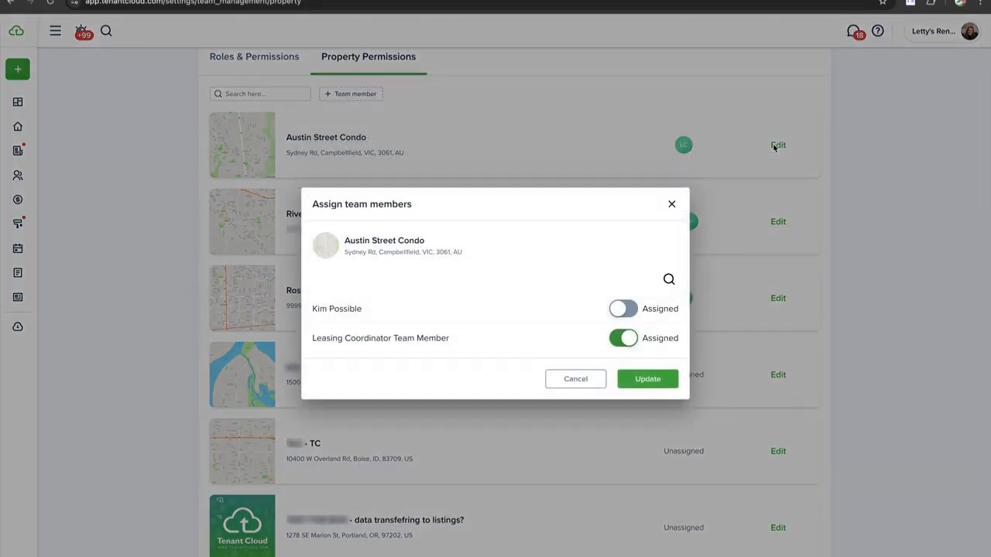
left_click(620, 309)
left_click(635, 381)
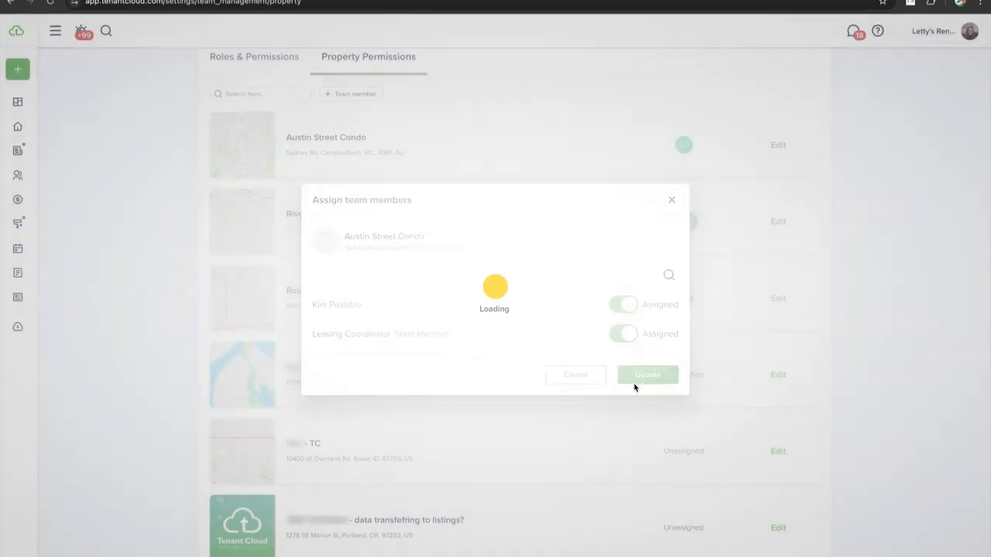
scroll(423, 292, "down", 5)
scroll(422, 291, "up", 5)
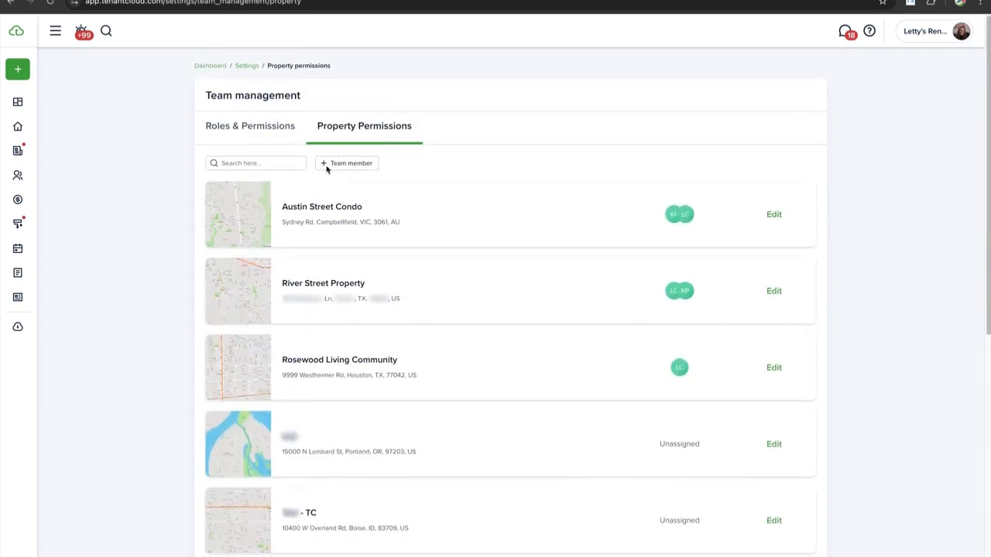
scroll(311, 167, "down", 1)
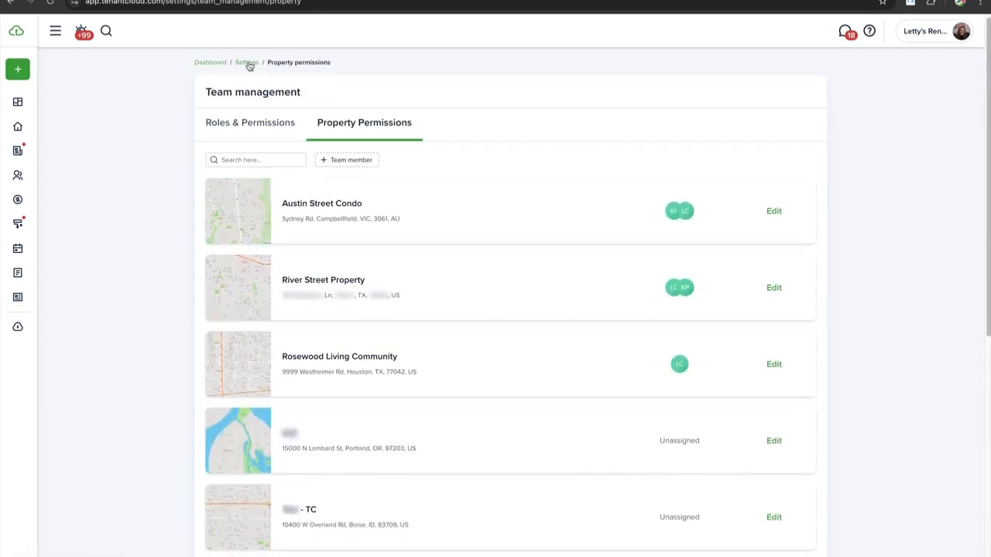
In Request settings, set the recurring service lead time to 30 days and update
left_click(247, 62)
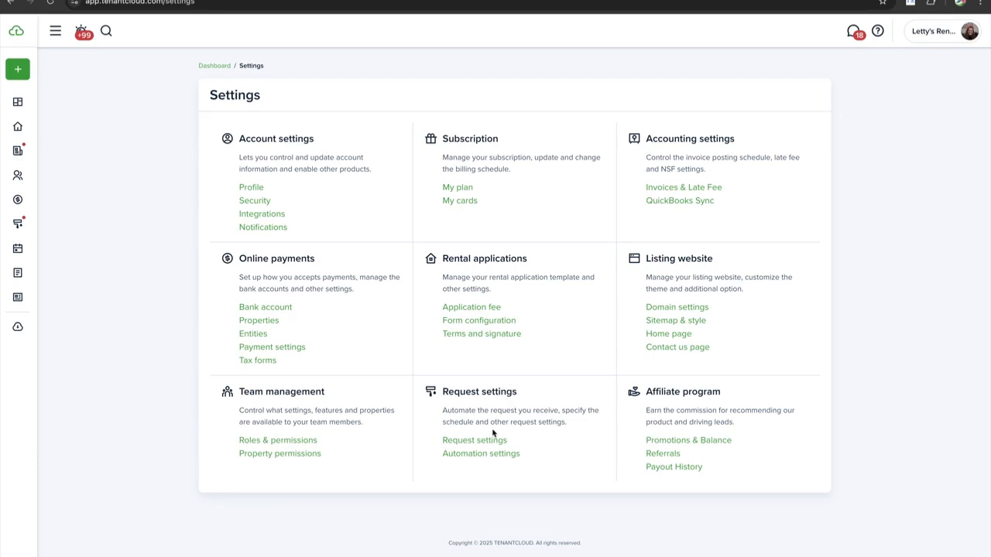
left_click(475, 440)
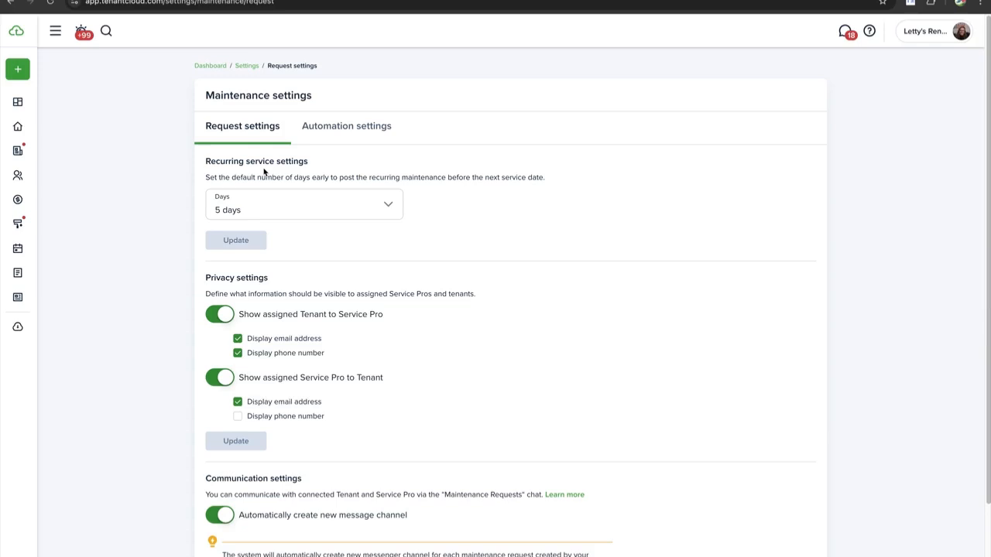
scroll(264, 172, "down", 1)
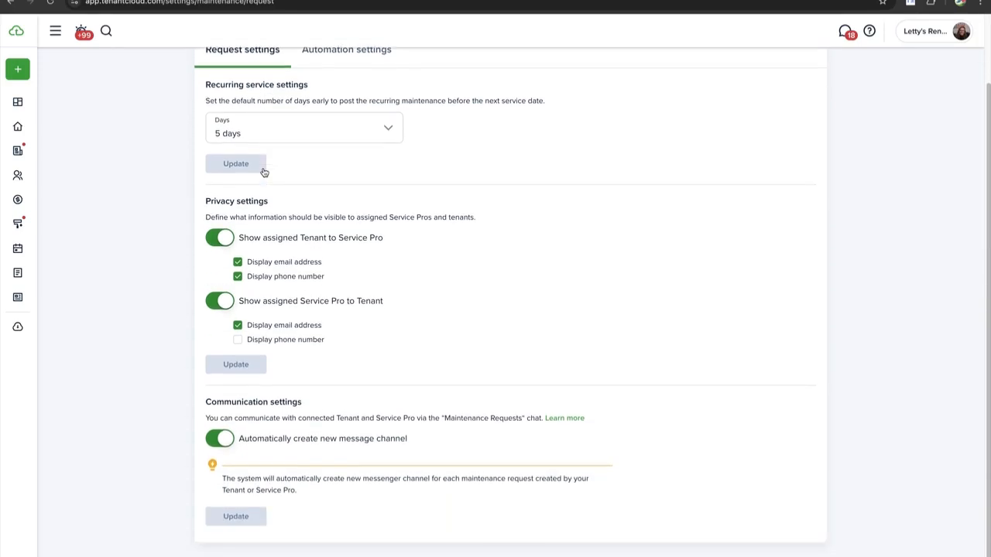
left_click(267, 135)
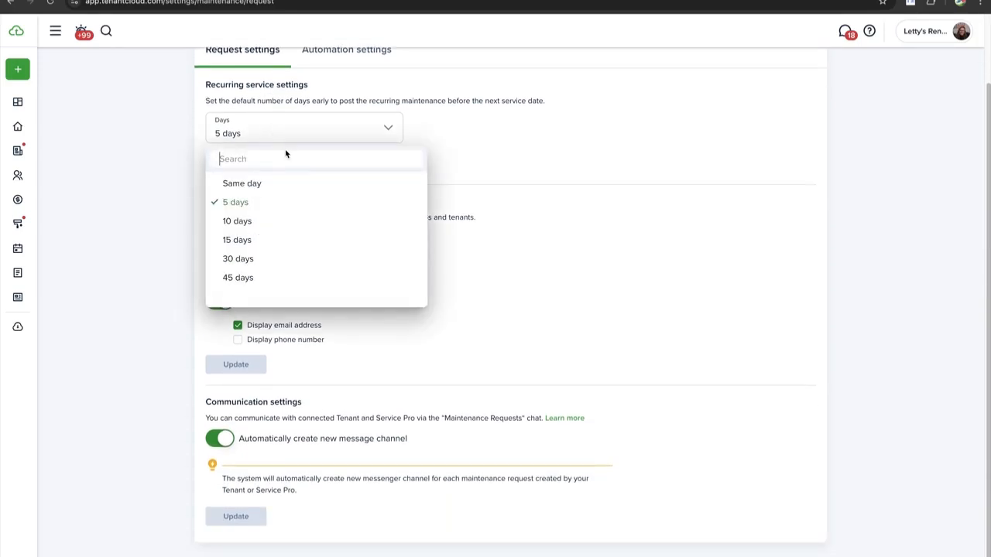
left_click(256, 240)
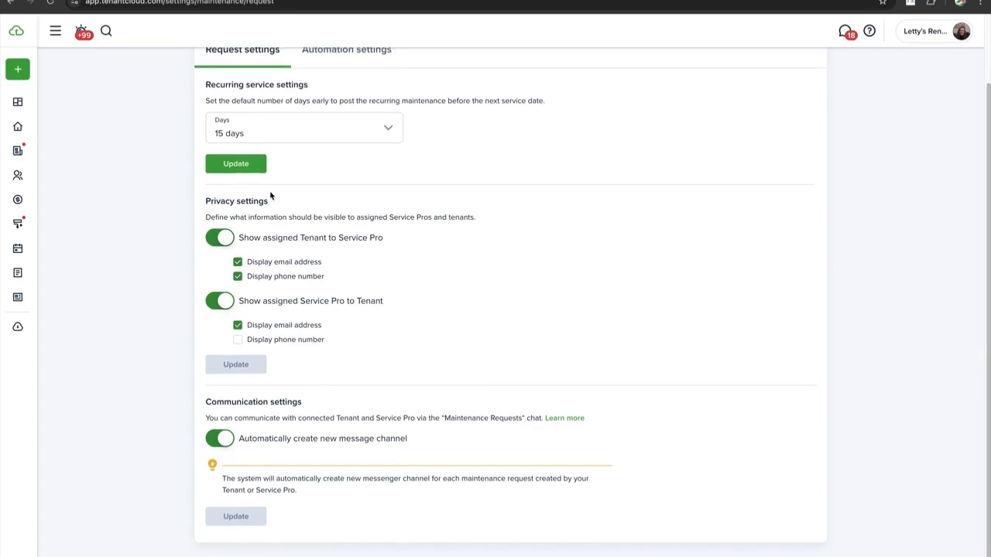
left_click(259, 135)
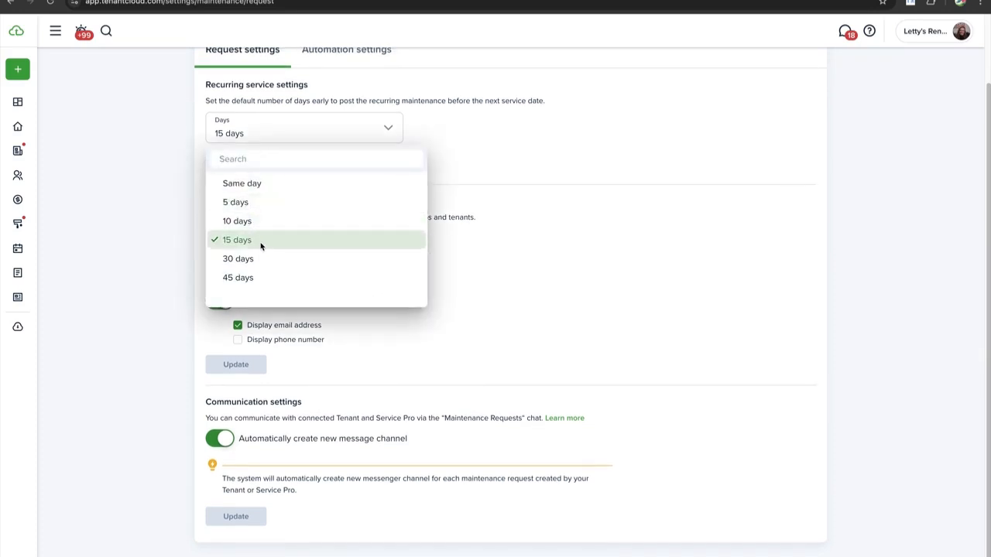
left_click(253, 259)
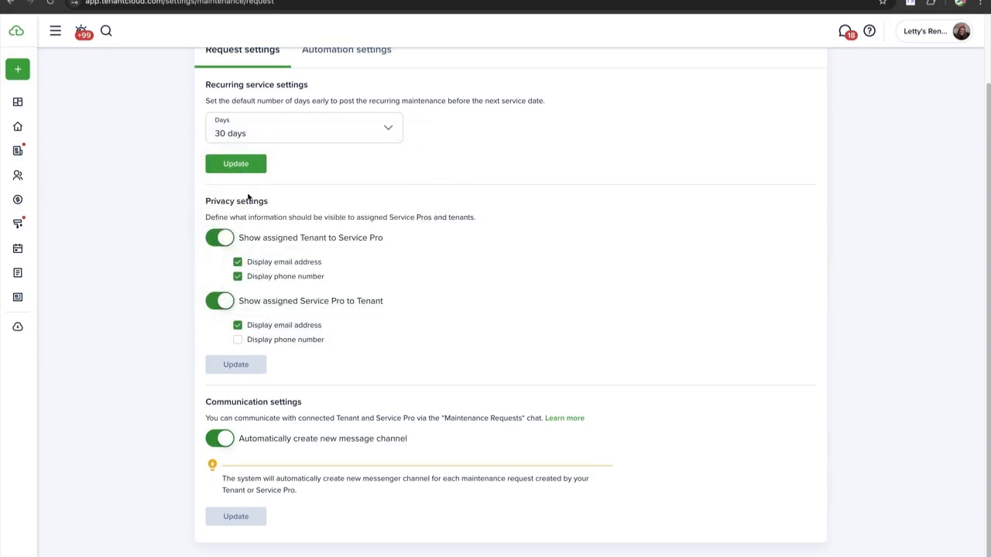
left_click(263, 166)
left_click(225, 164)
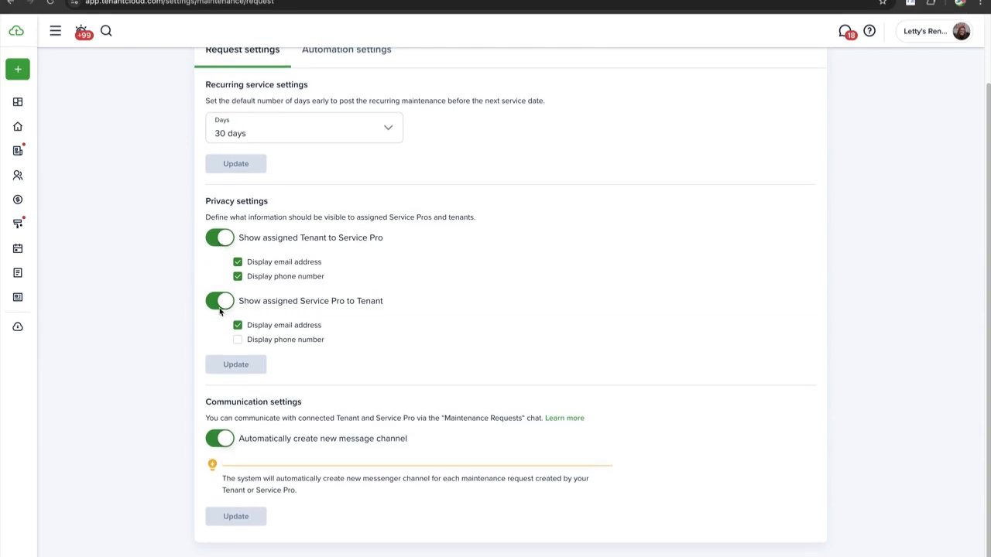
Save privacy settings sharing the tenant's e-mail with service pros and the service pro's e-mail and phone with tenants
left_click(220, 237)
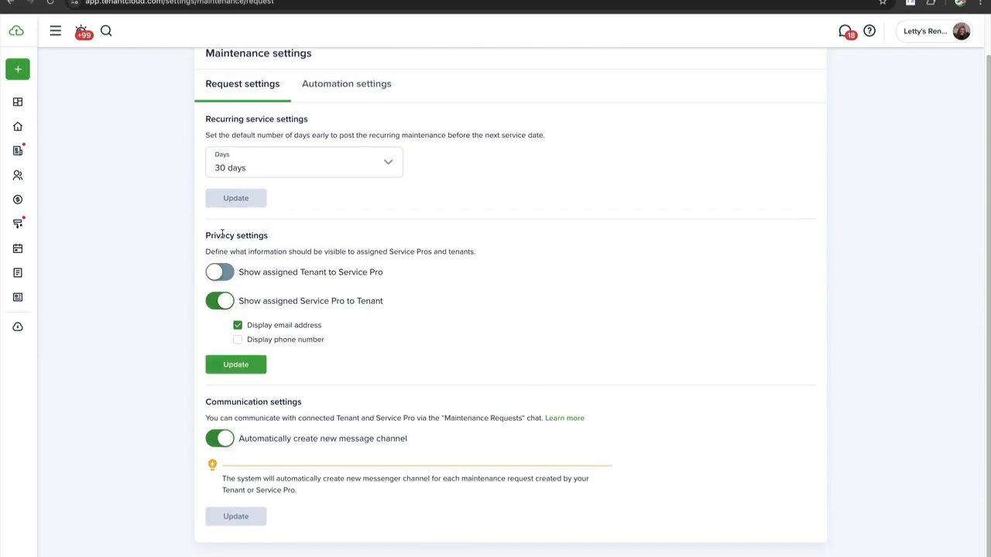
left_click(222, 300)
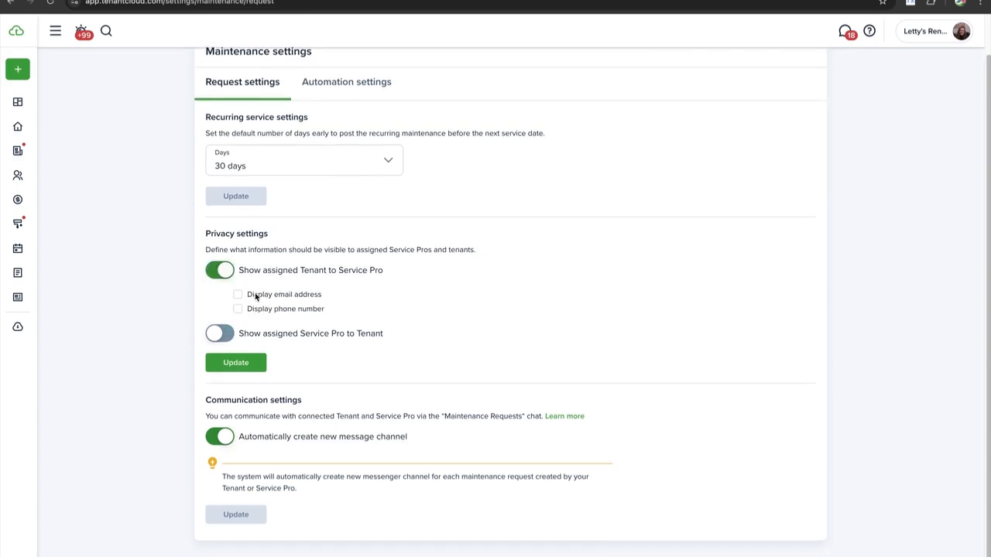
left_click(238, 297)
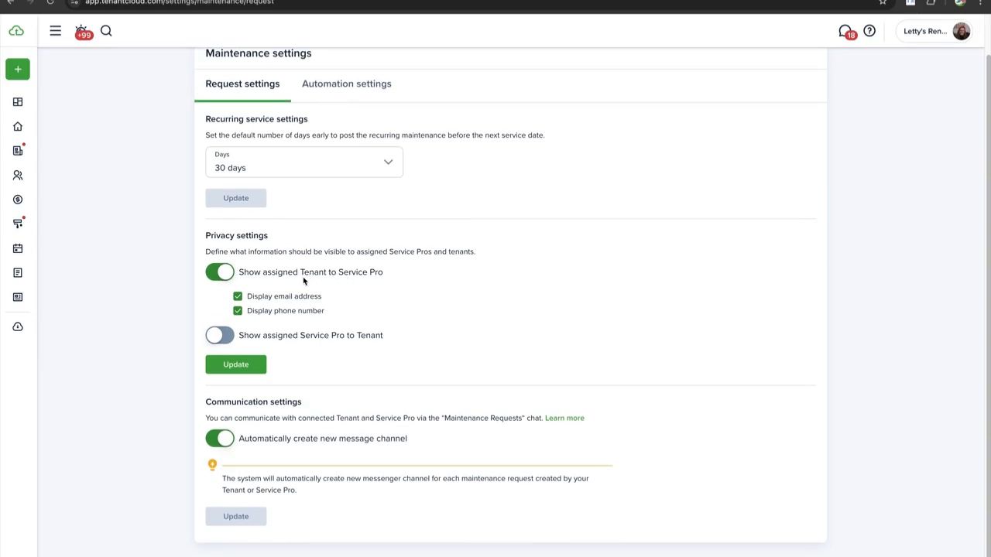
left_click(221, 338)
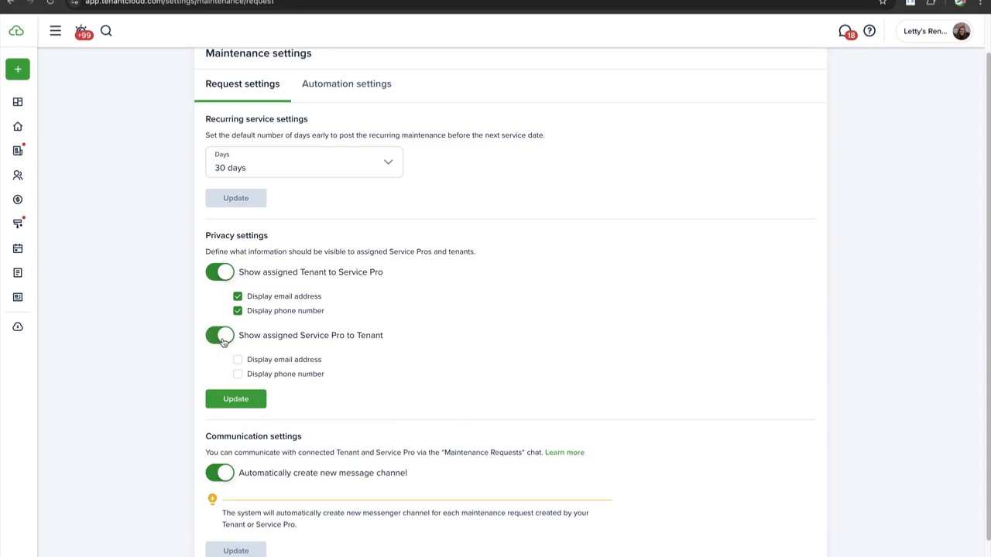
scroll(228, 343, "down", 1)
left_click(238, 327)
left_click(238, 342)
left_click(228, 363)
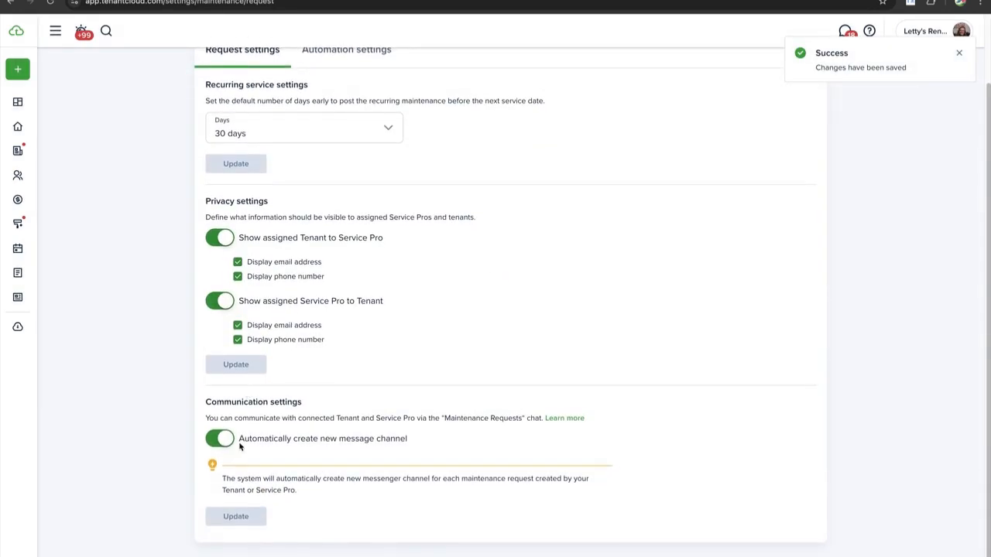
Switch off 'Automatically create new message channel' and save the communication setting
scroll(238, 421, "down", 1)
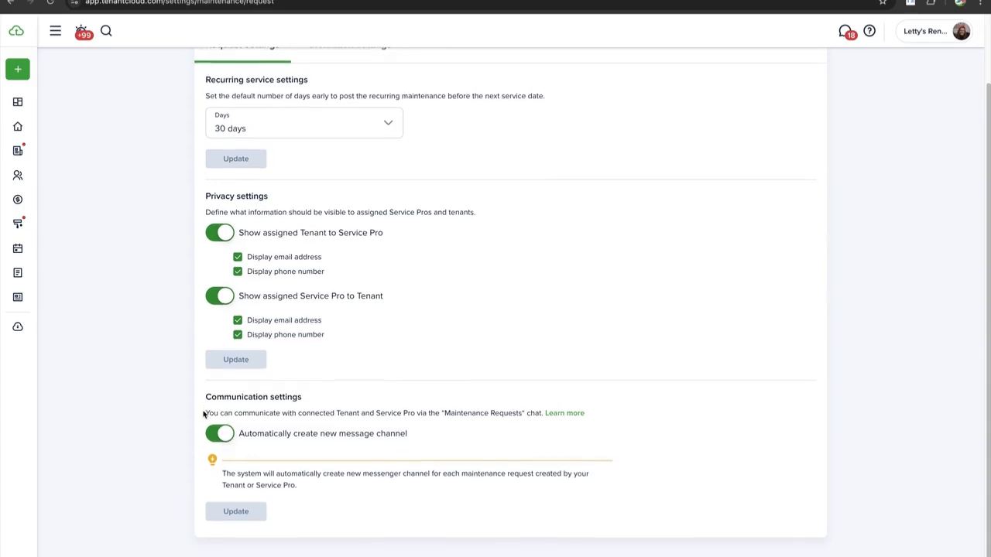
left_click(230, 514)
left_click(222, 440)
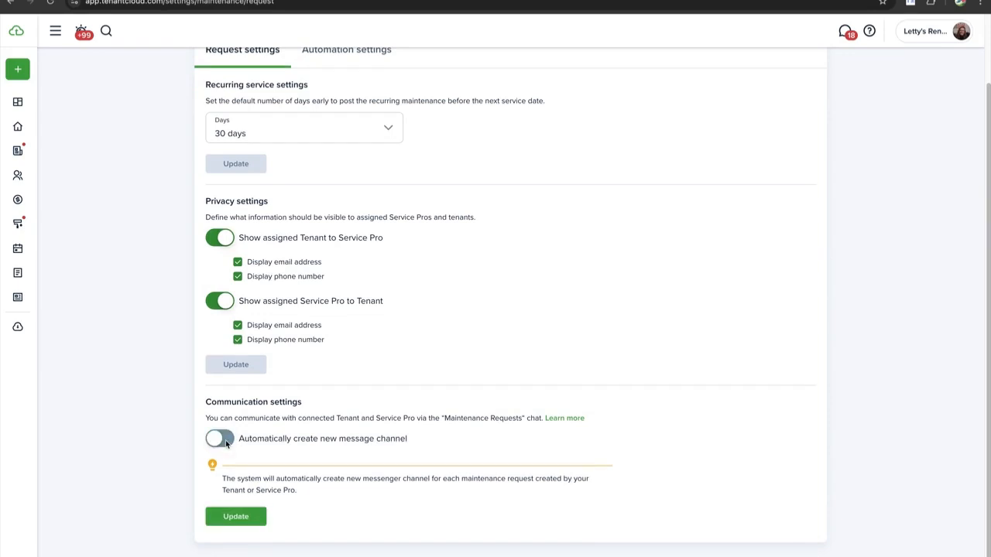
left_click(241, 517)
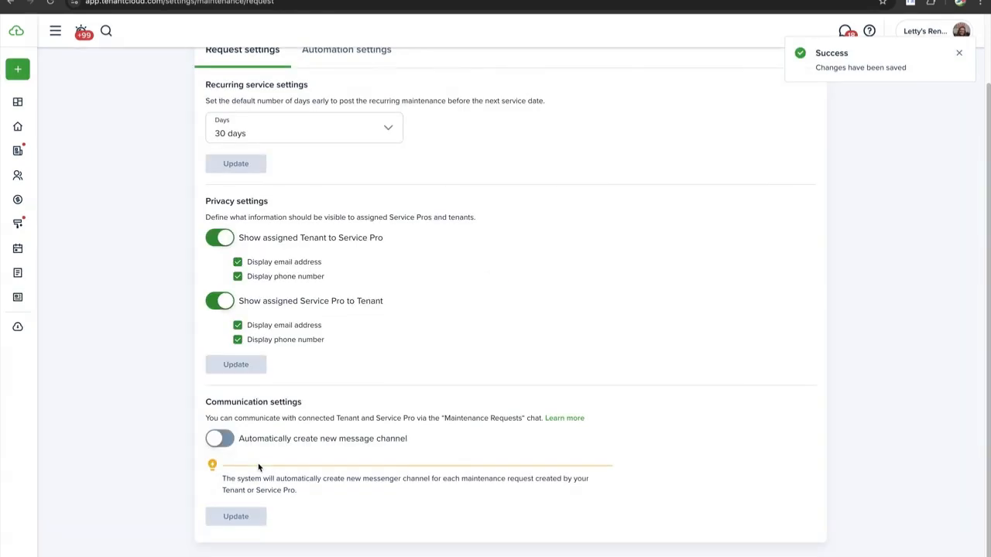
scroll(325, 127, "up", 2)
left_click(325, 128)
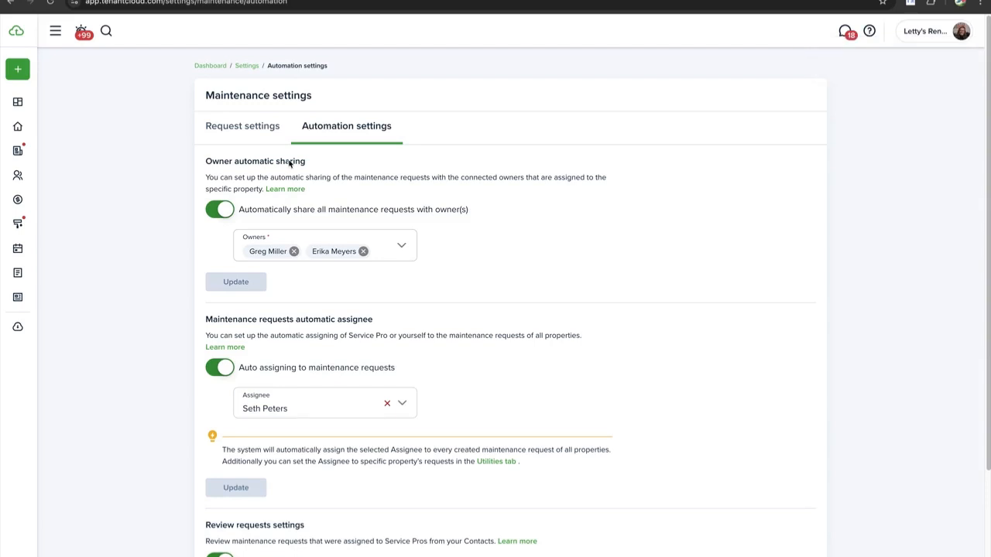
Check the automation options for owner sharing and the default assignee, leaving them unchanged
scroll(273, 196, "down", 1)
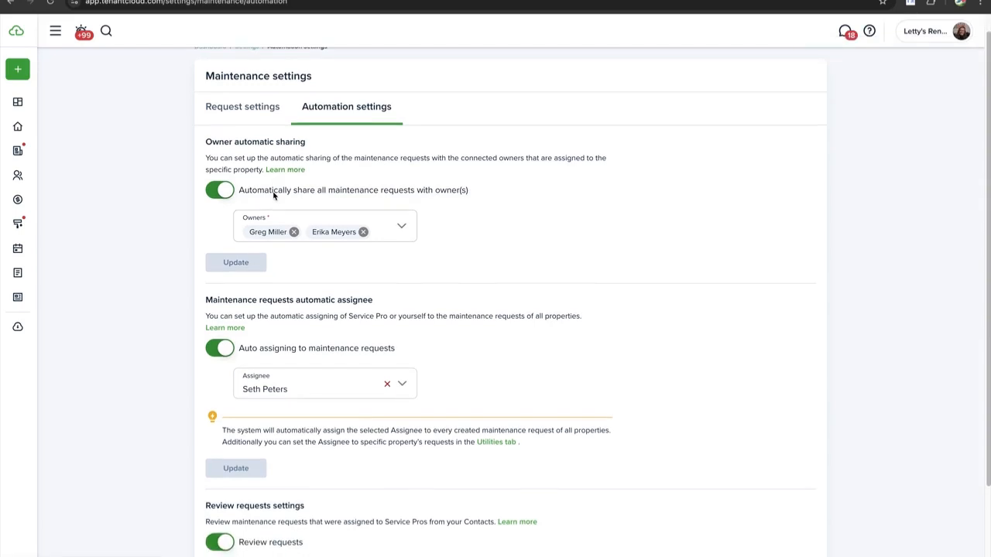
scroll(273, 196, "down", 1)
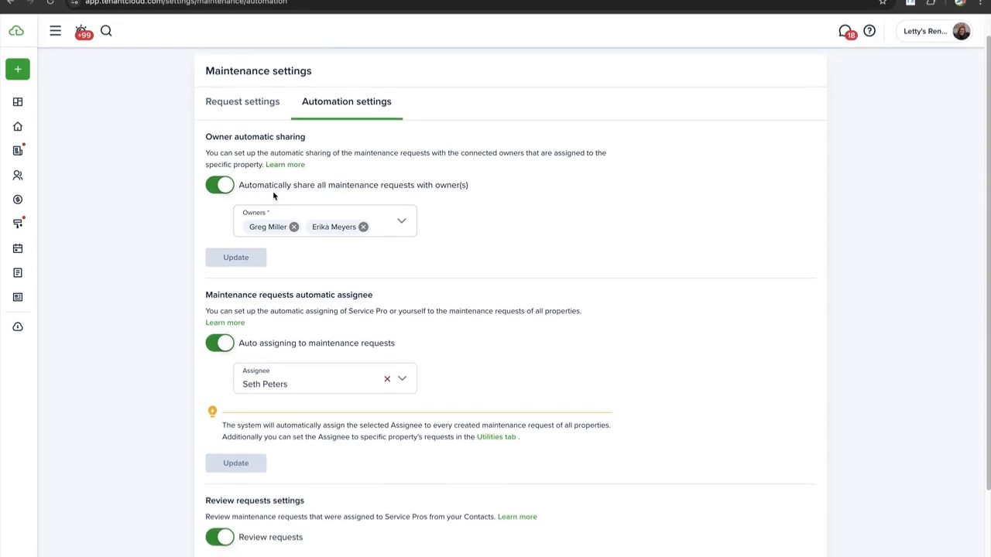
scroll(273, 195, "down", 1)
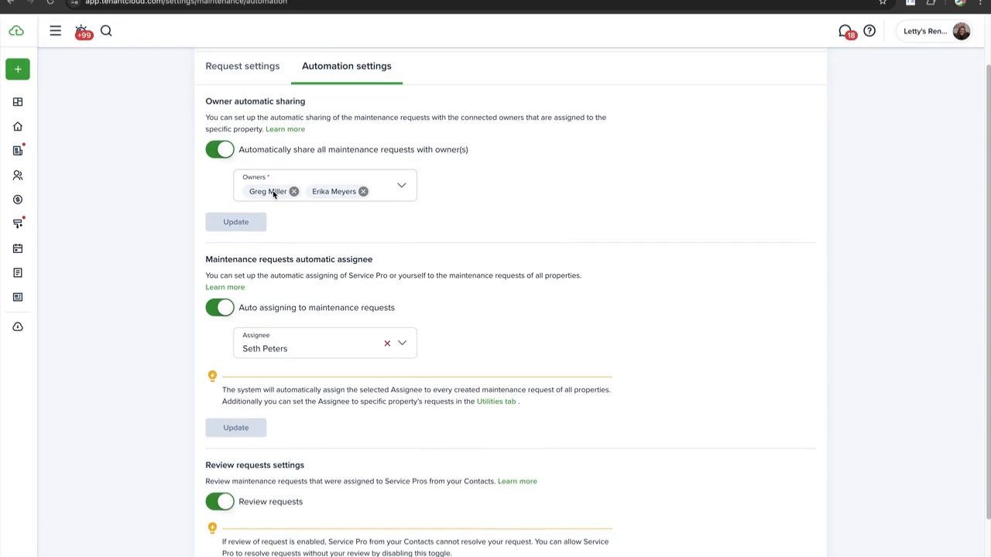
scroll(274, 165, "down", 1)
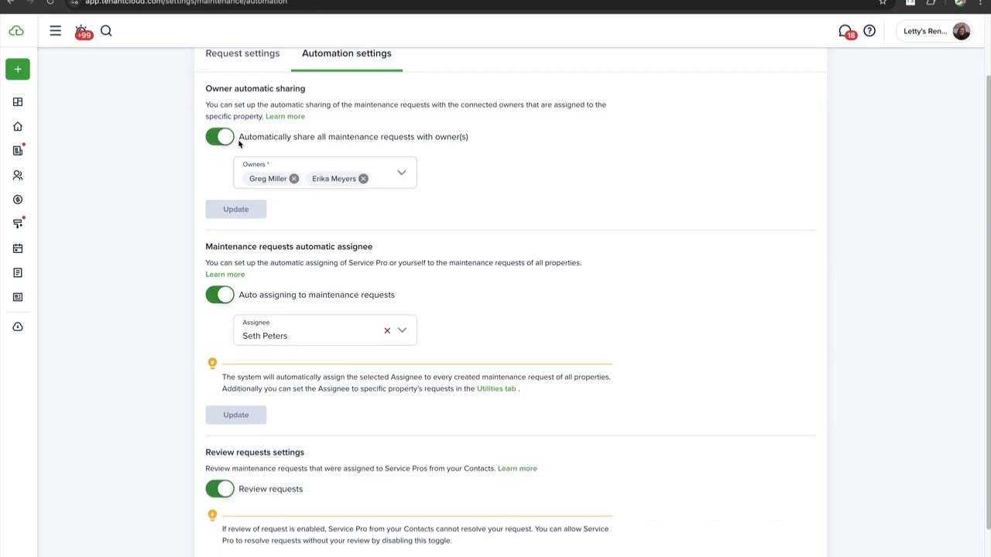
left_click(224, 142)
left_click(224, 142)
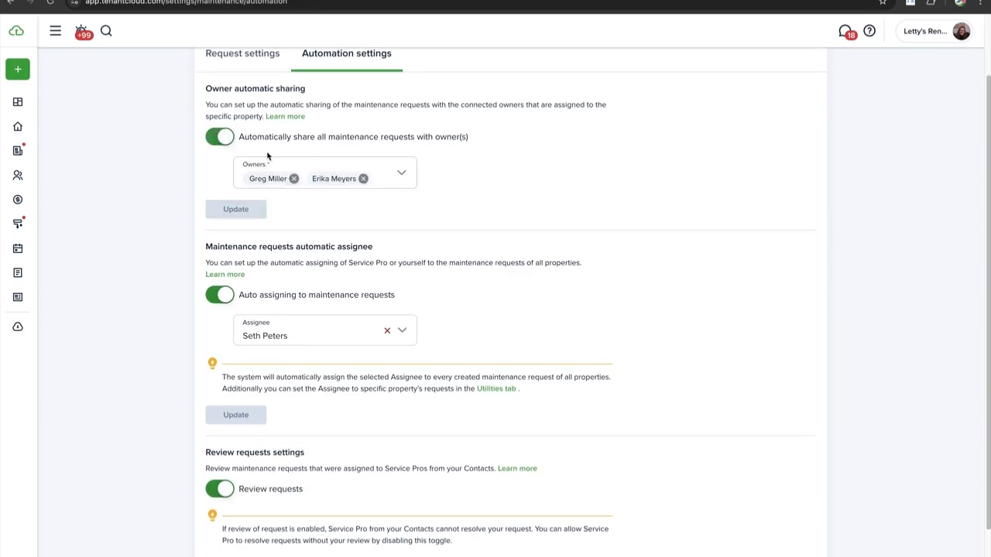
left_click(398, 180)
left_click(163, 214)
scroll(265, 201, "down", 1)
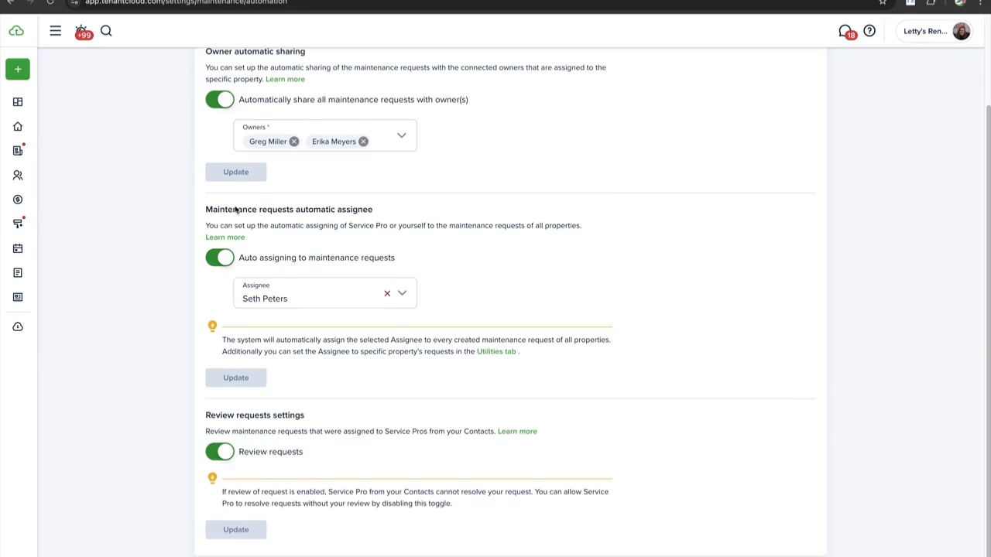
scroll(237, 213, "down", 1)
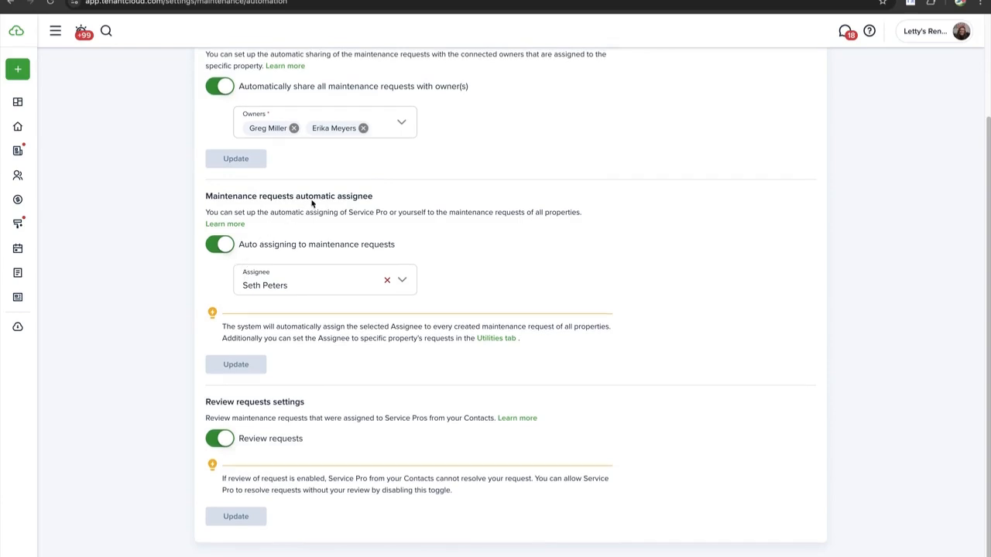
left_click(305, 286)
left_click(153, 327)
scroll(287, 275, "down", 1)
left_click(318, 285)
left_click(147, 291)
Switch the Review requests toggle off, update, and go back to the Settings overview
left_click(224, 443)
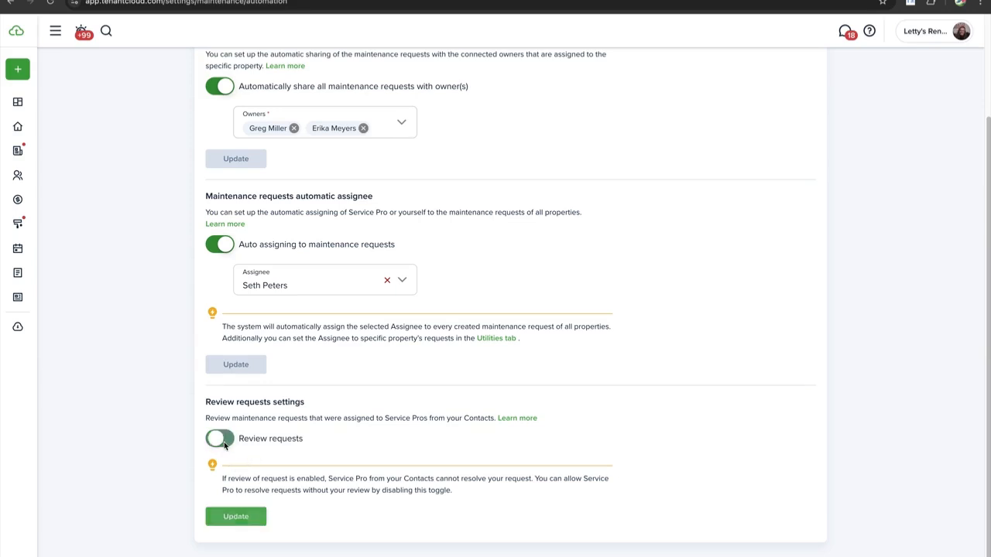
left_click(223, 442)
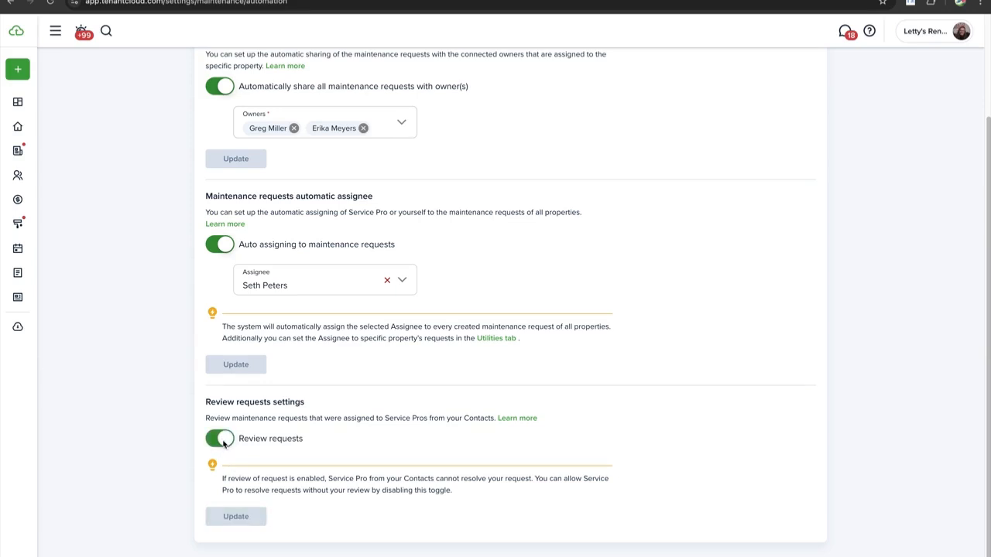
left_click(223, 443)
left_click(232, 520)
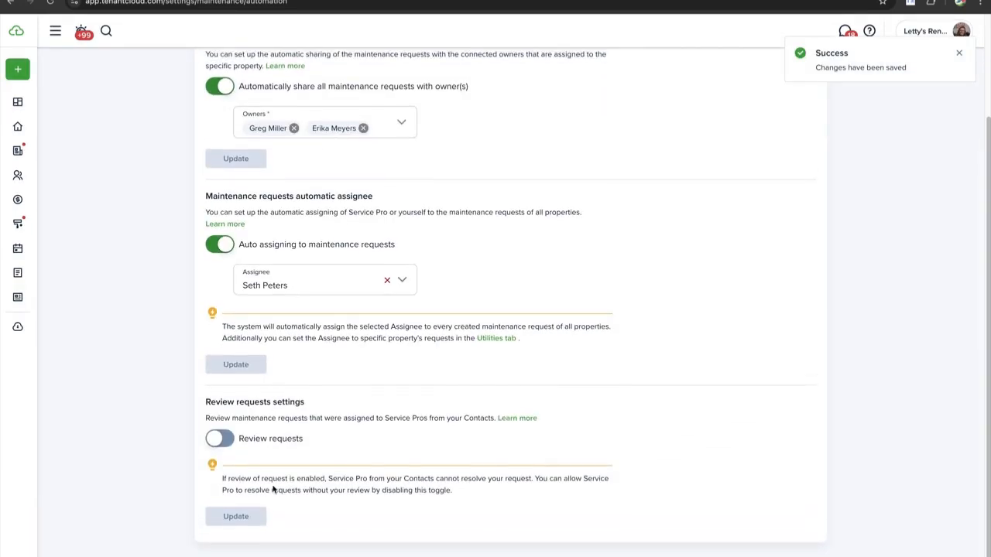
left_click(251, 68)
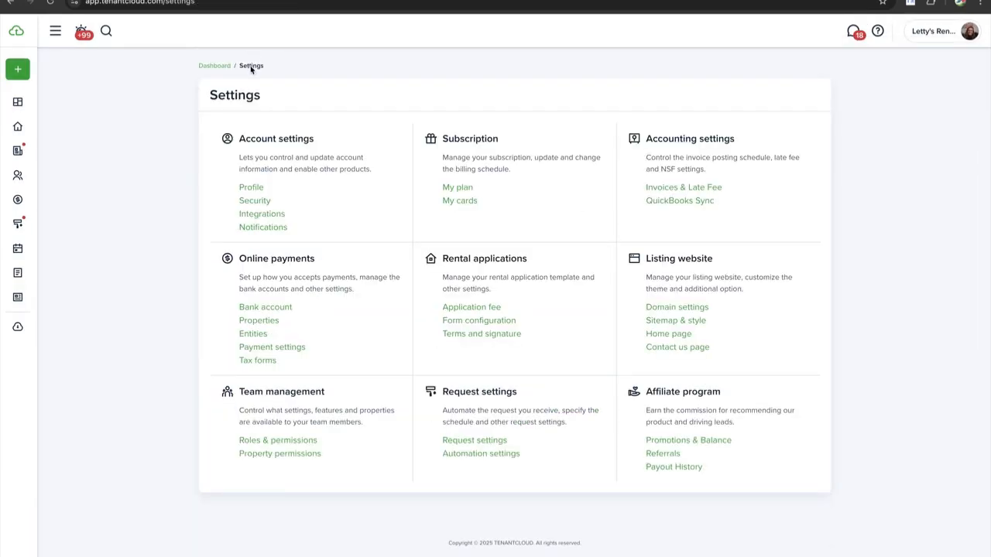
Open the account Integrations settings and look through the available integrations
left_click(271, 213)
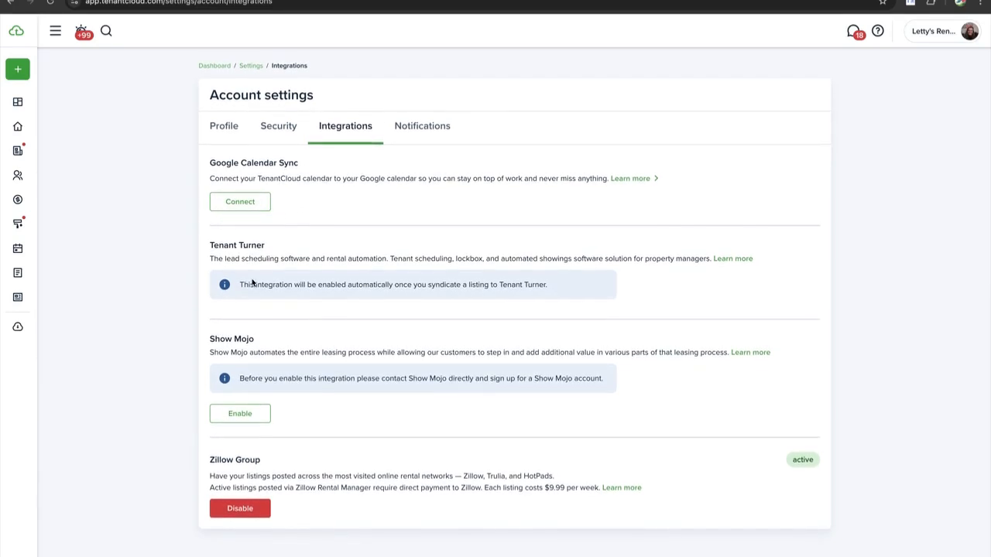
scroll(252, 277, "down", 1)
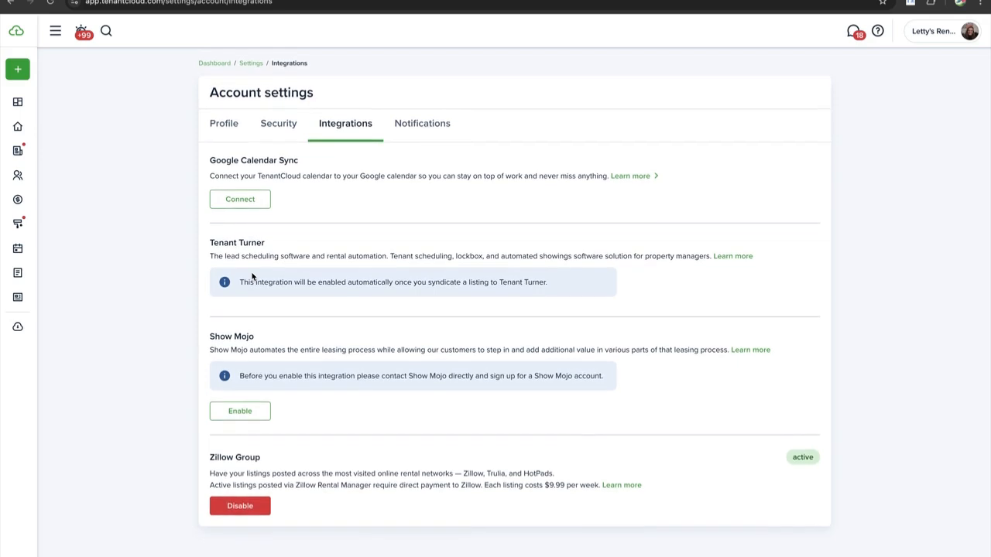
scroll(248, 264, "up", 1)
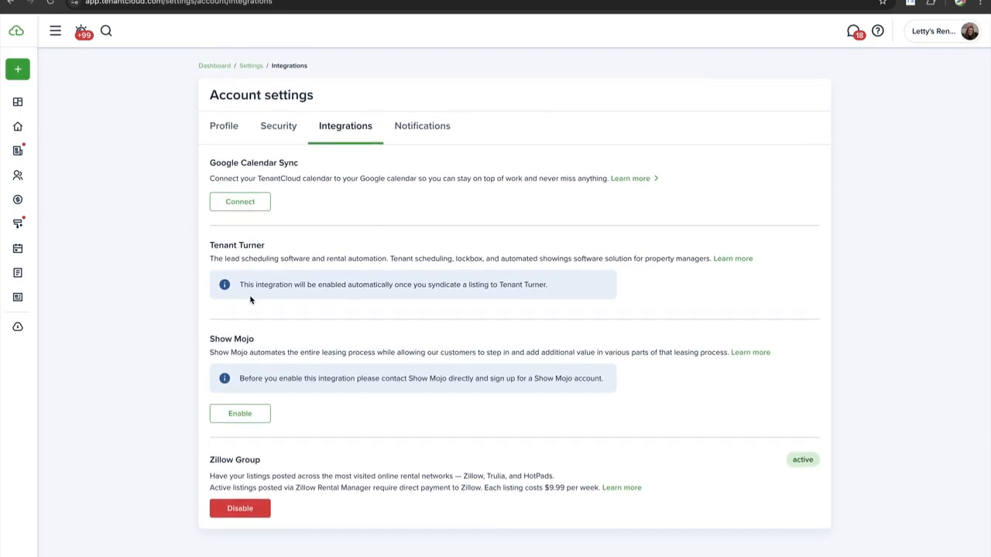
scroll(249, 299, "down", 1)
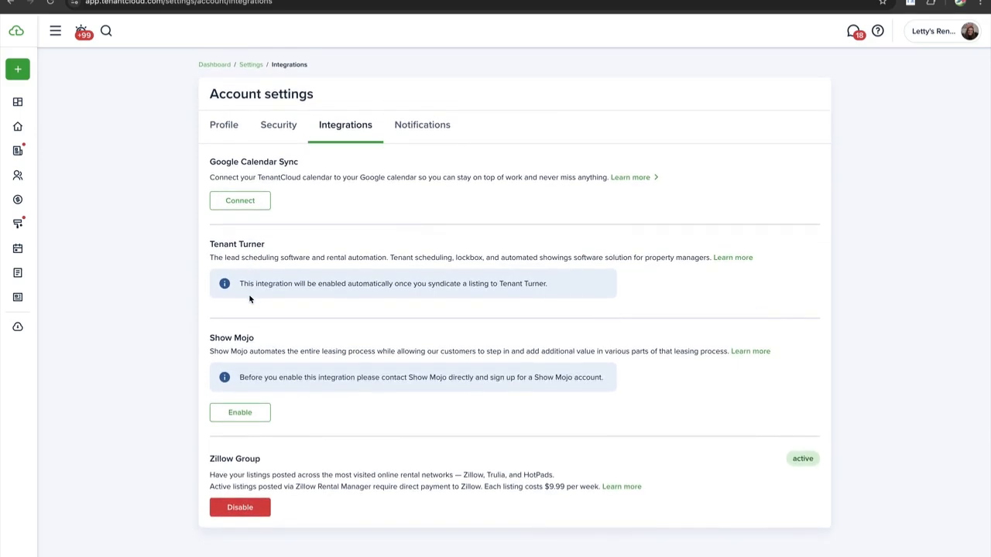
scroll(250, 299, "down", 1)
scroll(249, 300, "up", 1)
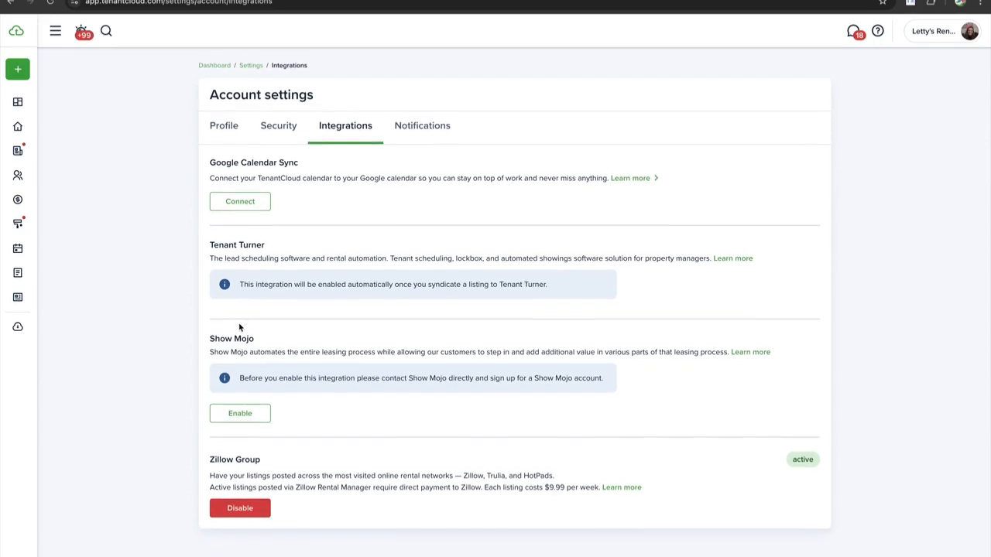
scroll(235, 376, "down", 1)
scroll(235, 379, "up", 1)
Enable Show Mojo to reveal its contact fields, then view the Notifications preferences
left_click(236, 420)
scroll(281, 433, "down", 1)
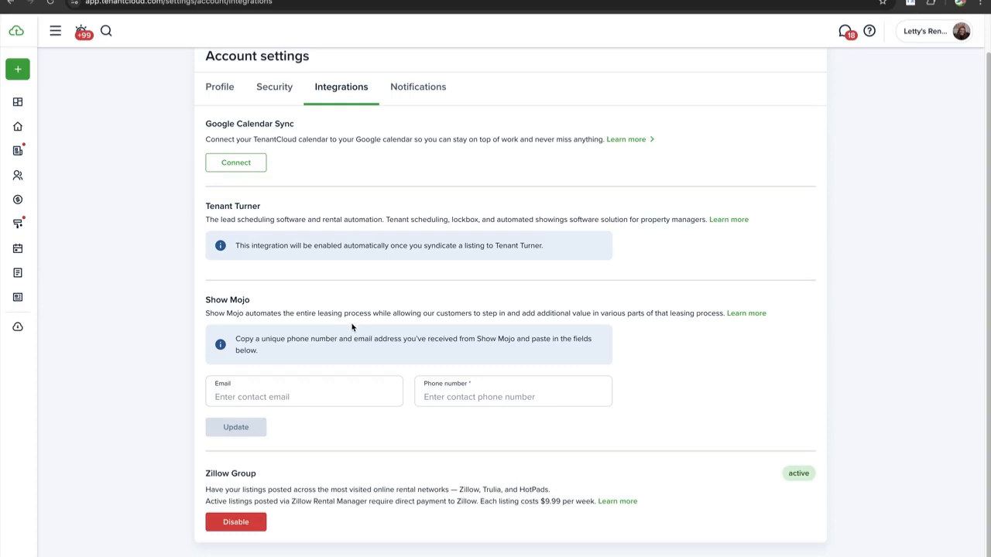
left_click(420, 88)
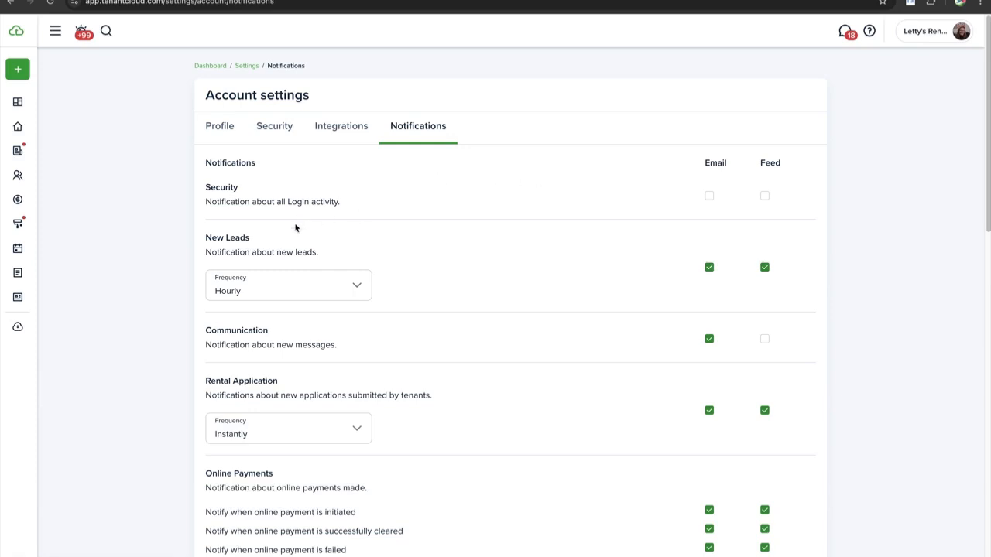
left_click(283, 296)
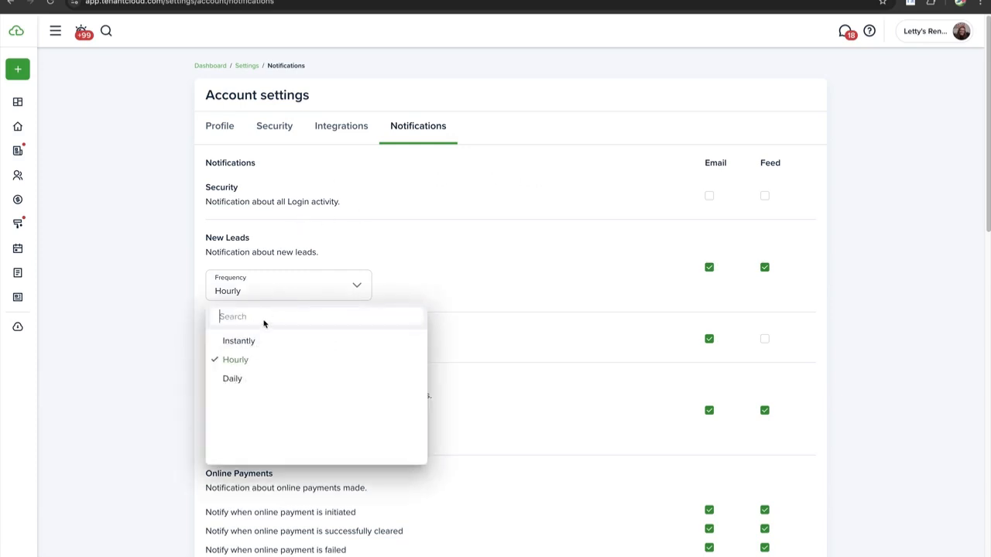
left_click(175, 315)
scroll(250, 287, "down", 1)
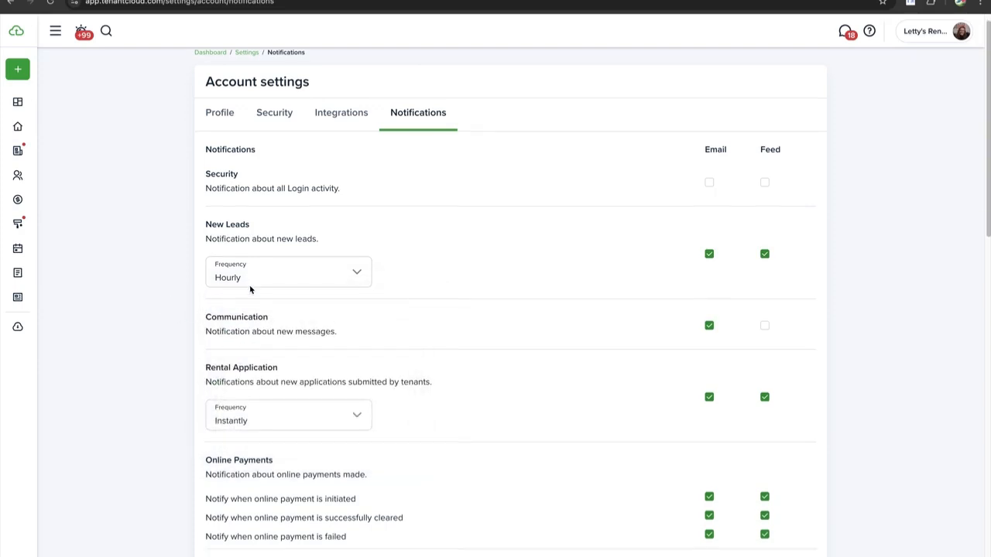
scroll(250, 286, "down", 1)
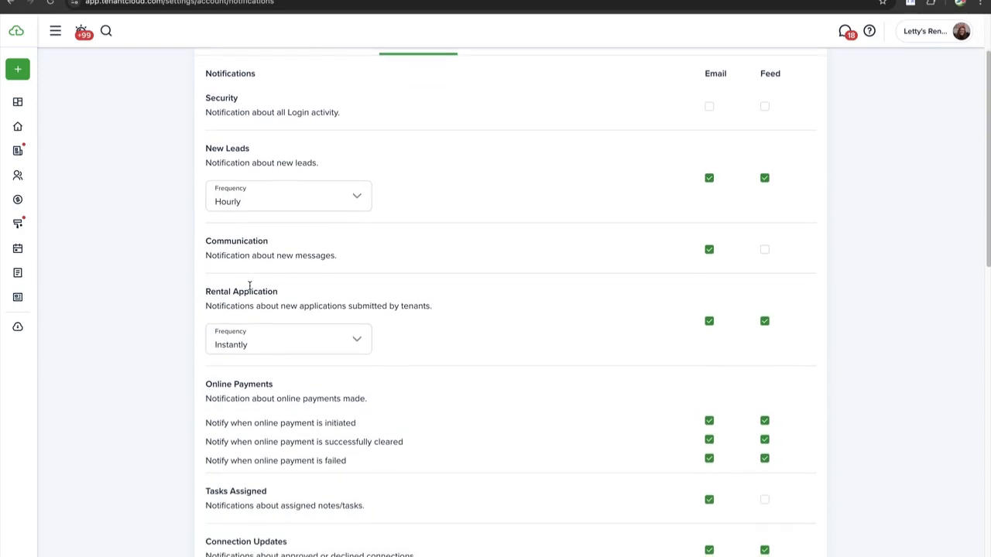
scroll(249, 285, "down", 4)
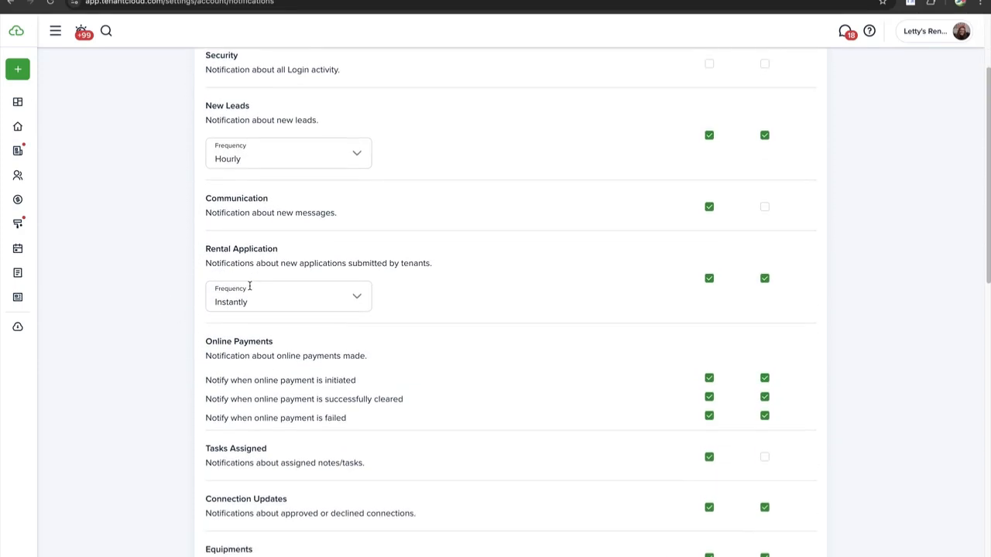
scroll(250, 288, "down", 2)
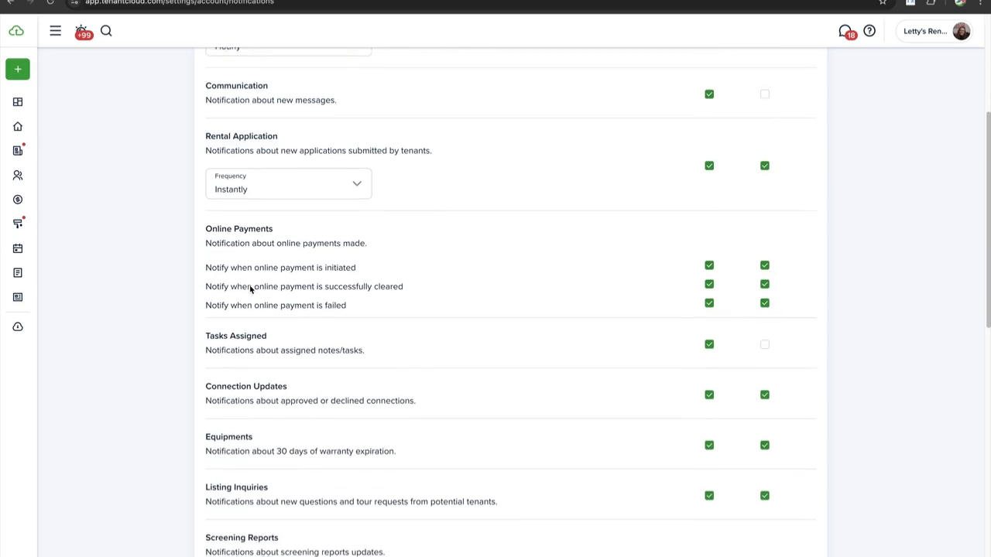
scroll(250, 259, "up", 3)
scroll(251, 261, "up", 3)
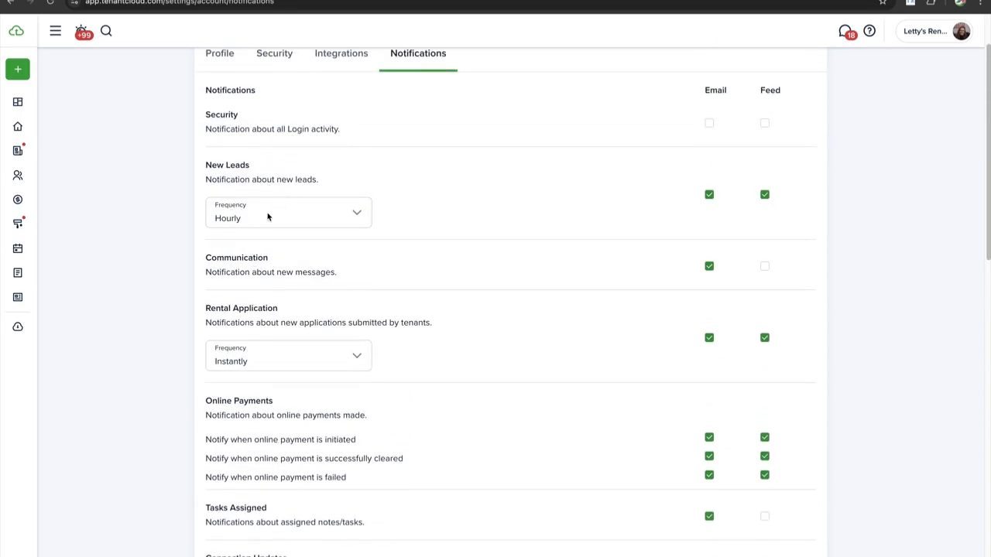
scroll(267, 216, "down", 5)
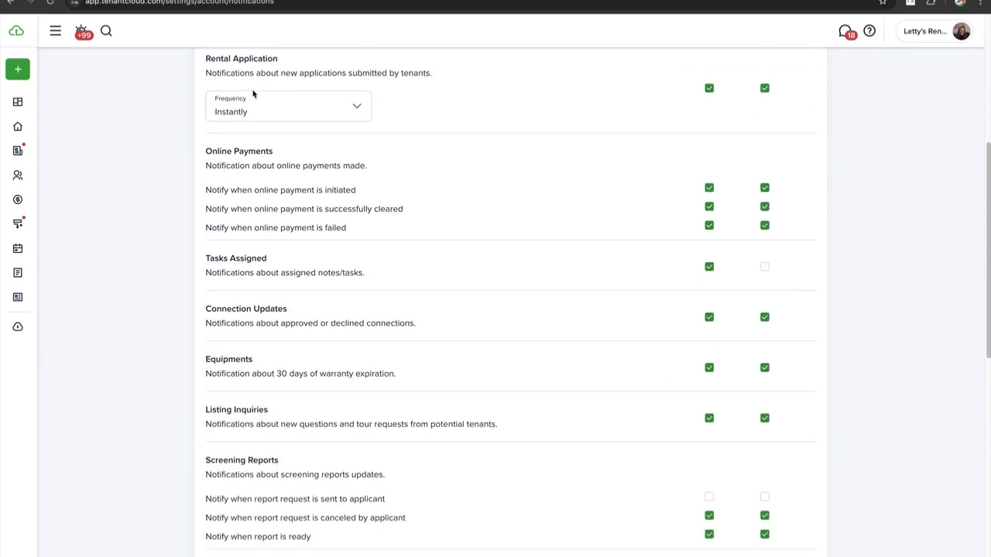
left_click_drag(233, 59, 254, 59)
scroll(268, 125, "down", 1)
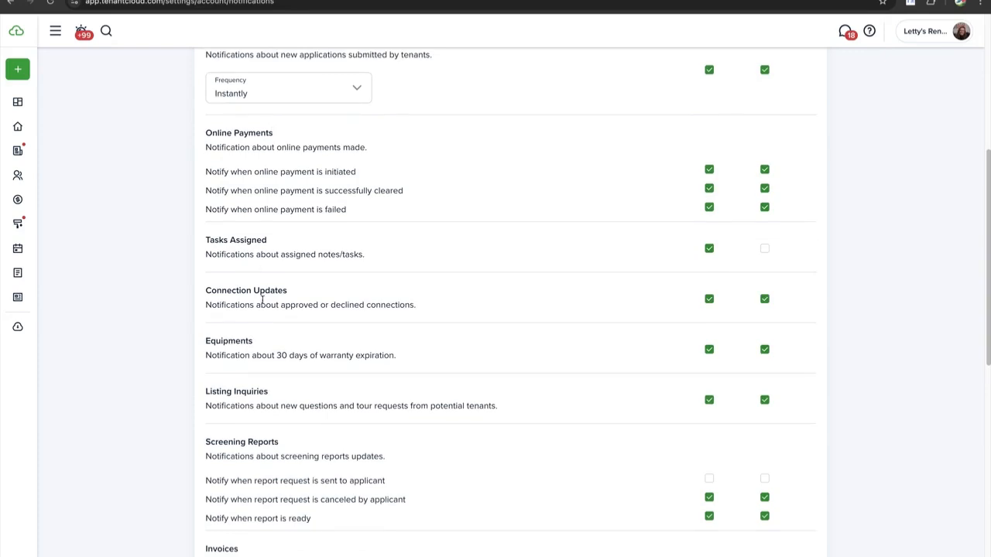
scroll(263, 300, "down", 5)
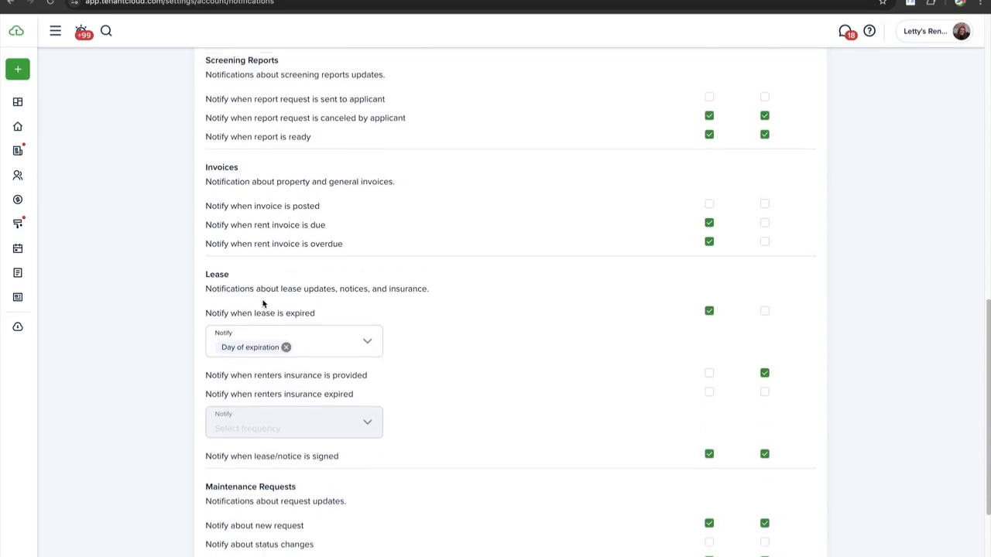
scroll(263, 302, "down", 1)
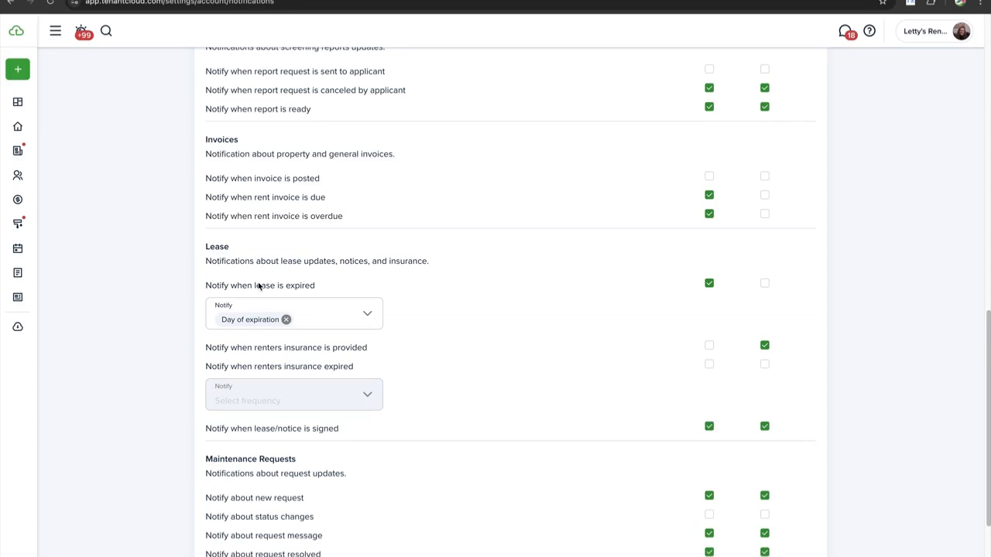
scroll(259, 286, "up", 1)
scroll(228, 305, "down", 1)
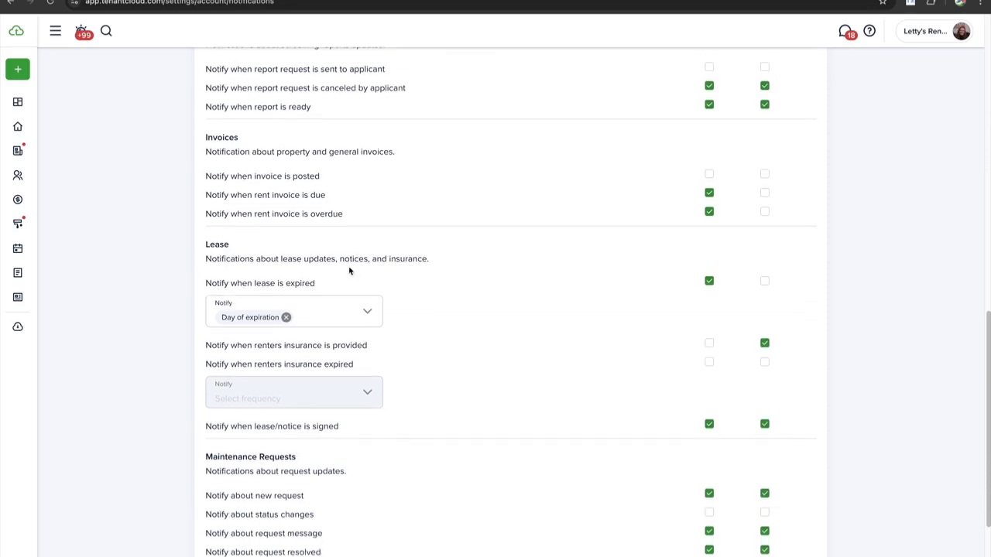
scroll(615, 297, "up", 10)
scroll(597, 286, "down", 1)
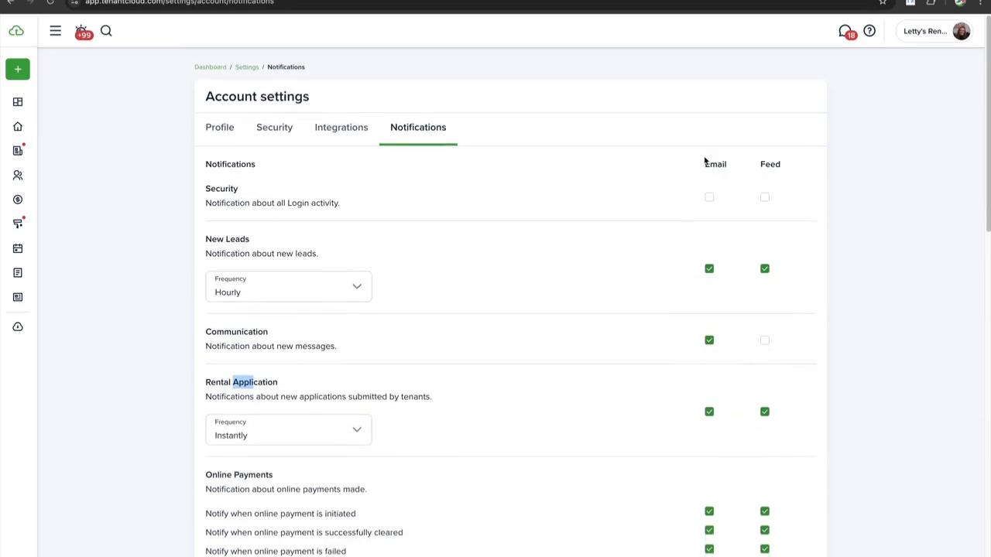
left_click(711, 163)
left_click(776, 164)
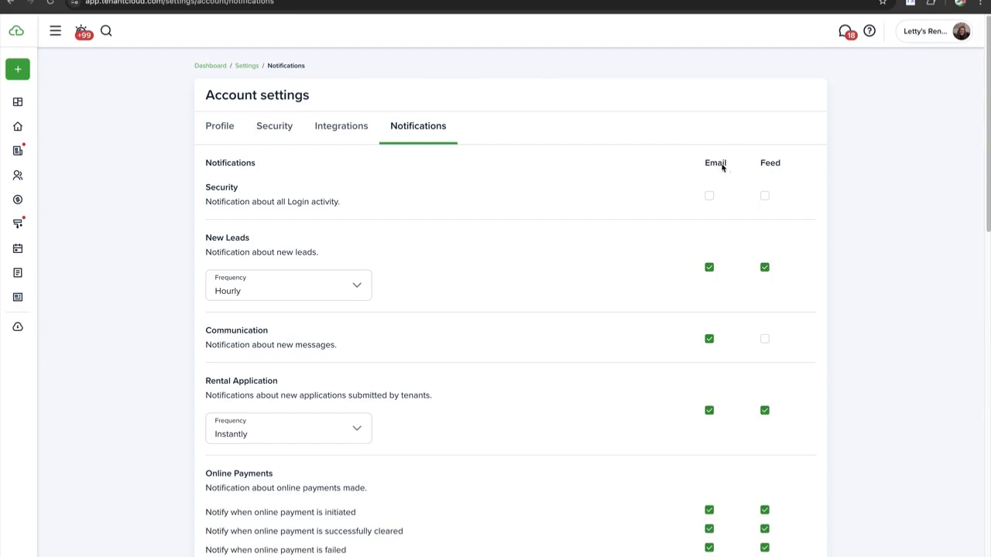
scroll(709, 169, "down", 1)
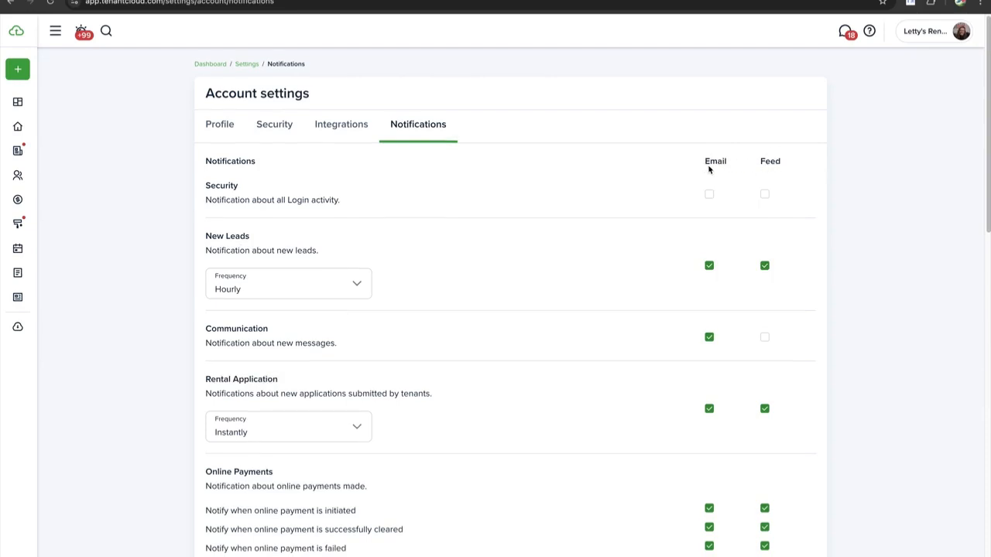
left_click(923, 41)
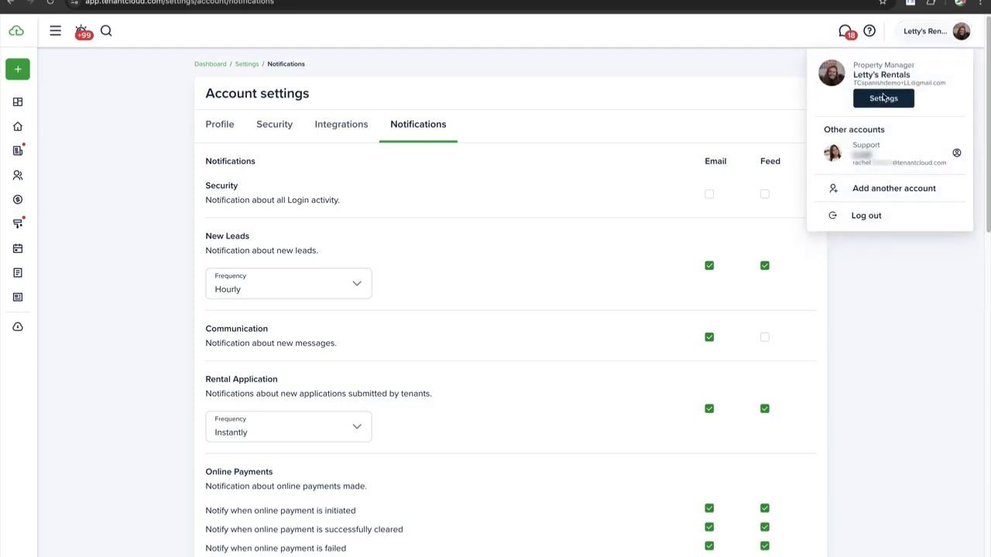
left_click(755, 69)
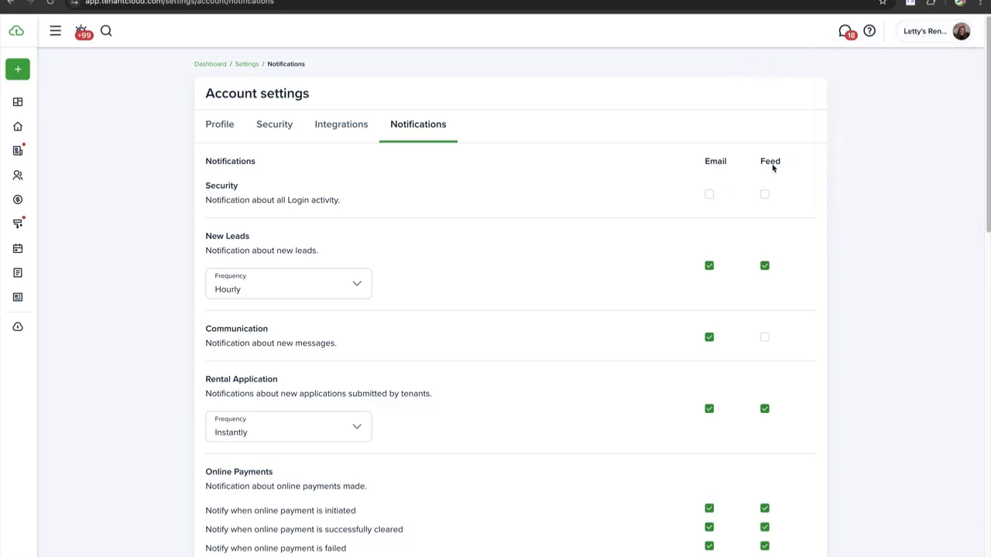
Open the What's New feed from the notification bell and scroll through the recent notifications
left_click(83, 39)
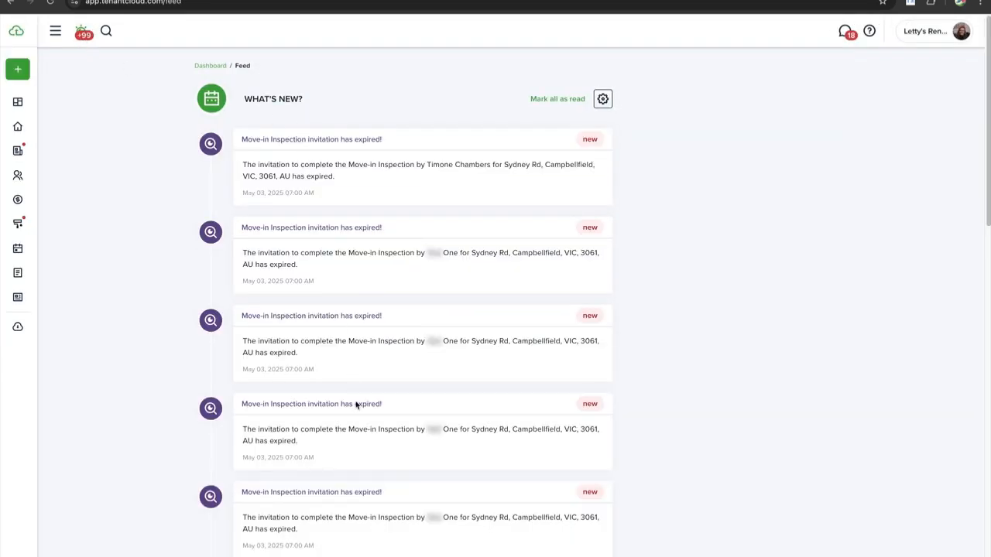
scroll(413, 243, "down", 1)
scroll(415, 161, "down", 6)
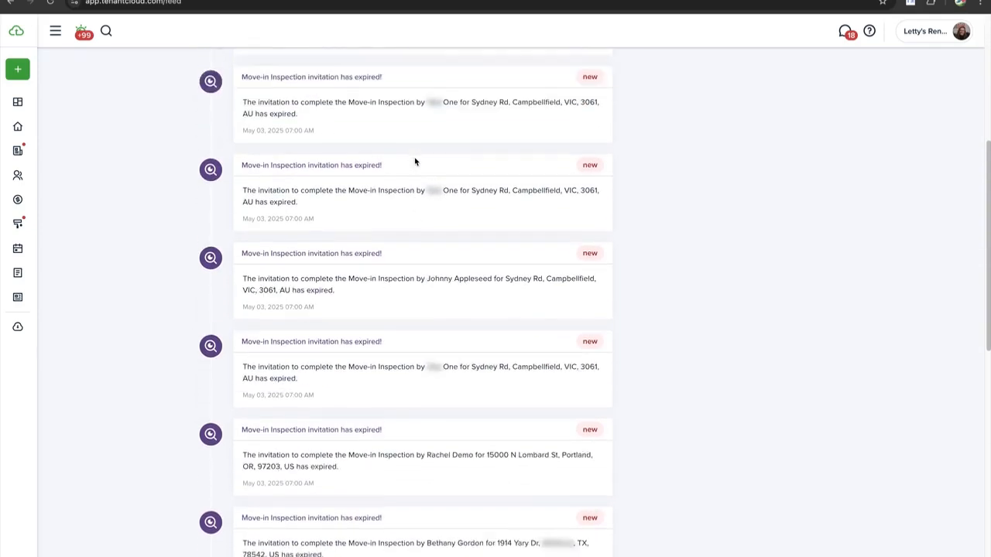
scroll(415, 161, "up", 6)
scroll(422, 161, "down", 1)
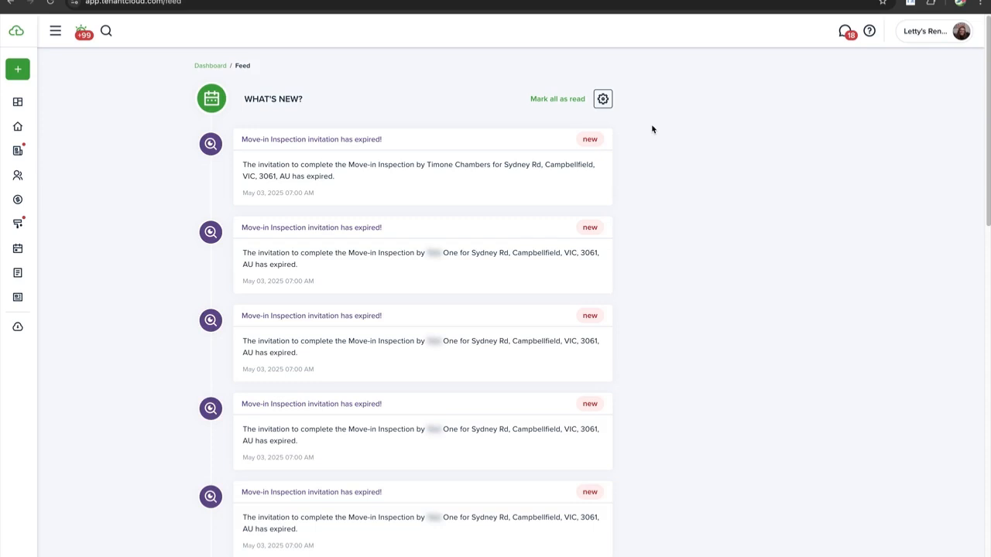
left_click(921, 34)
left_click(361, 68)
Untick the Email alert for 'Notify when lease is expired' in Notifications
left_click(13, 4)
left_click(14, 4)
left_click(29, 3)
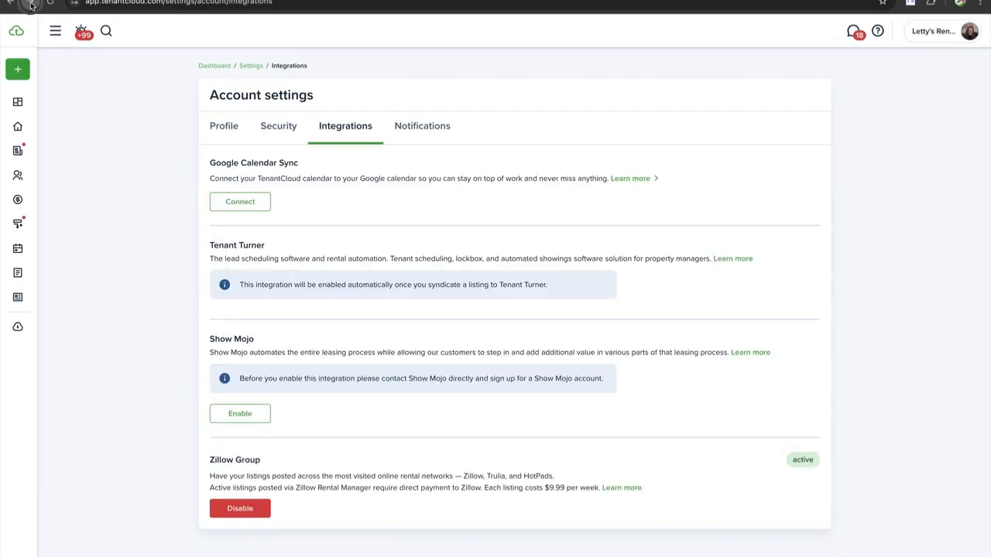
scroll(291, 200, "down", 1)
scroll(590, 173, "down", 2)
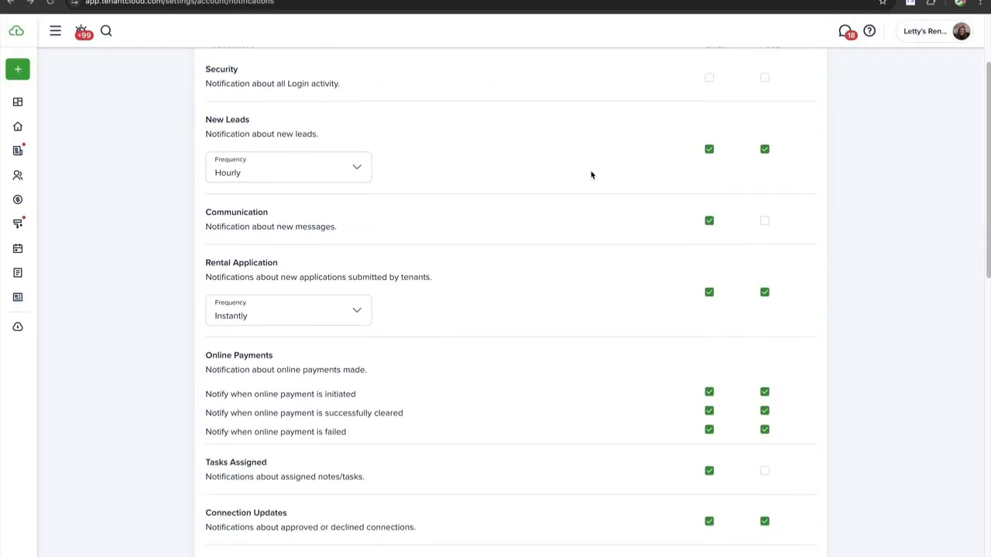
scroll(591, 173, "up", 3)
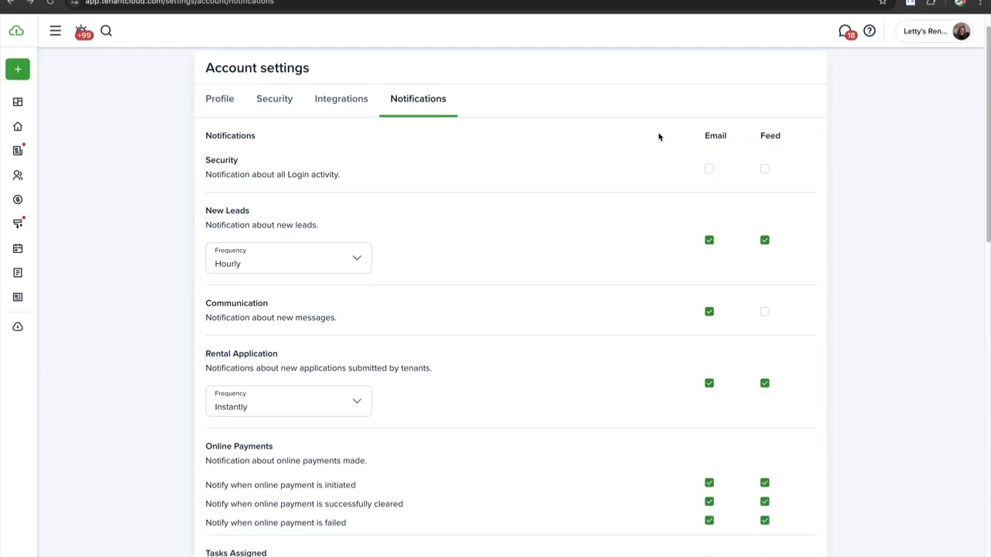
scroll(533, 206, "down", 10)
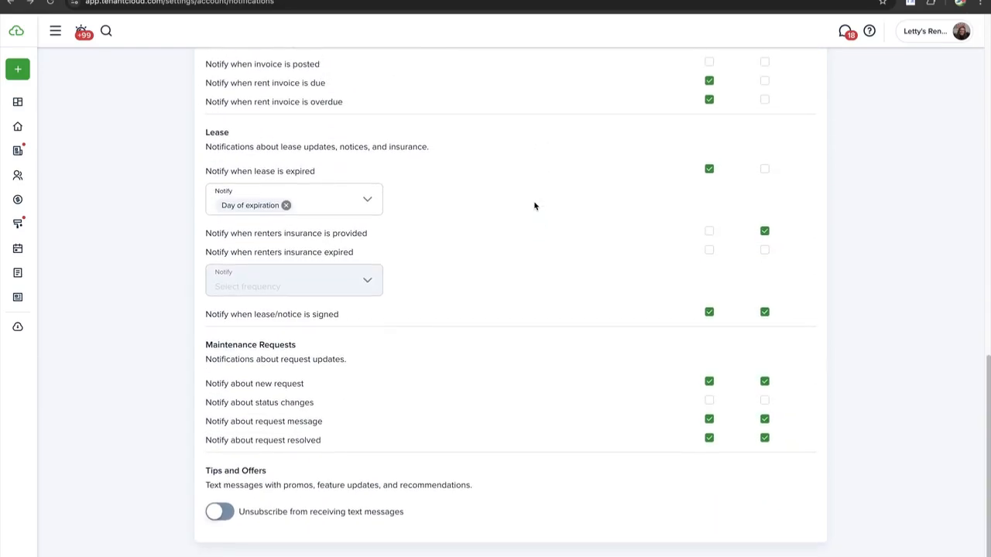
left_click(709, 169)
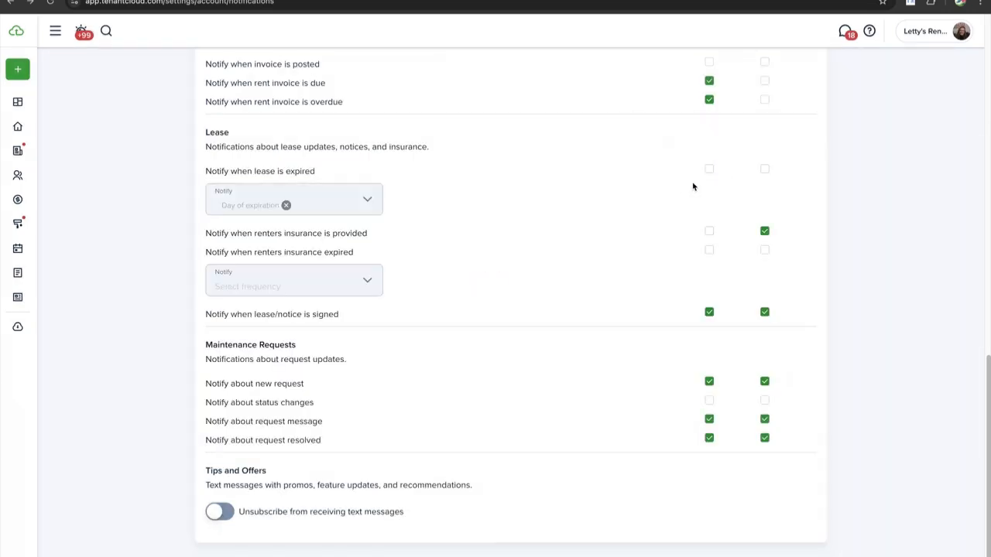
Look over the remaining notification preferences, then open Settings from the account menu
scroll(563, 206, "up", 20)
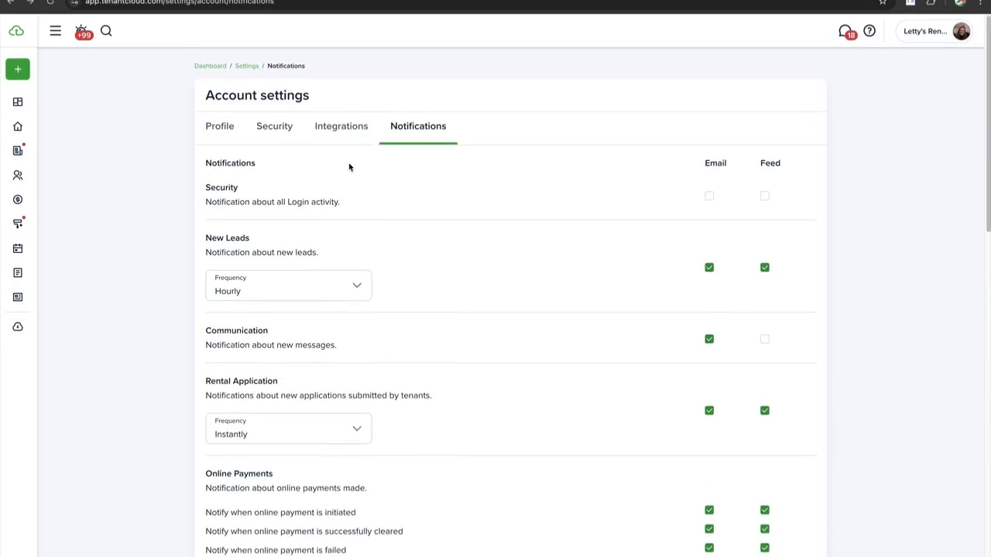
scroll(349, 167, "down", 1)
scroll(349, 167, "down", 1)
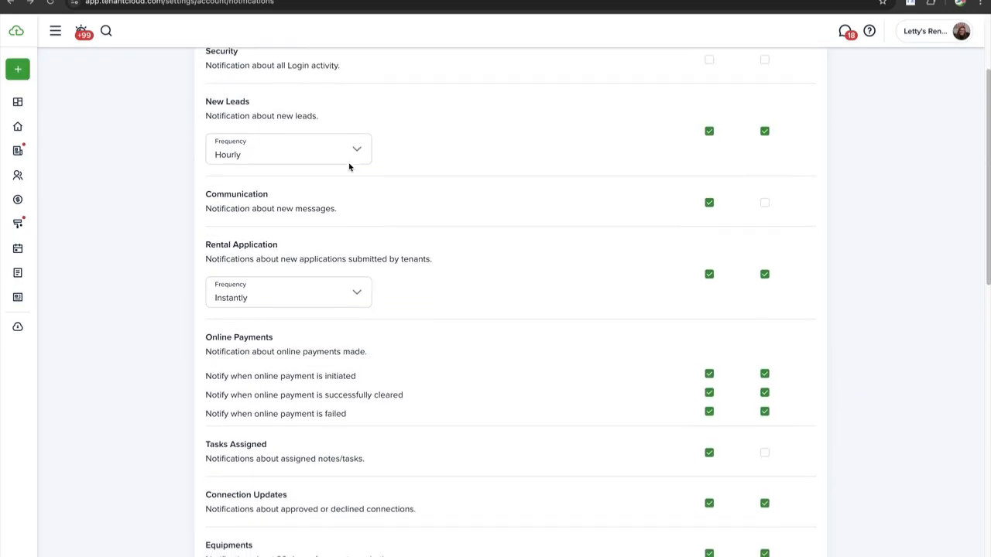
scroll(163, 150, "down", 1)
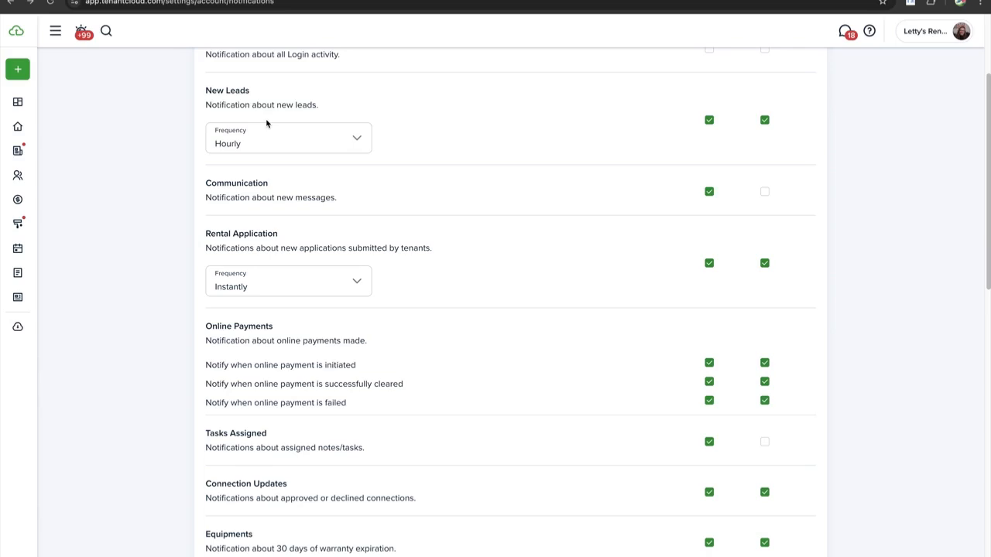
scroll(268, 123, "up", 5)
left_click(929, 32)
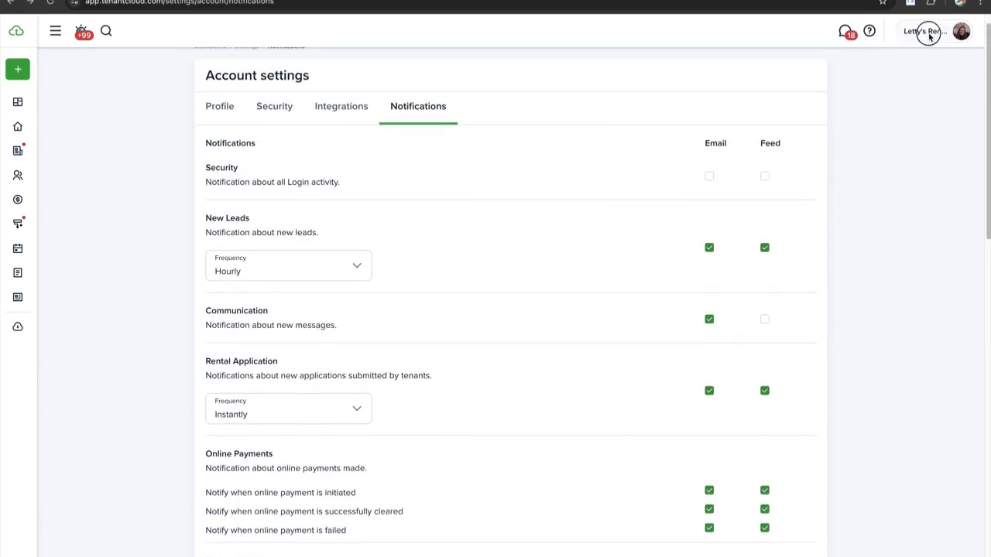
left_click(882, 98)
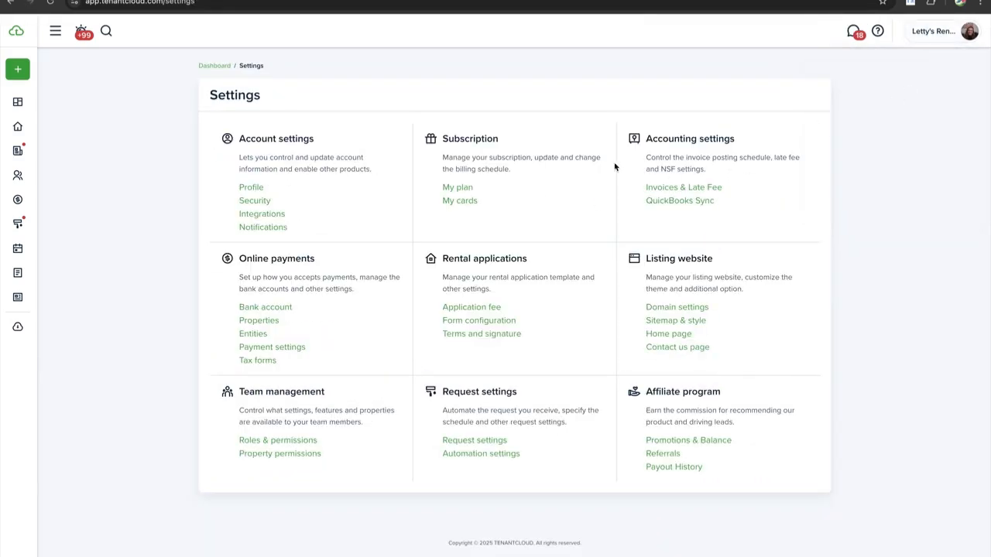
scroll(521, 256, "down", 1)
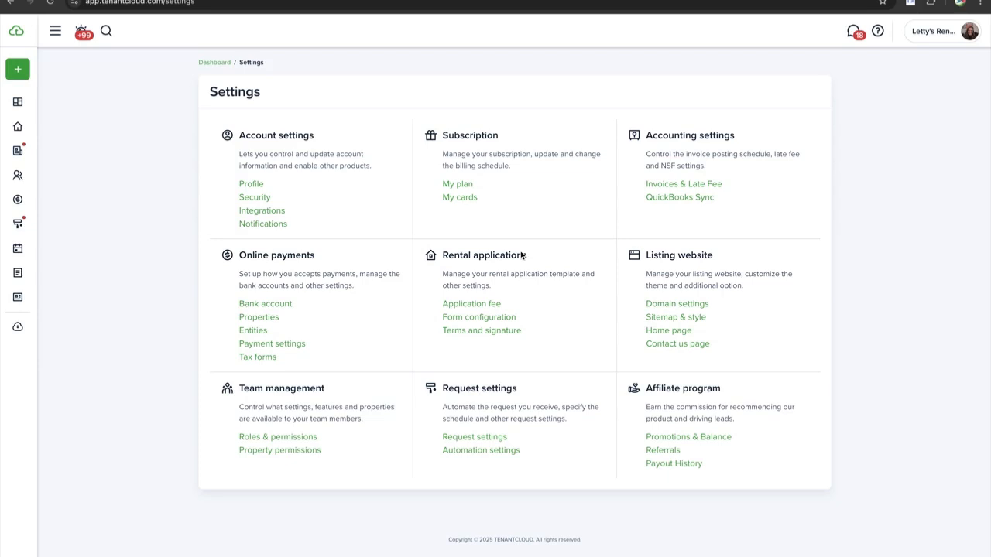
scroll(520, 256, "up", 1)
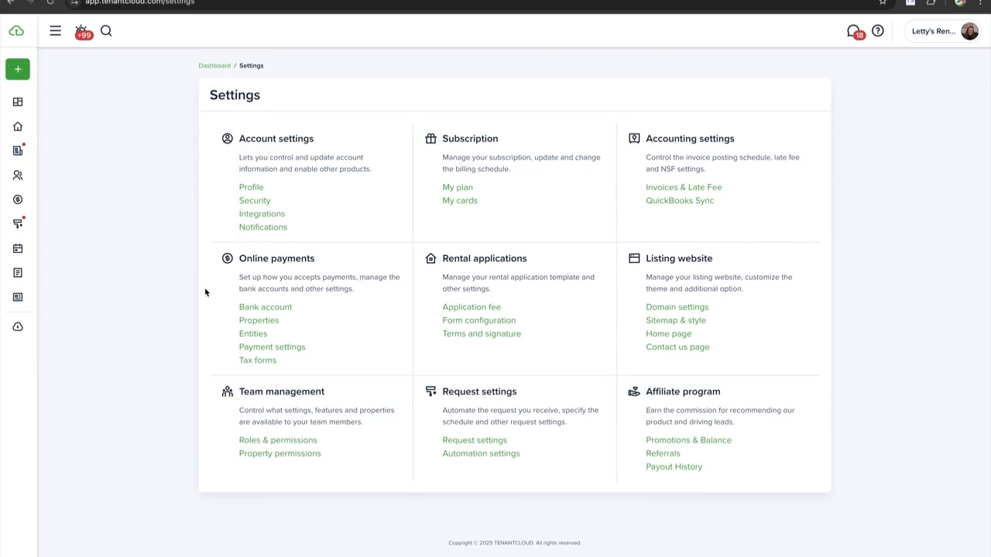
scroll(205, 292, "down", 1)
scroll(205, 292, "up", 1)
scroll(364, 169, "down", 1)
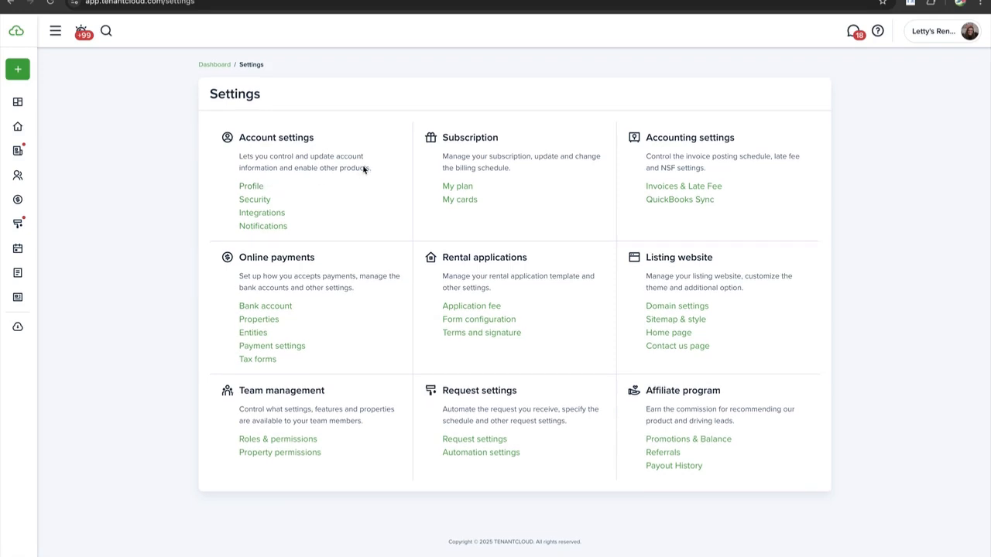
scroll(364, 170, "up", 1)
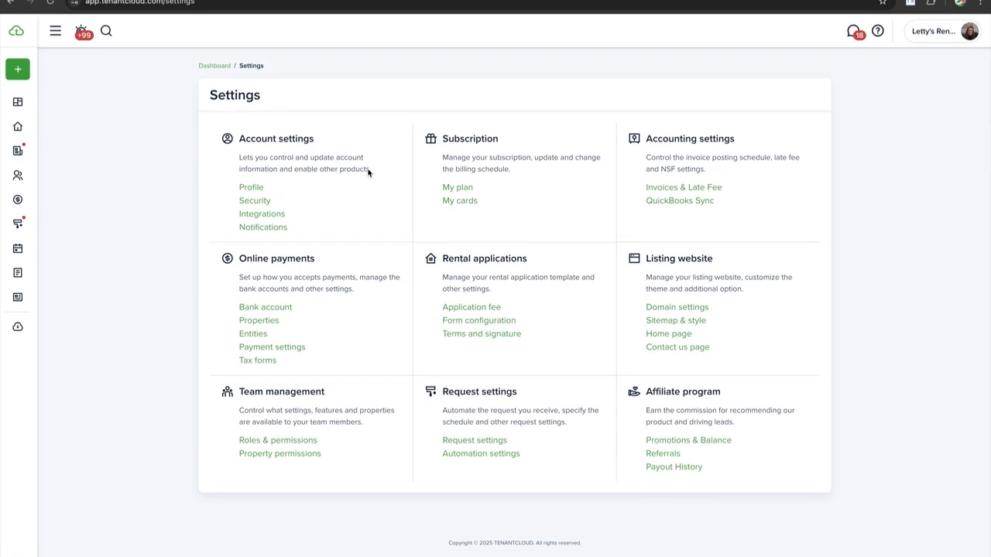